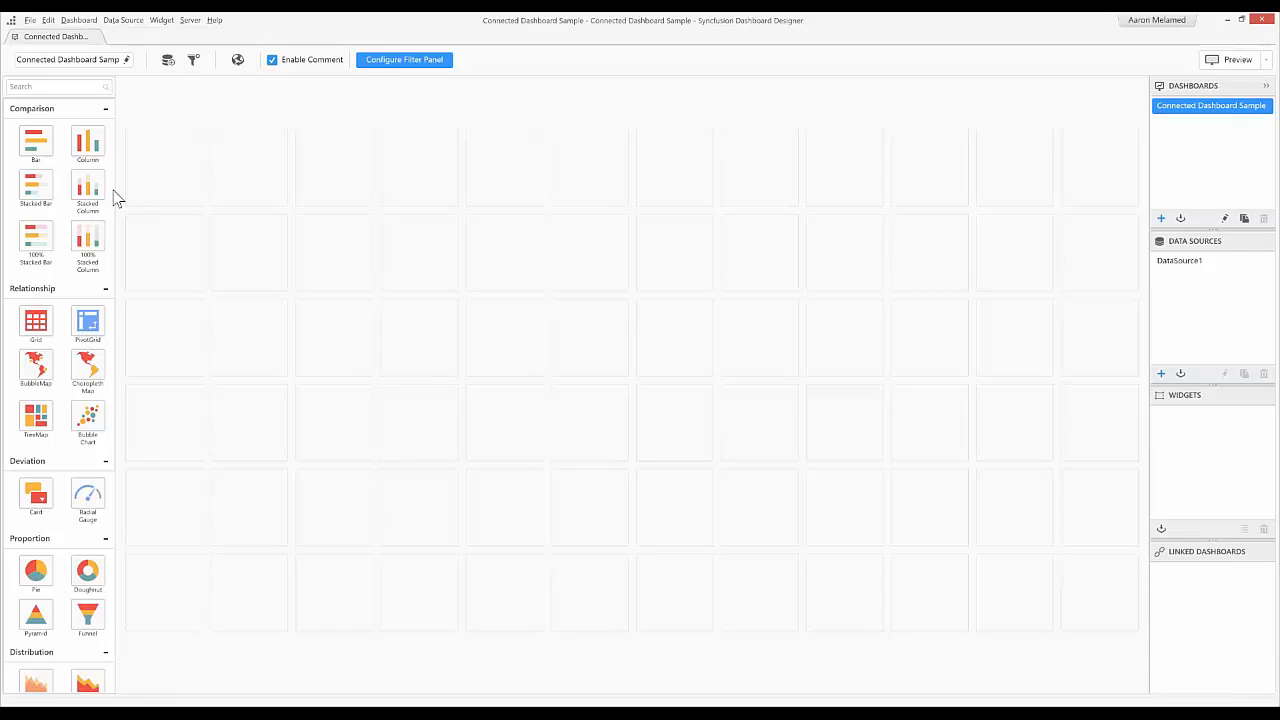
# Add a new blank dashboard beside Connected Dashboard Sample and delete it again.
pyautogui.moveTo(114, 251); pyautogui.dragTo(126, 606)
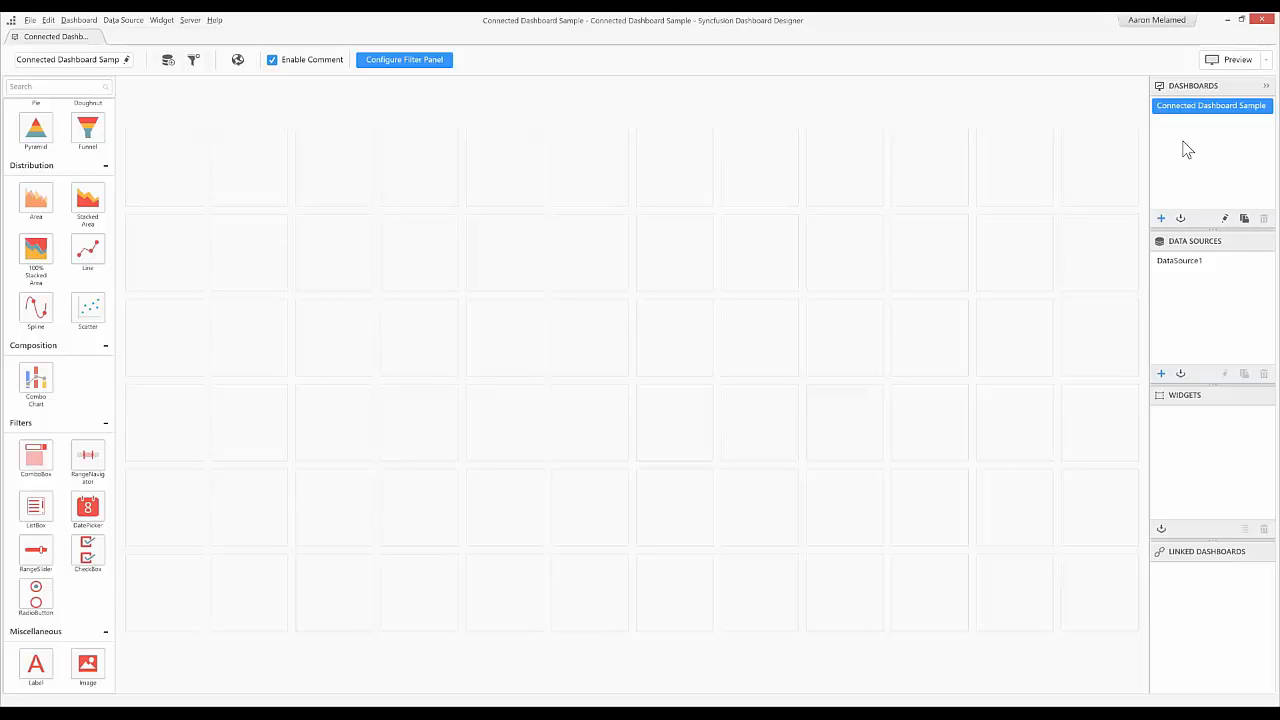
pyautogui.click(1161, 217)
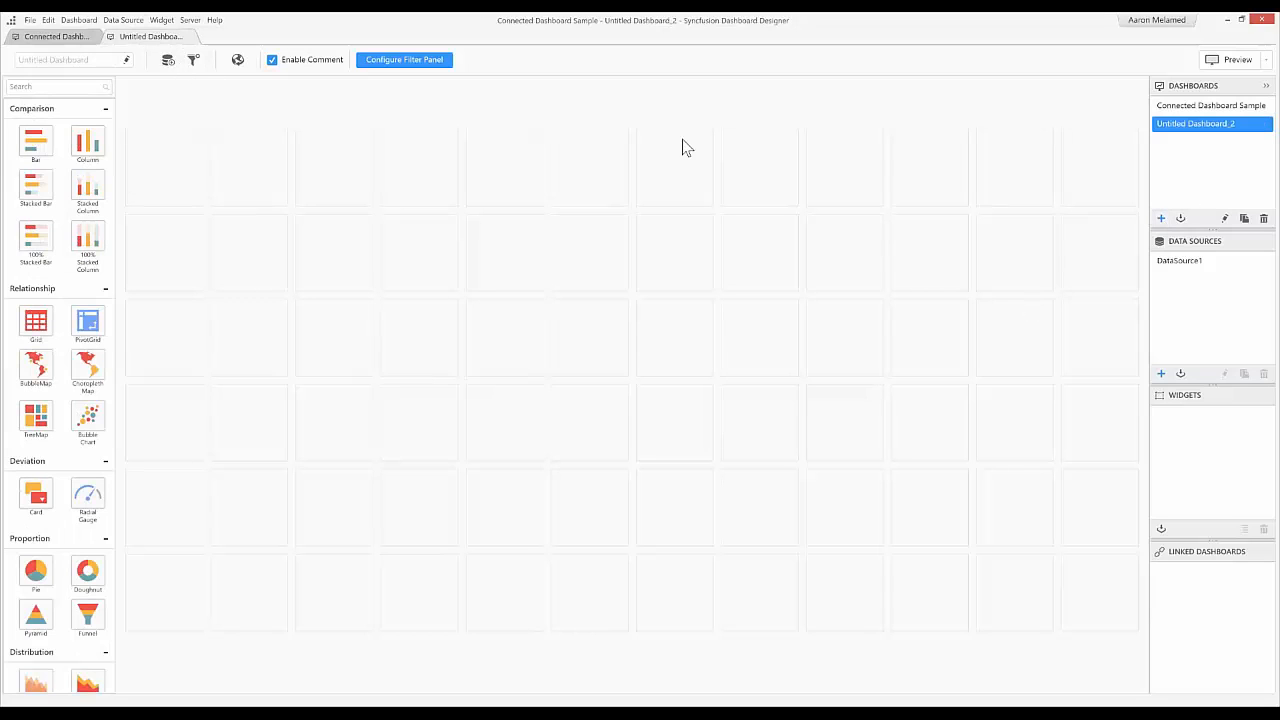
pyautogui.click(1264, 224)
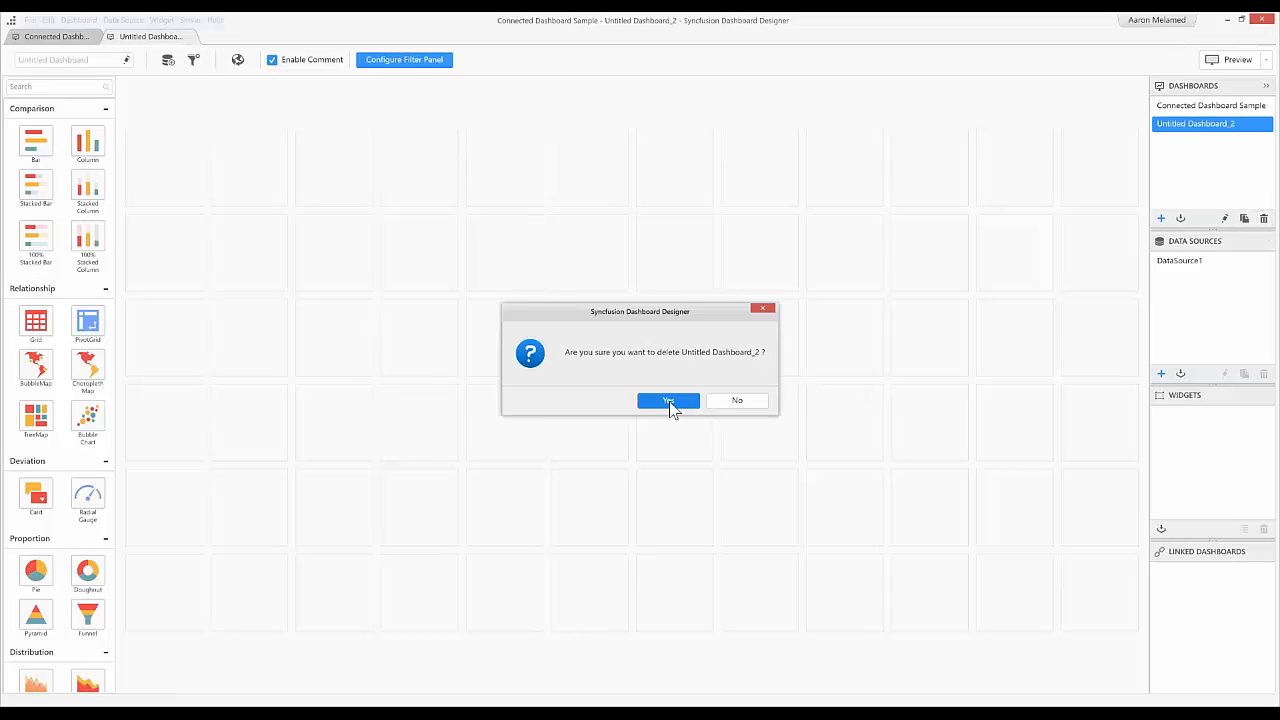
pyautogui.click(672, 400)
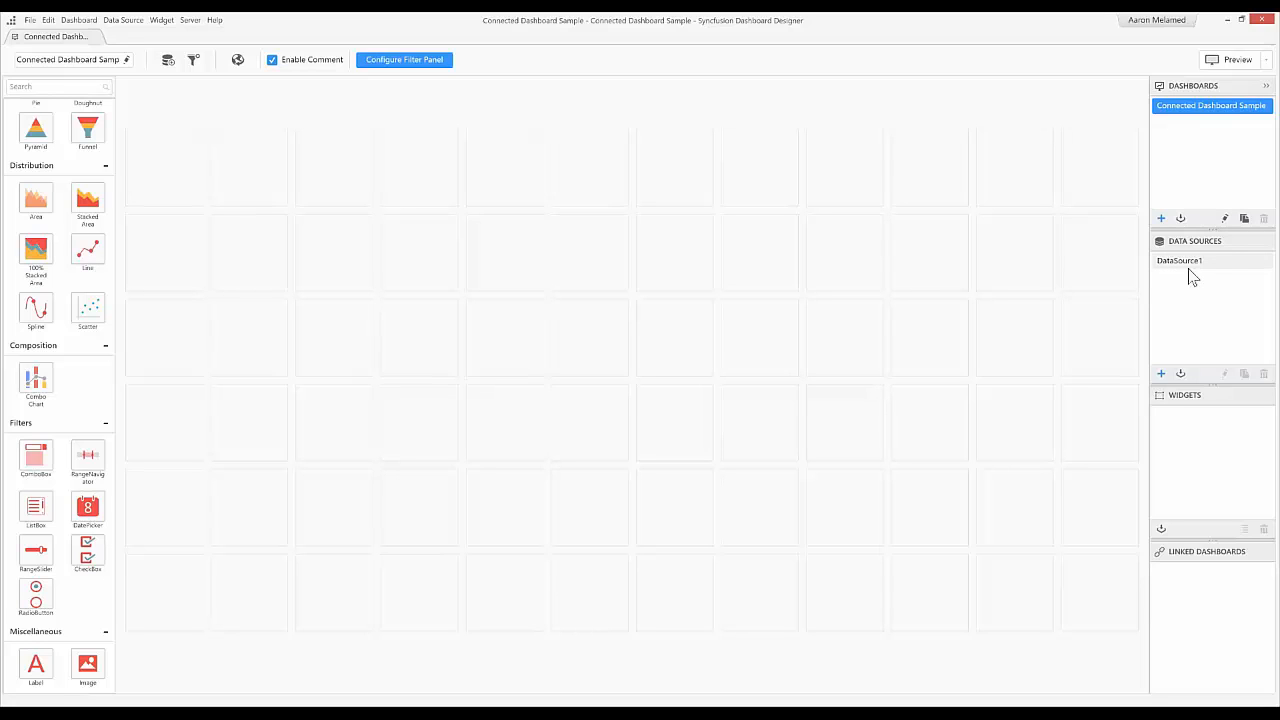
# Examine the connection types offered for a new data source, from files and databases to Azure and others, without creating a connection.
pyautogui.click(1161, 374)
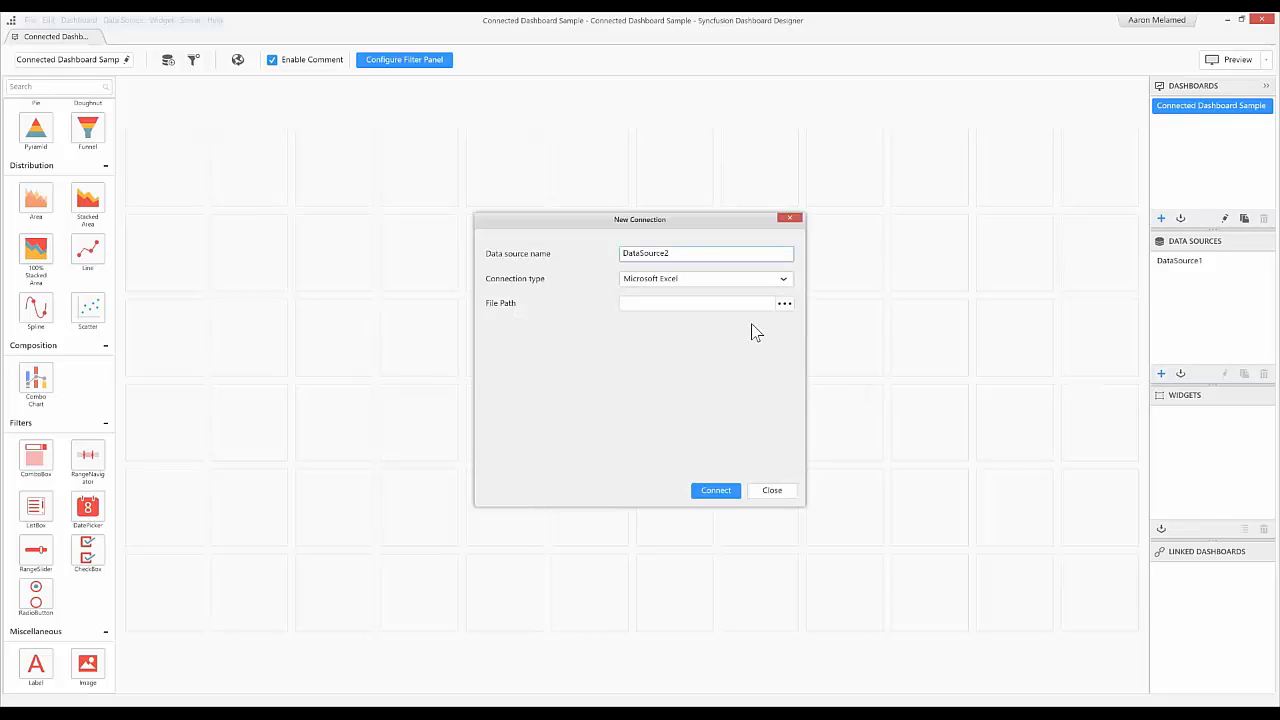
pyautogui.click(786, 282)
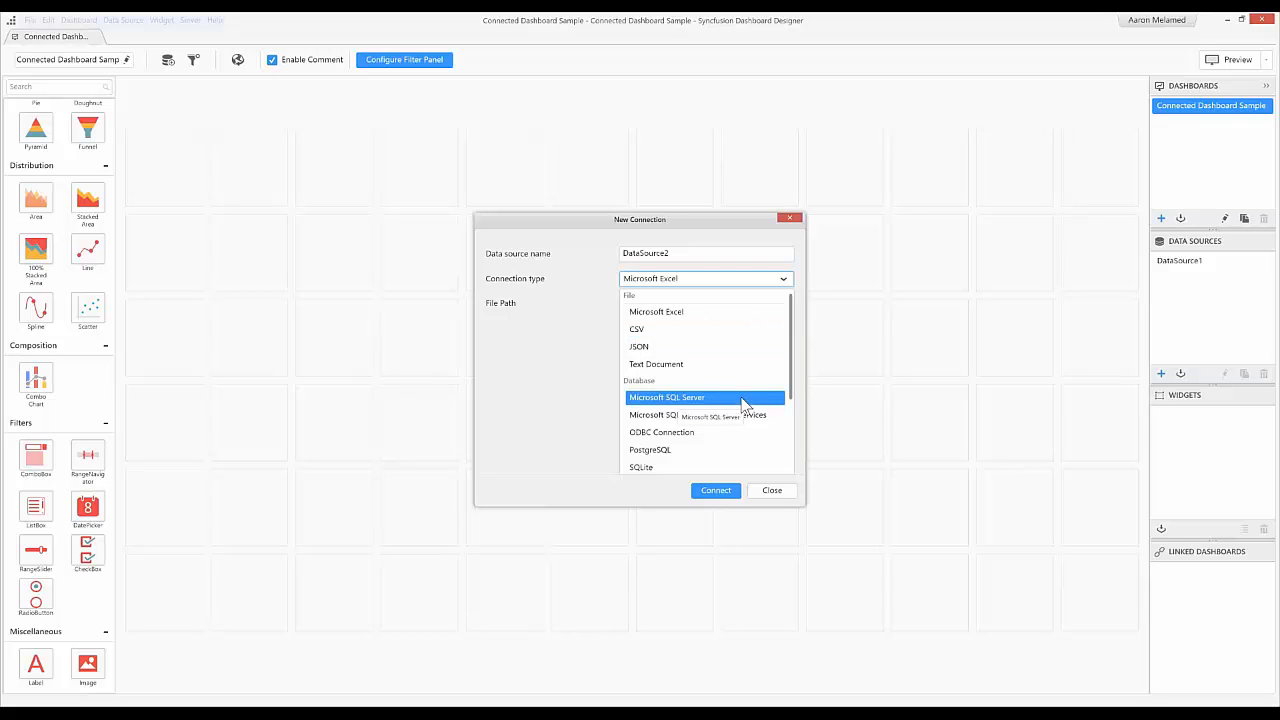
pyautogui.scroll(-1, 743, 404)
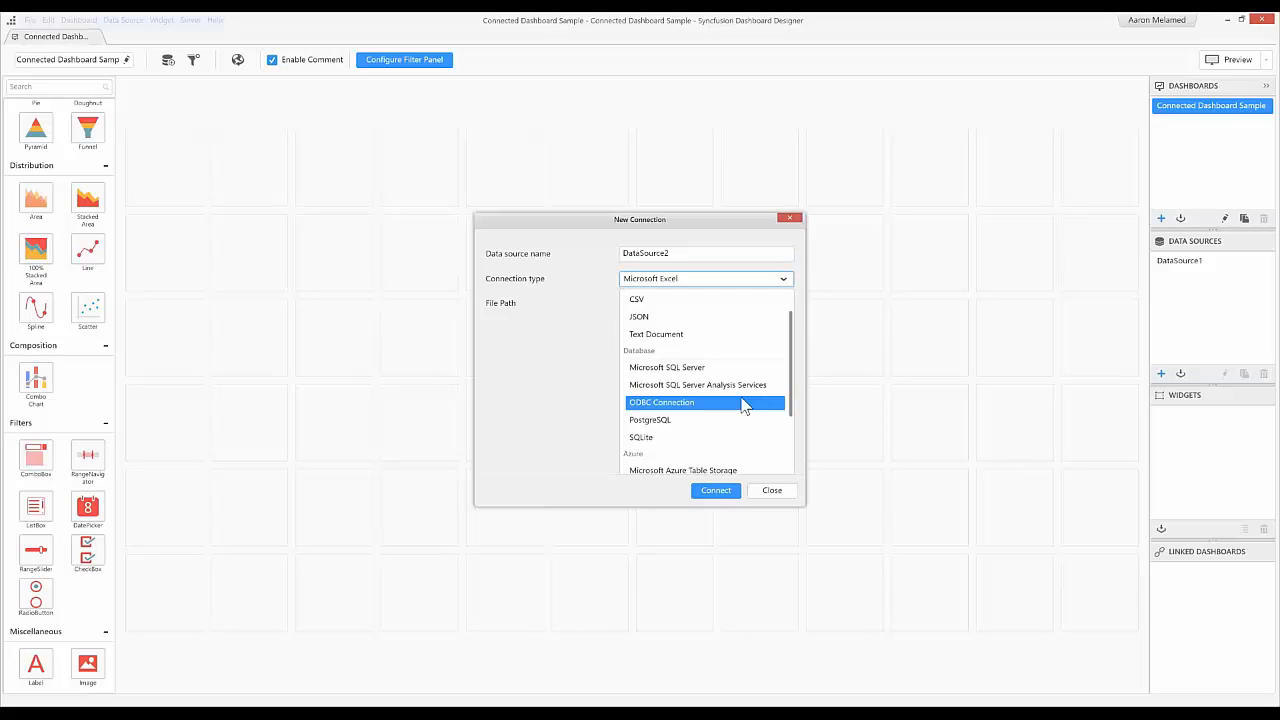
pyautogui.scroll(-1, 743, 404)
pyautogui.scroll(-1, 752, 442)
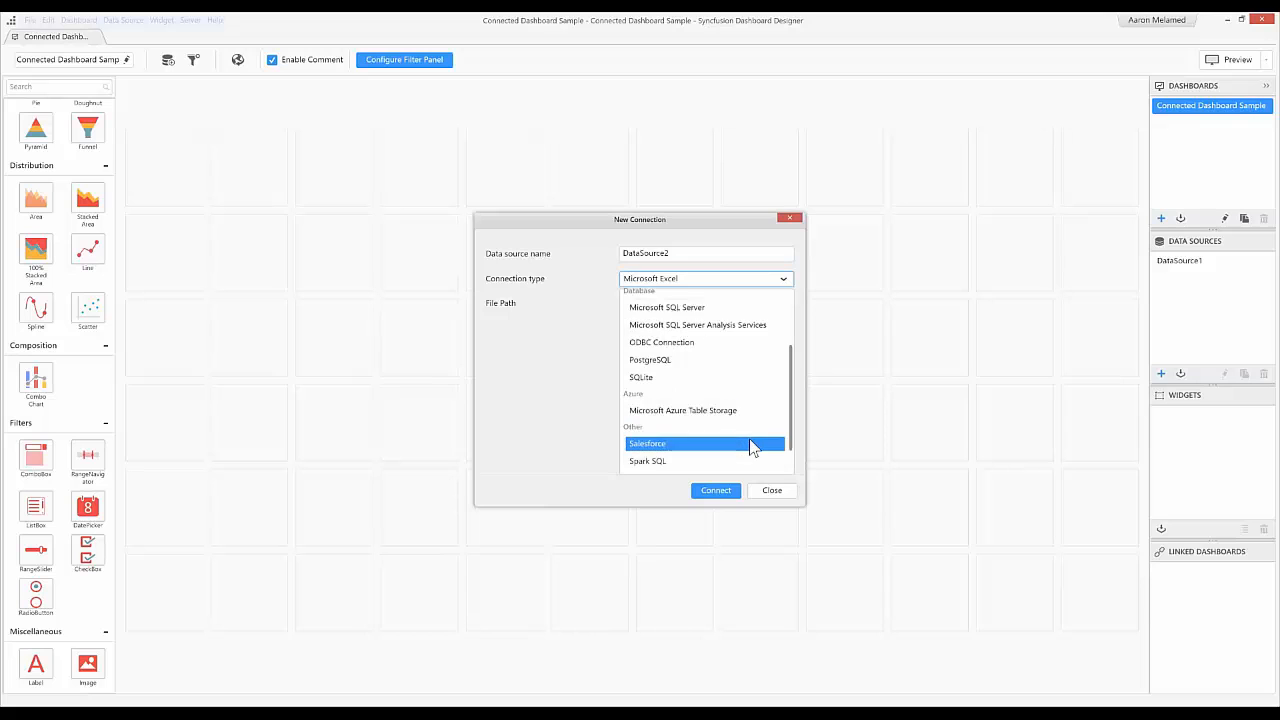
pyautogui.scroll(-1, 752, 447)
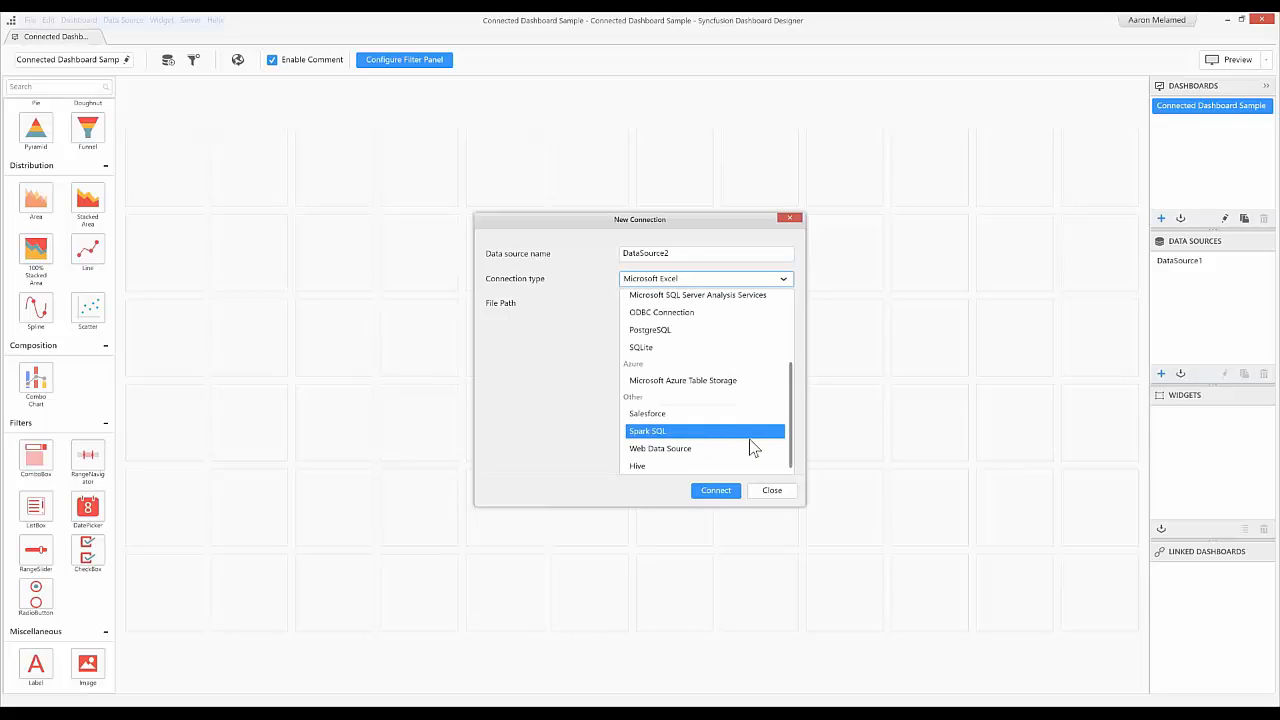
pyautogui.scroll(-1, 751, 446)
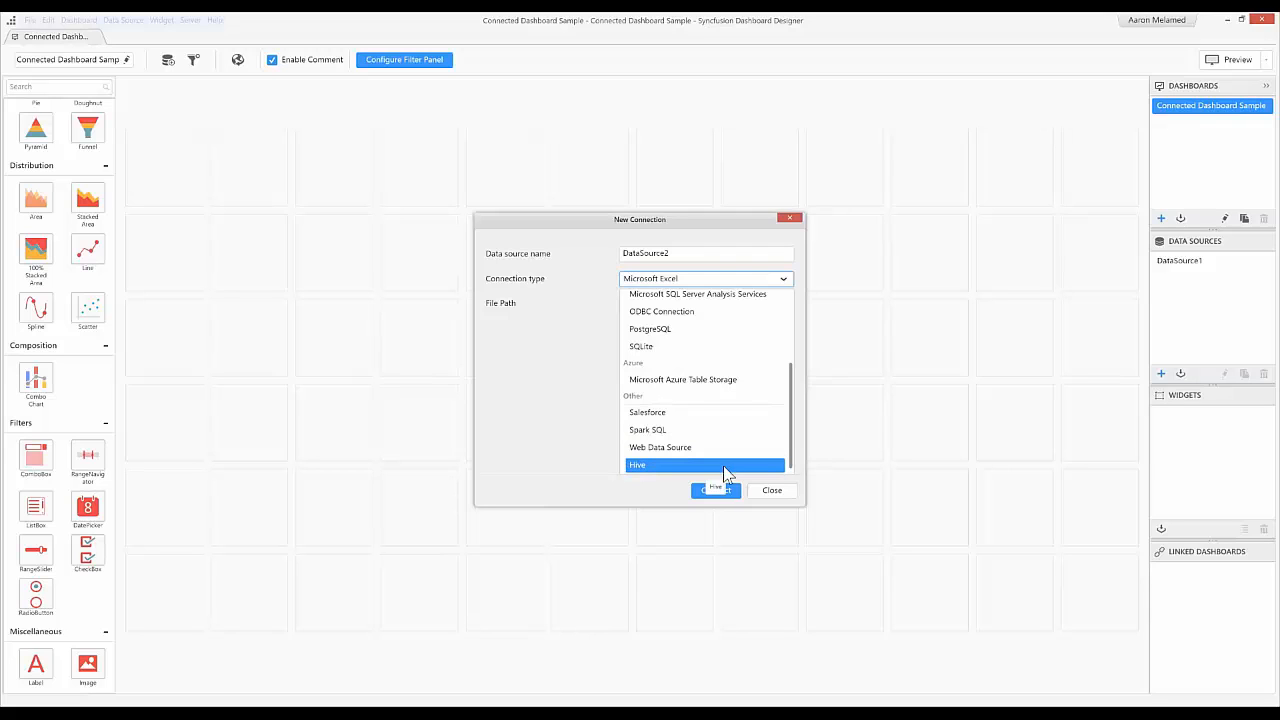
pyautogui.click(782, 495)
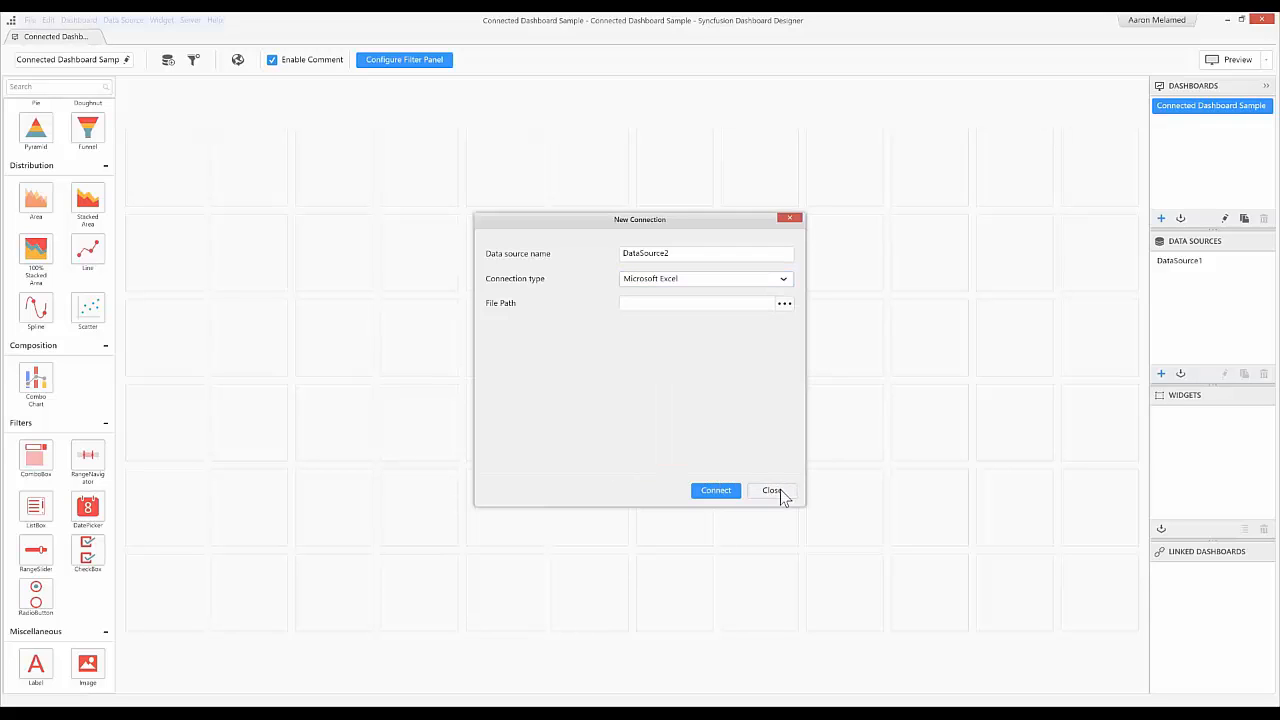
pyautogui.click(778, 492)
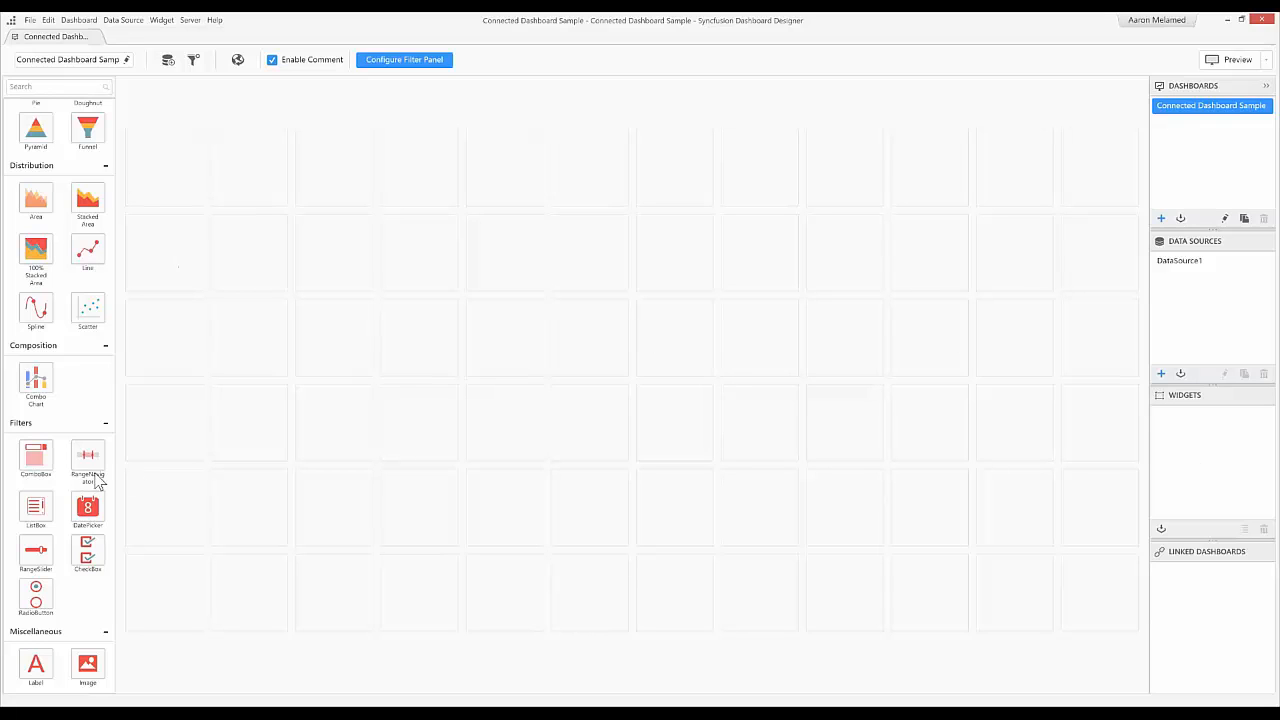
# Add a Grid widget in the third cell and a Card widget in the first cell of the canvas's second row.
pyautogui.scroll(1, 108, 372)
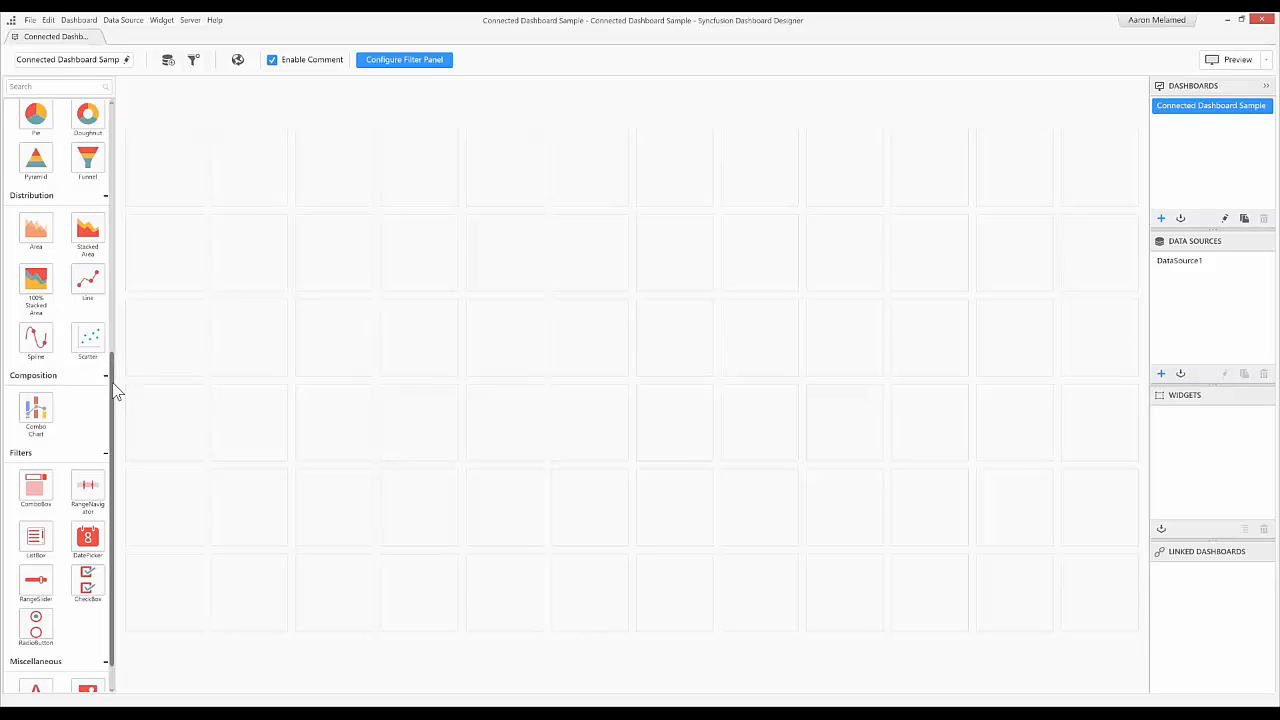
pyautogui.moveTo(117, 357); pyautogui.dragTo(120, 118)
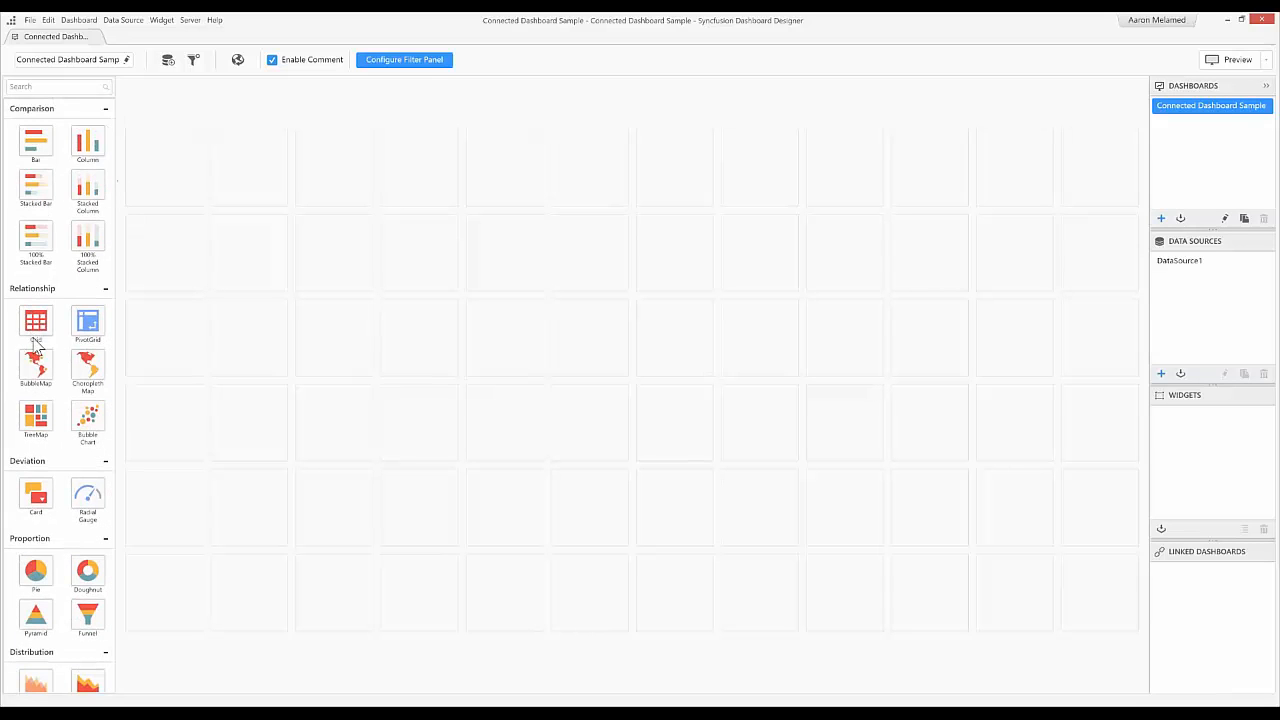
pyautogui.moveTo(37, 338); pyautogui.dragTo(343, 268)
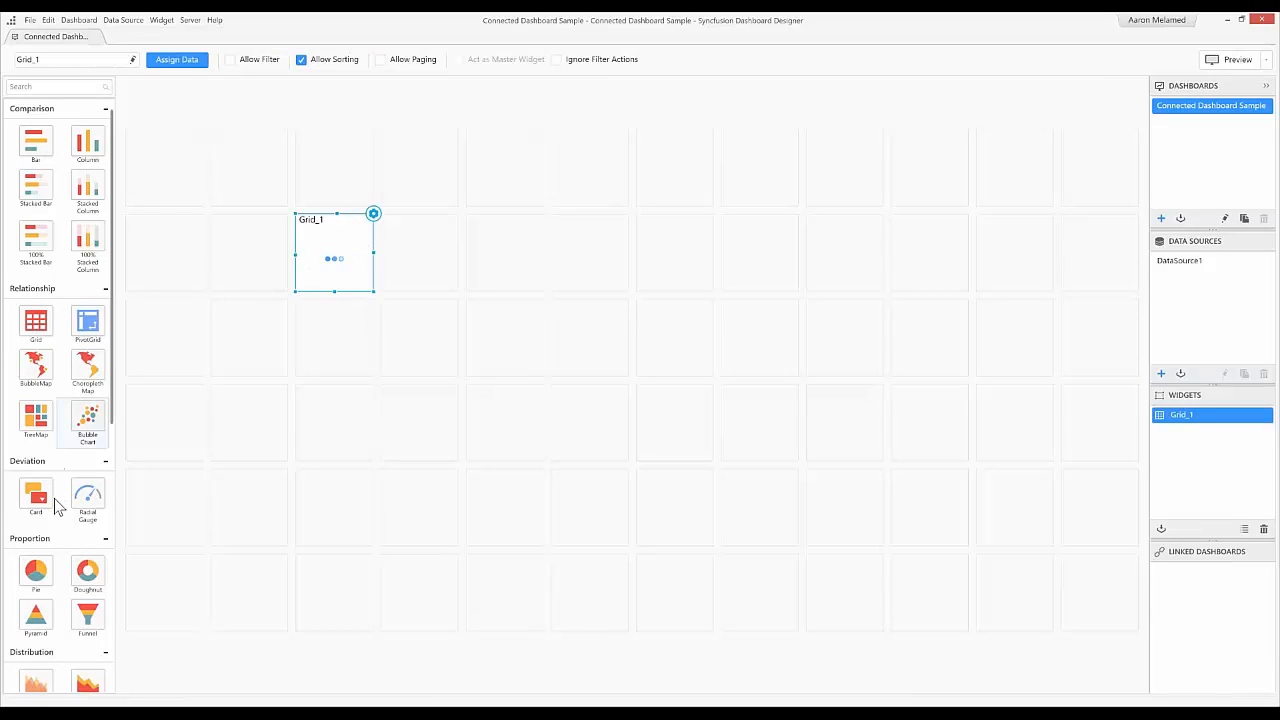
pyautogui.moveTo(36, 495); pyautogui.dragTo(166, 286)
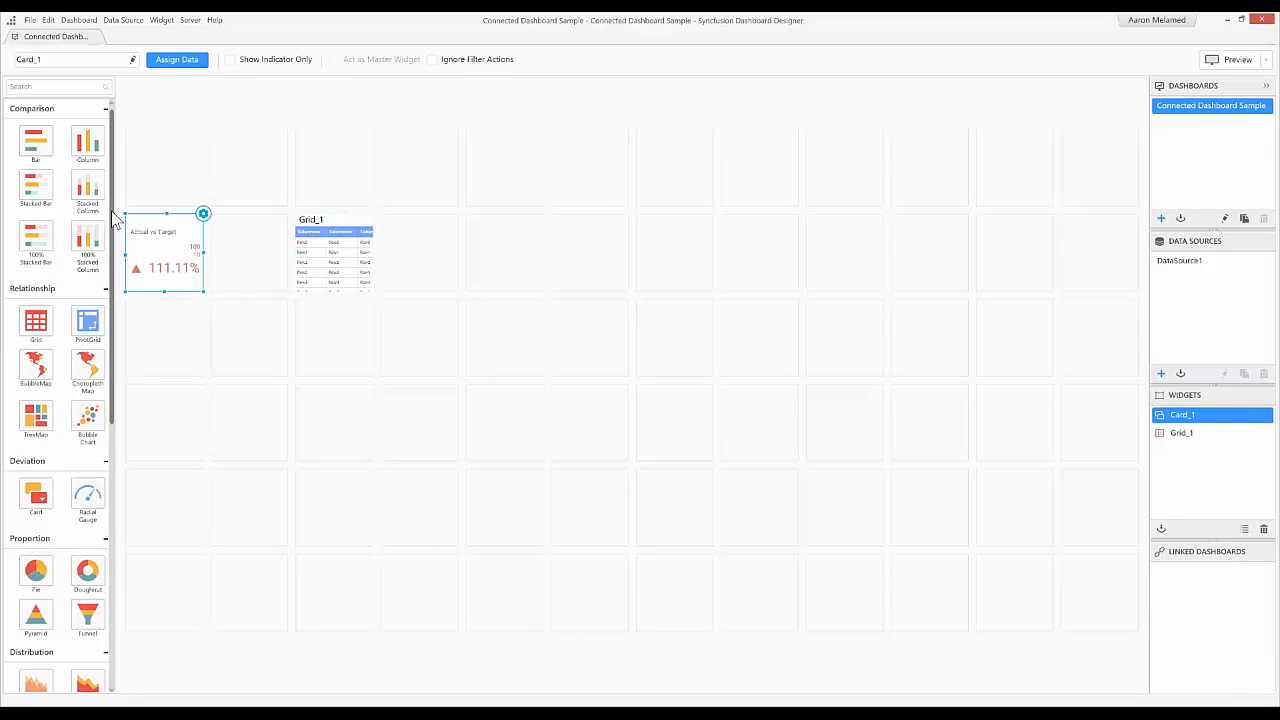
# Add a RangeNavigator filter widget in the first cell of the canvas's top row.
pyautogui.scroll(-1, 95, 383)
pyautogui.scroll(-8, 95, 383)
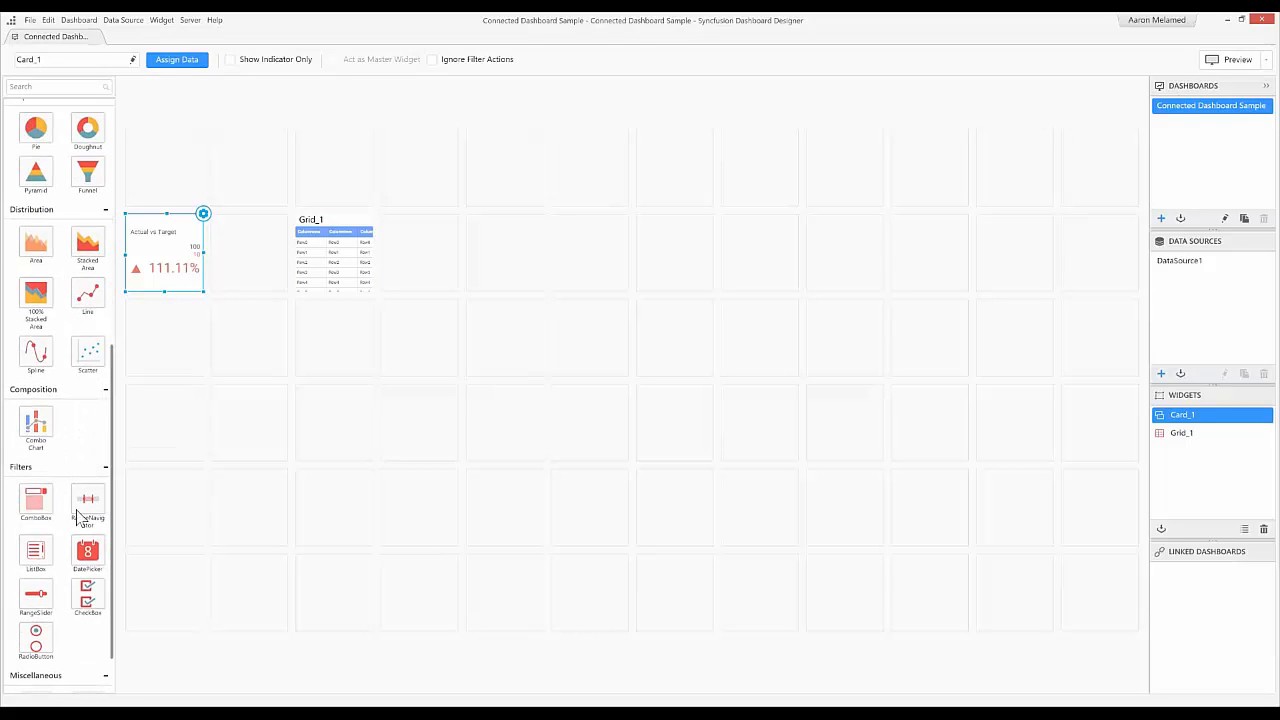
pyautogui.moveTo(80, 506); pyautogui.dragTo(169, 166)
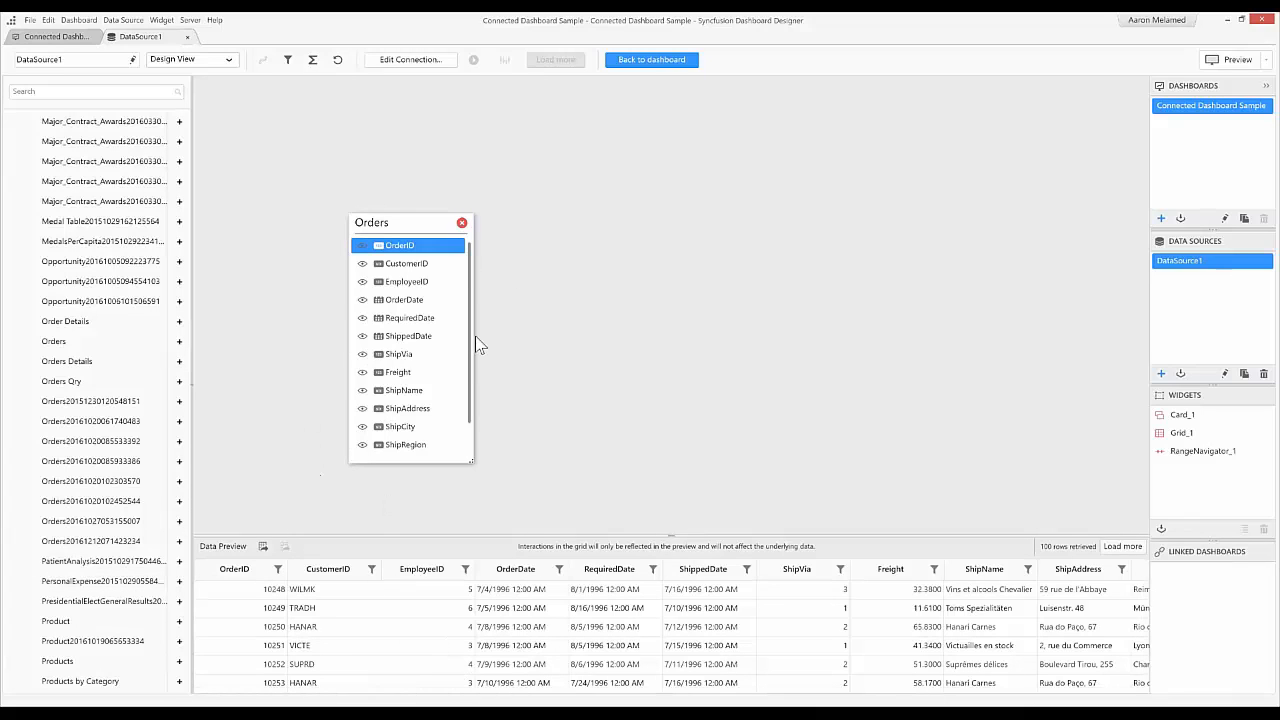
# Inner join the Order Details table to Orders on OrderID, place the two tables side by side, and inspect the merged columns in the preview.
pyautogui.moveTo(418, 224); pyautogui.dragTo(371, 194)
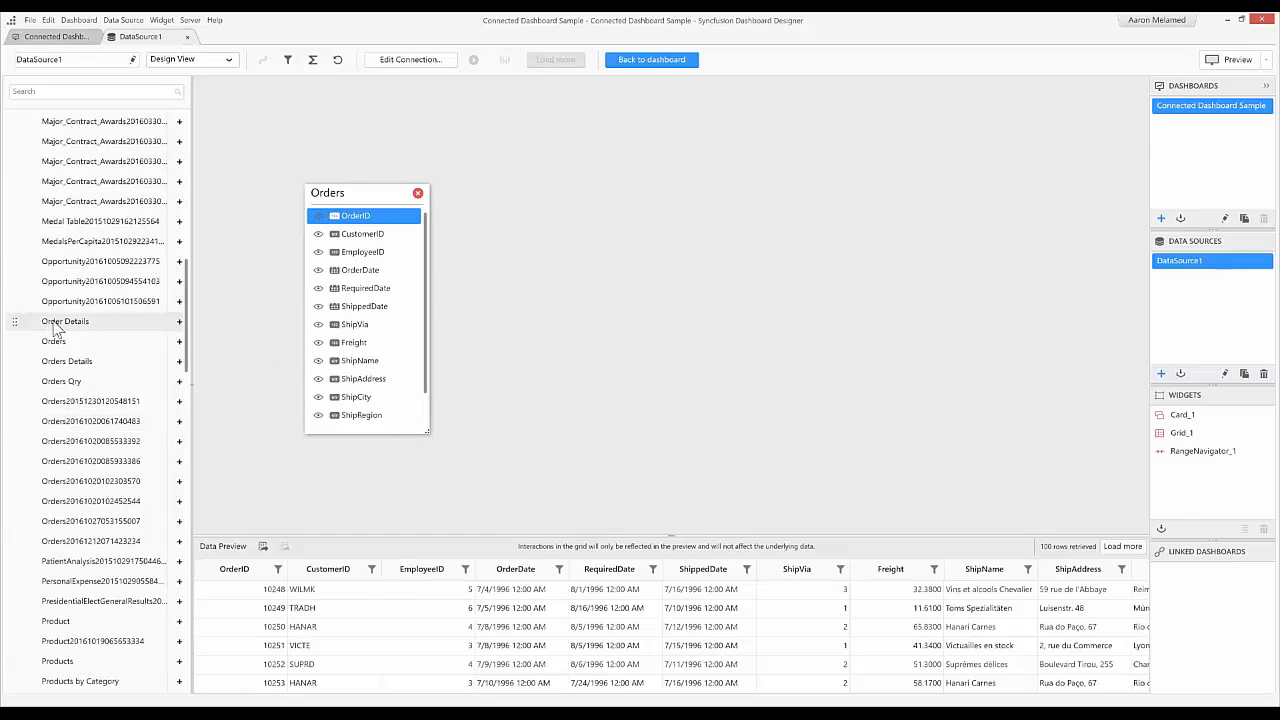
pyautogui.moveTo(52, 330); pyautogui.dragTo(590, 271)
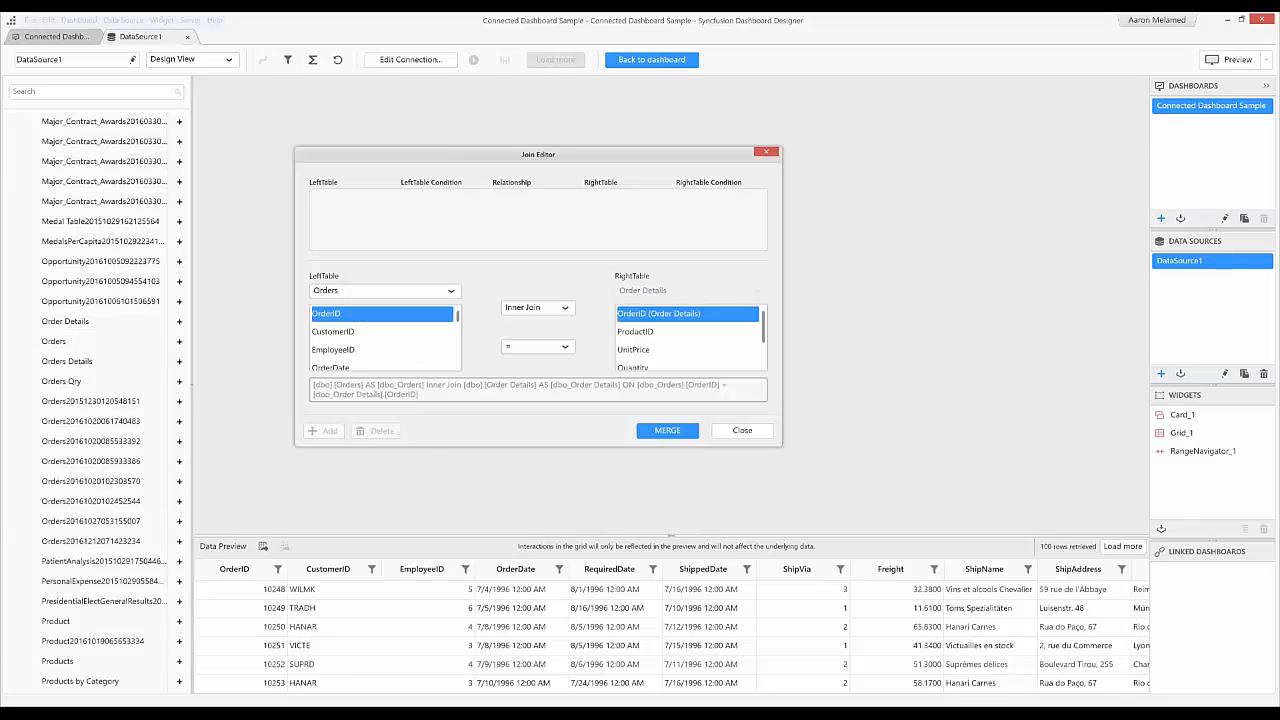
pyautogui.click(571, 309)
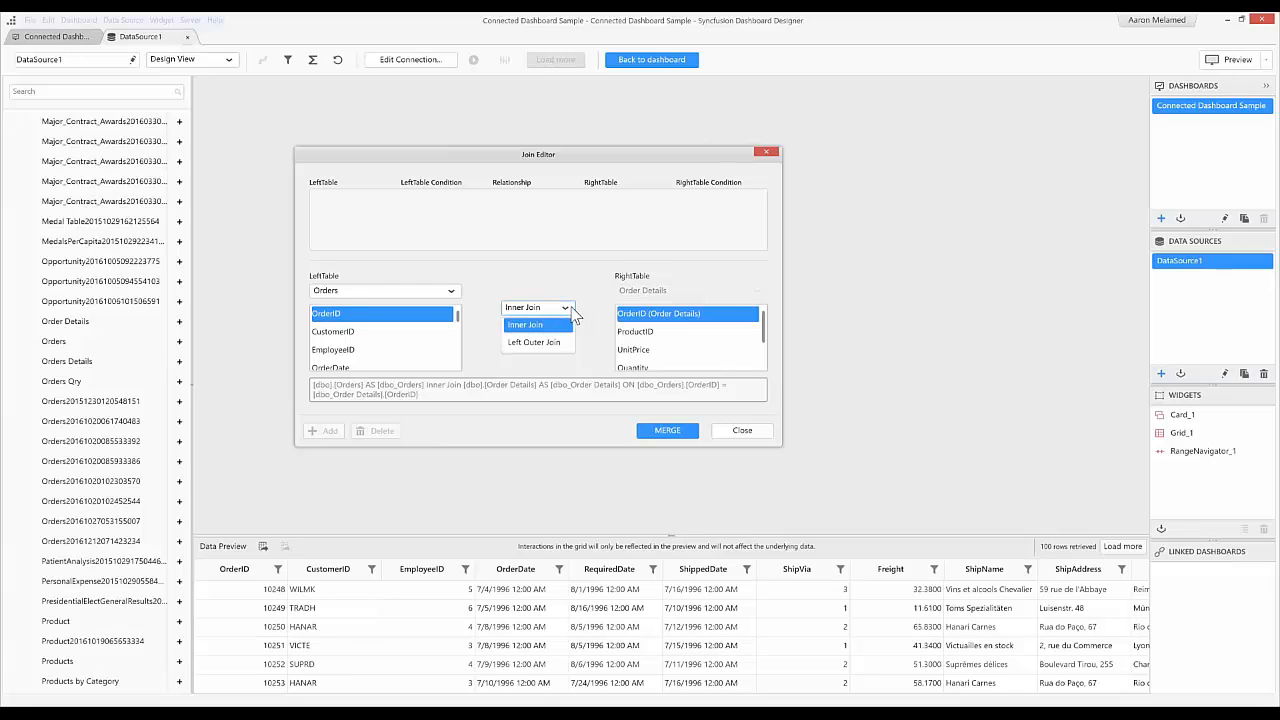
pyautogui.click(591, 298)
pyautogui.click(673, 432)
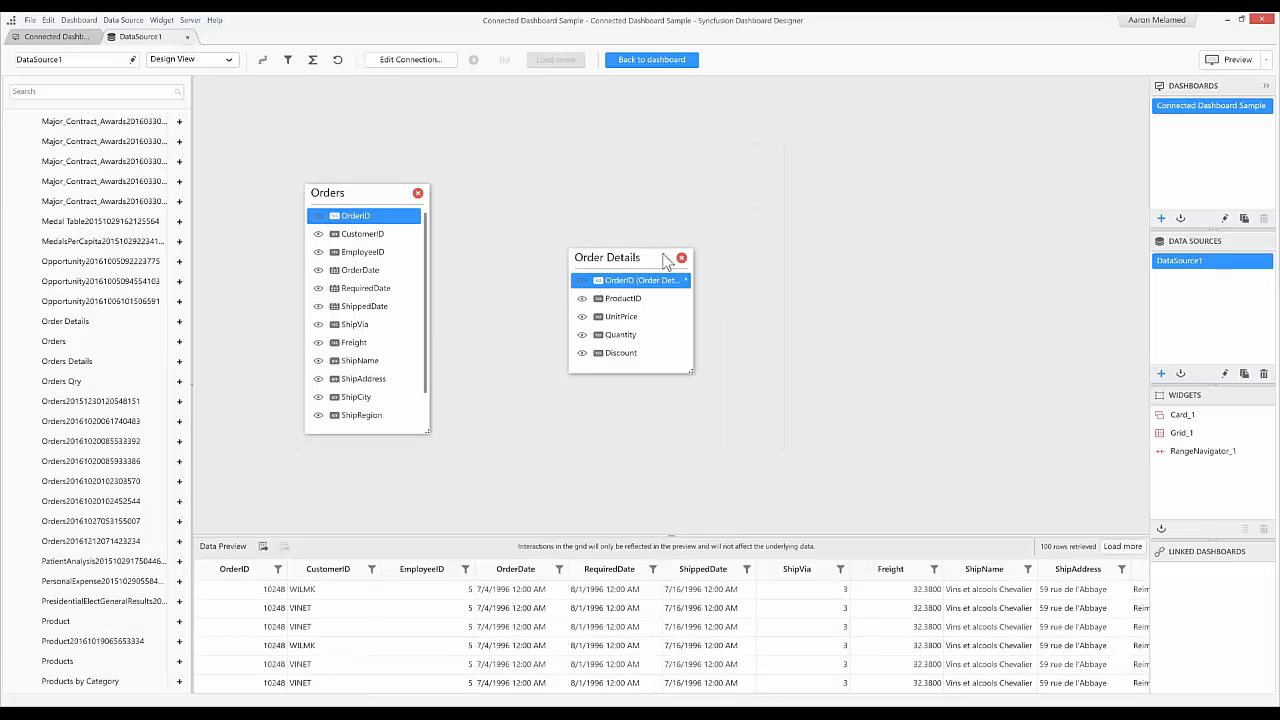
pyautogui.moveTo(645, 260); pyautogui.dragTo(544, 197)
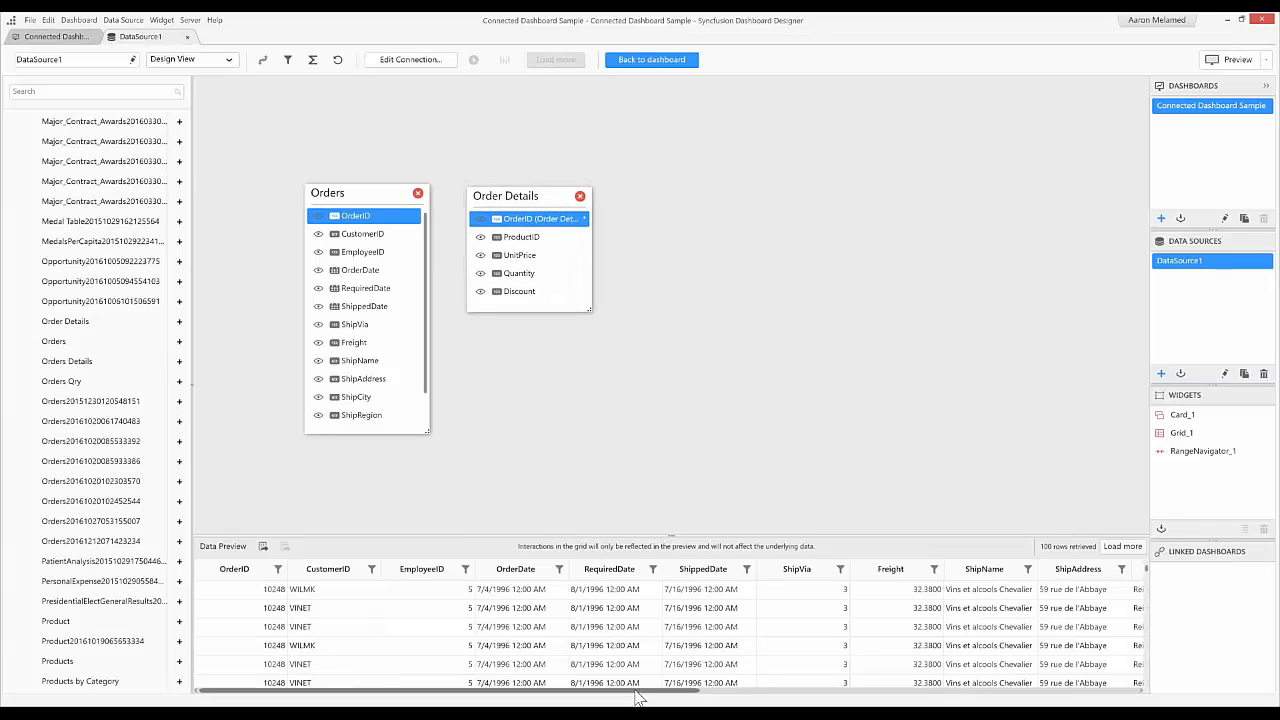
pyautogui.moveTo(636, 693); pyautogui.dragTo(1122, 700)
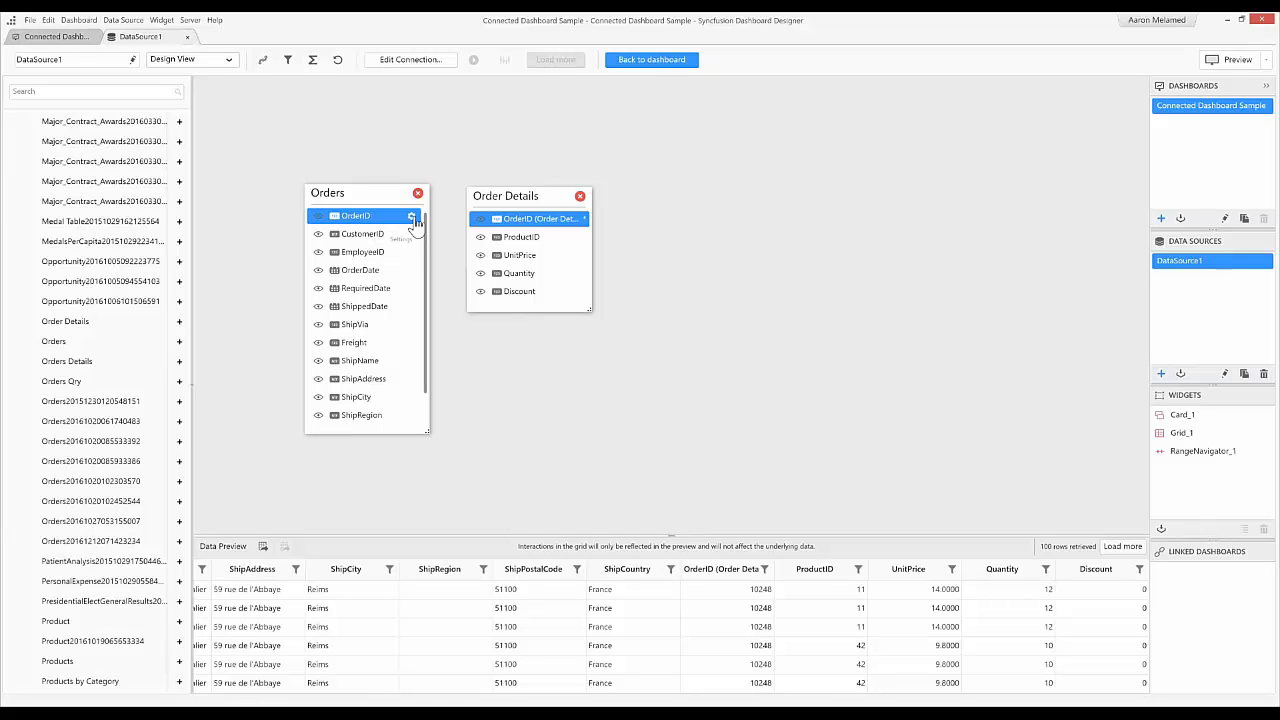
# Change the column type of OrderID in the Orders table to Text.
pyautogui.click(411, 217)
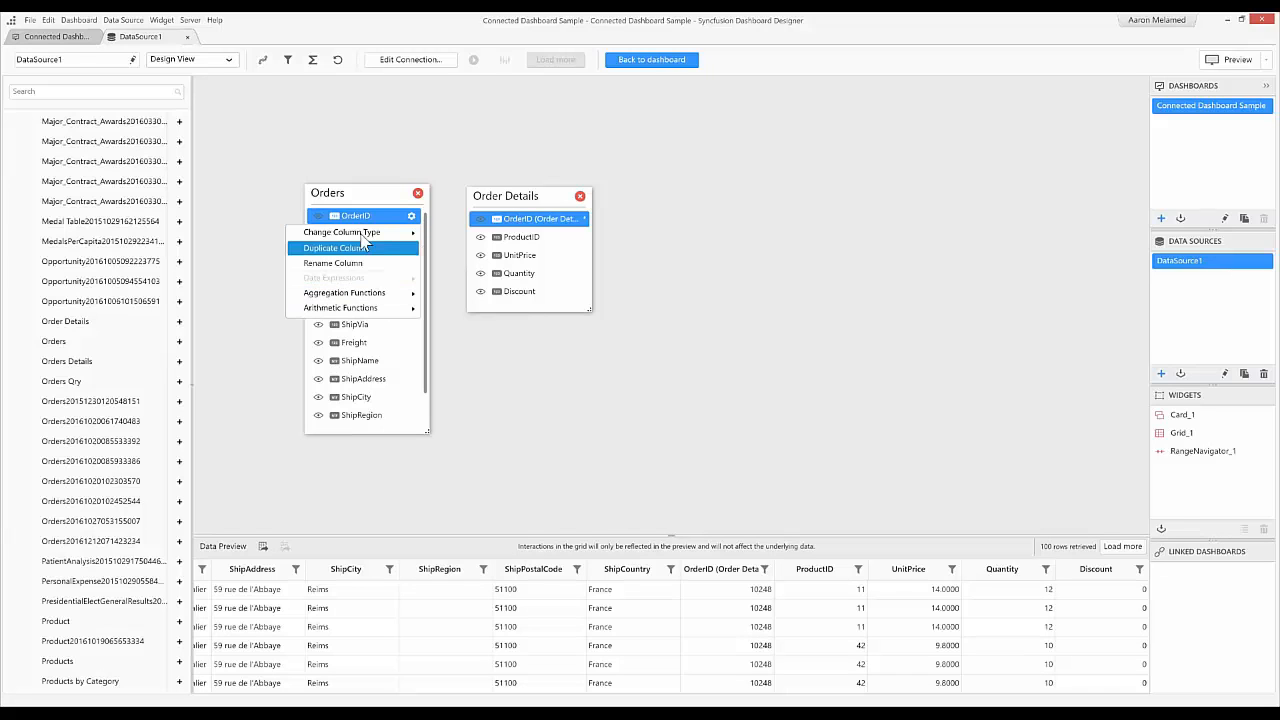
pyautogui.moveTo(364, 237)
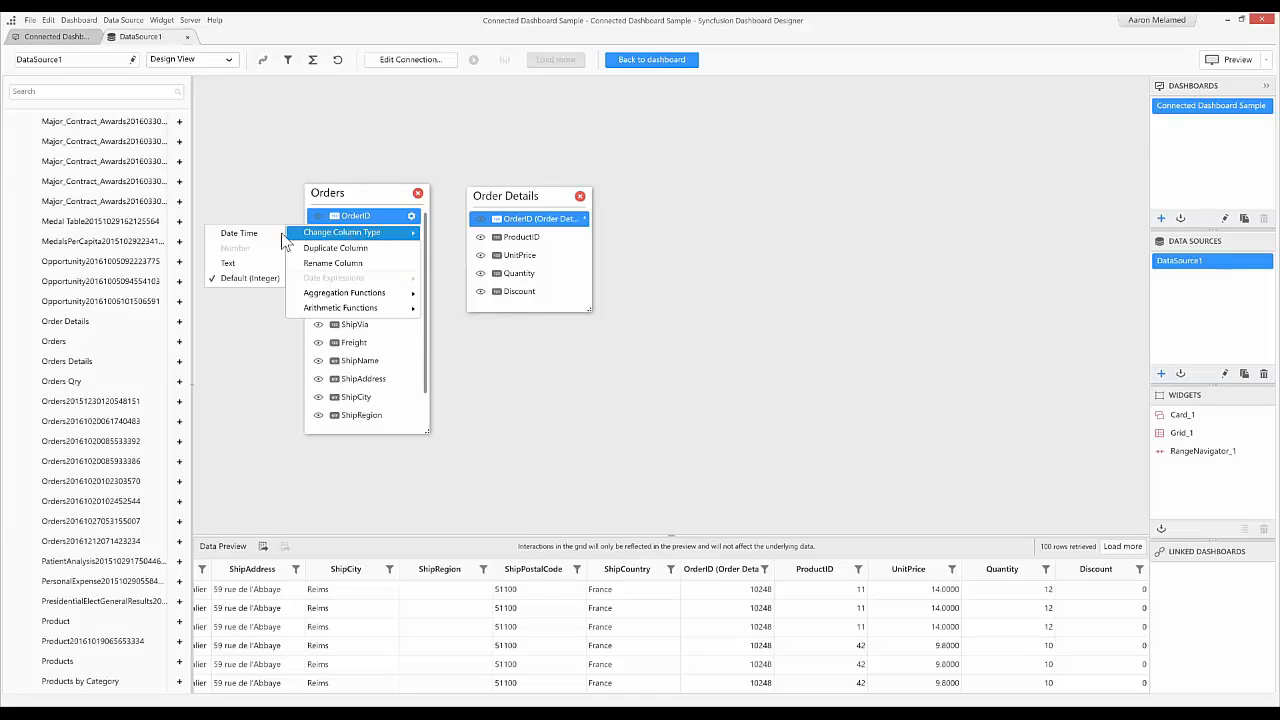
pyautogui.click(241, 266)
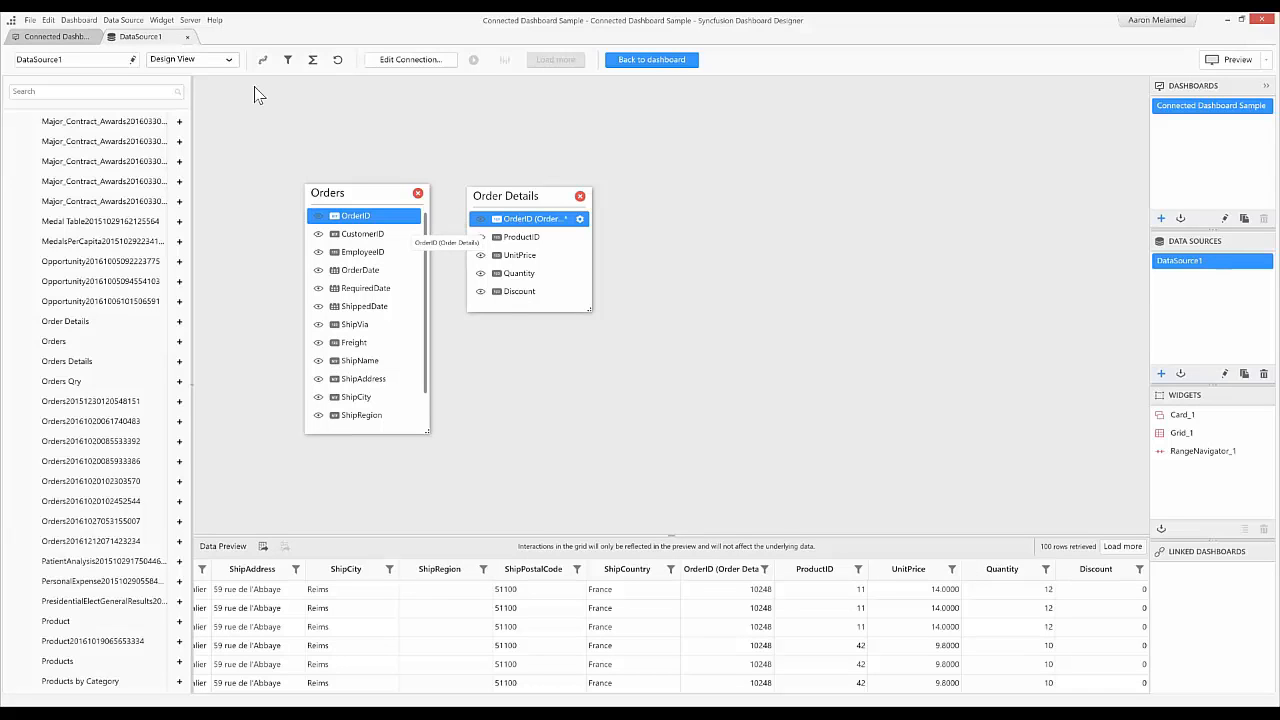
# Examine the function categories available for calculated expressions in the Expression Designer, and close it without adding an expression.
pyautogui.click(312, 62)
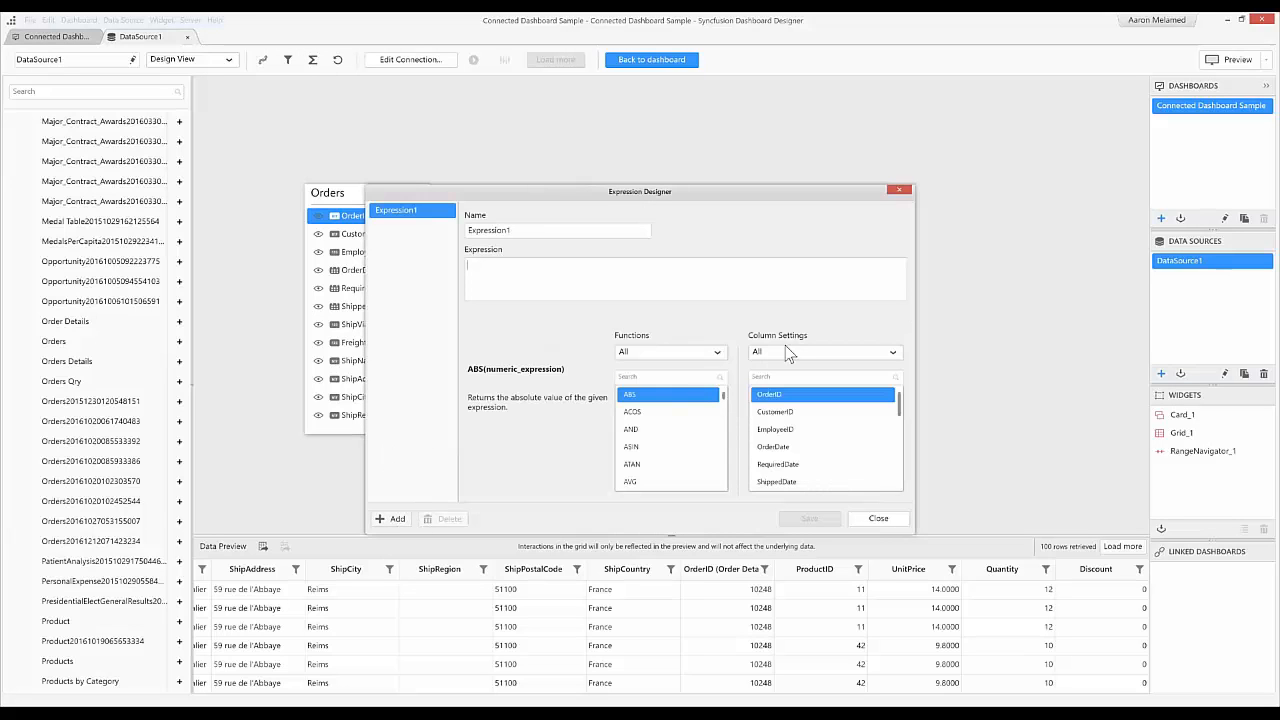
pyautogui.click(717, 356)
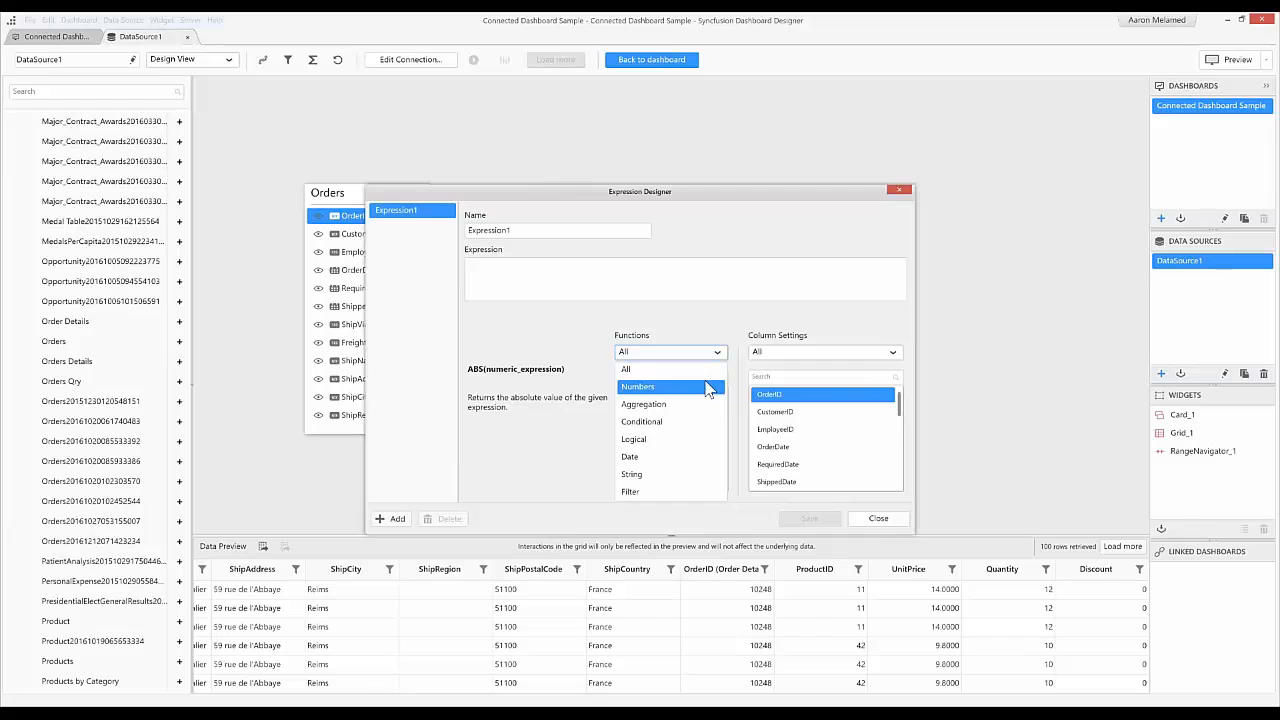
pyautogui.click(585, 398)
pyautogui.click(872, 523)
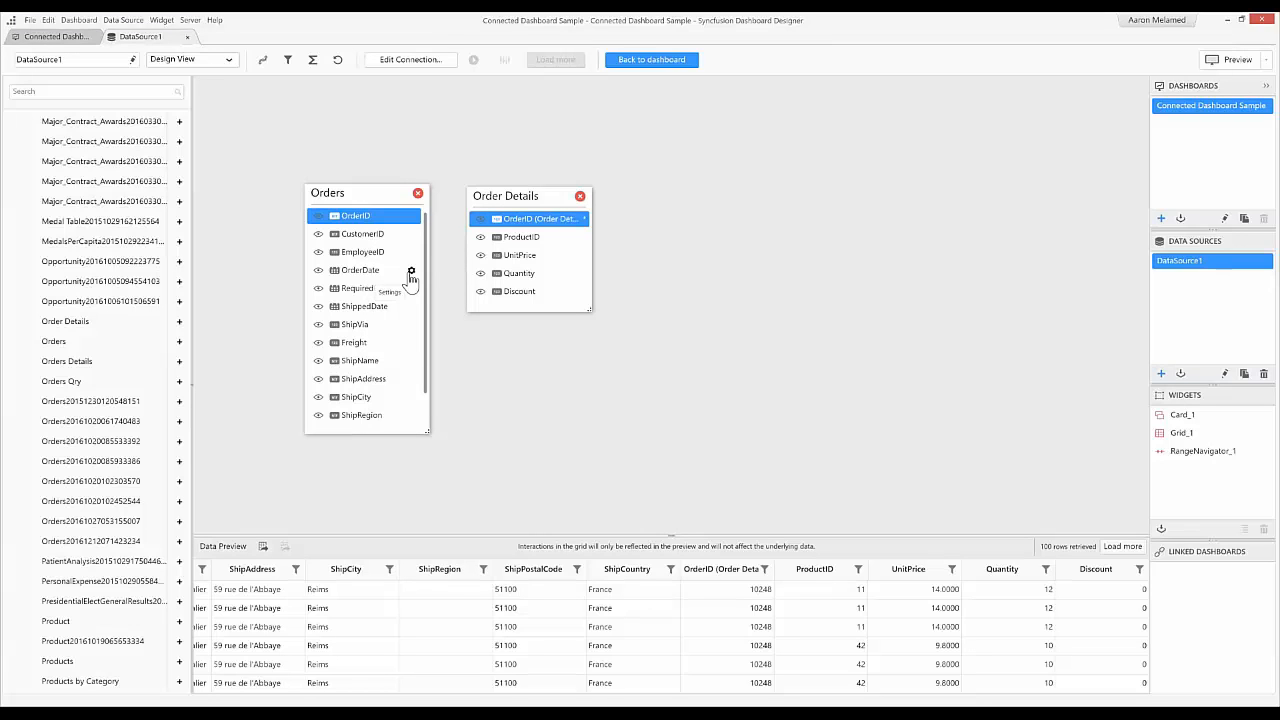
# Examine the date expressions and aggregation functions offered for the OrderDate column without applying any.
pyautogui.click(410, 272)
pyautogui.moveTo(367, 338)
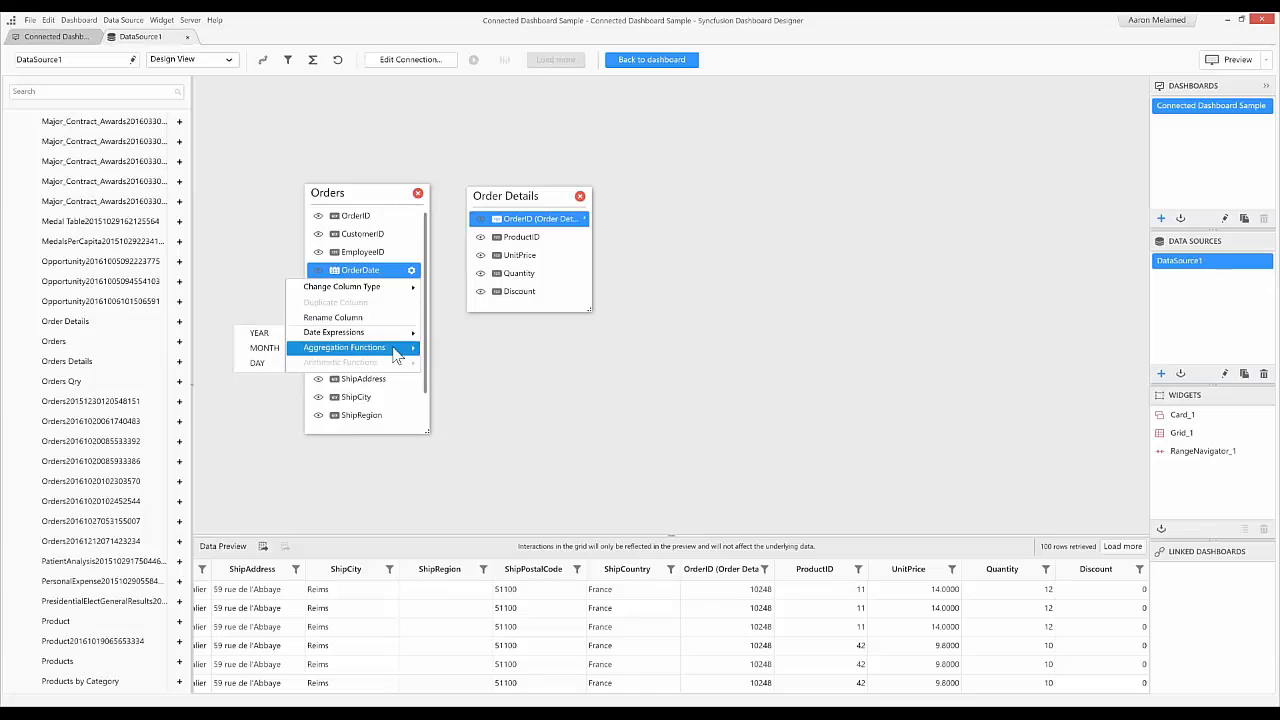
pyautogui.click(395, 205)
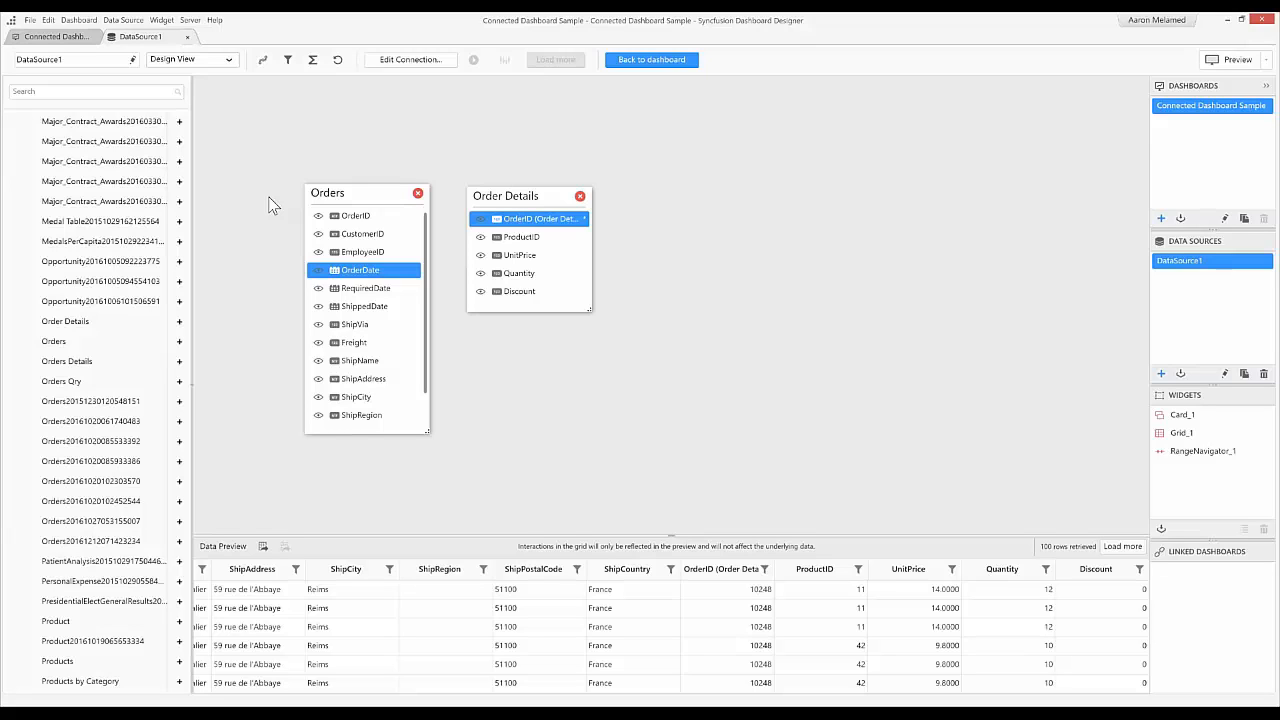
# Examine the generated SQL of the joined tables in Query View and return to Design View.
pyautogui.click(229, 62)
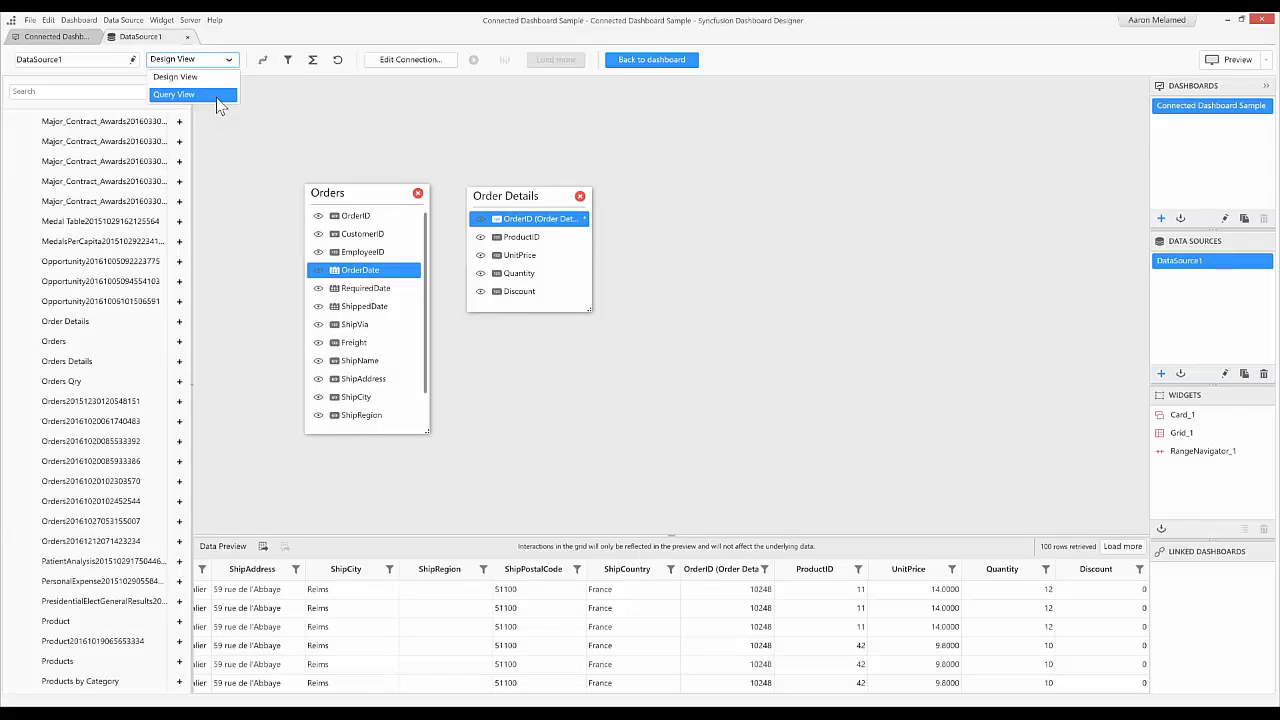
pyautogui.click(222, 106)
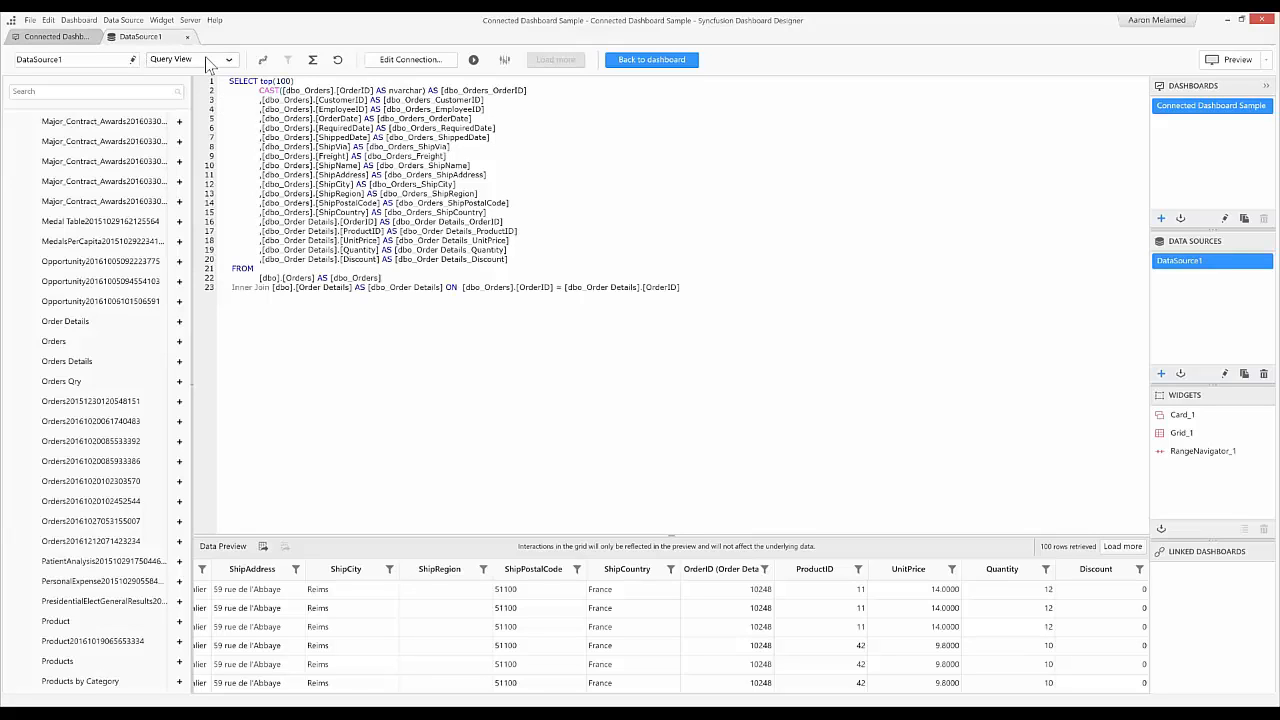
pyautogui.click(207, 60)
pyautogui.click(175, 76)
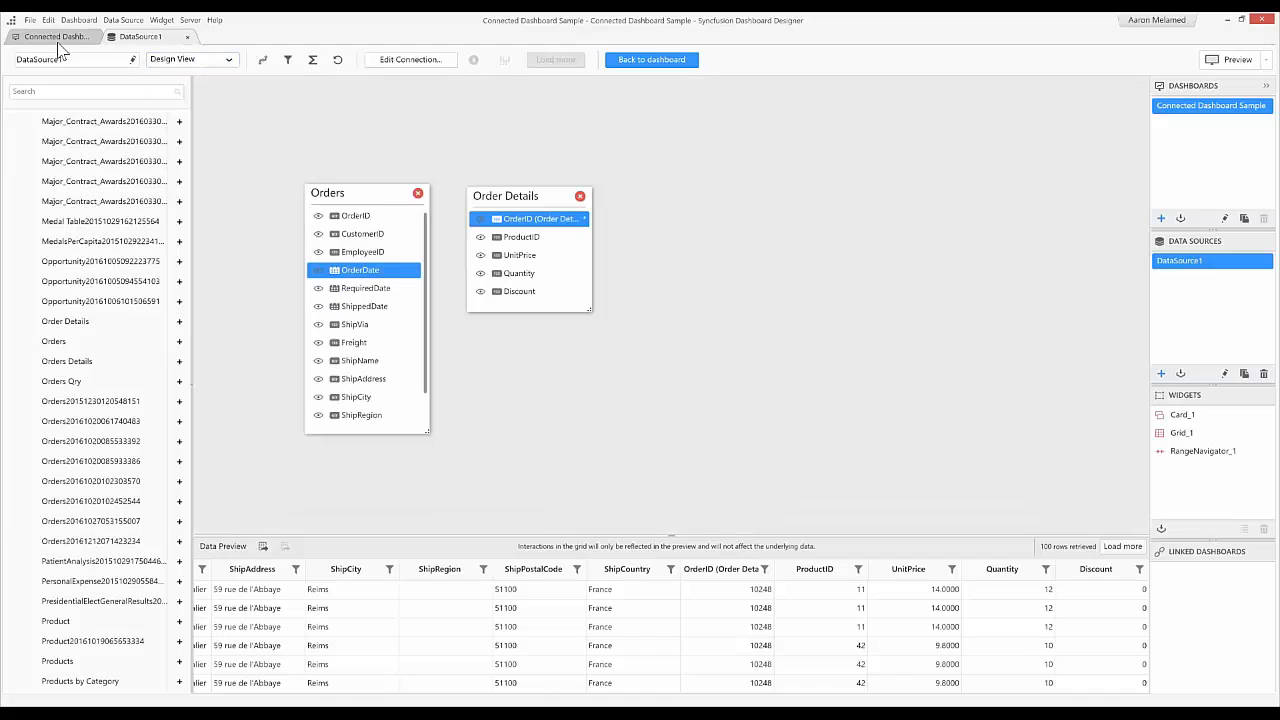
# Return to the dashboard layout and enlarge the grid widget to fill the area from its current cell to the lower-right corner of the canvas.
pyautogui.click(58, 37)
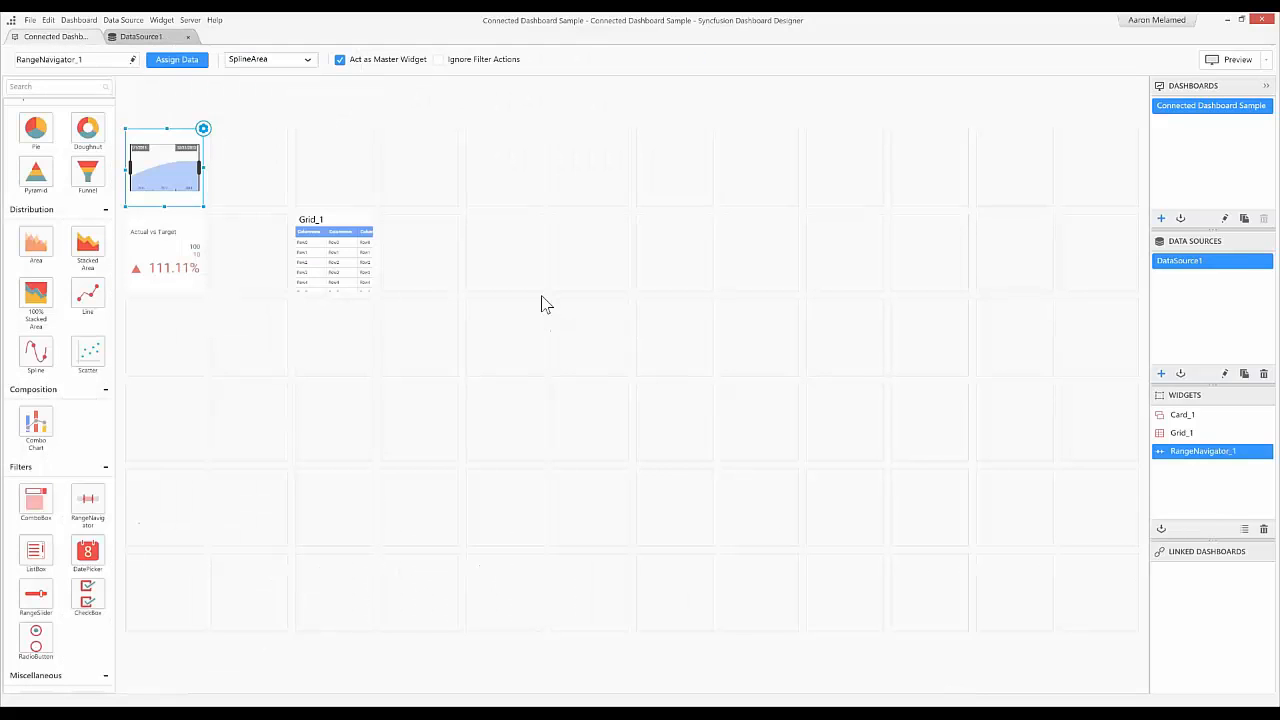
pyautogui.click(336, 260)
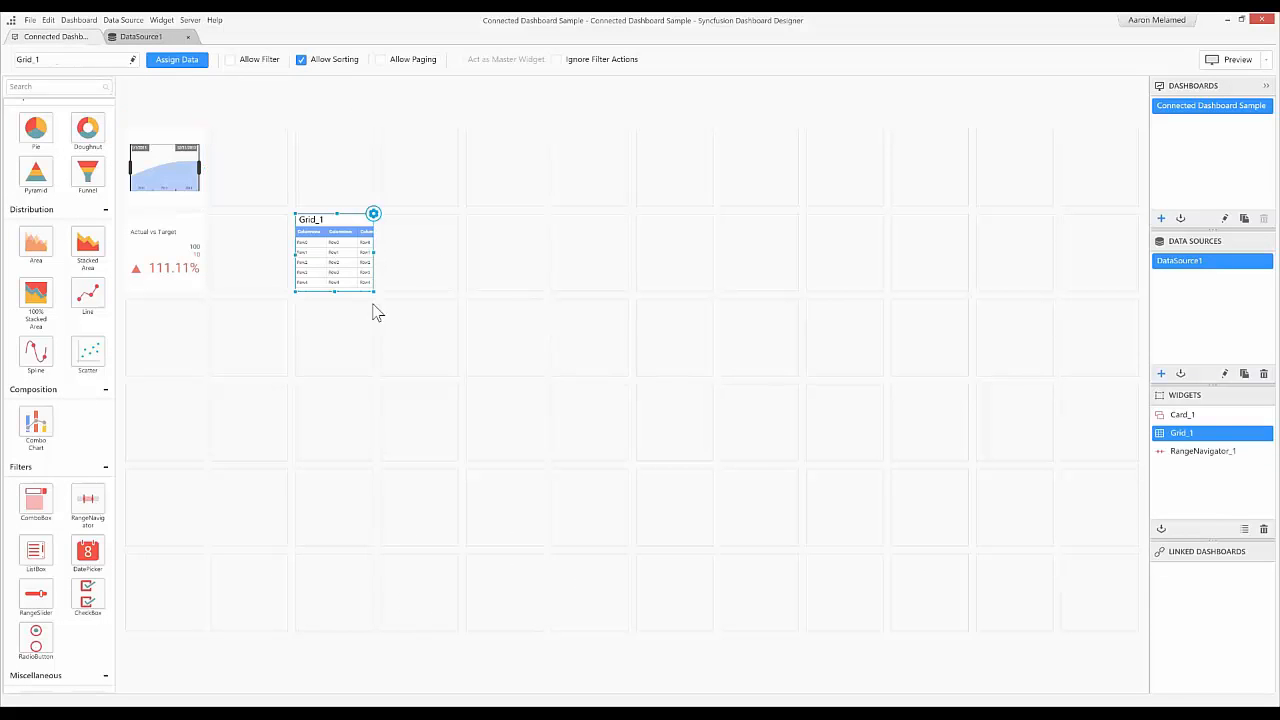
pyautogui.moveTo(371, 289); pyautogui.dragTo(1117, 615)
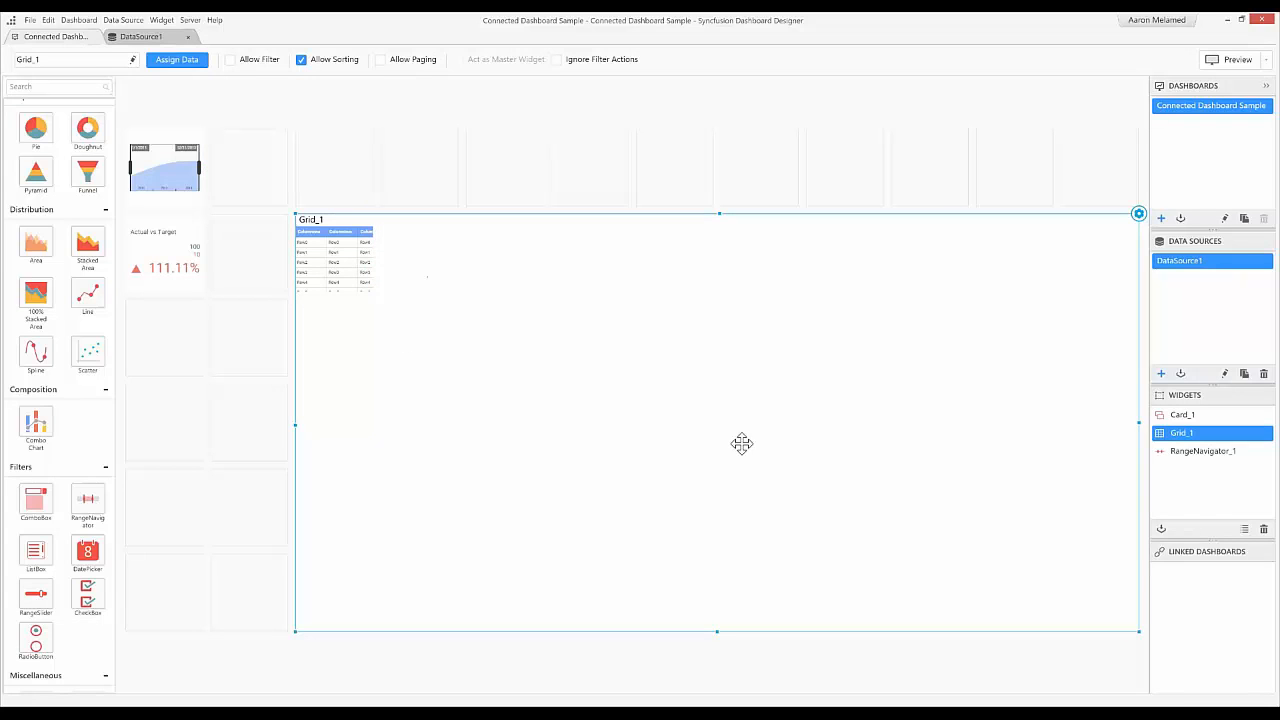
# Enlarge the card widget to two by two cells and stretch the range navigator across the full width of the first row.
pyautogui.click(198, 289)
pyautogui.moveTo(198, 290); pyautogui.dragTo(263, 353)
pyautogui.click(178, 170)
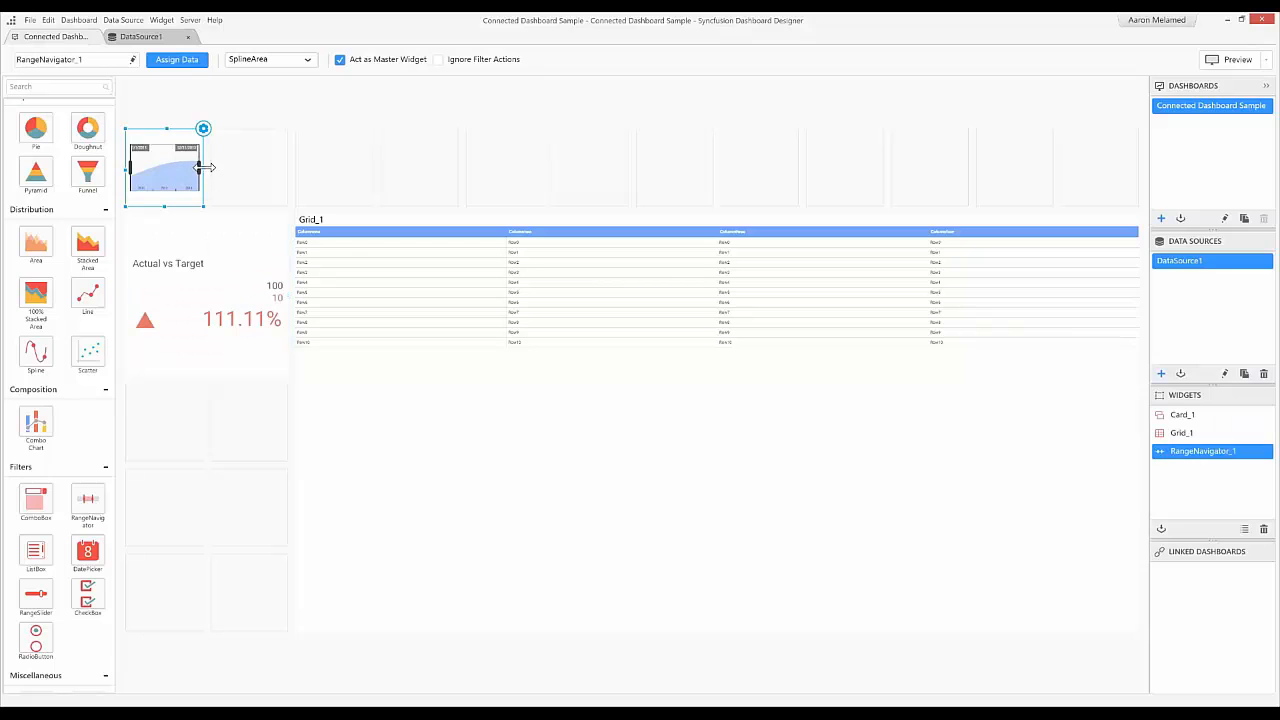
pyautogui.moveTo(205, 167); pyautogui.dragTo(1117, 176)
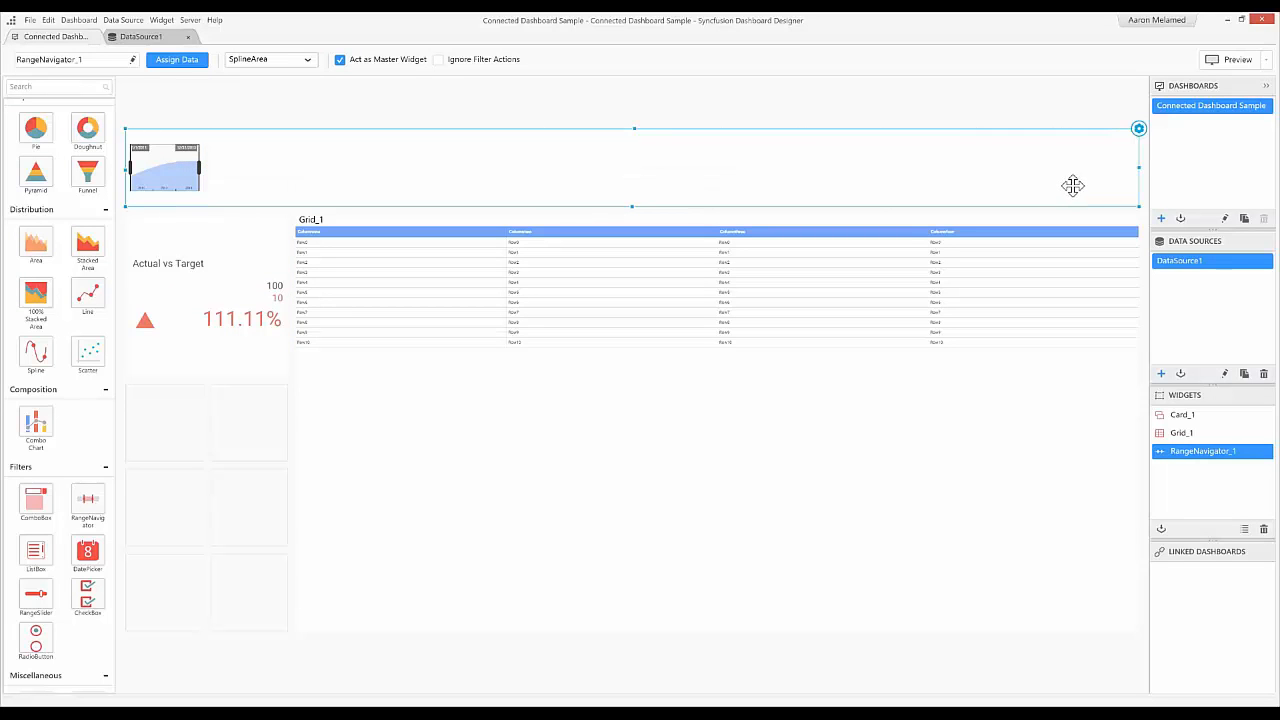
# Open the grid widget's settings and allow filtering and paging.
pyautogui.click(1003, 316)
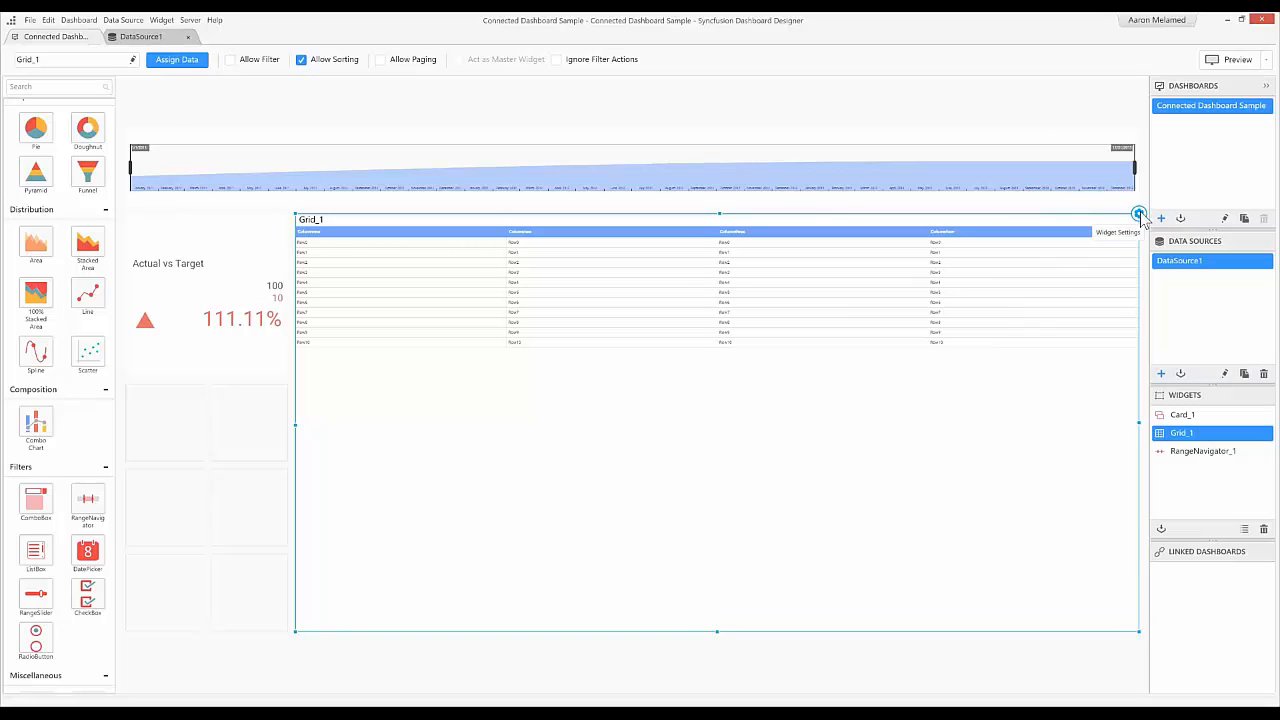
pyautogui.doubleClick(857, 408)
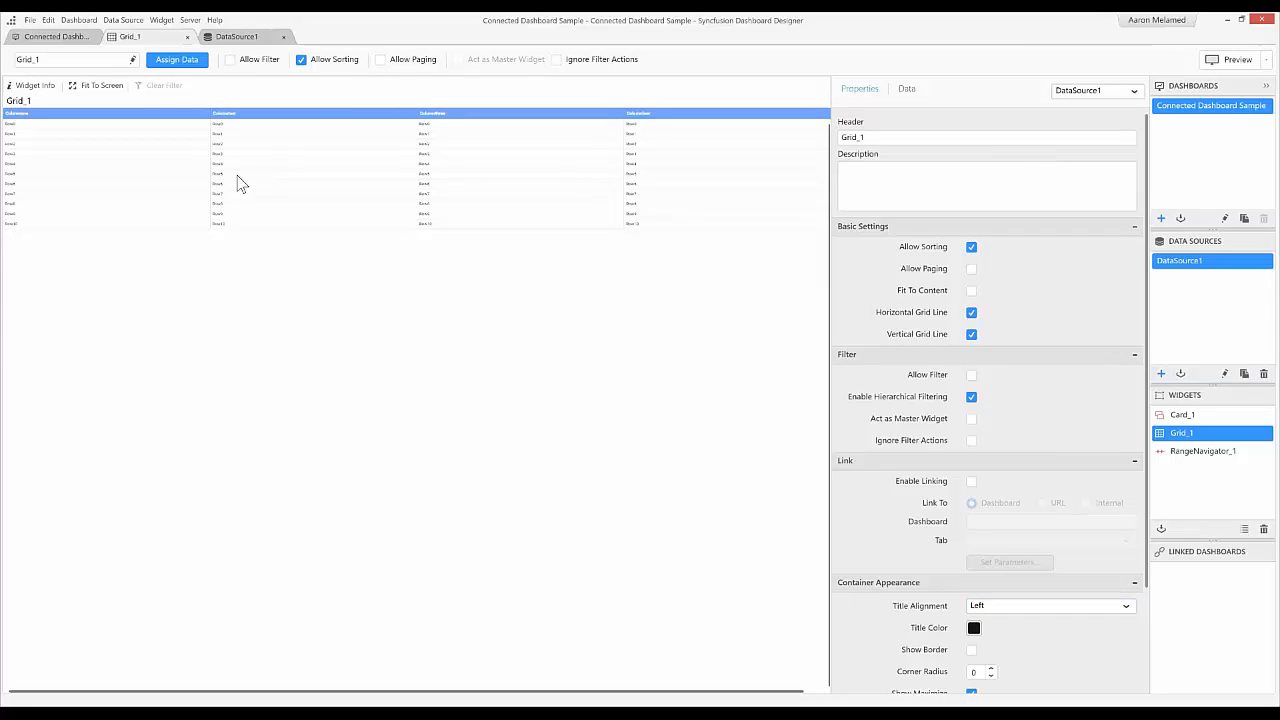
pyautogui.click(231, 60)
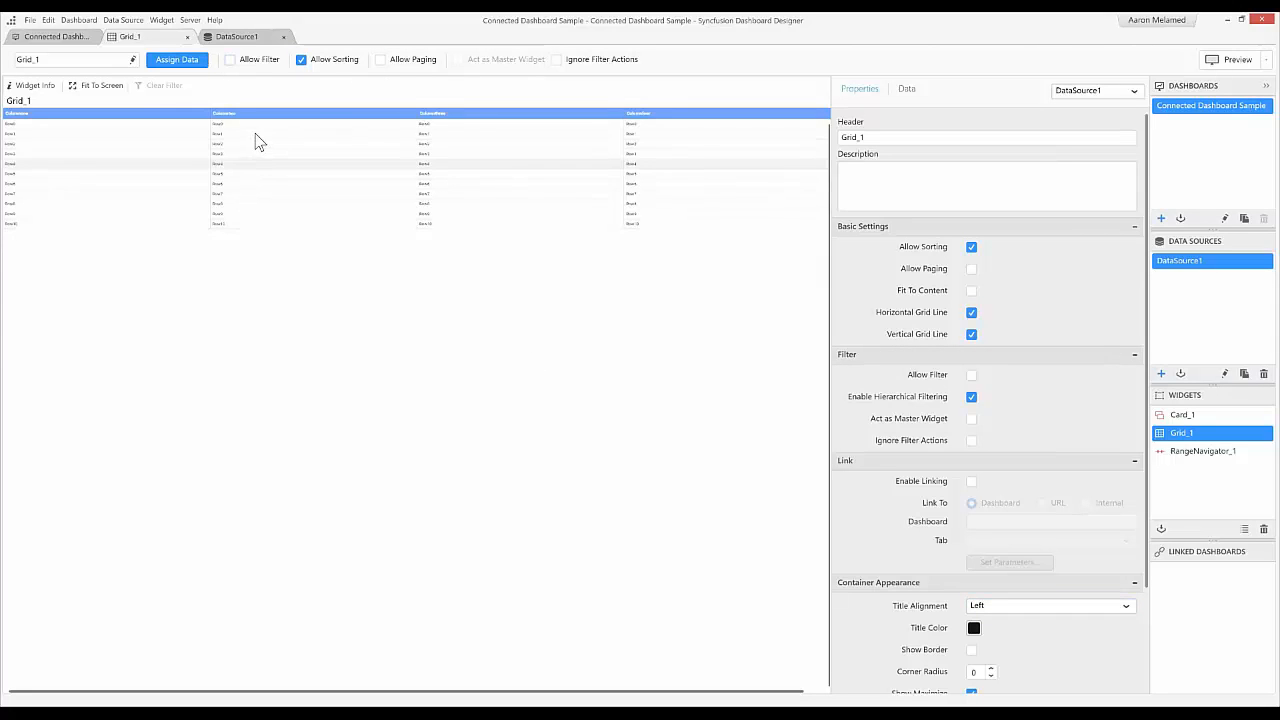
pyautogui.click(381, 60)
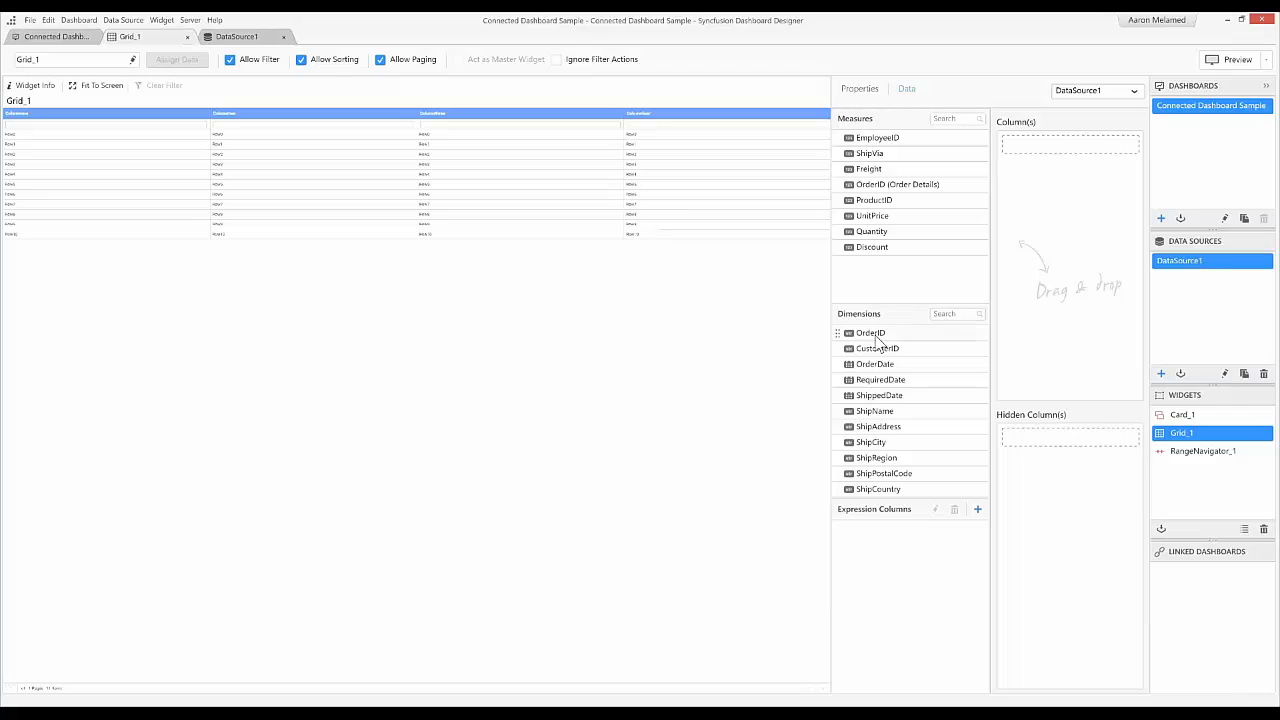
# Assign OrderID, OrderDate, ShippedDate, Quantity and ShipCountry, in that order, as the grid's columns.
pyautogui.moveTo(875, 340); pyautogui.dragTo(1063, 171)
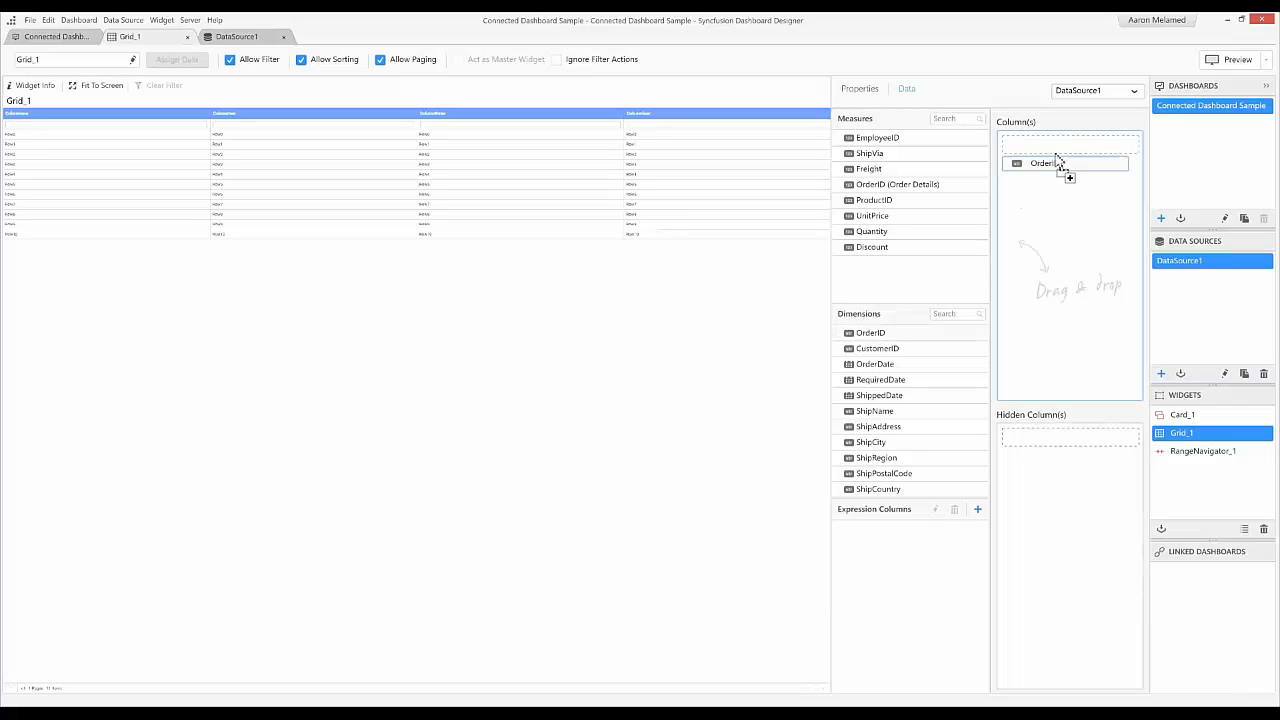
pyautogui.moveTo(1020, 232); pyautogui.dragTo(1022, 238)
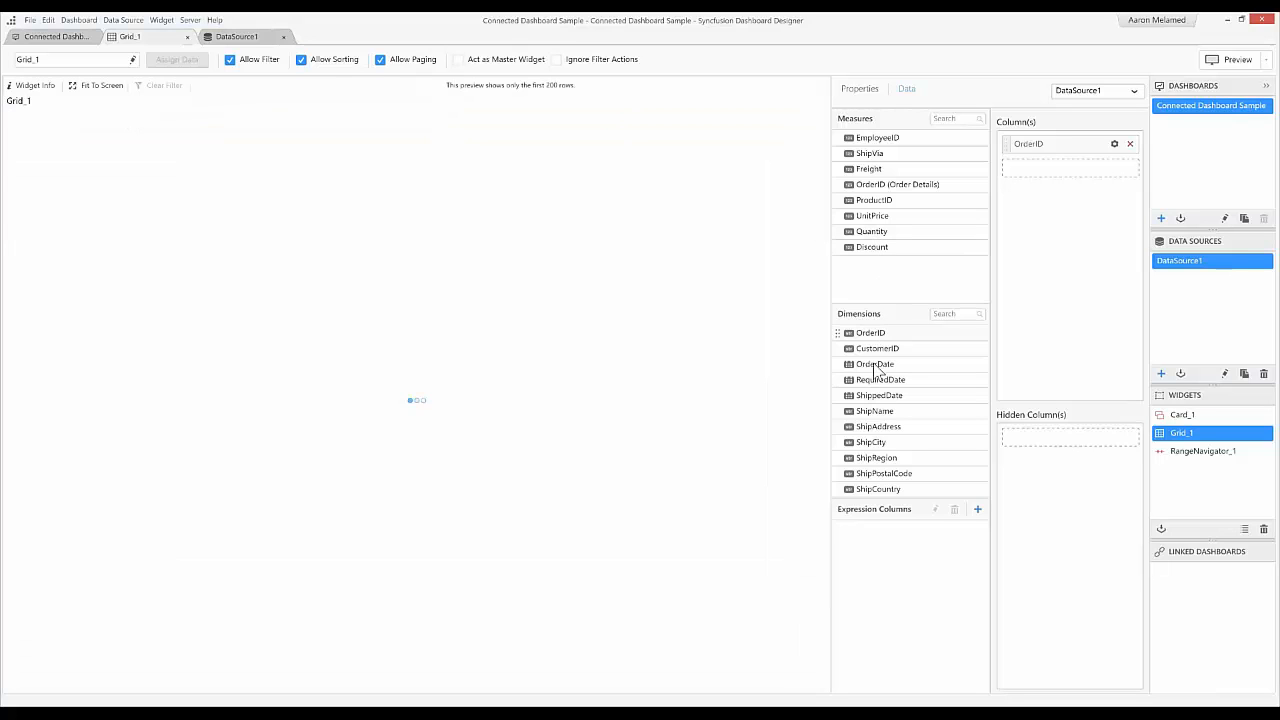
pyautogui.moveTo(875, 367); pyautogui.dragTo(1052, 187)
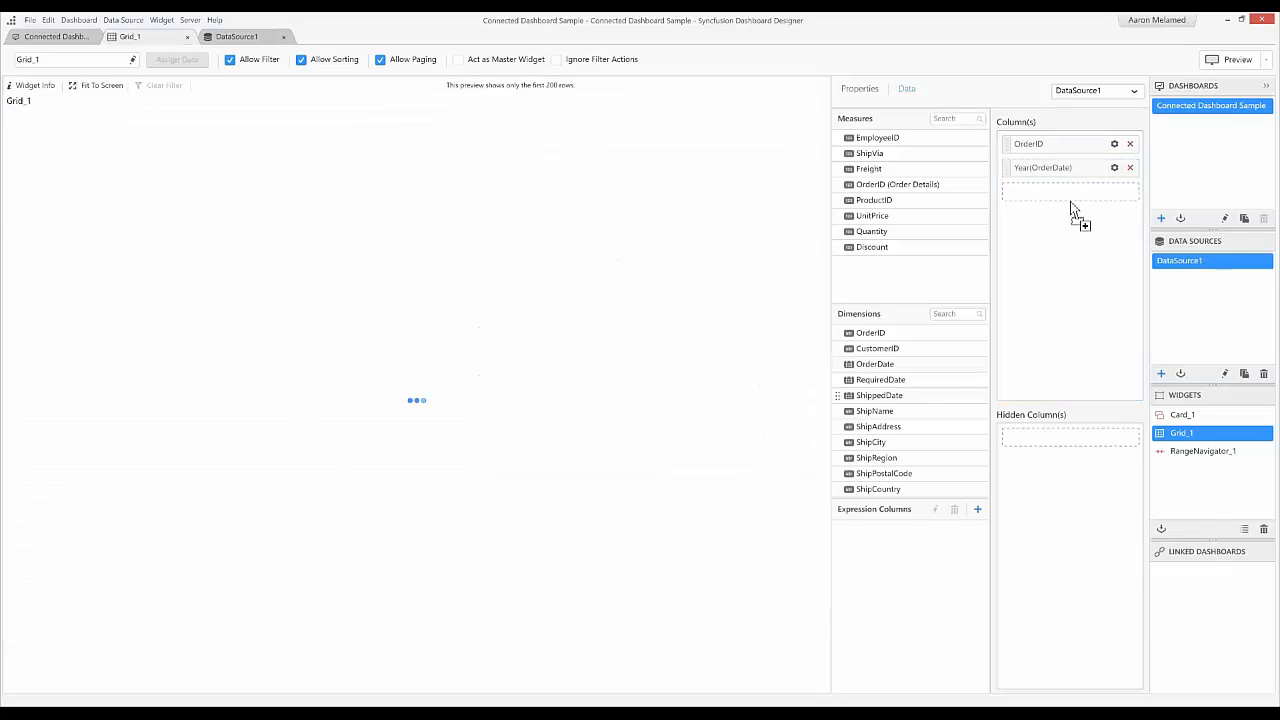
pyautogui.moveTo(1070, 201); pyautogui.dragTo(1078, 205)
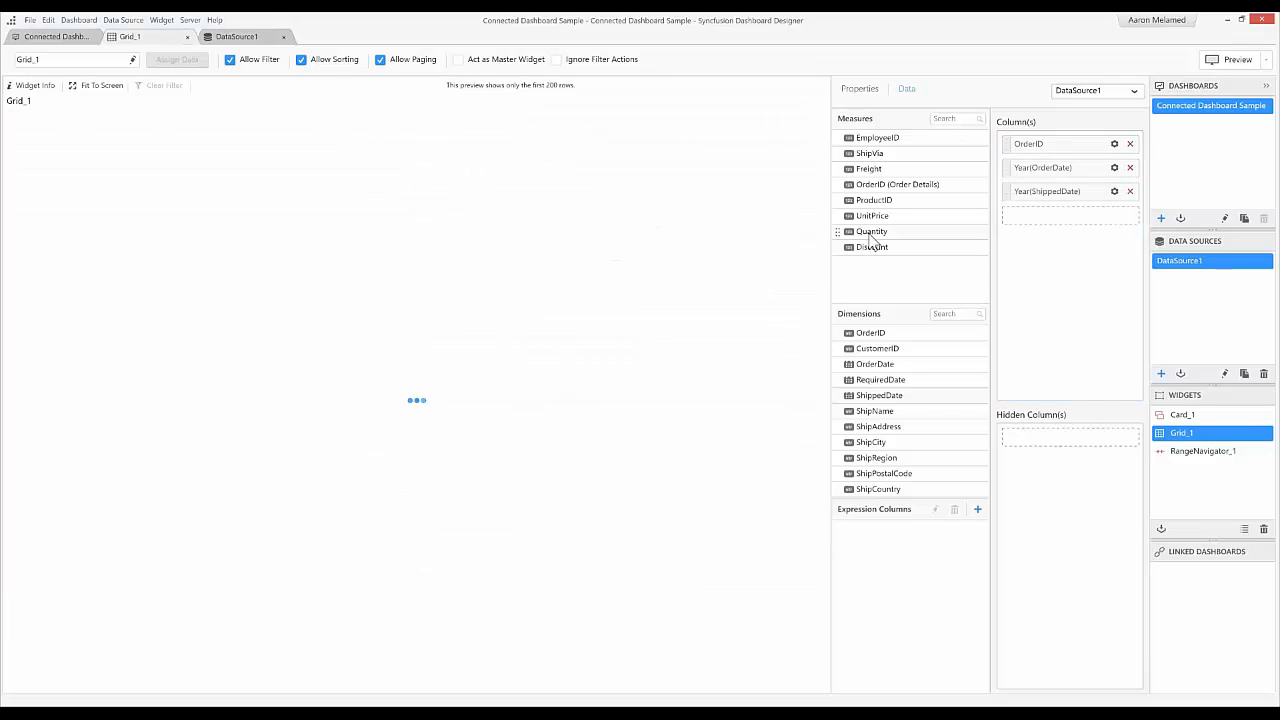
pyautogui.moveTo(870, 236); pyautogui.dragTo(1012, 254)
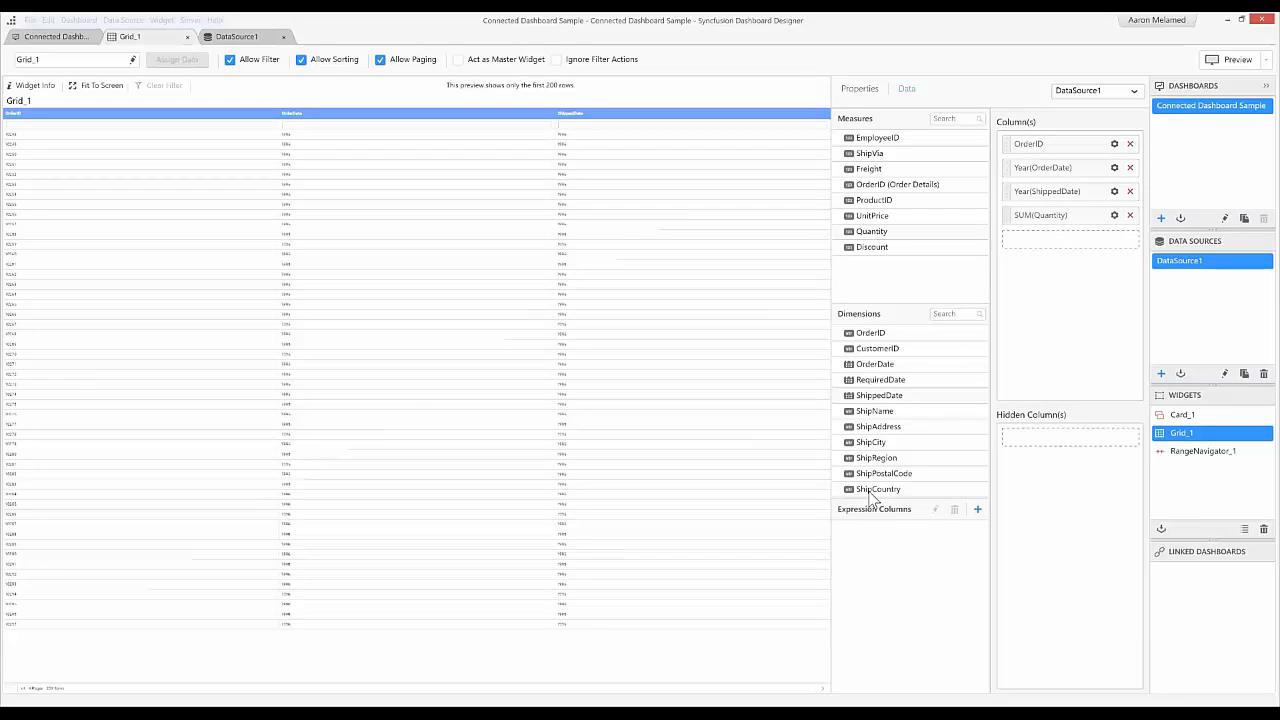
pyautogui.moveTo(872, 495); pyautogui.dragTo(1050, 272)
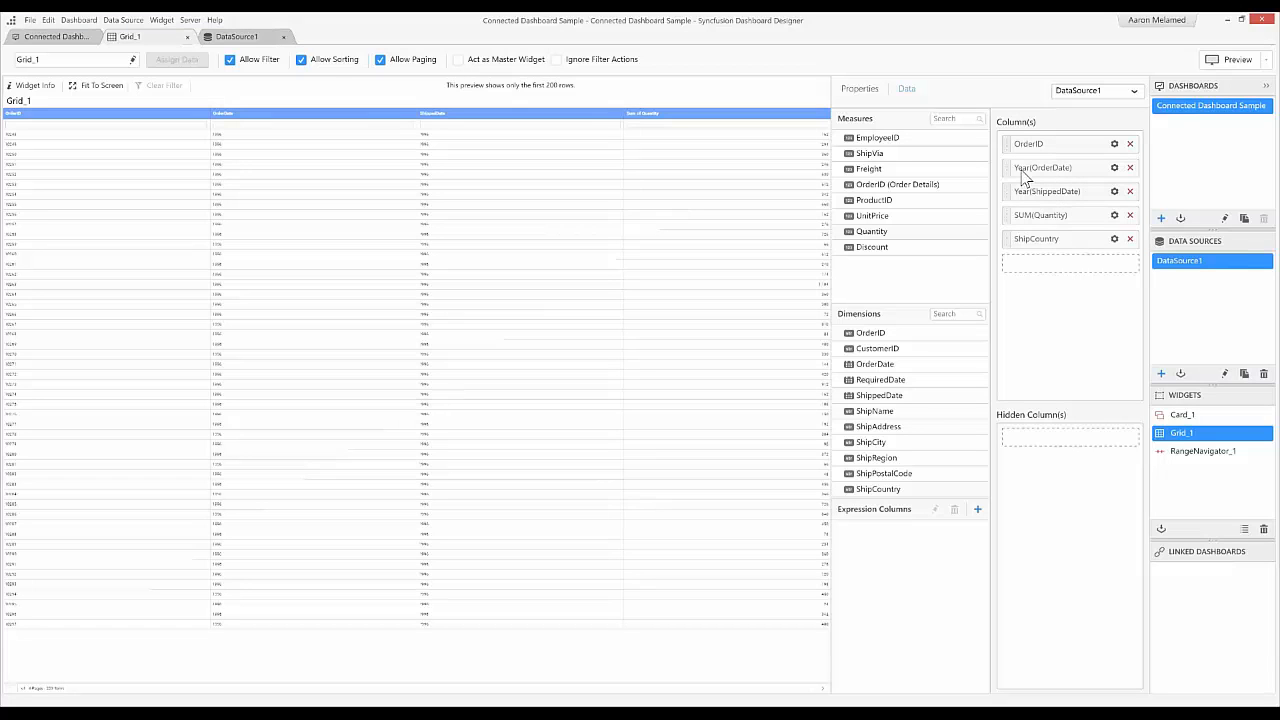
# Change the grid's OrderDate and ShippedDate columns to the Date format.
pyautogui.moveTo(1023, 169); pyautogui.dragTo(1022, 177)
pyautogui.click(1115, 170)
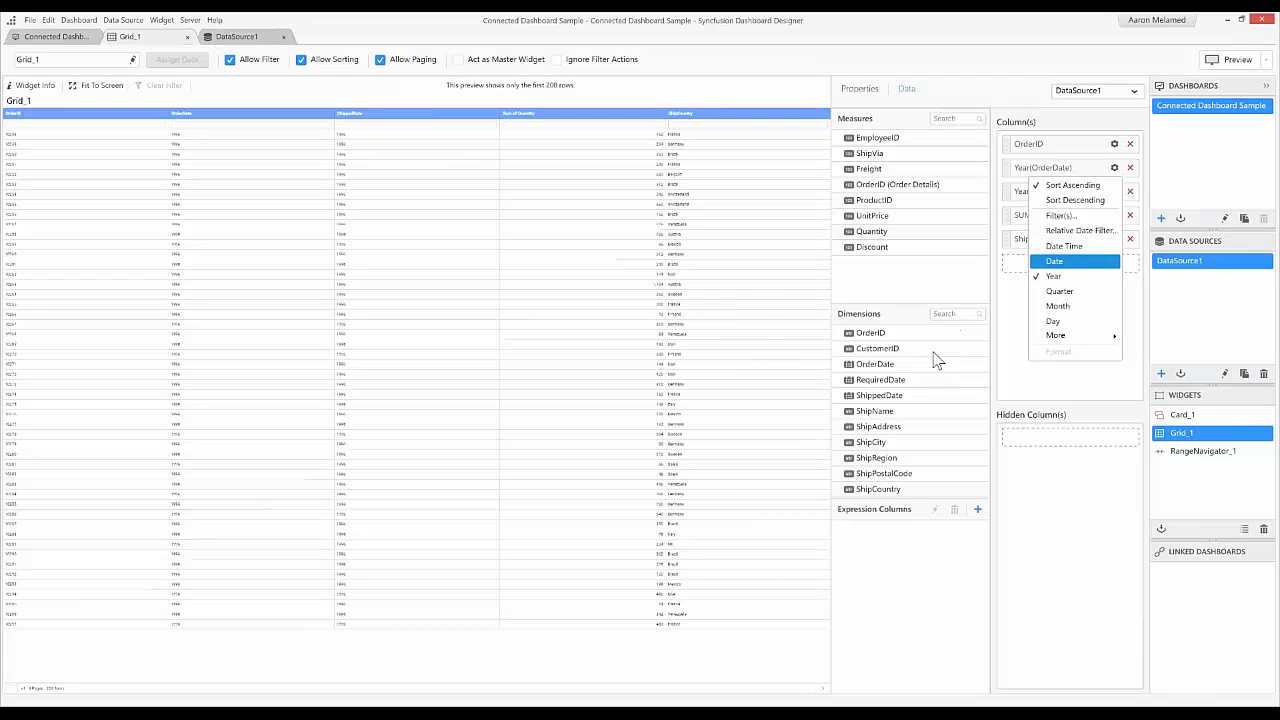
pyautogui.click(1075, 262)
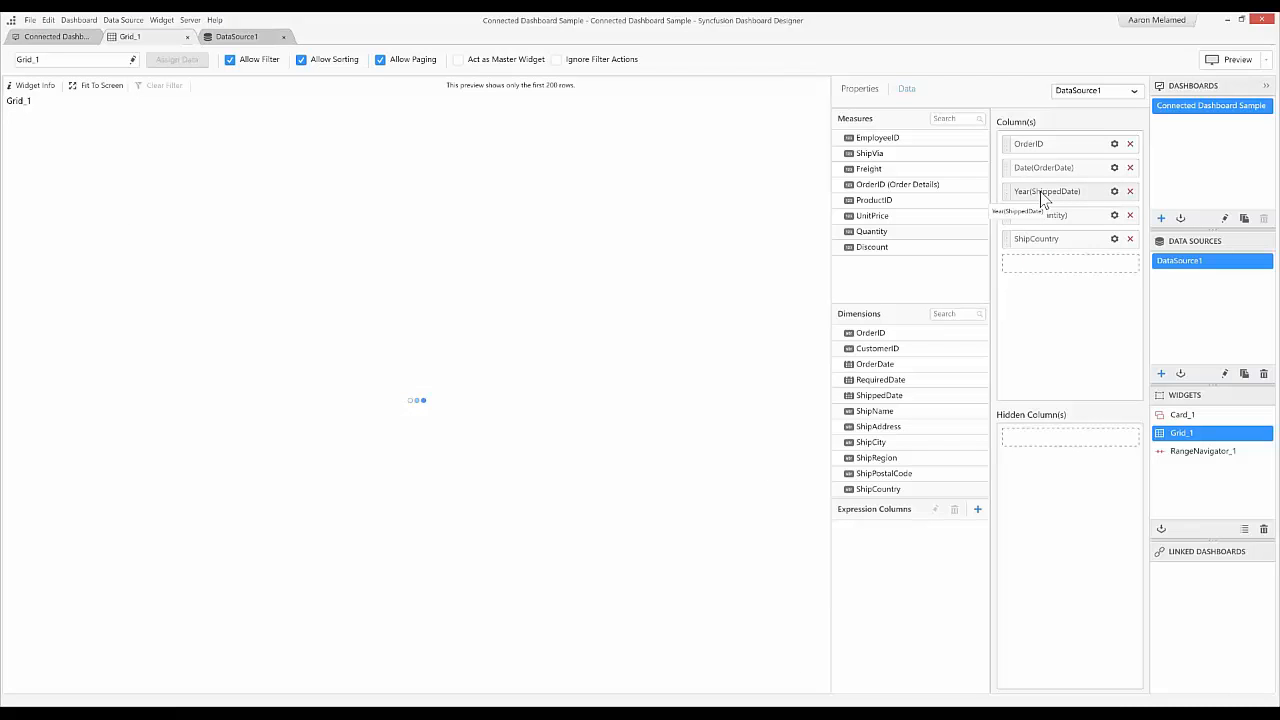
pyautogui.click(1115, 192)
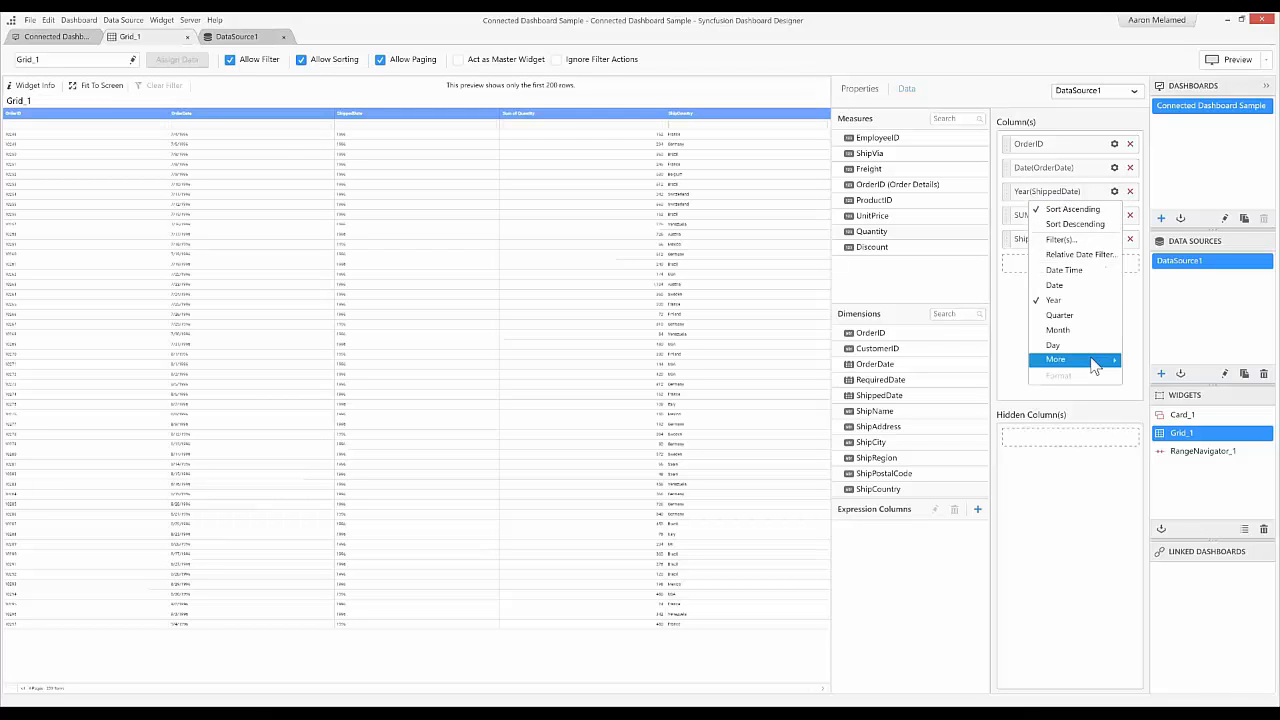
pyautogui.moveTo(1094, 366)
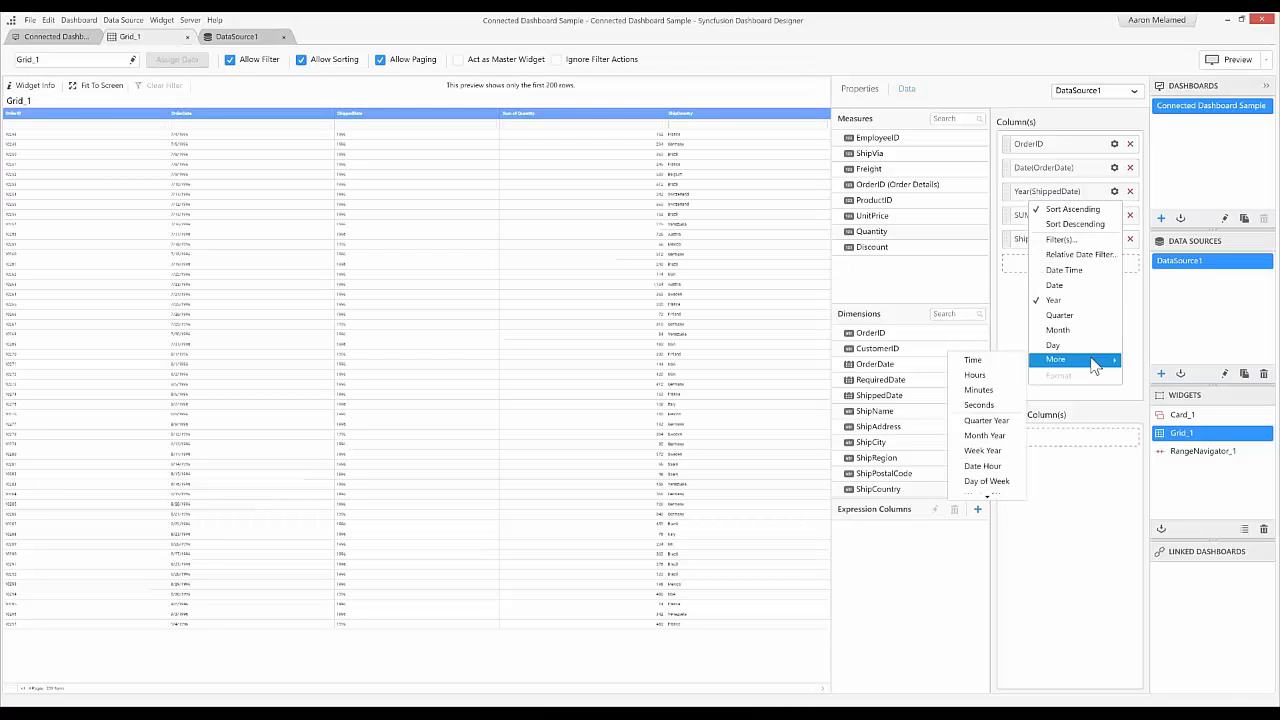
pyautogui.moveTo(987, 497)
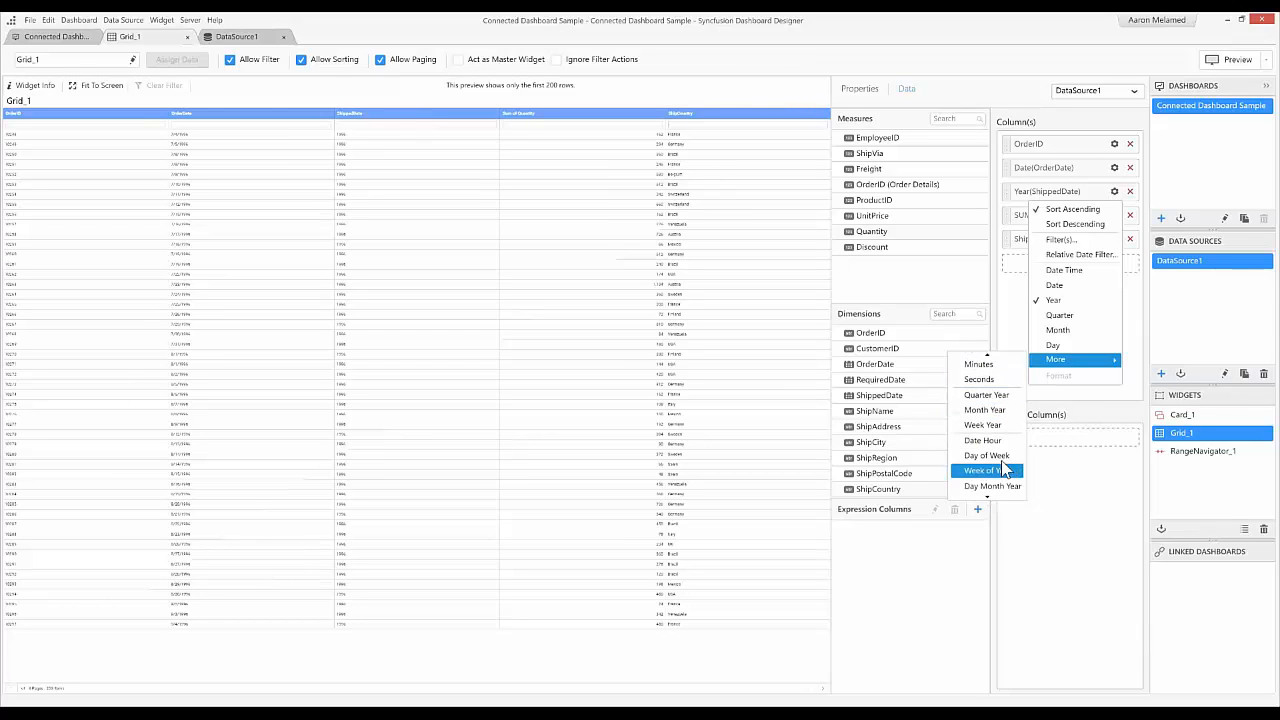
pyautogui.click(1097, 293)
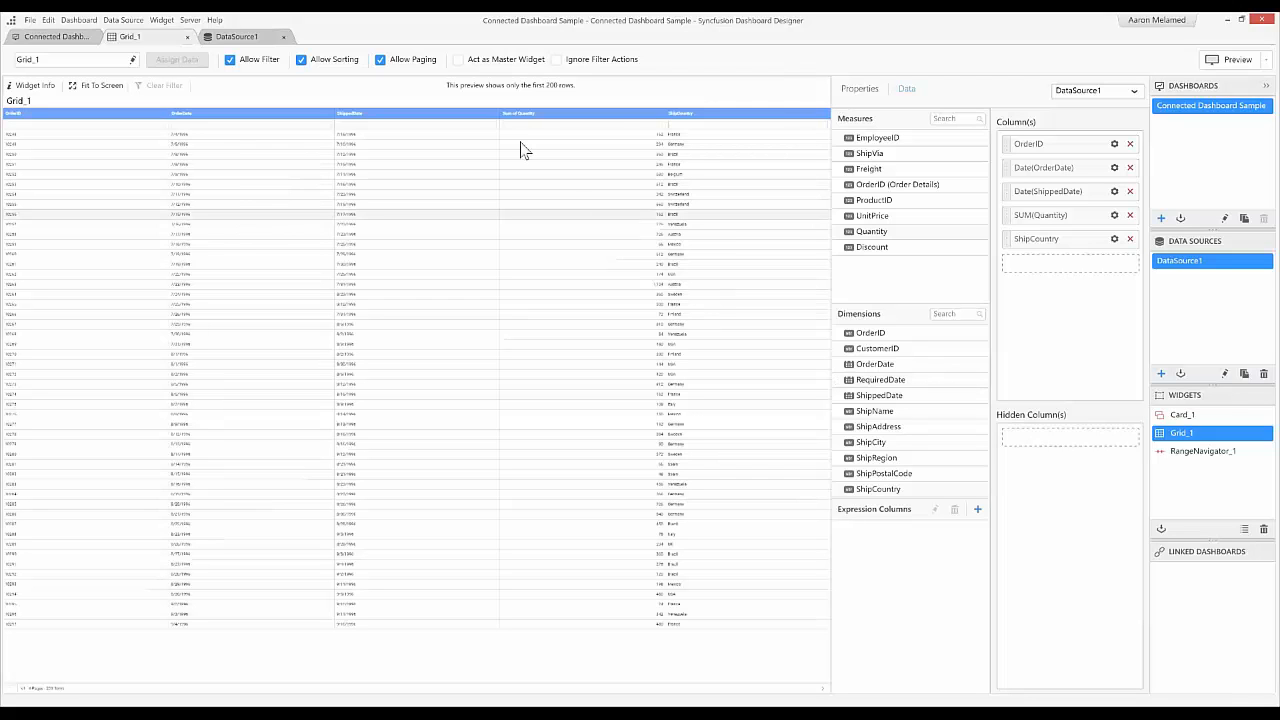
# Open the card widget's data settings from the dashboard and assign OrderID as its Actual Value.
pyautogui.click(68, 42)
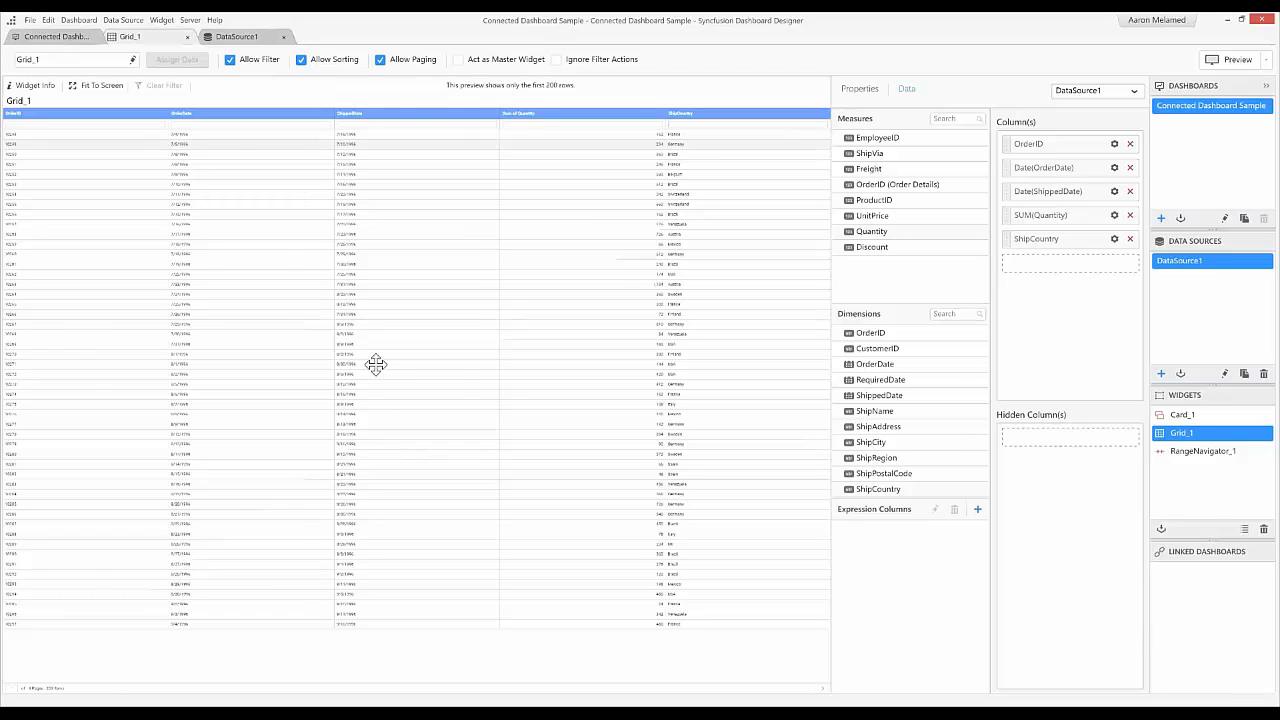
pyautogui.click(230, 330)
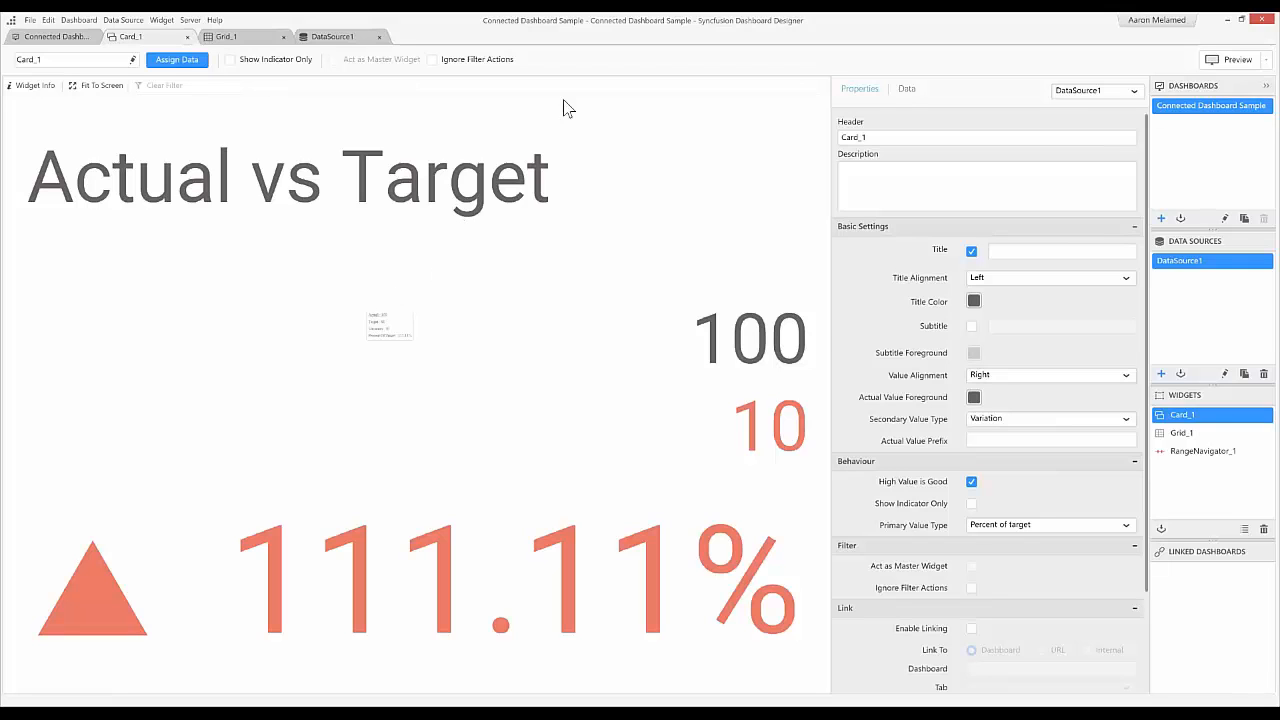
pyautogui.click(176, 62)
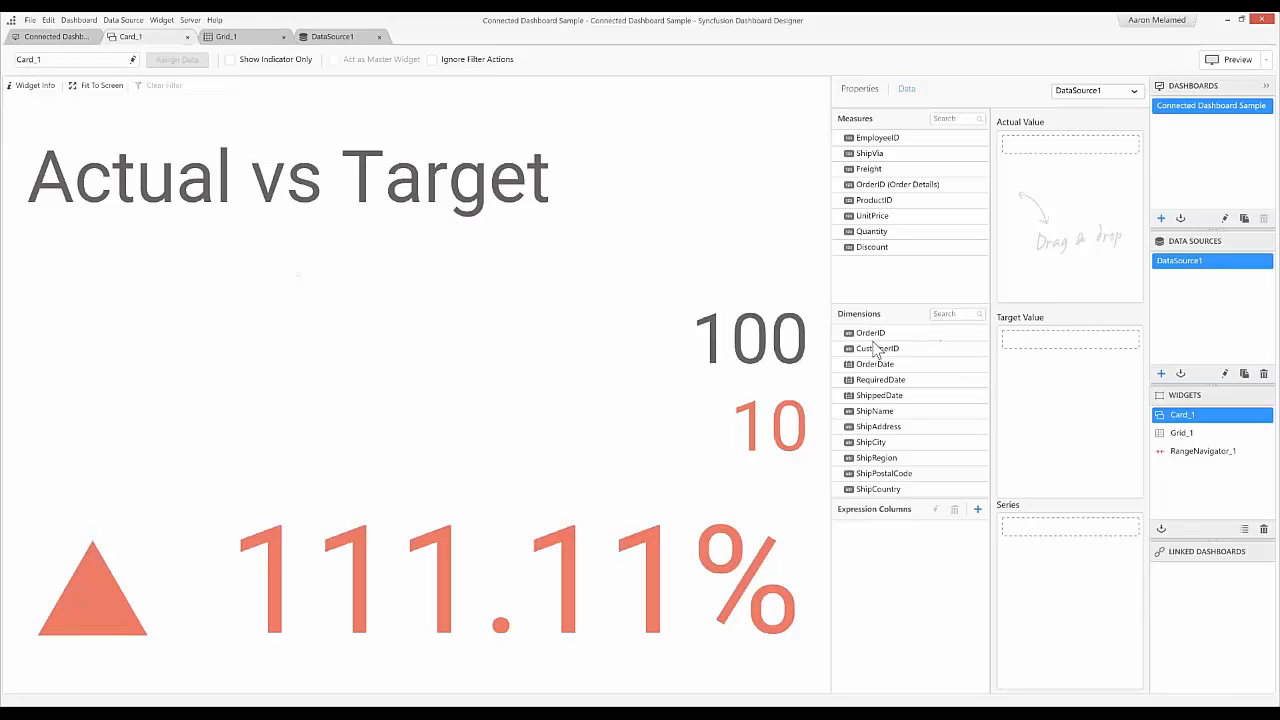
pyautogui.moveTo(871, 340); pyautogui.dragTo(1060, 160)
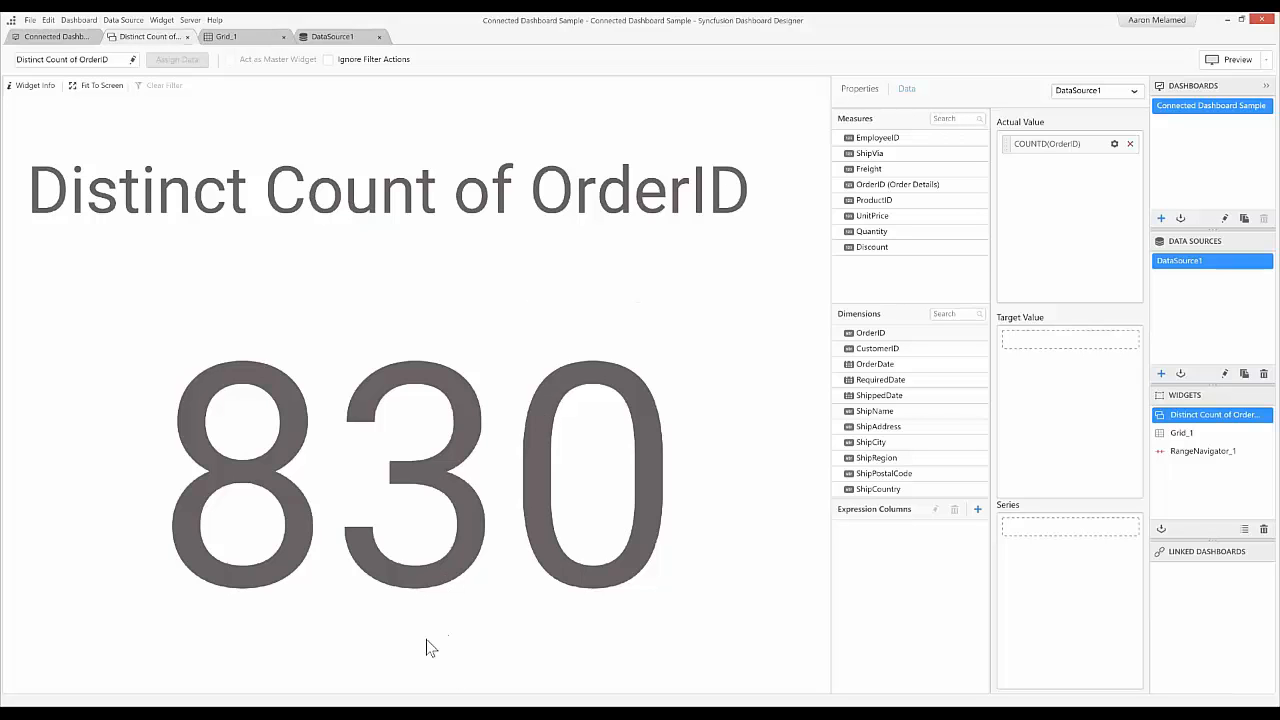
# Assign OrderDate as both the value and the argument of the range navigator, with the argument grouped by Month Year.
pyautogui.click(33, 44)
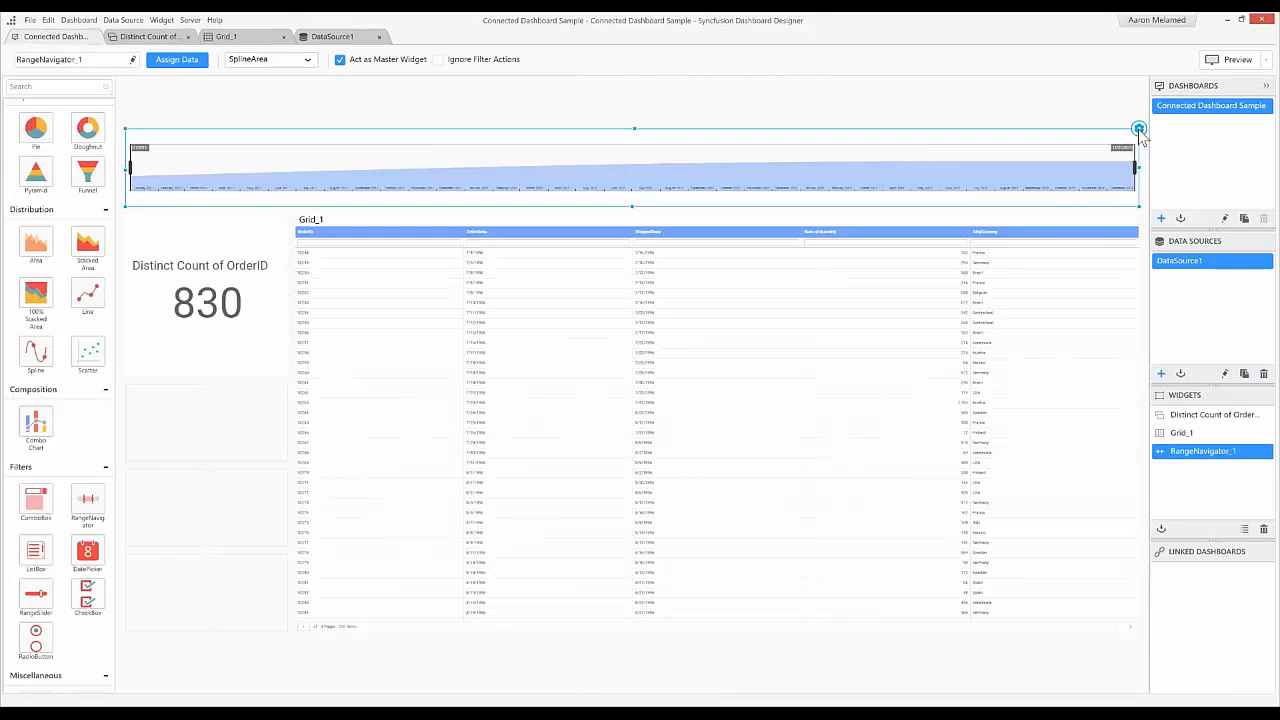
pyautogui.click(1139, 131)
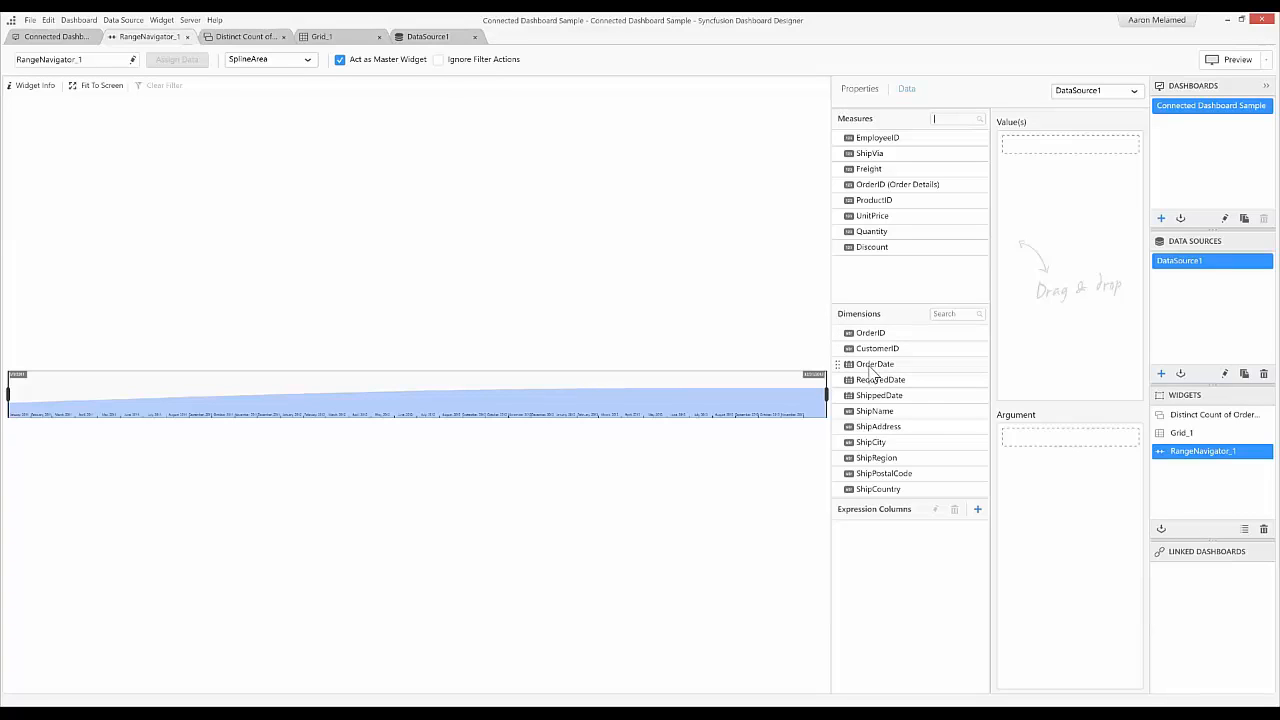
pyautogui.moveTo(870, 369); pyautogui.dragTo(1077, 165)
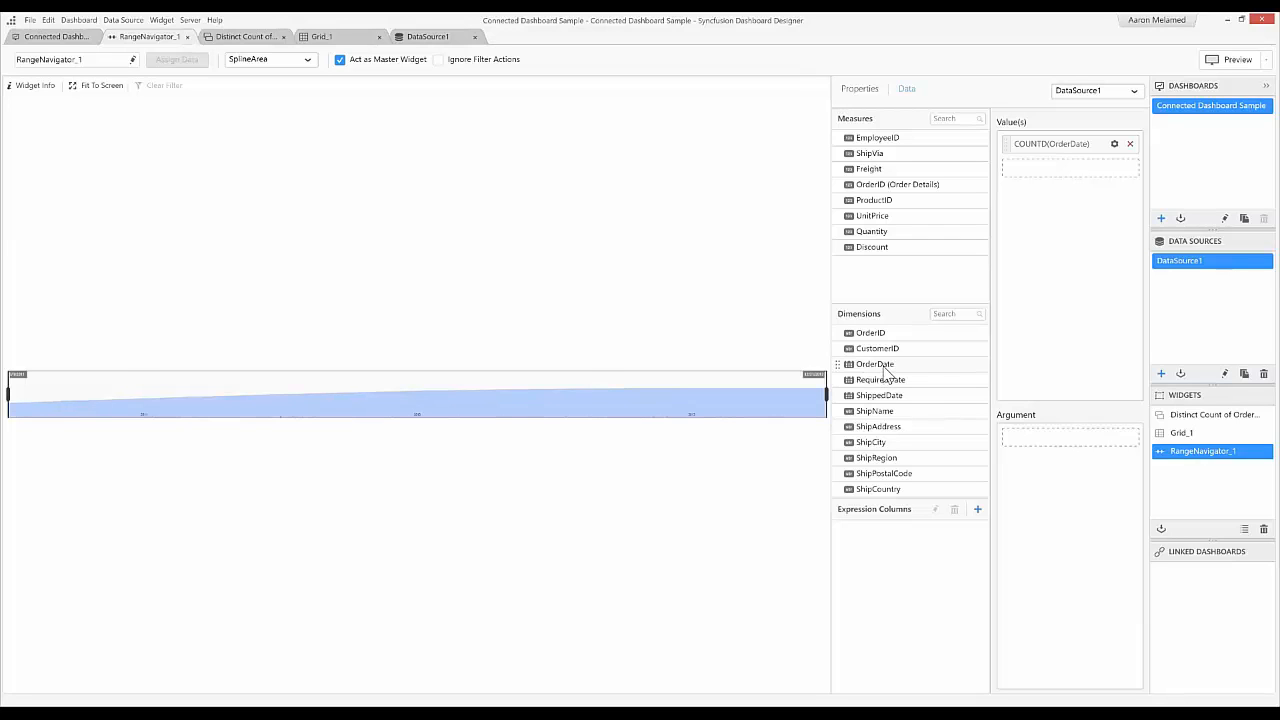
pyautogui.moveTo(883, 367); pyautogui.dragTo(1044, 448)
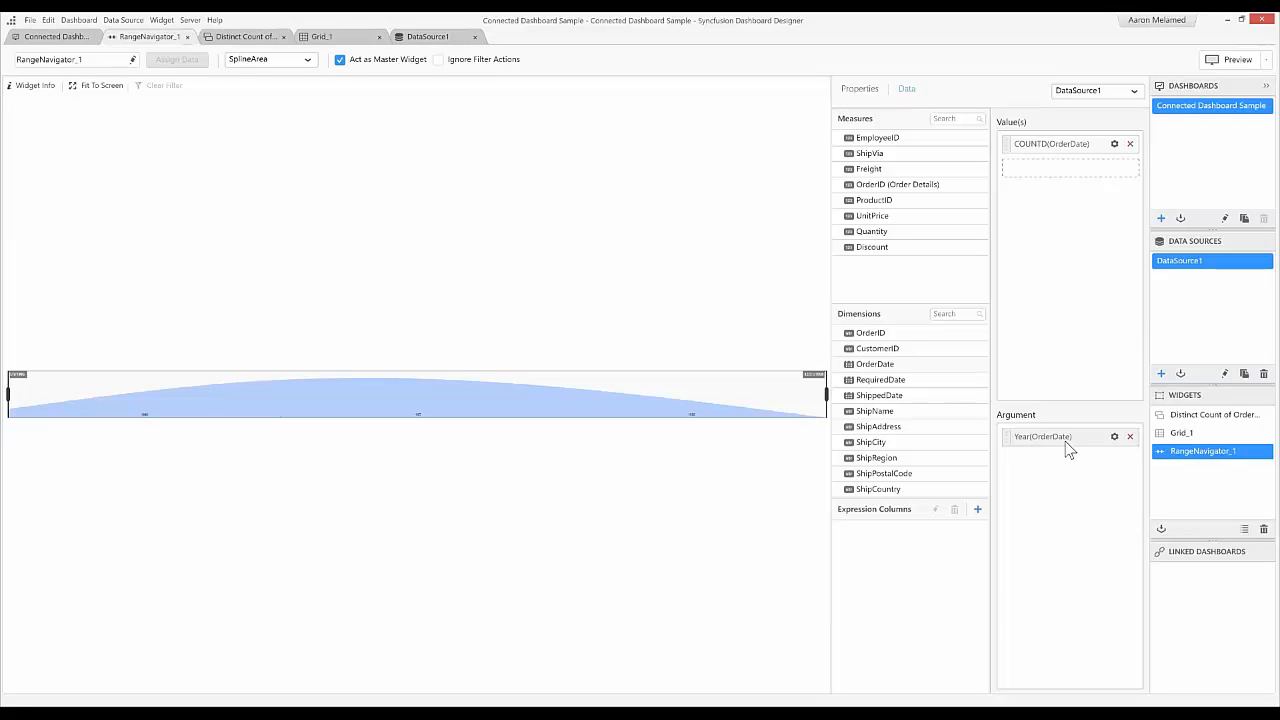
pyautogui.click(1114, 437)
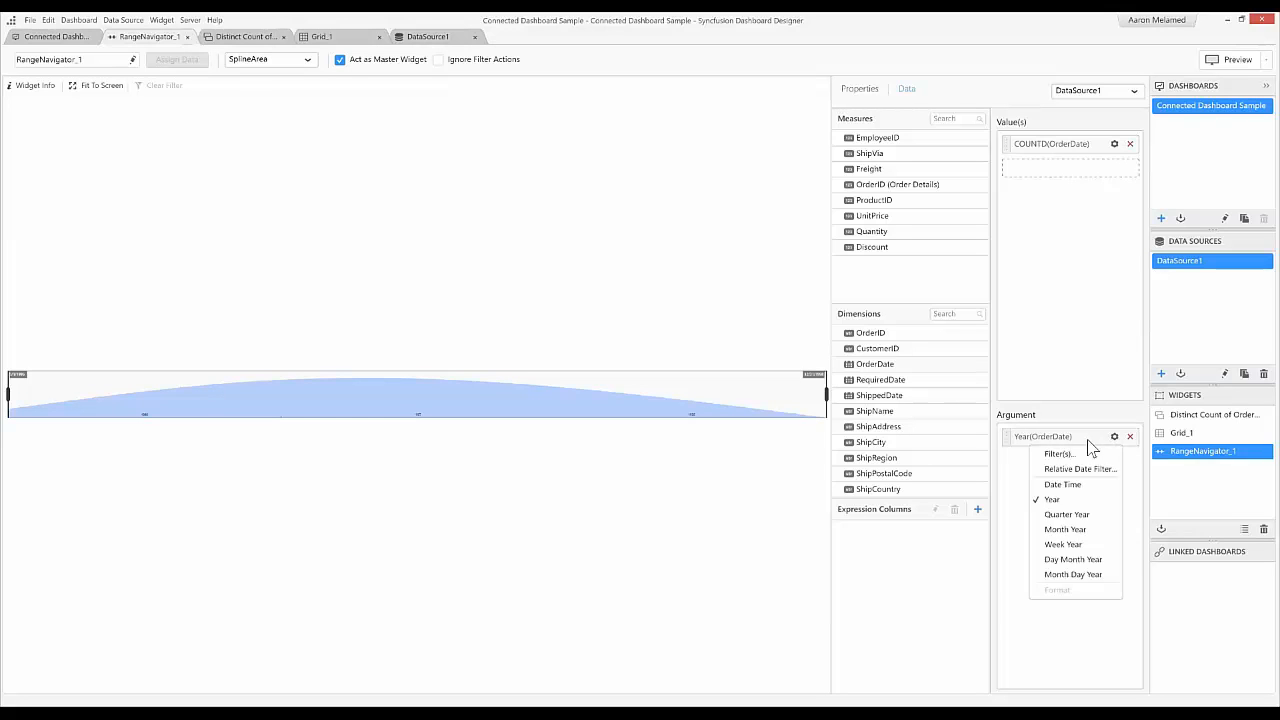
pyautogui.click(1062, 530)
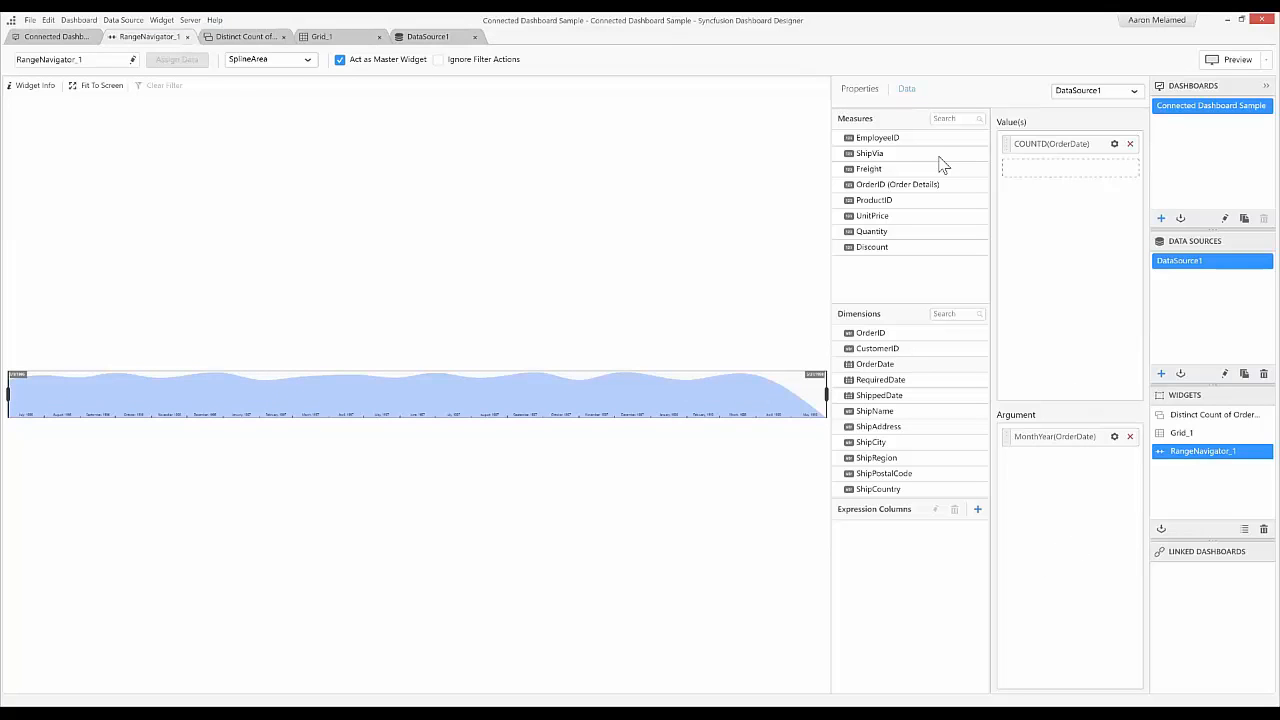
# Try the StackingColumn series type on the range navigator and restore SplineArea.
pyautogui.click(870, 91)
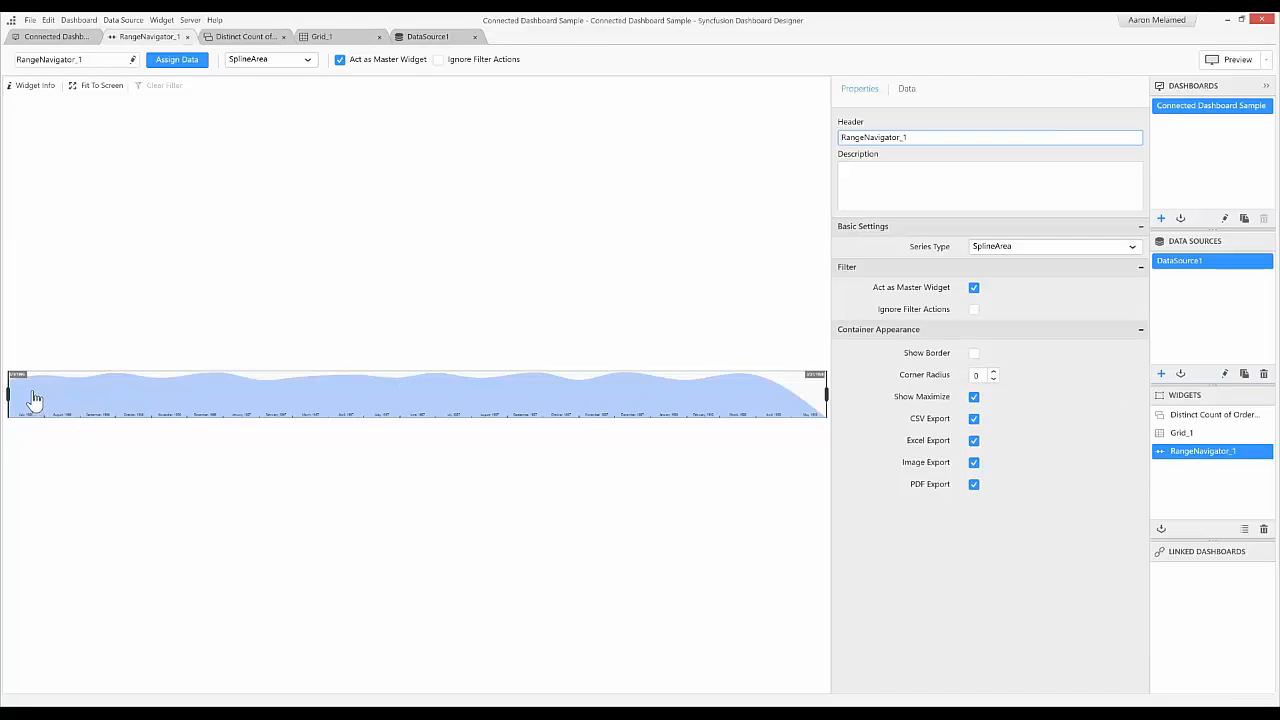
pyautogui.click(1133, 249)
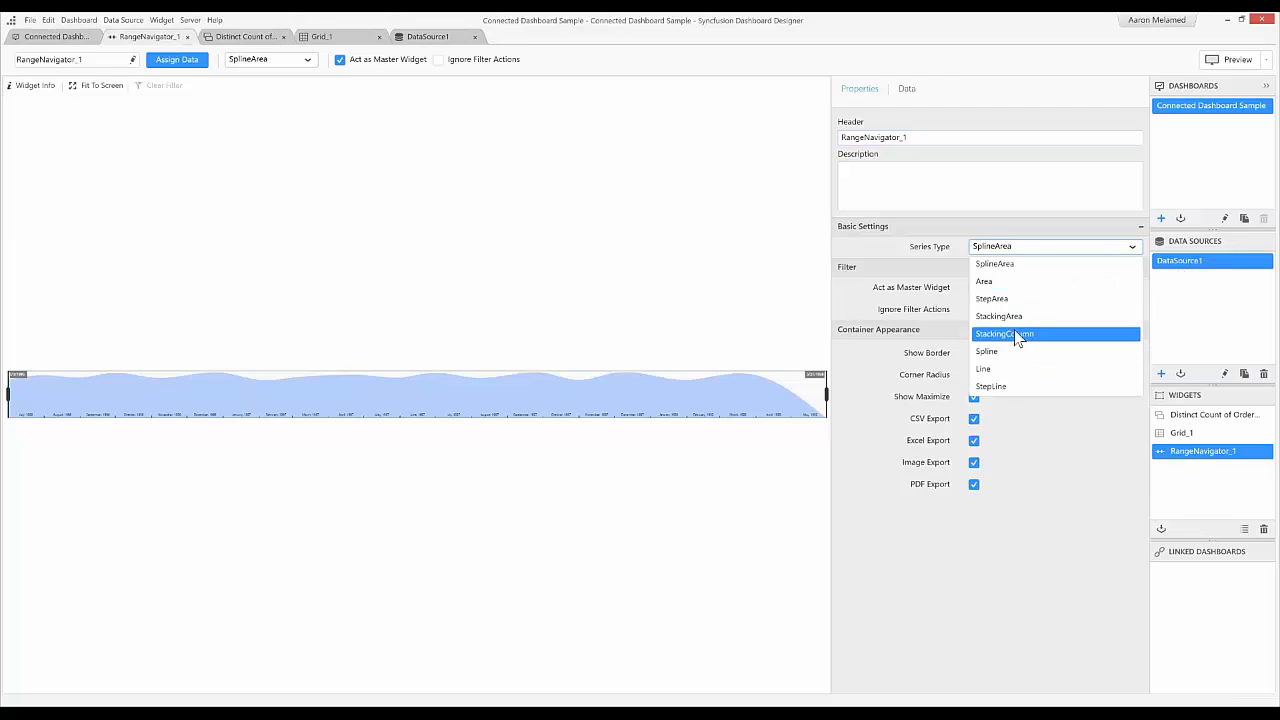
pyautogui.click(843, 391)
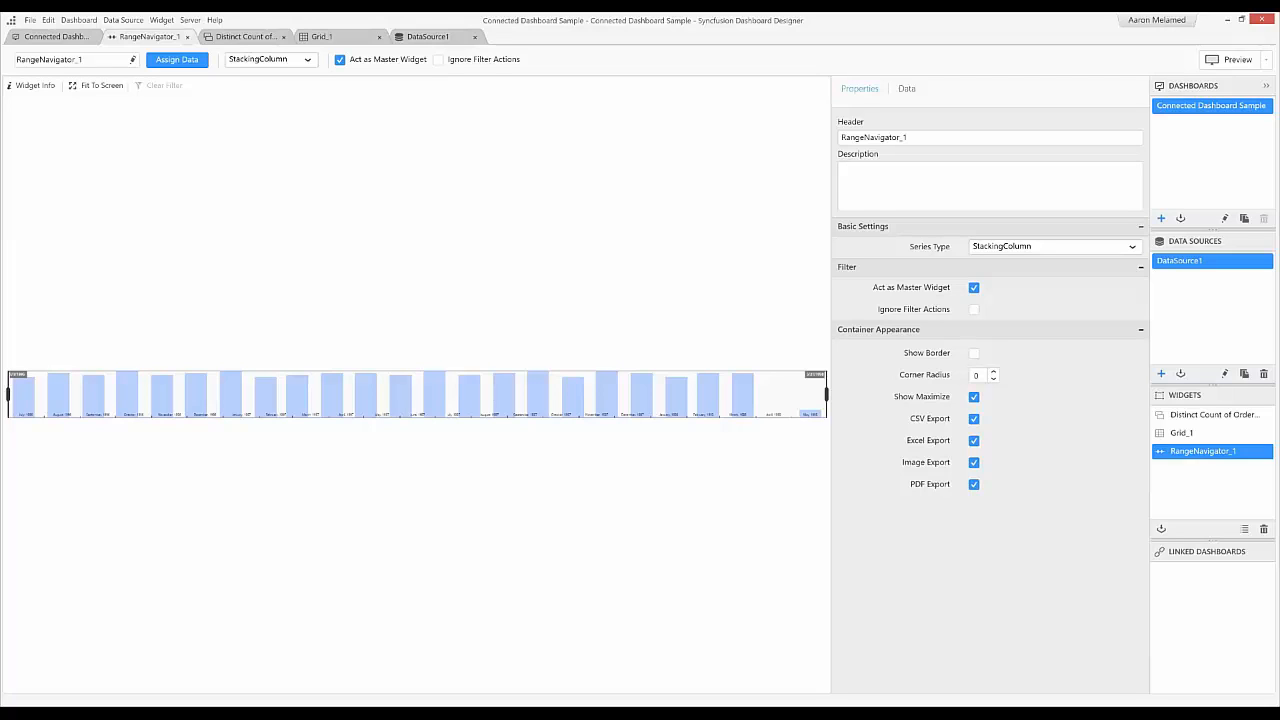
pyautogui.click(1050, 246)
pyautogui.click(975, 285)
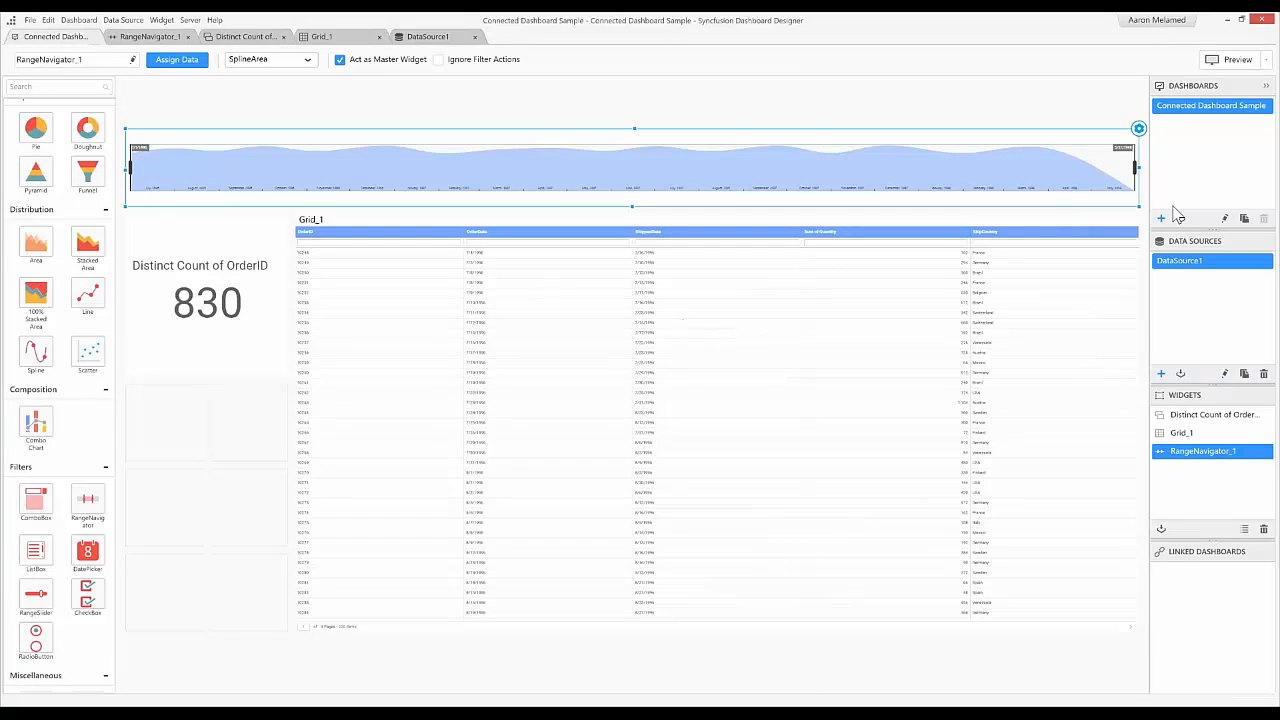
# Preview the dashboard, narrow the range navigator to 2/28/1997–7/31/1997 and filter the grid's ShipCountry column by USA.
pyautogui.click(1227, 67)
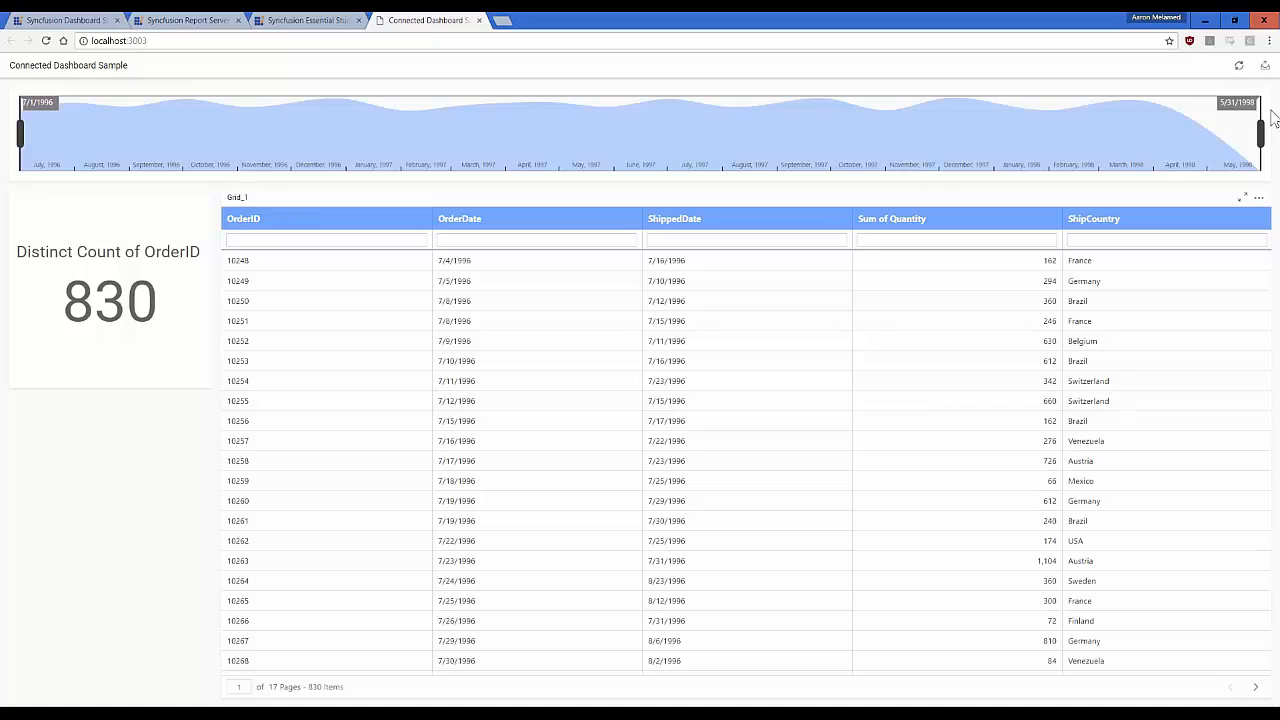
pyautogui.moveTo(1262, 140); pyautogui.dragTo(405, 163)
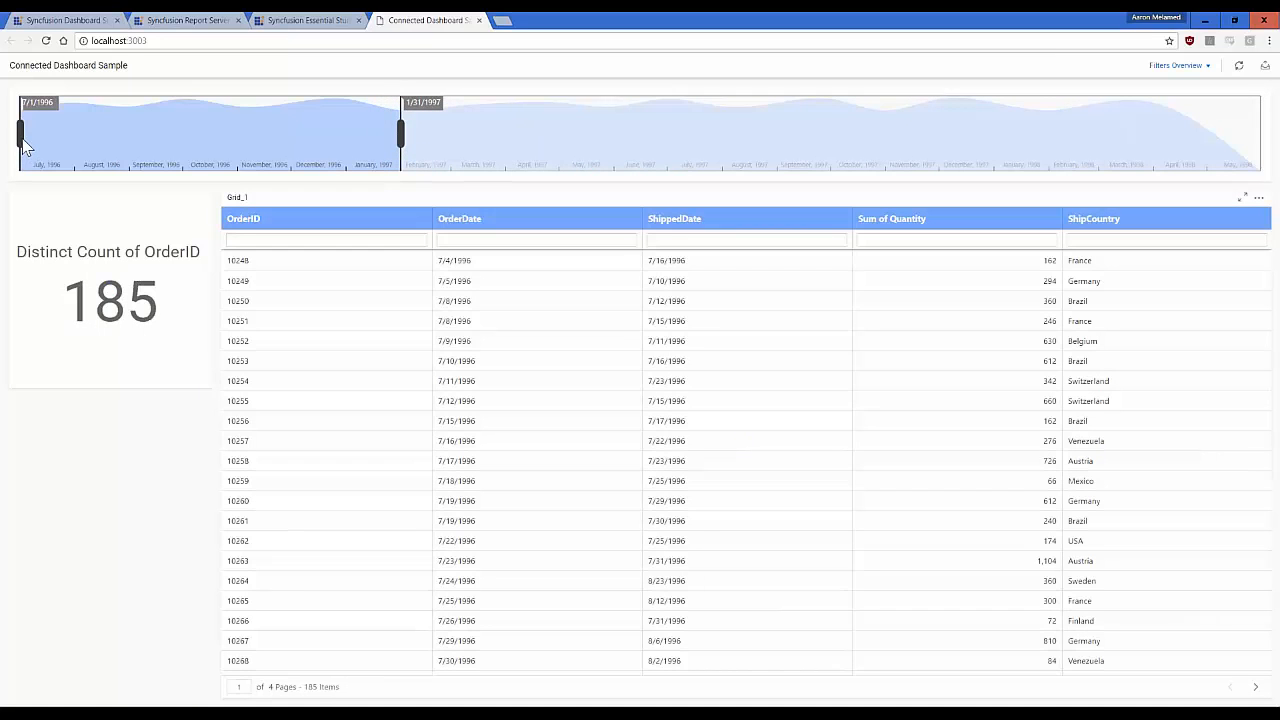
pyautogui.moveTo(25, 148); pyautogui.dragTo(130, 148)
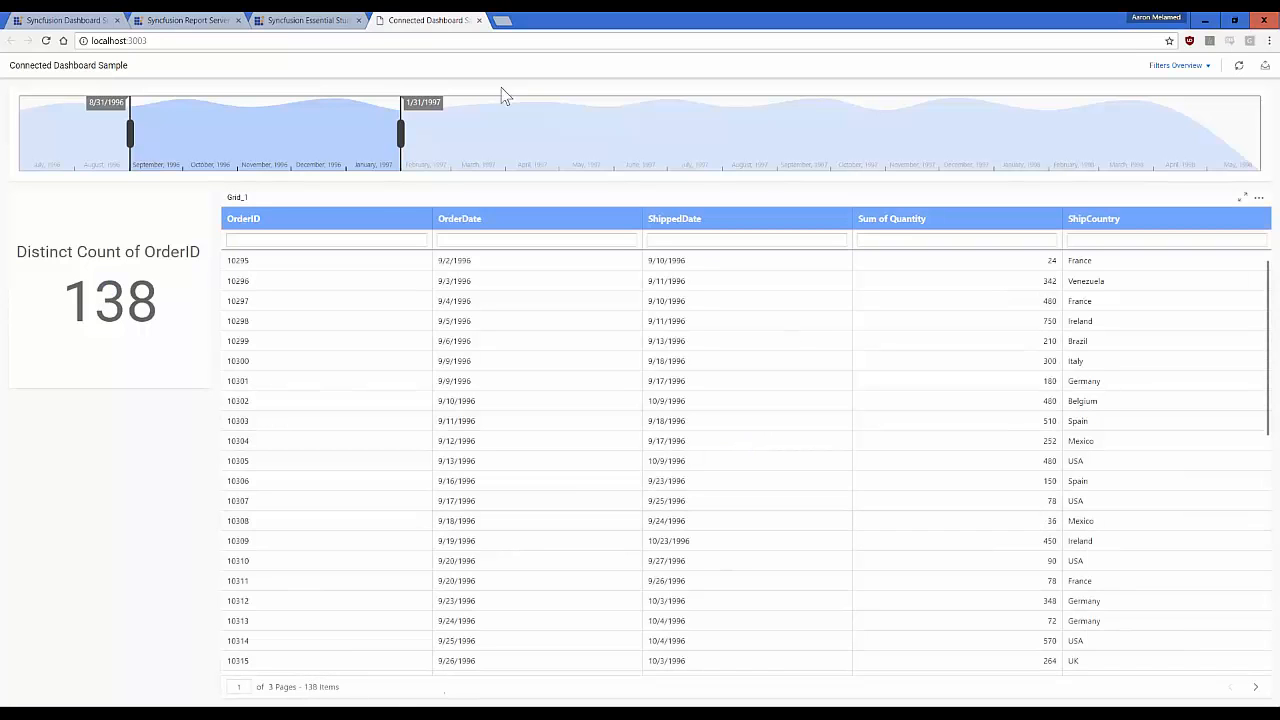
pyautogui.moveTo(323, 134); pyautogui.dragTo(651, 158)
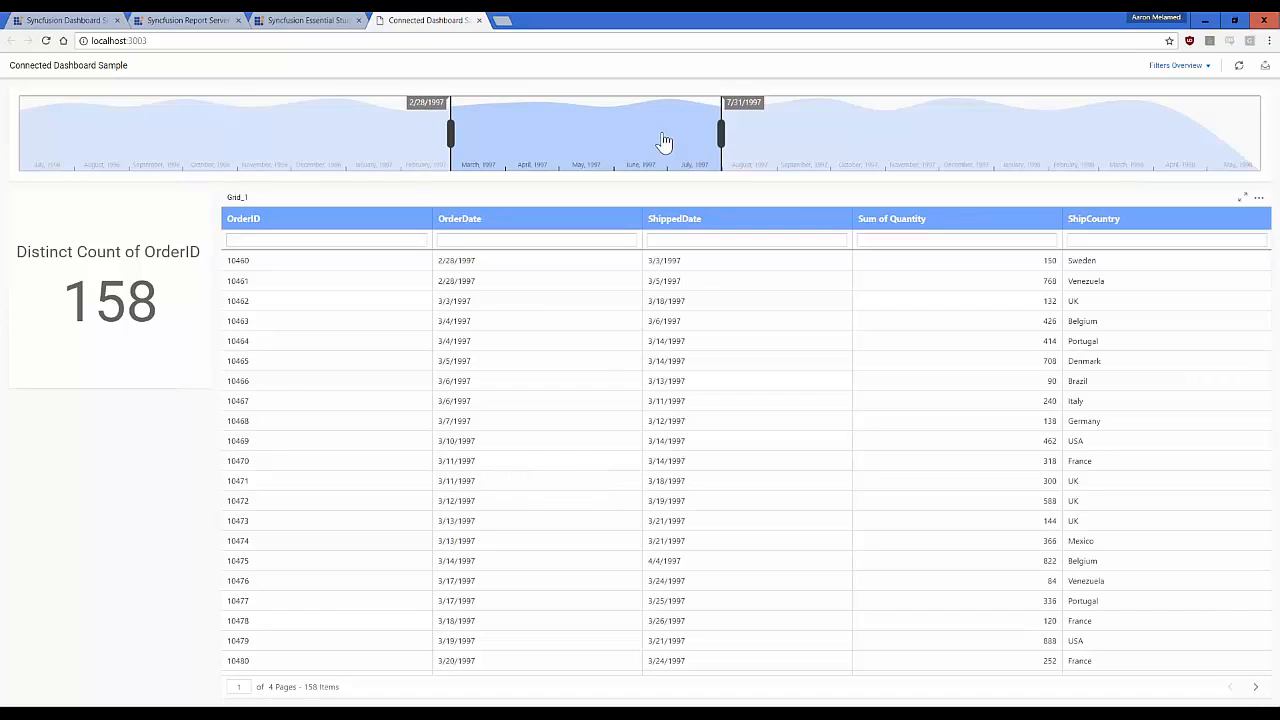
pyautogui.click(1159, 241)
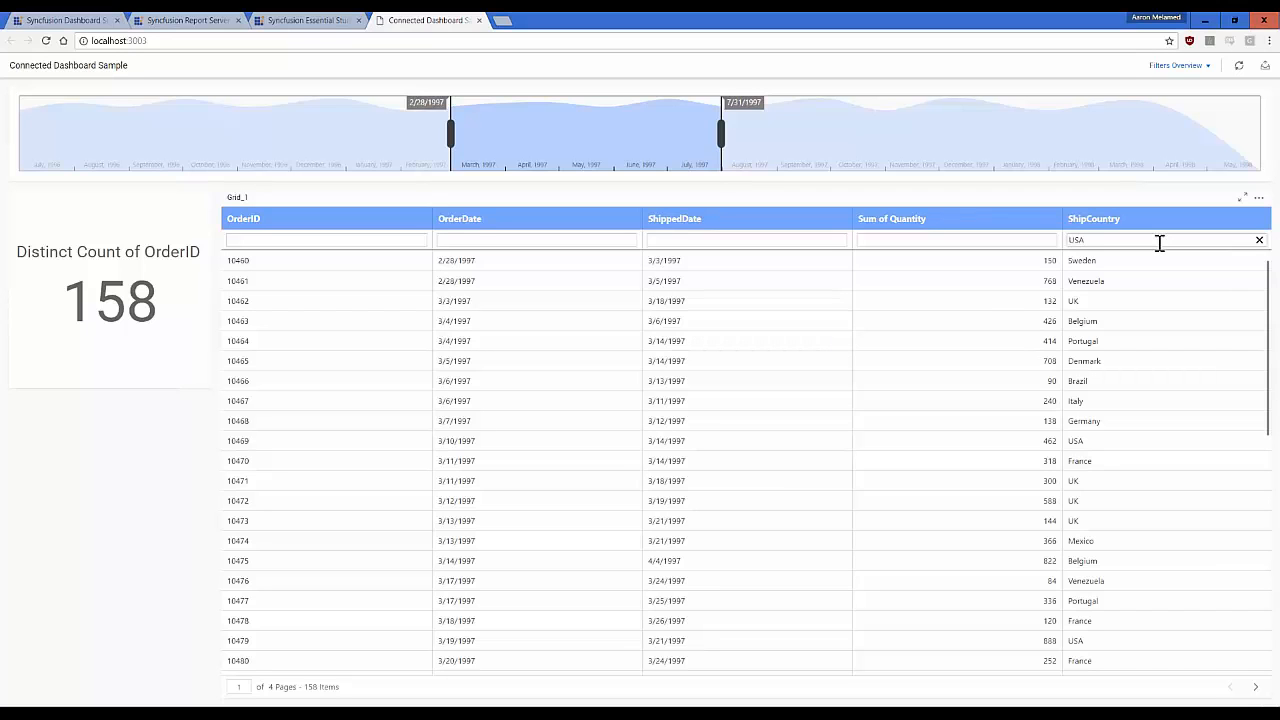
pyautogui.press('Return')
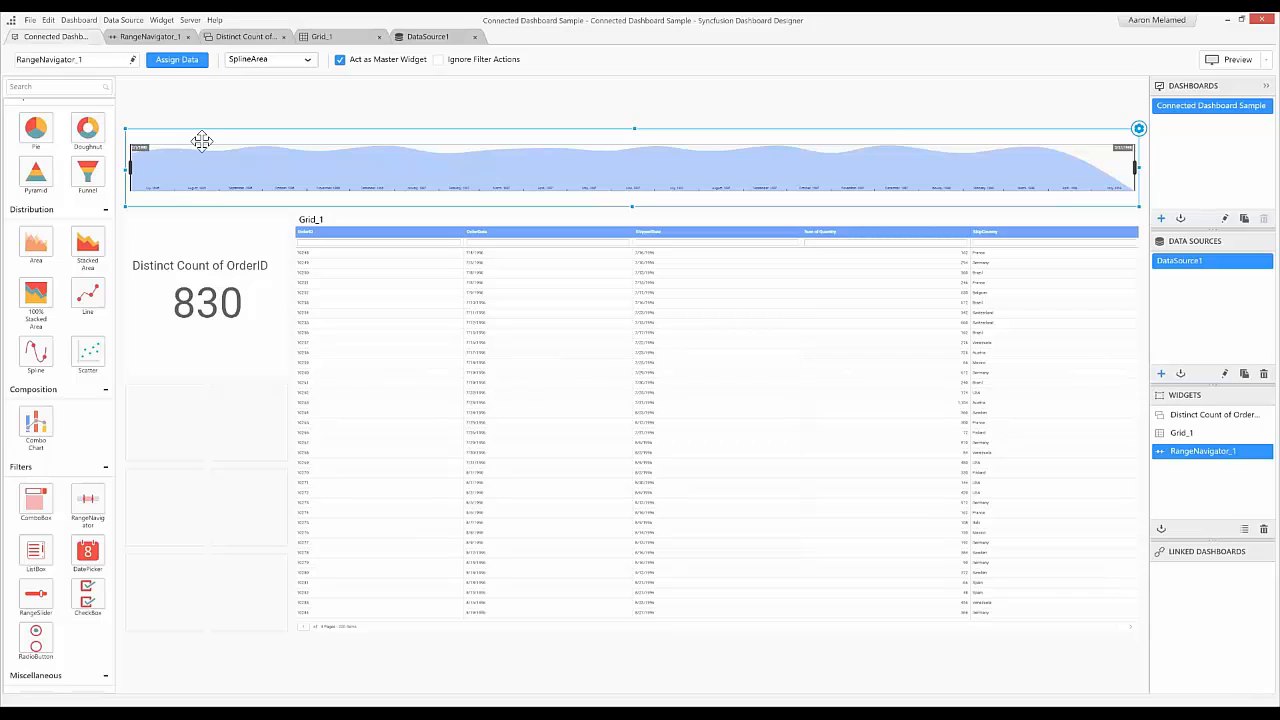
pyautogui.click(191, 20)
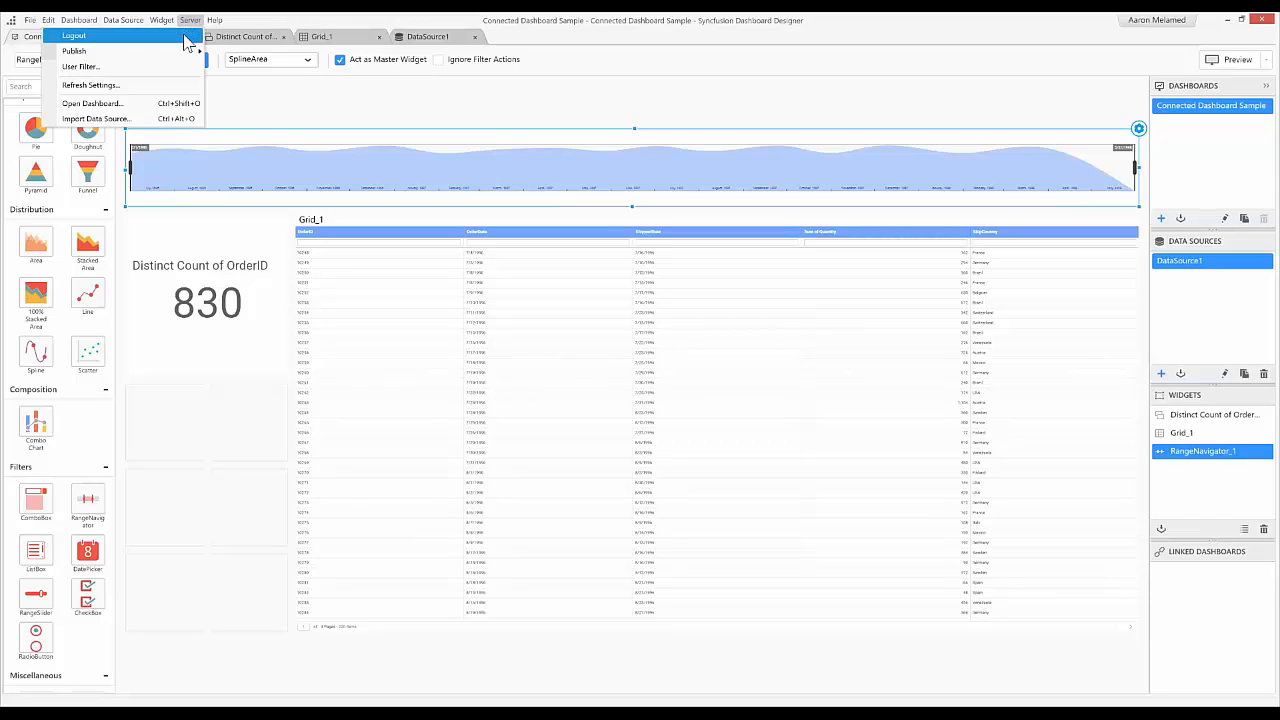
pyautogui.moveTo(170, 56)
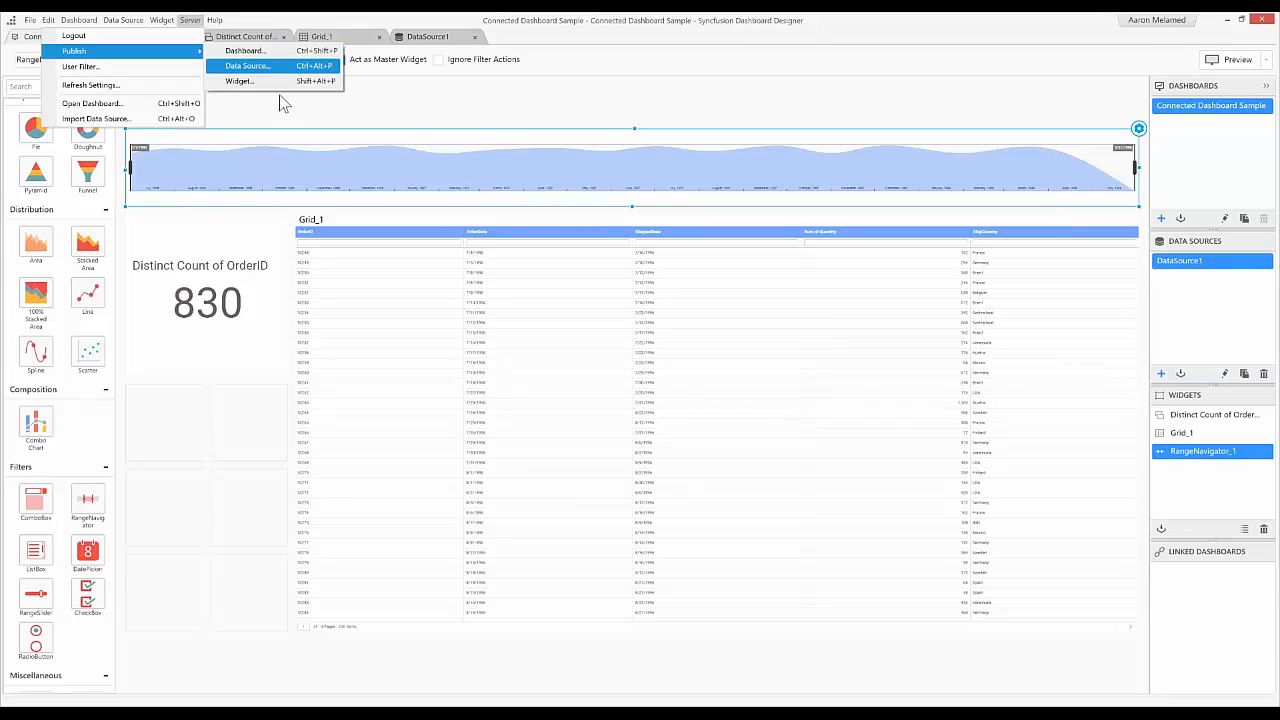
pyautogui.click(557, 97)
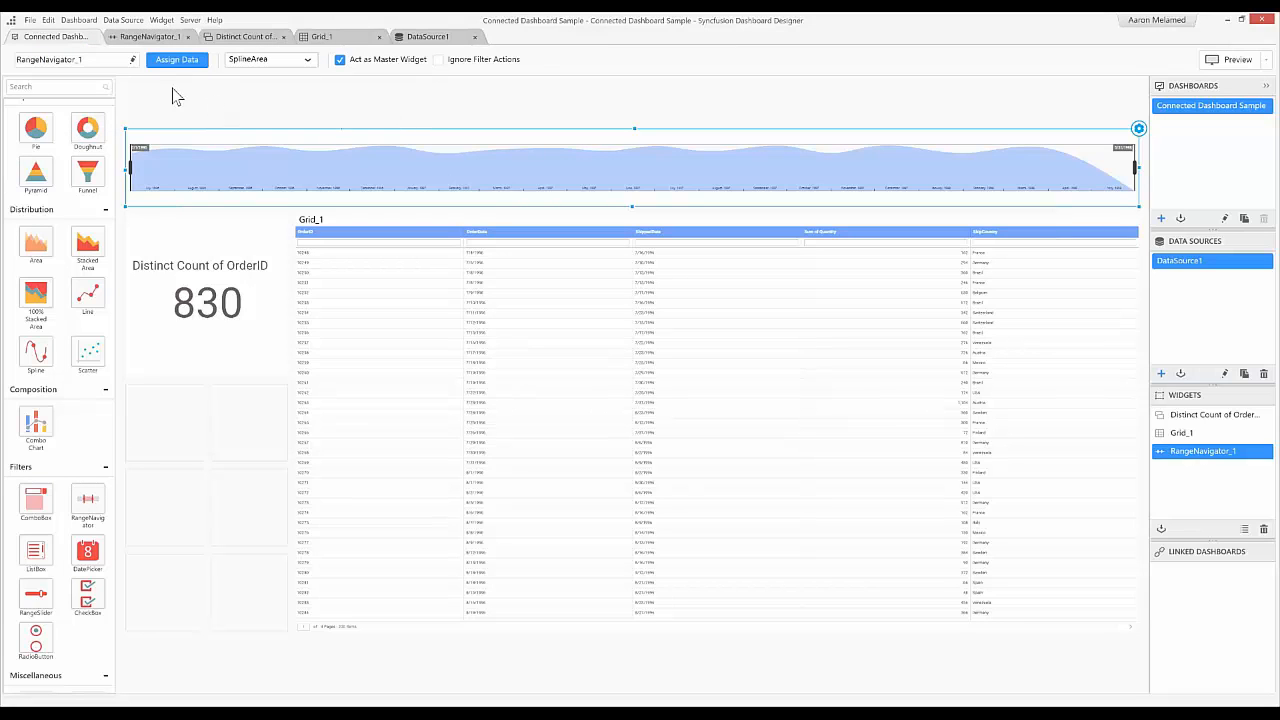
pyautogui.click(30, 20)
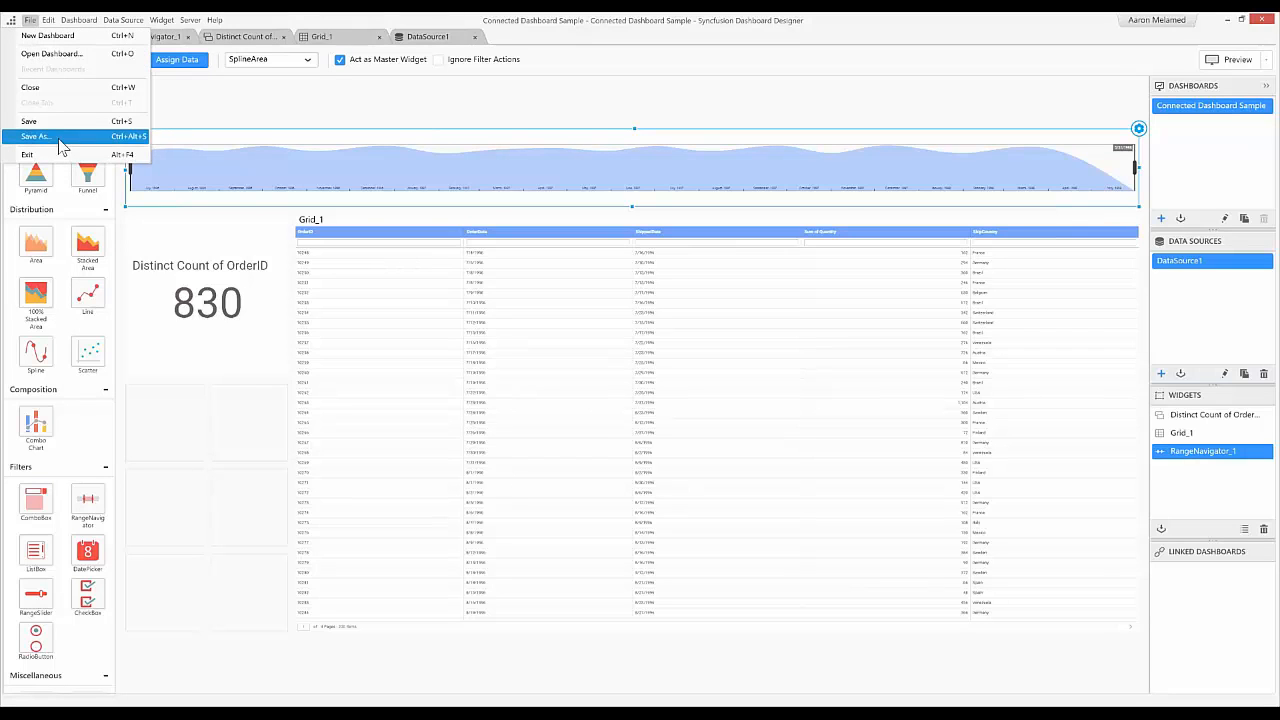
pyautogui.click(690, 112)
pyautogui.click(690, 117)
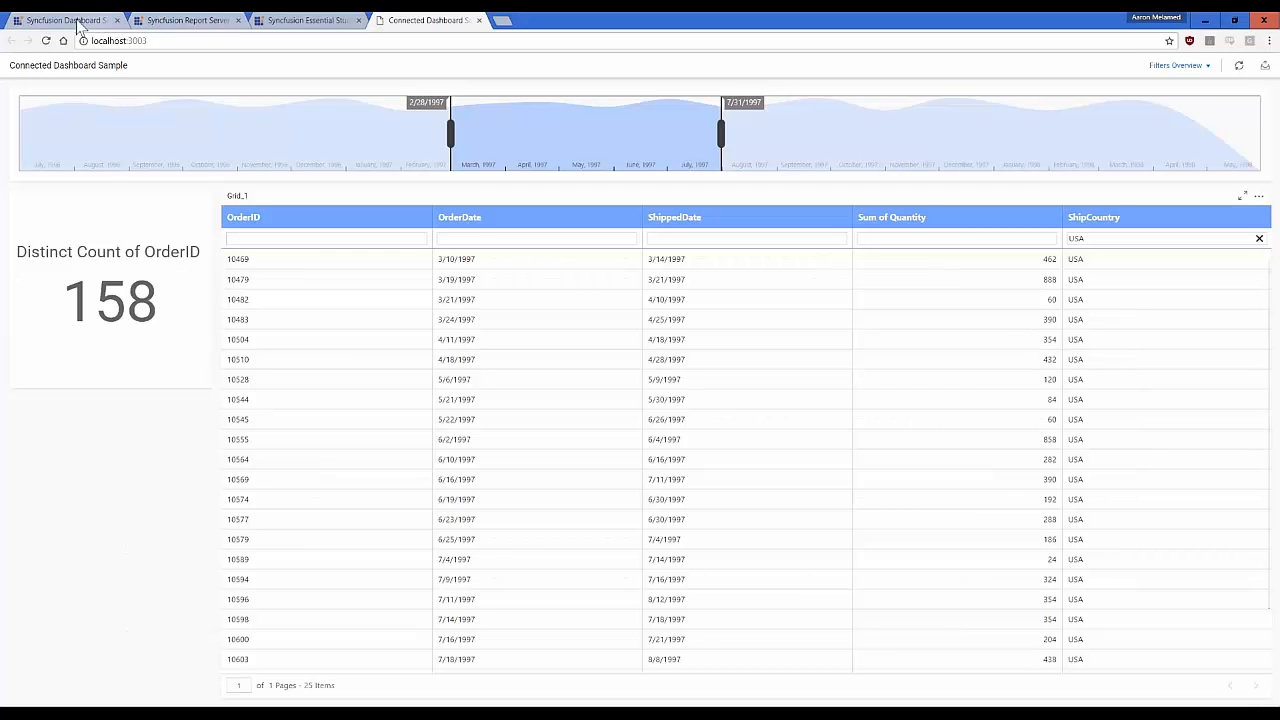
# Switch to Syncfusion Dashboard Server and view the form for adding a dashboard, leaving it without adding one.
pyautogui.click(80, 28)
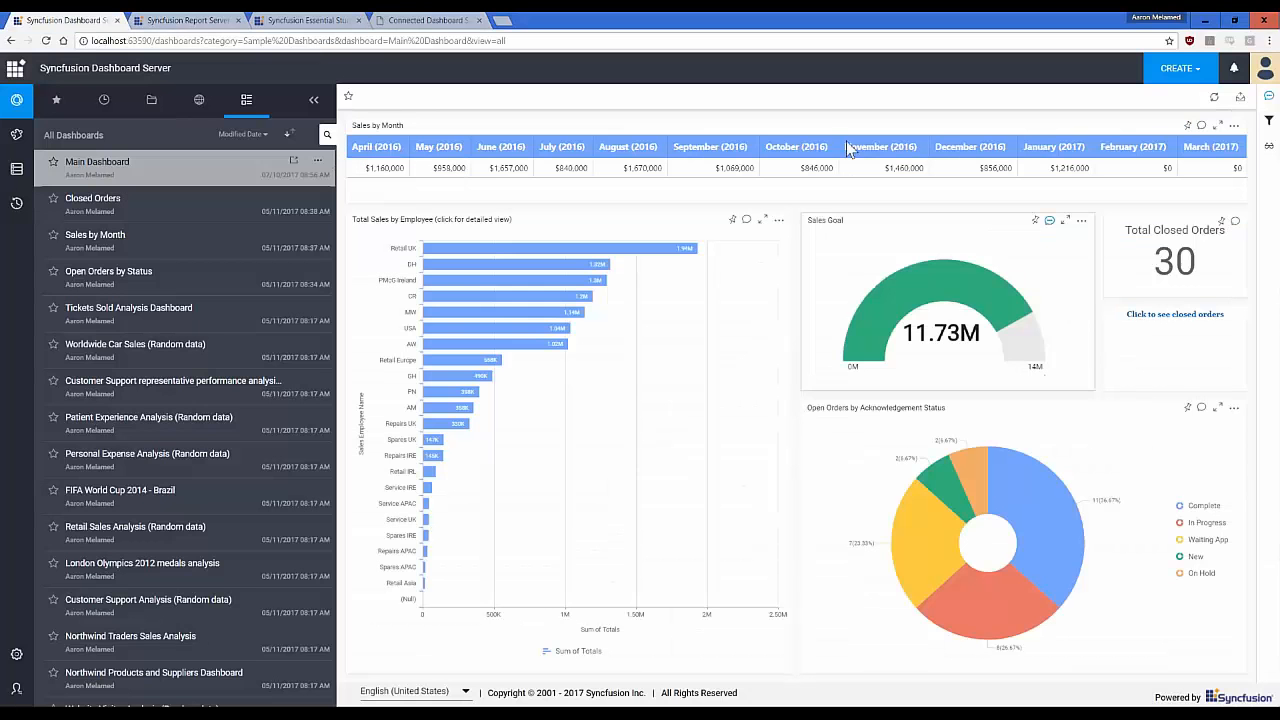
pyautogui.click(1185, 72)
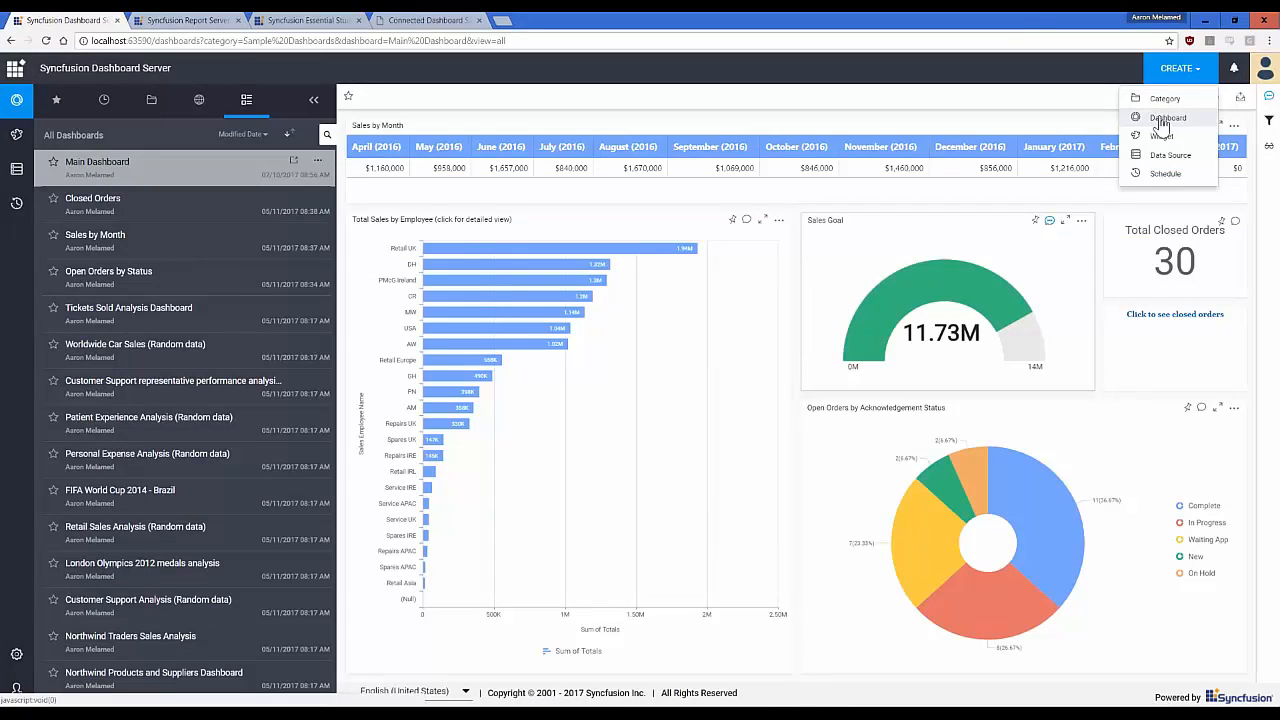
pyautogui.click(1163, 121)
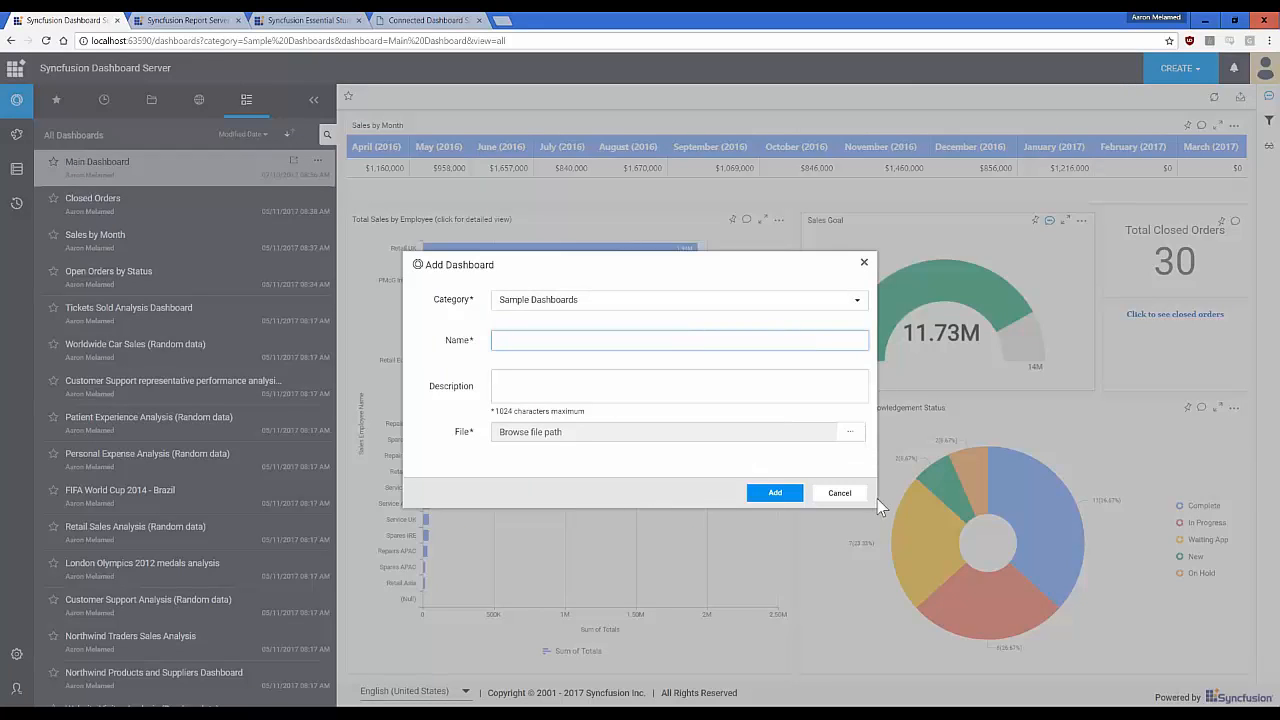
pyautogui.click(849, 497)
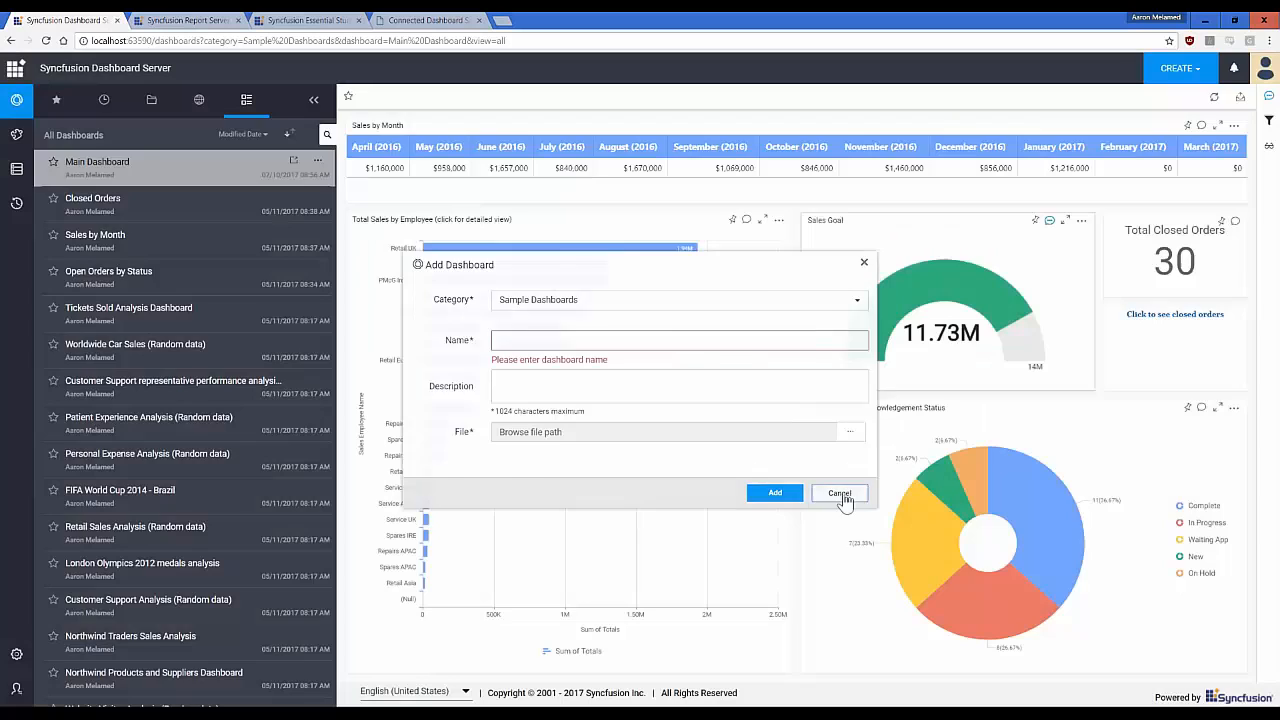
pyautogui.moveTo(822, 283)
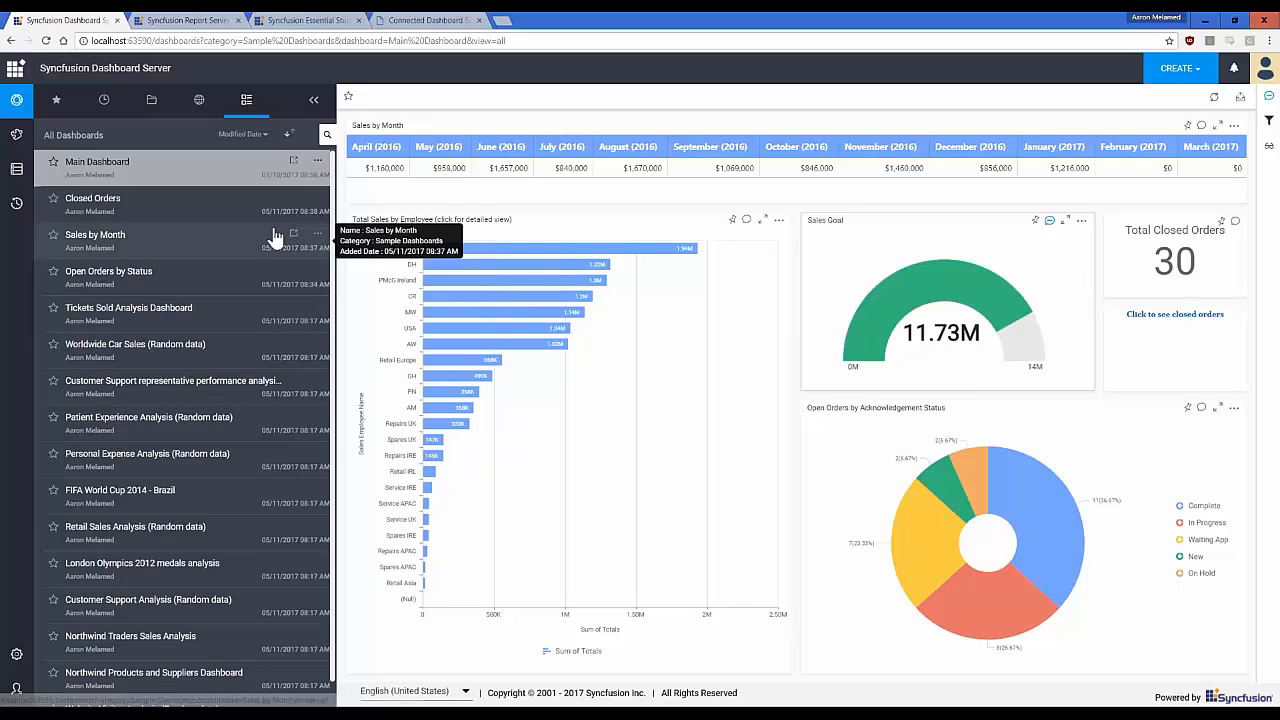
# Examine the options for adding users and the existing user's permissions in the server's user management.
pyautogui.click(20, 697)
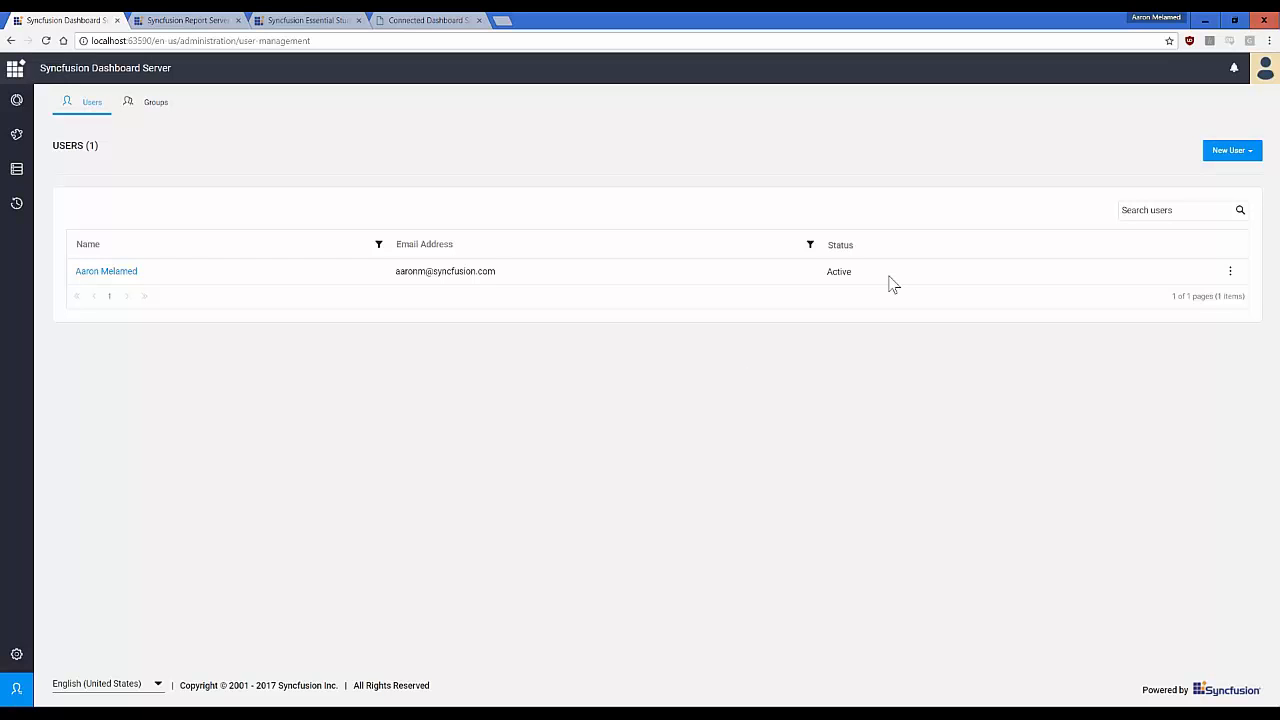
pyautogui.click(1228, 155)
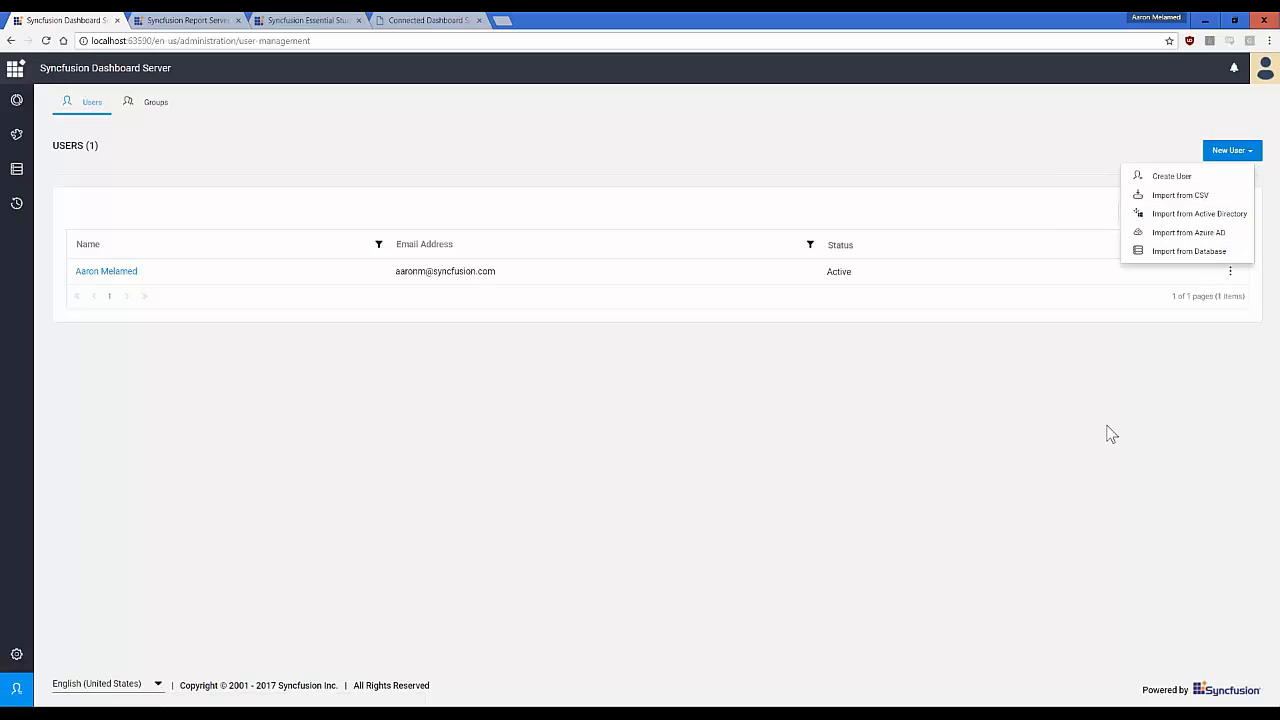
pyautogui.click(1197, 330)
pyautogui.click(1230, 272)
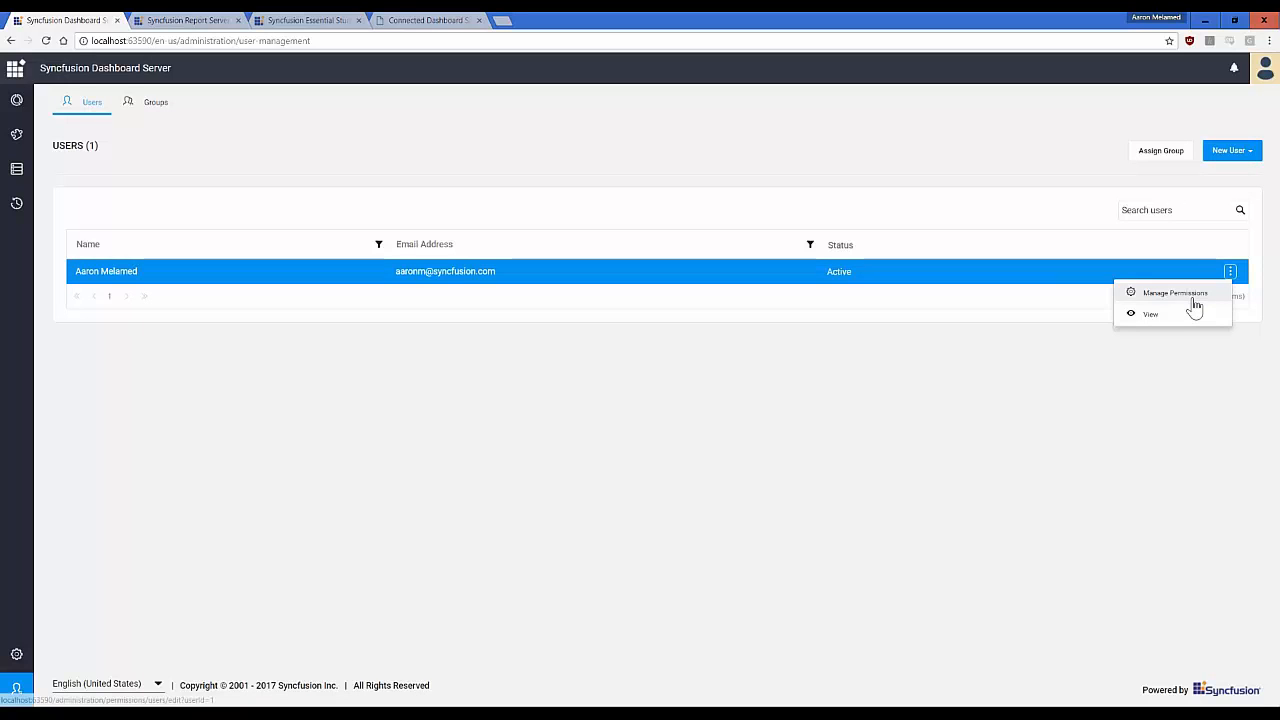
pyautogui.click(1195, 294)
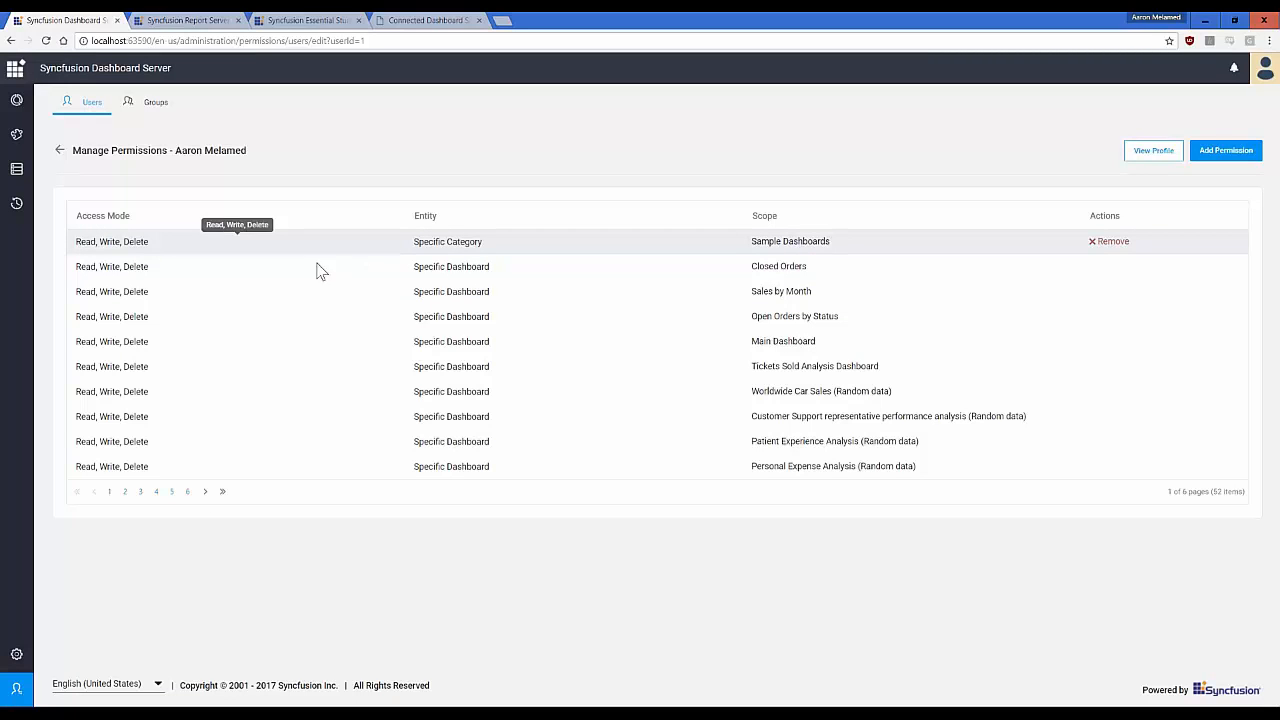
# Examine the options for adding groups and the permissions of the System Administrator group.
pyautogui.click(148, 104)
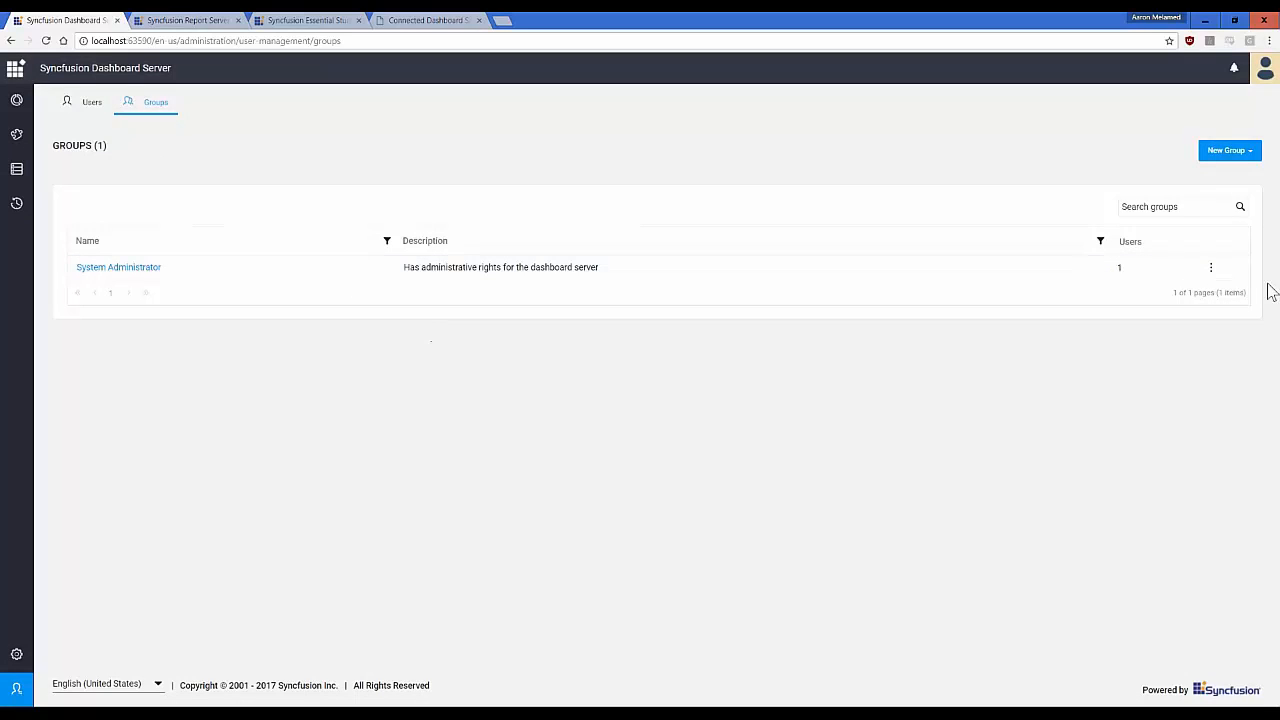
pyautogui.click(1229, 152)
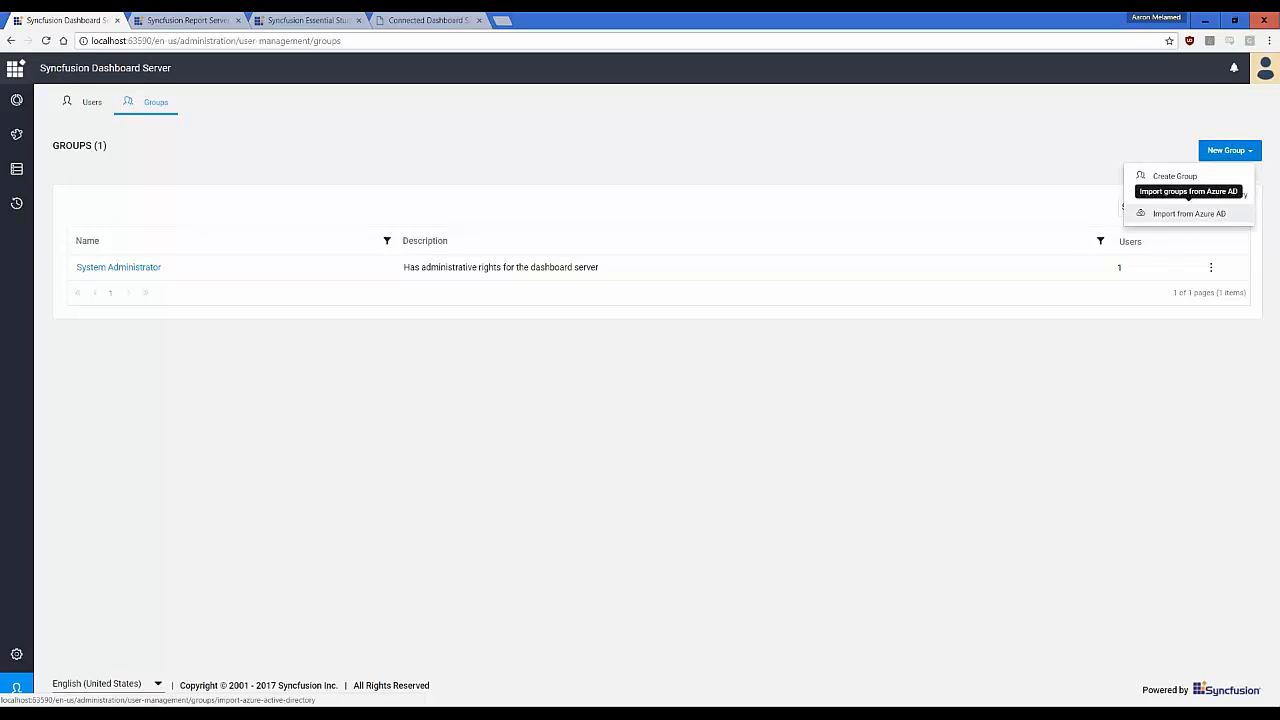
pyautogui.click(1140, 366)
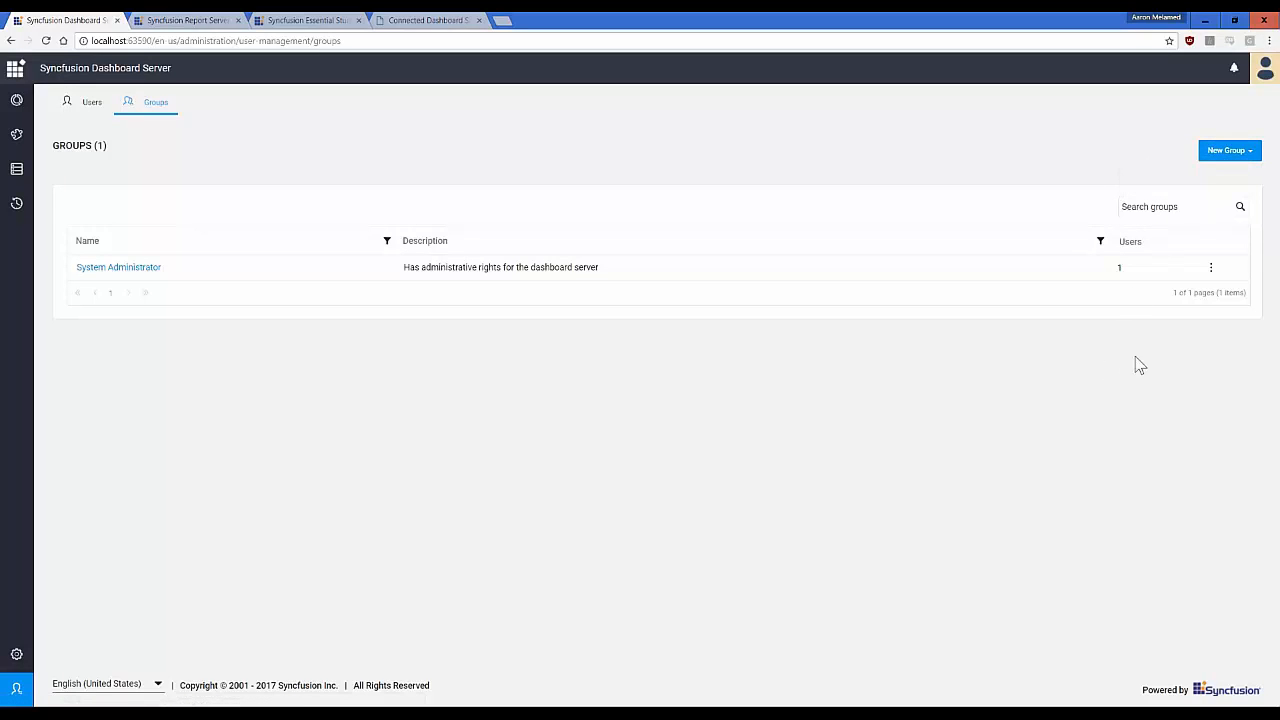
pyautogui.click(1211, 268)
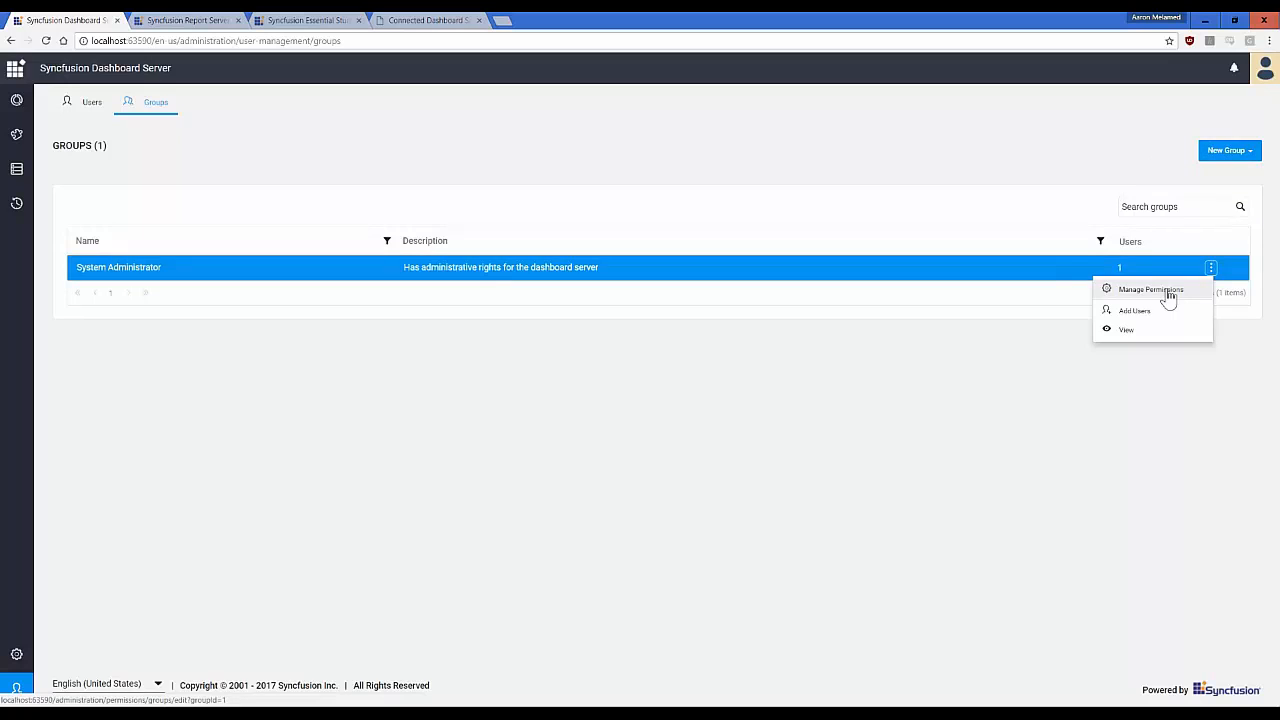
pyautogui.click(1150, 290)
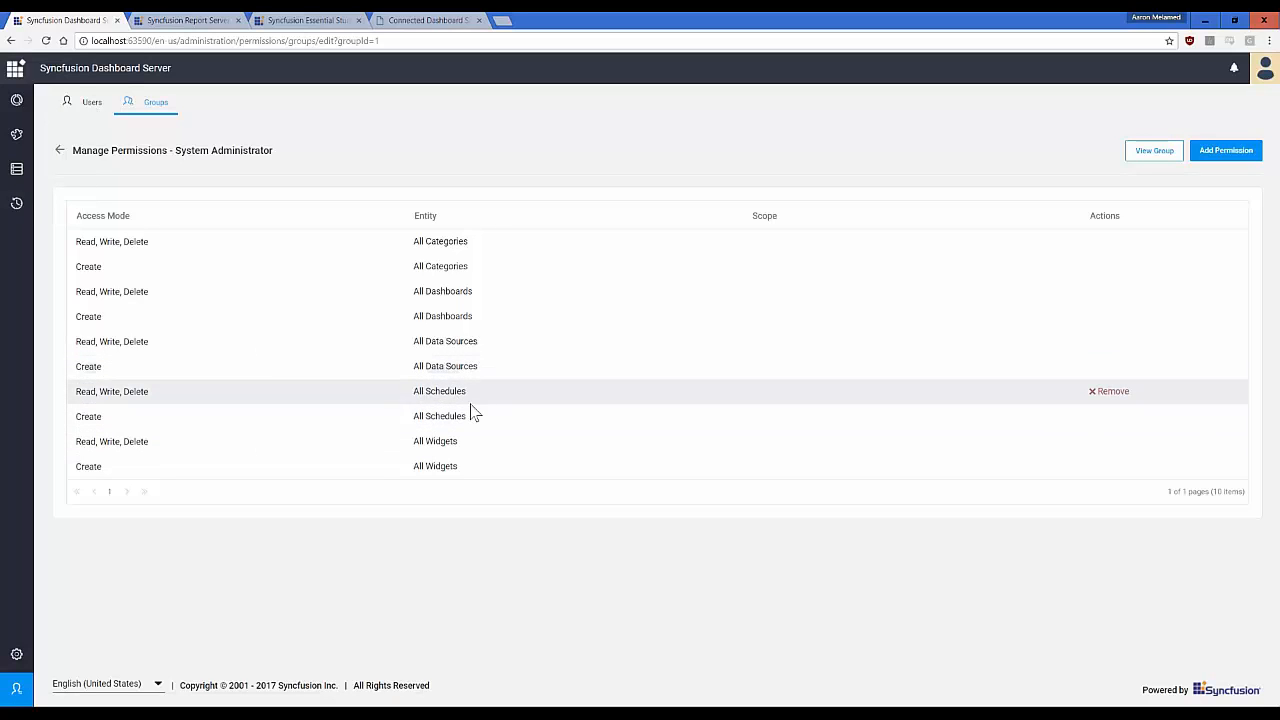
# Start a new schedule named Test for Main Dashboard from the dashboard list and proceed to its recurrence settings.
pyautogui.click(20, 105)
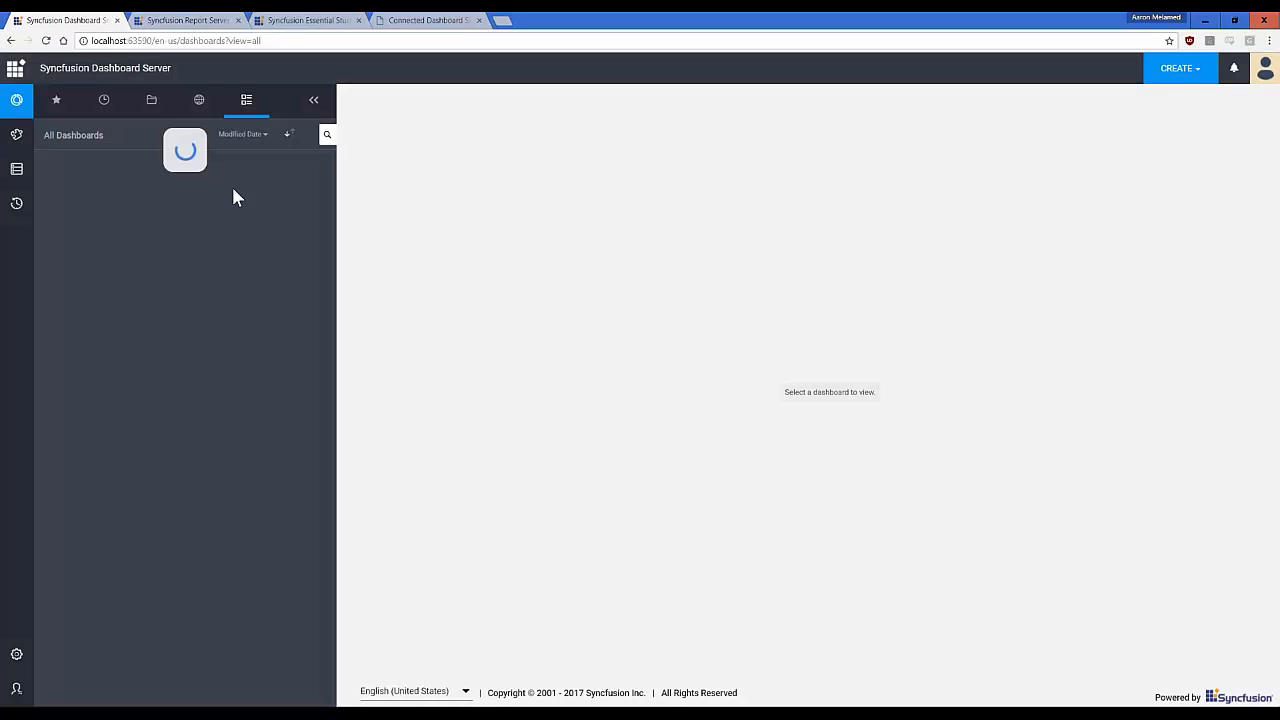
pyautogui.click(318, 162)
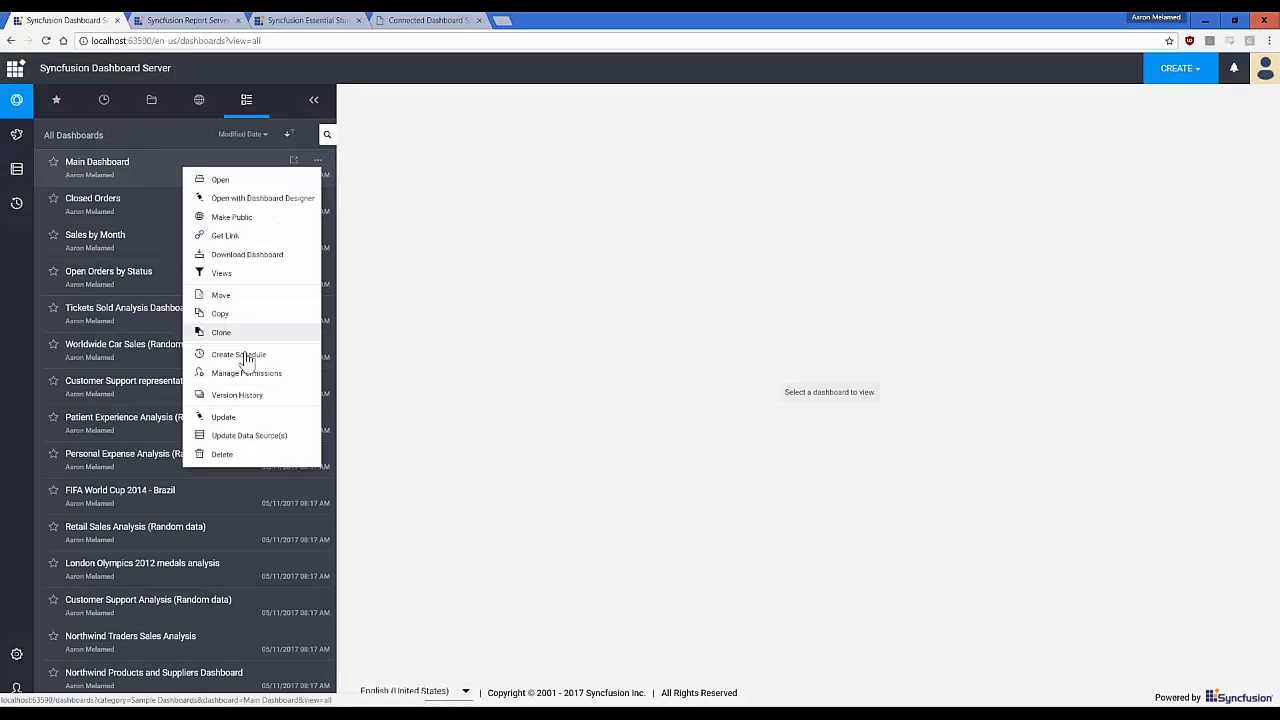
pyautogui.click(300, 143)
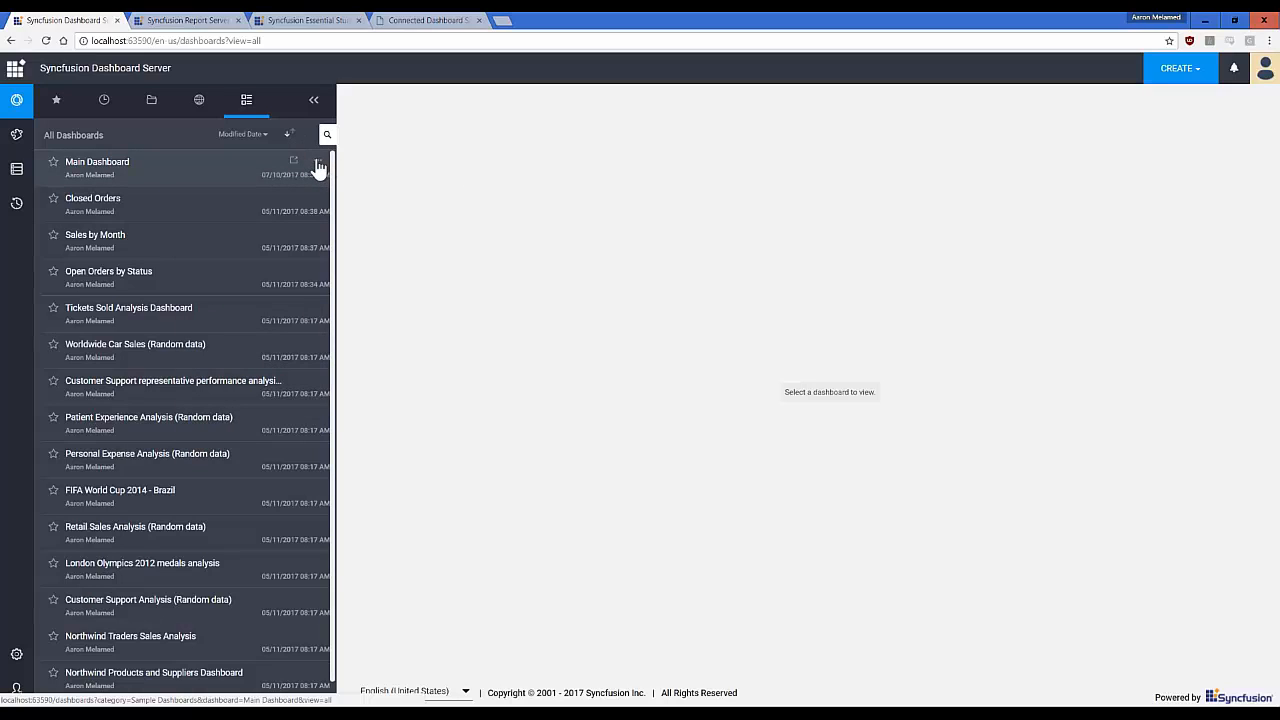
pyautogui.click(318, 166)
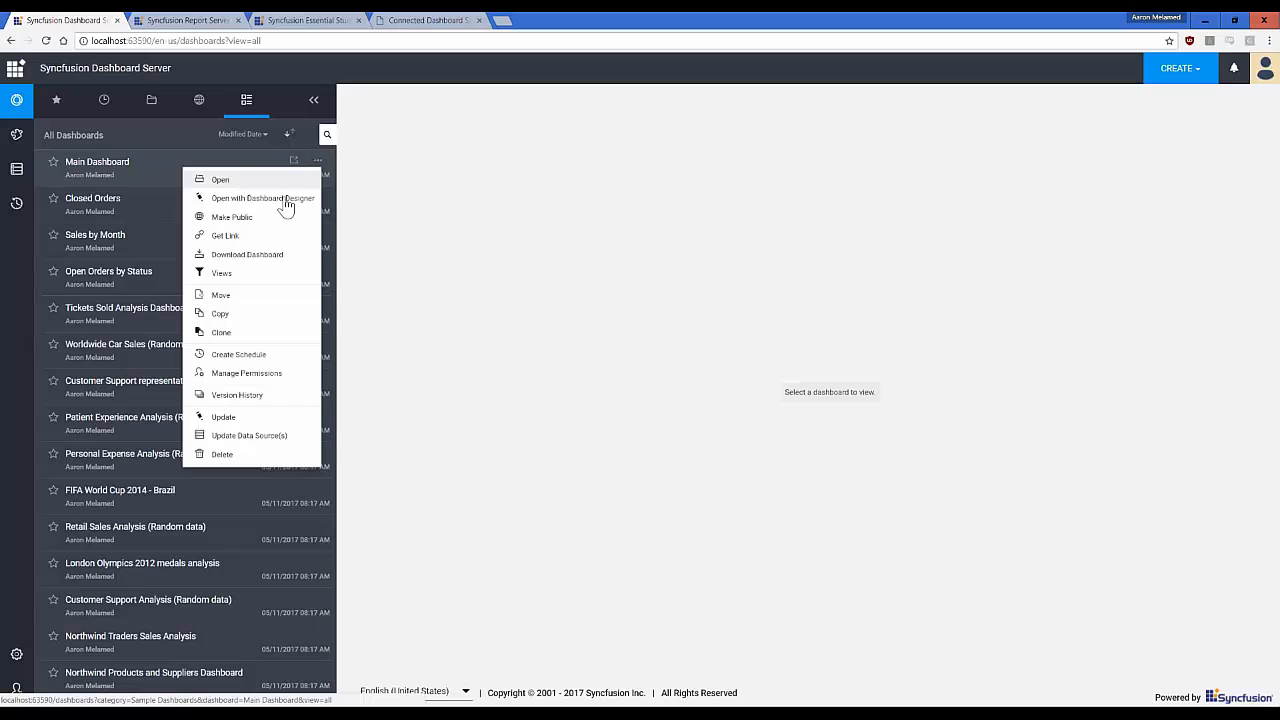
pyautogui.click(248, 358)
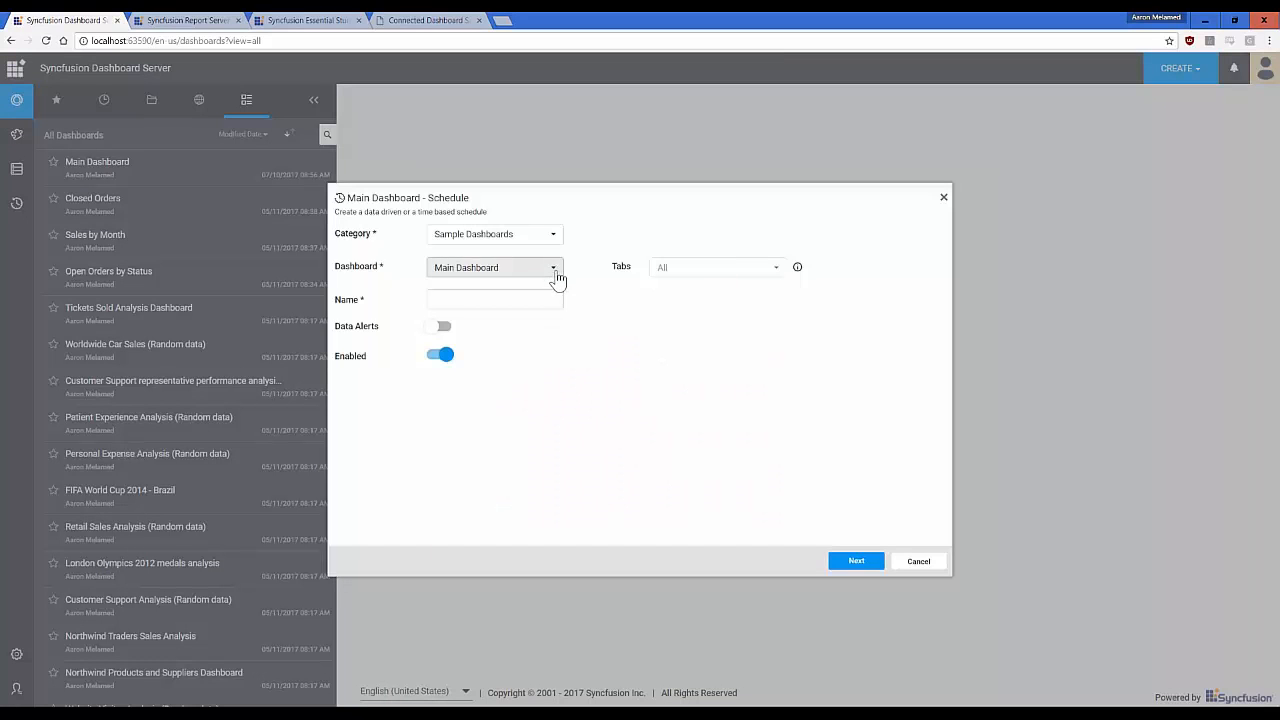
pyautogui.click(530, 299)
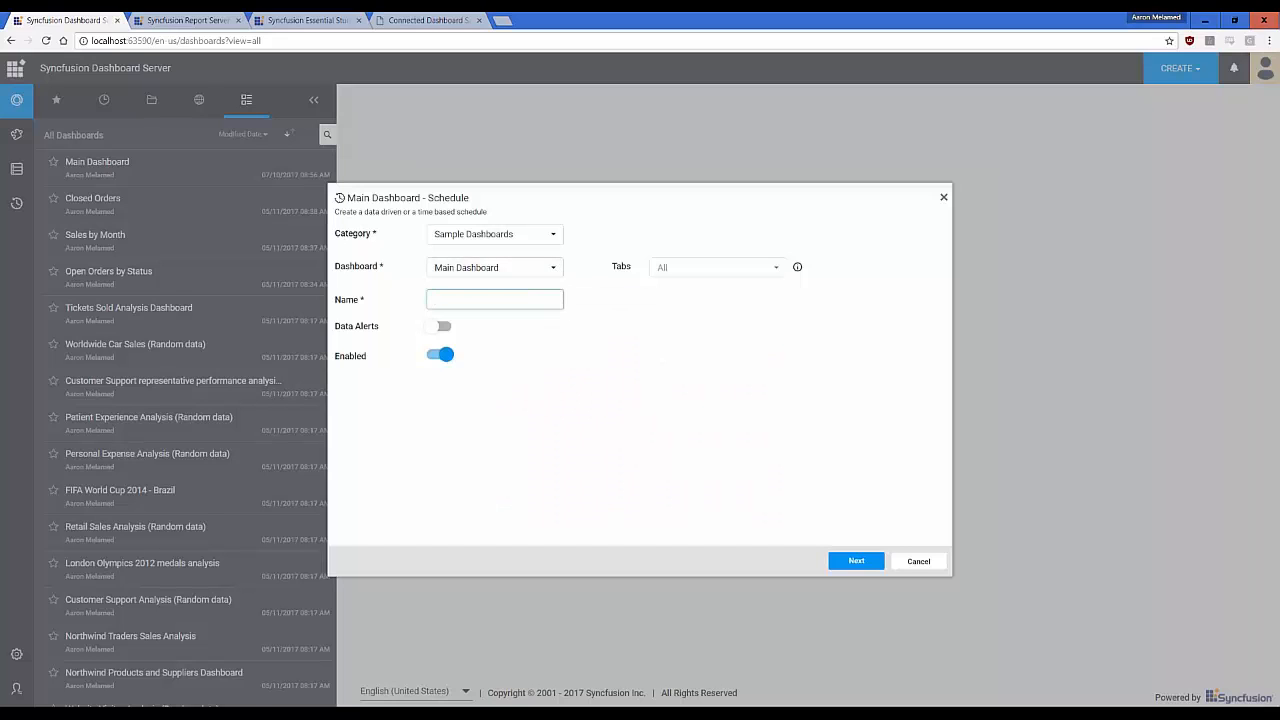
pyautogui.write('Test')
pyautogui.click(848, 563)
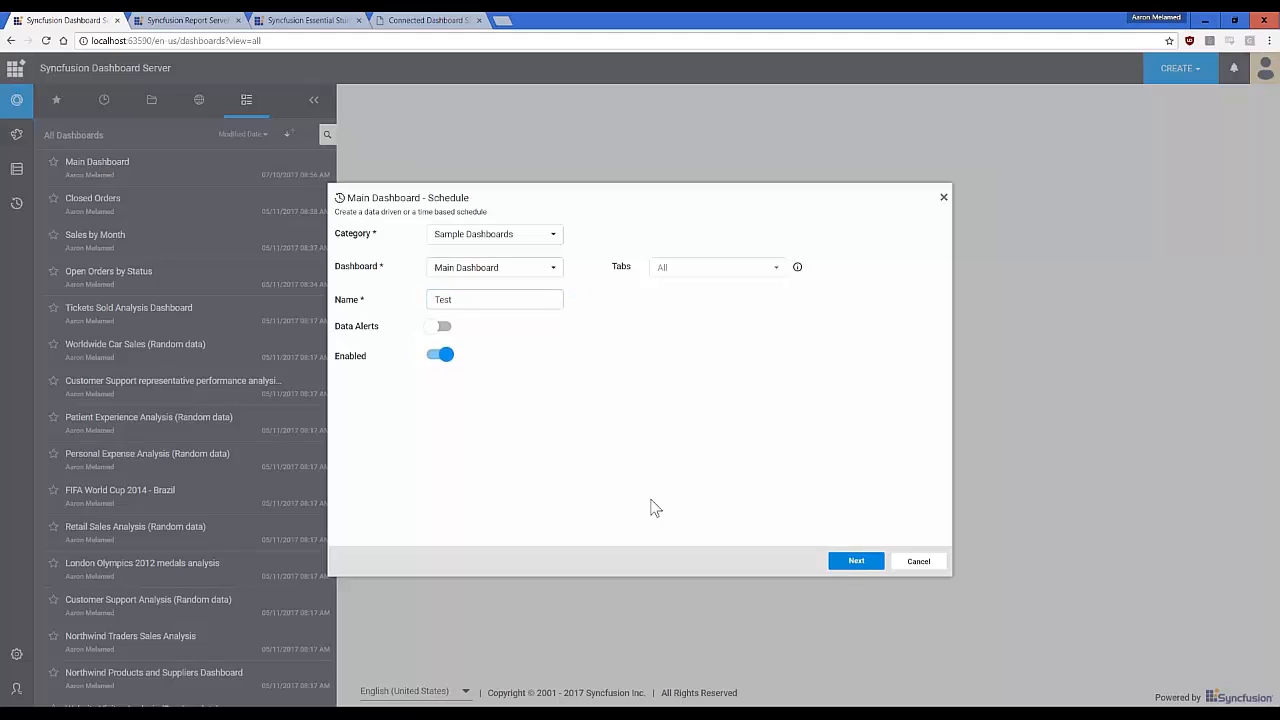
pyautogui.click(848, 566)
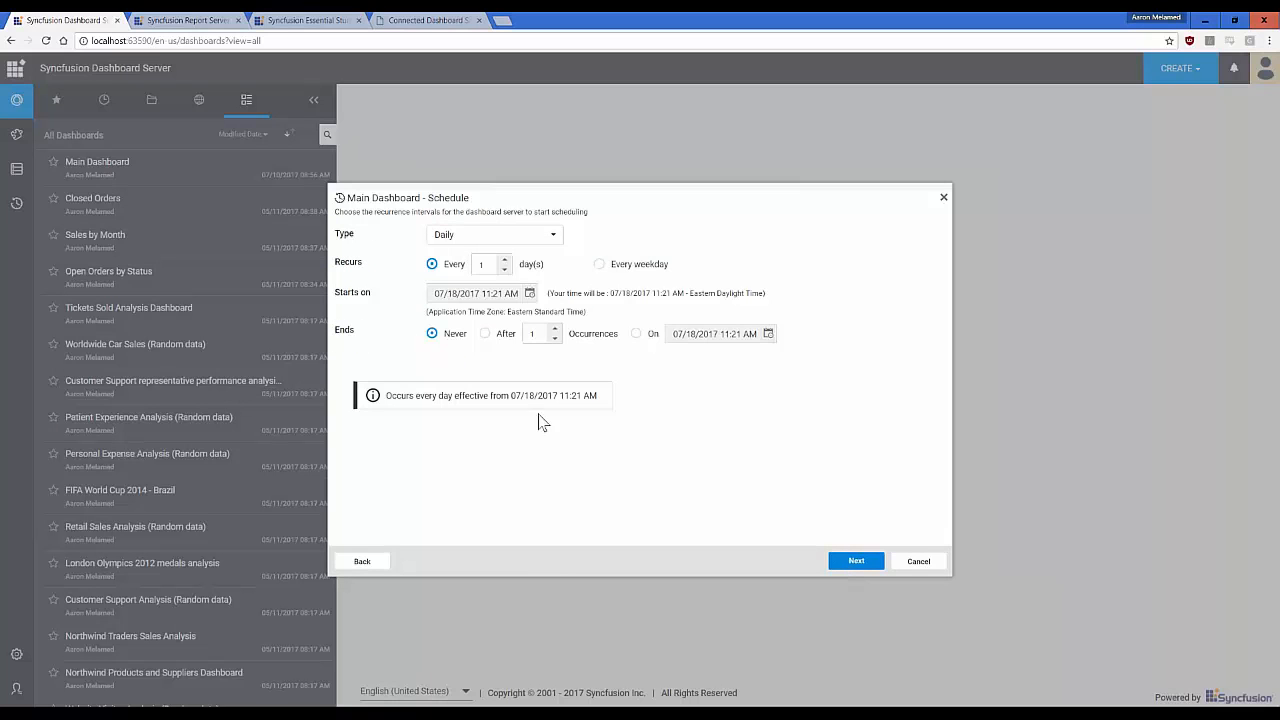
# Set the schedule to recur weekly on Monday and Friday, and proceed to the subscriber and export format settings.
pyautogui.click(553, 238)
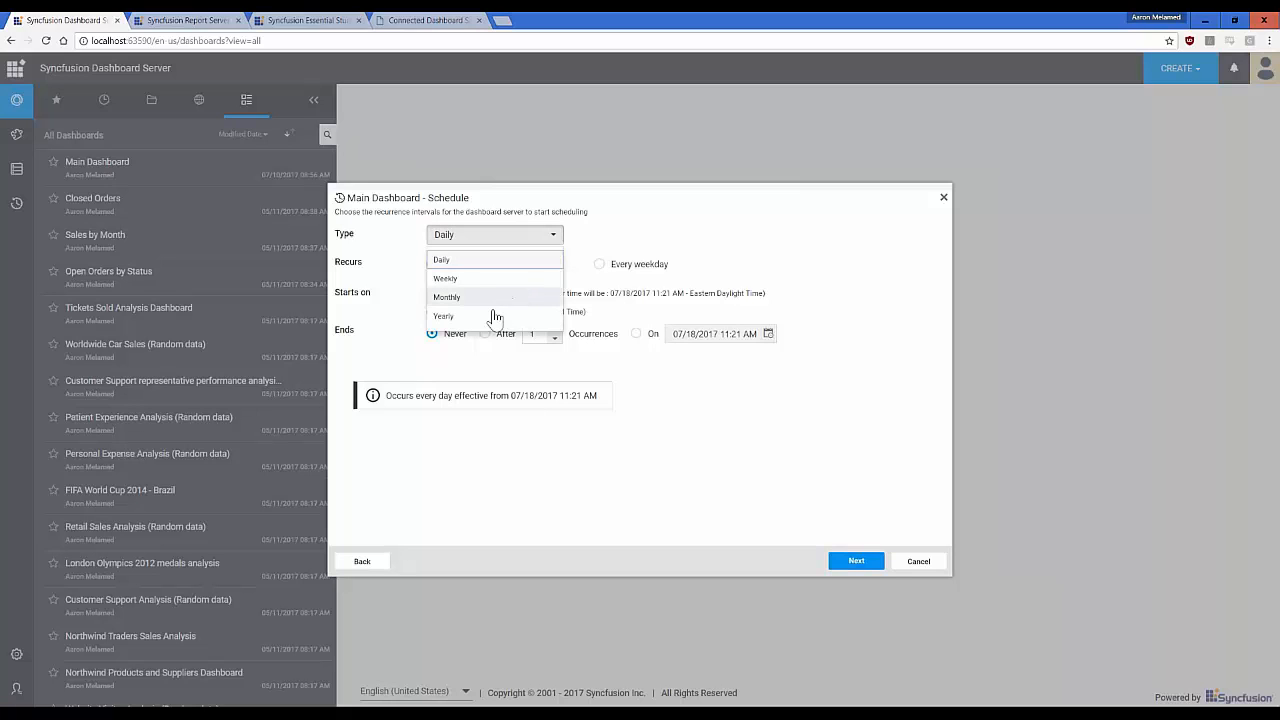
pyautogui.click(480, 280)
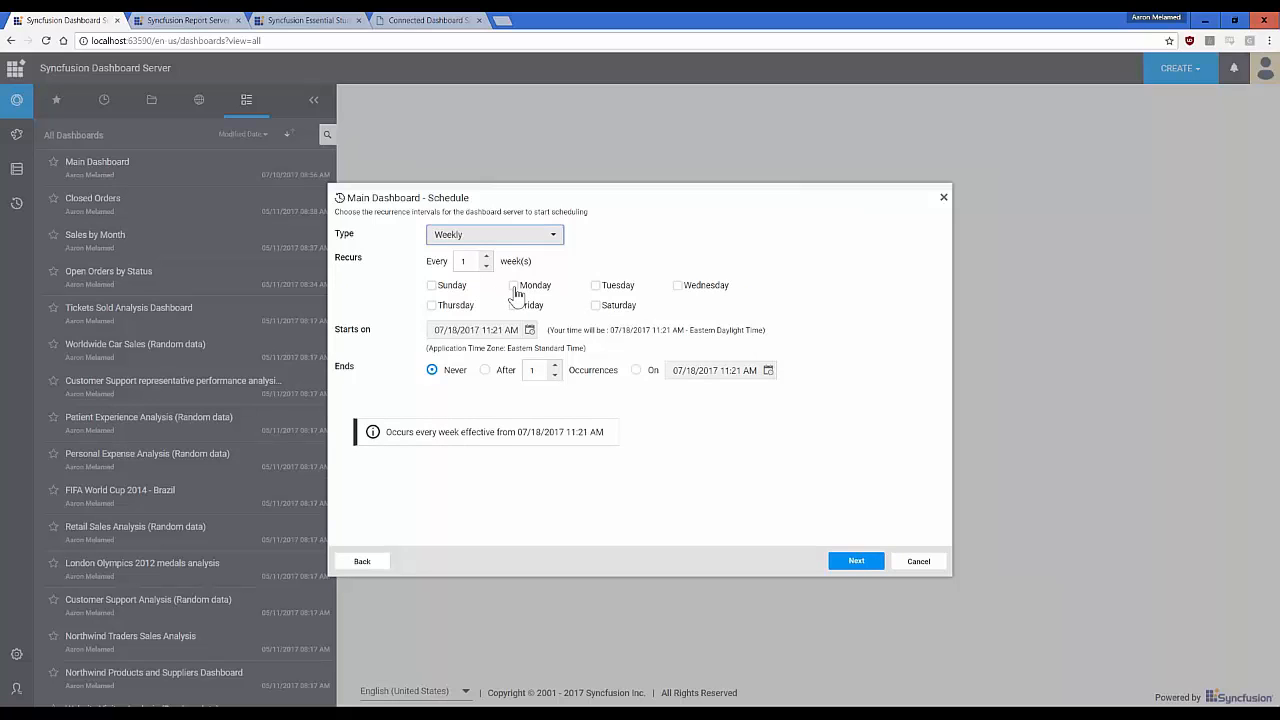
pyautogui.click(514, 286)
pyautogui.click(514, 305)
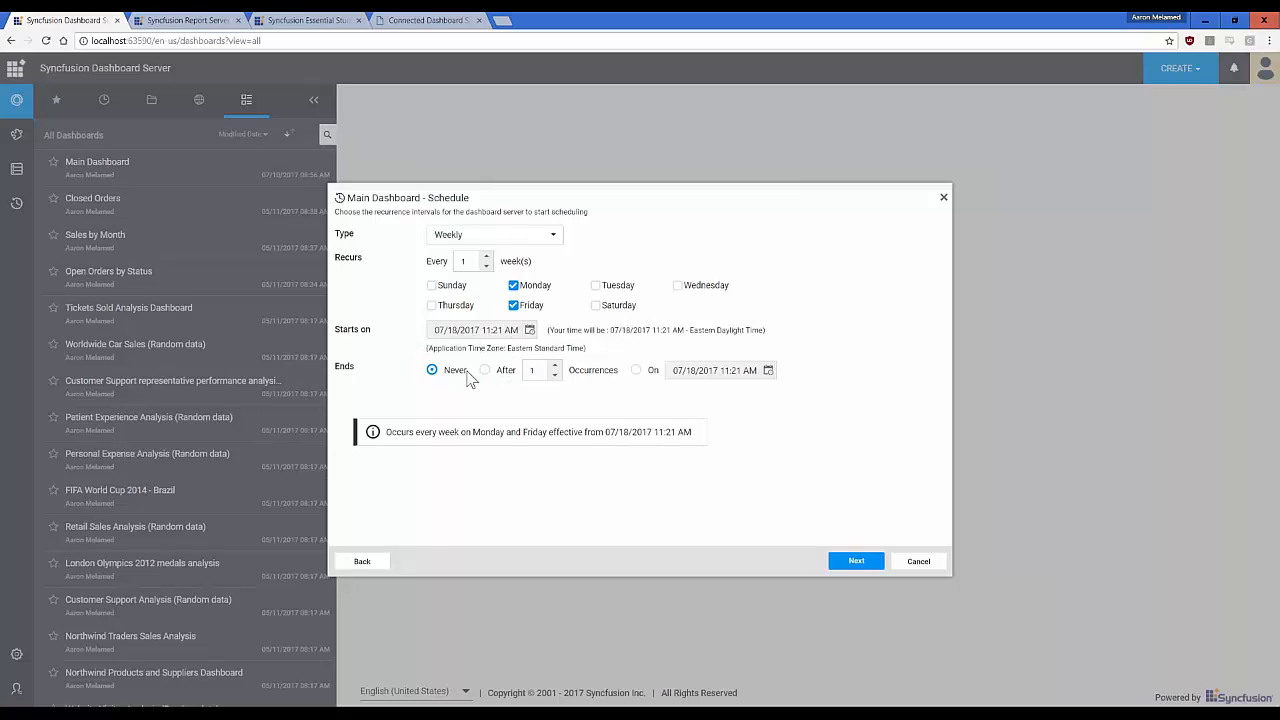
pyautogui.click(846, 562)
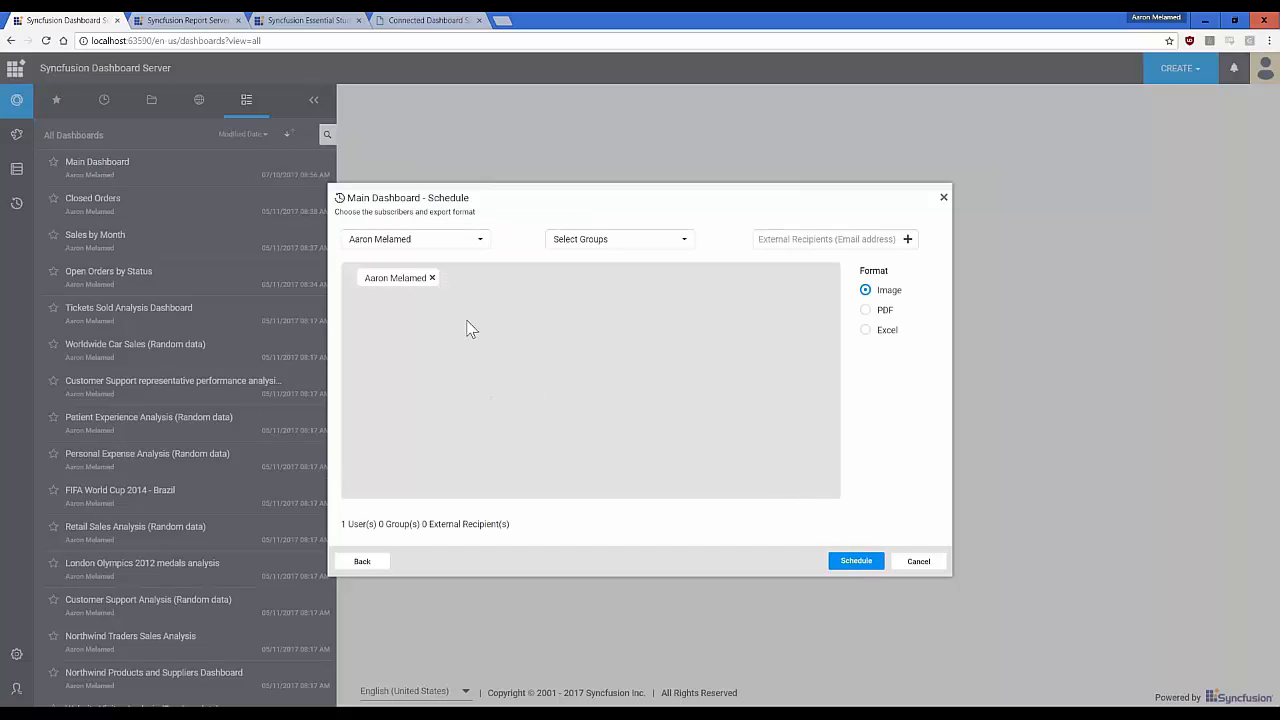
# Examine the schedule's choices for subscribed users, groups and external recipients.
pyautogui.click(477, 242)
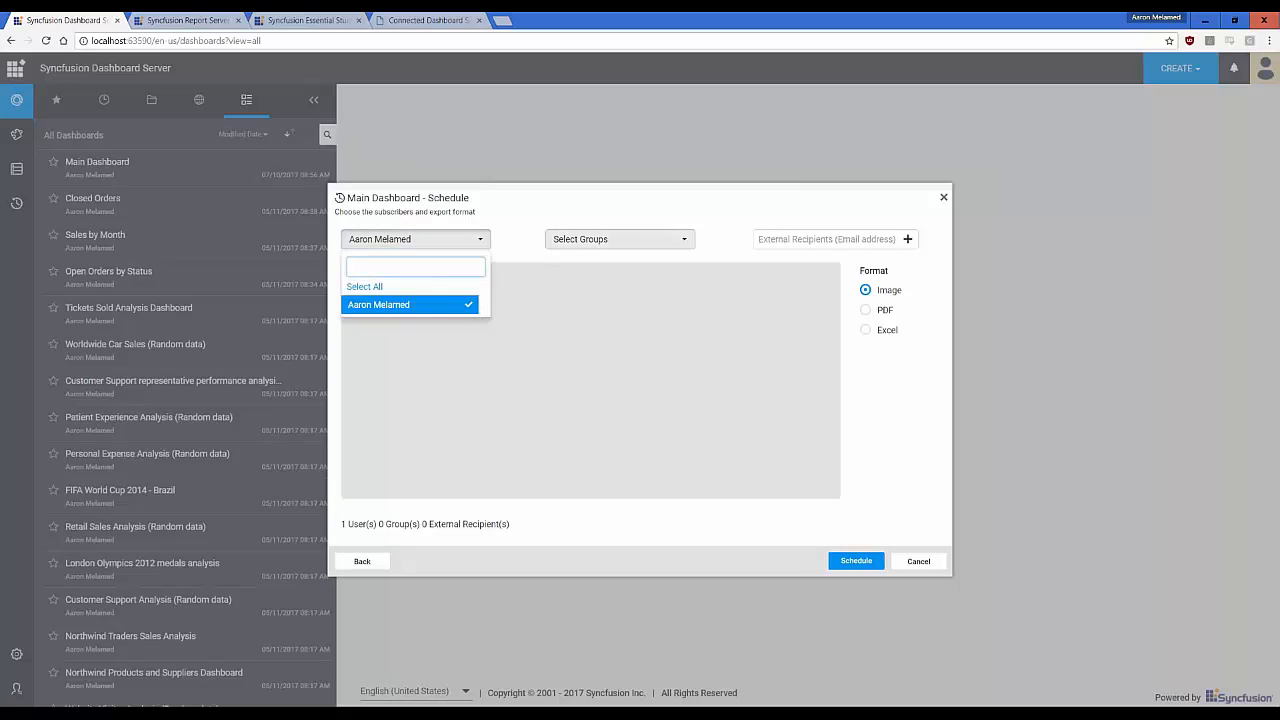
pyautogui.click(543, 232)
pyautogui.click(608, 249)
pyautogui.click(745, 232)
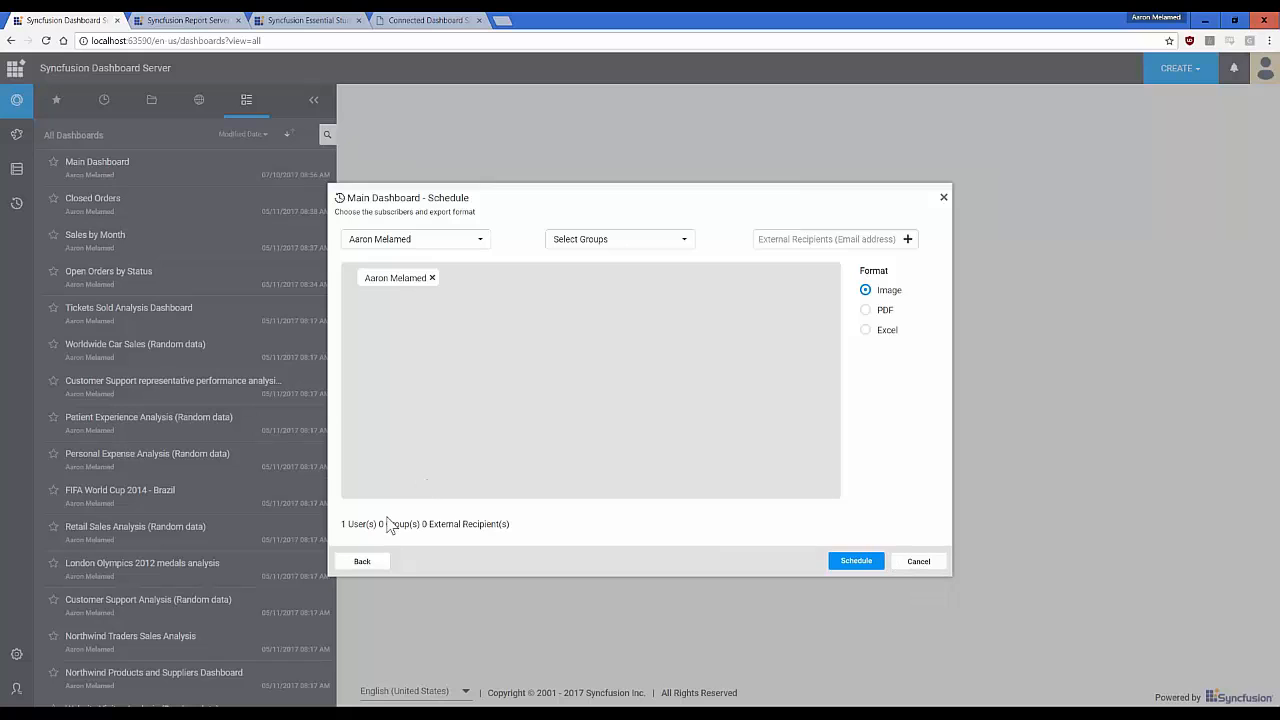
# Return to the schedule's first page, toggle Data Alerts to view its settings, and close the schedule without creating it.
pyautogui.click(376, 566)
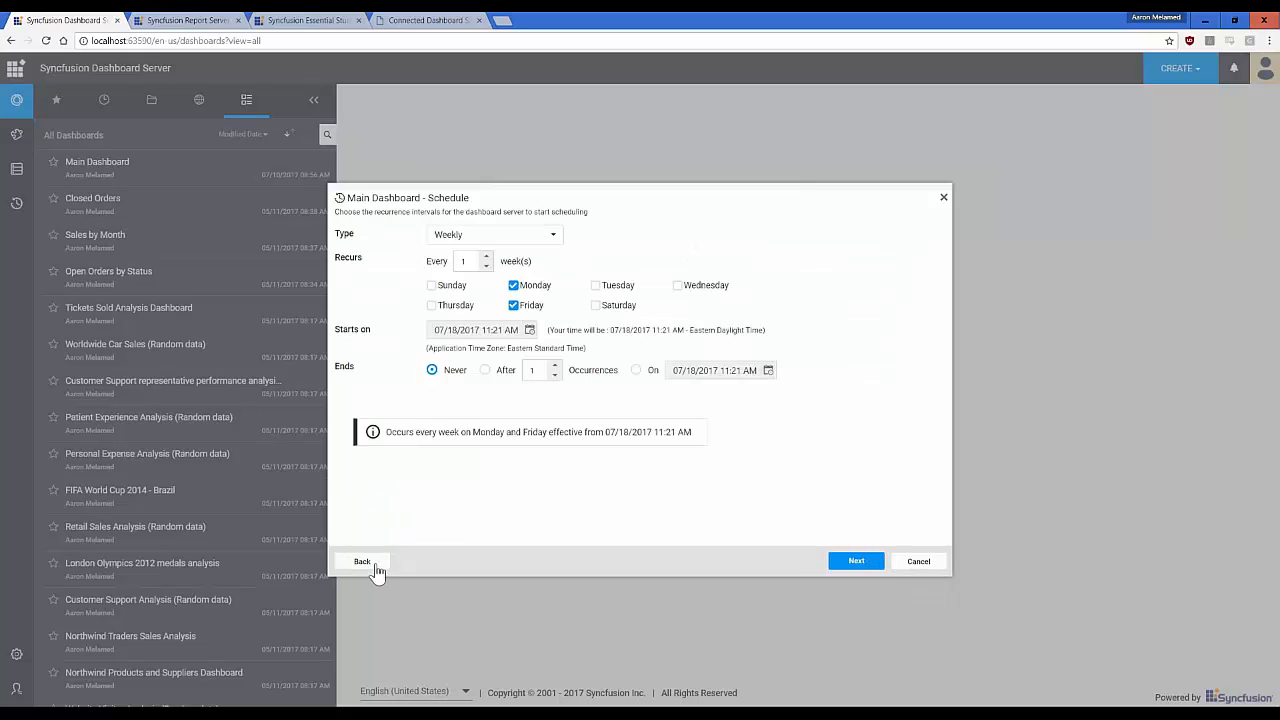
pyautogui.click(372, 566)
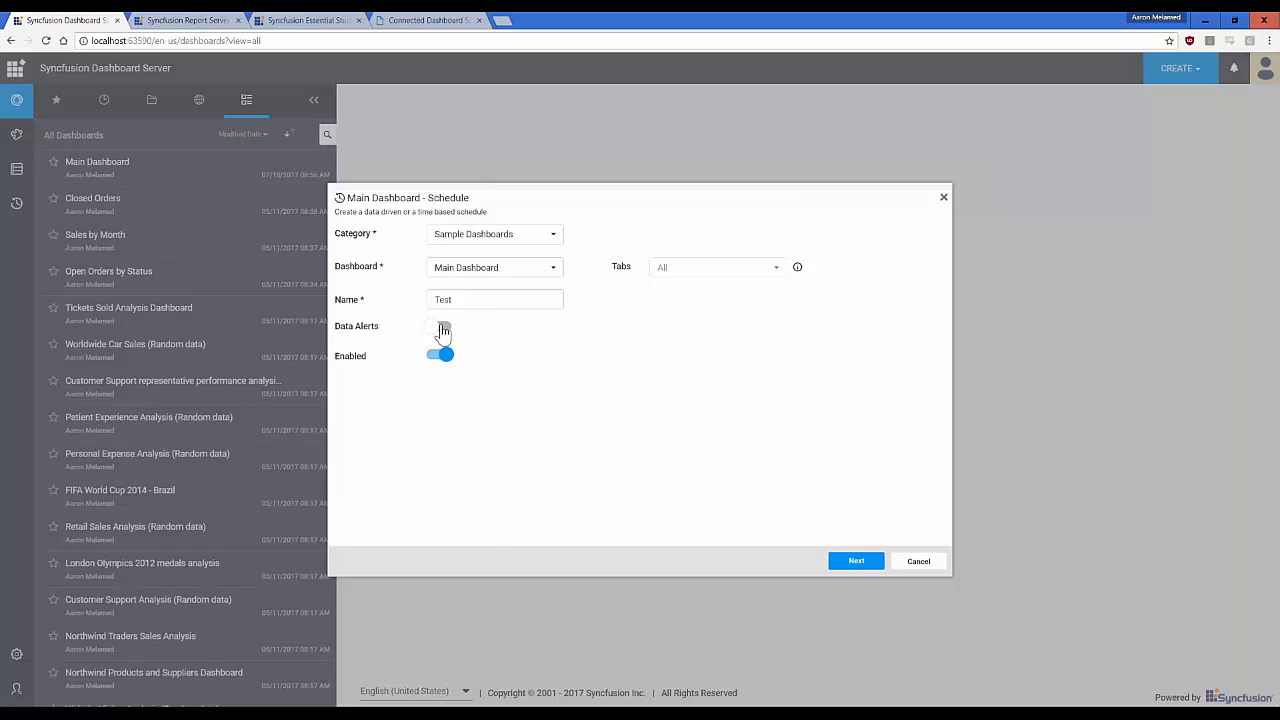
pyautogui.click(443, 328)
pyautogui.click(943, 197)
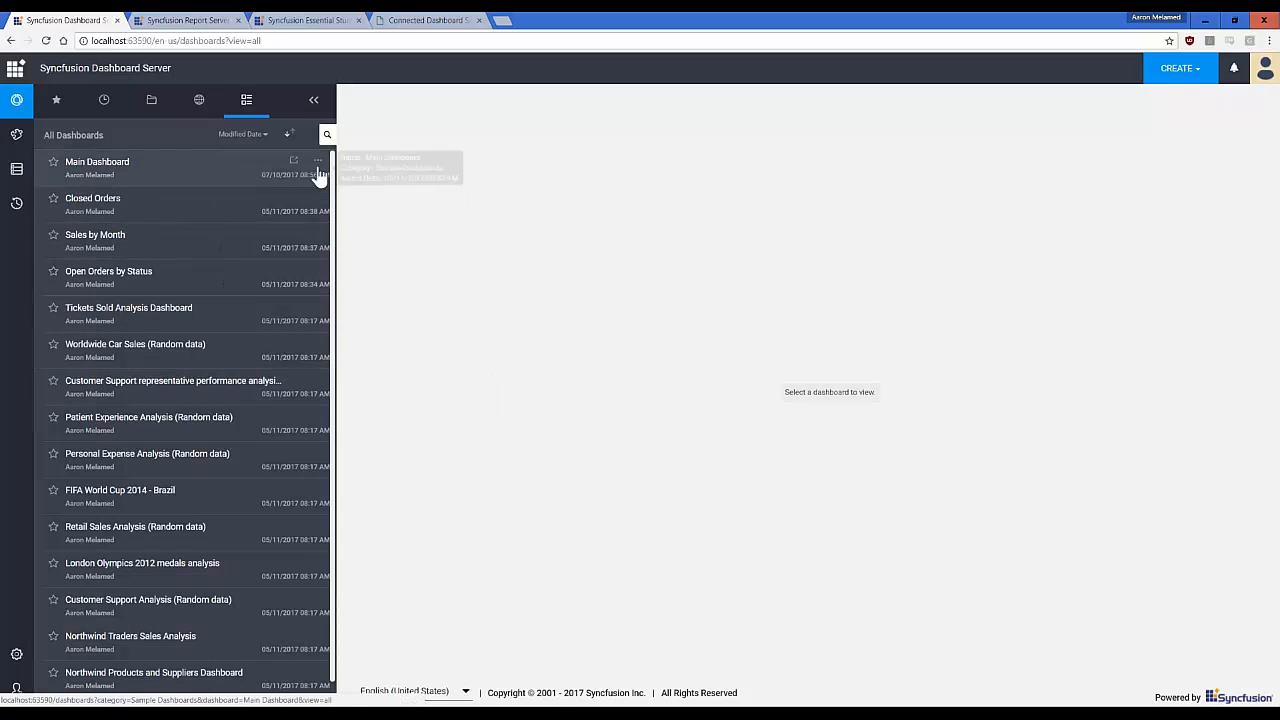
# Examine Main Dashboard's version history, the actions offered for version 1, and its file logs.
pyautogui.click(318, 161)
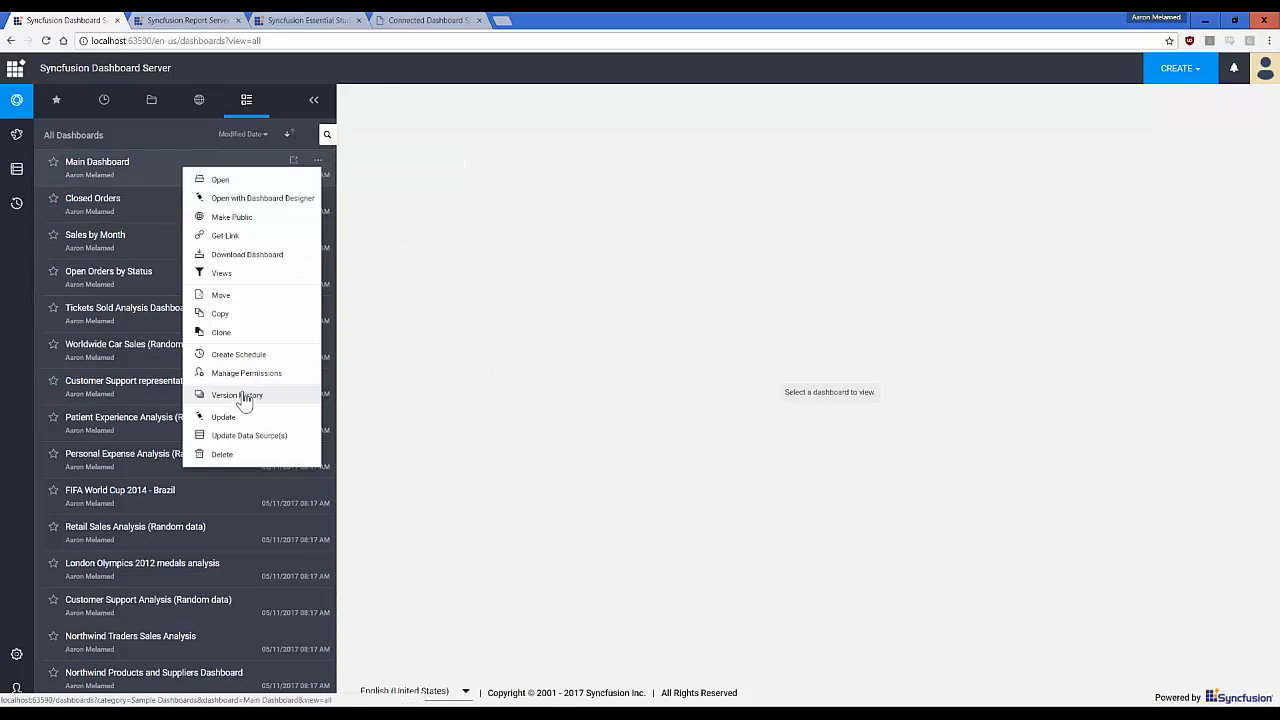
pyautogui.click(252, 396)
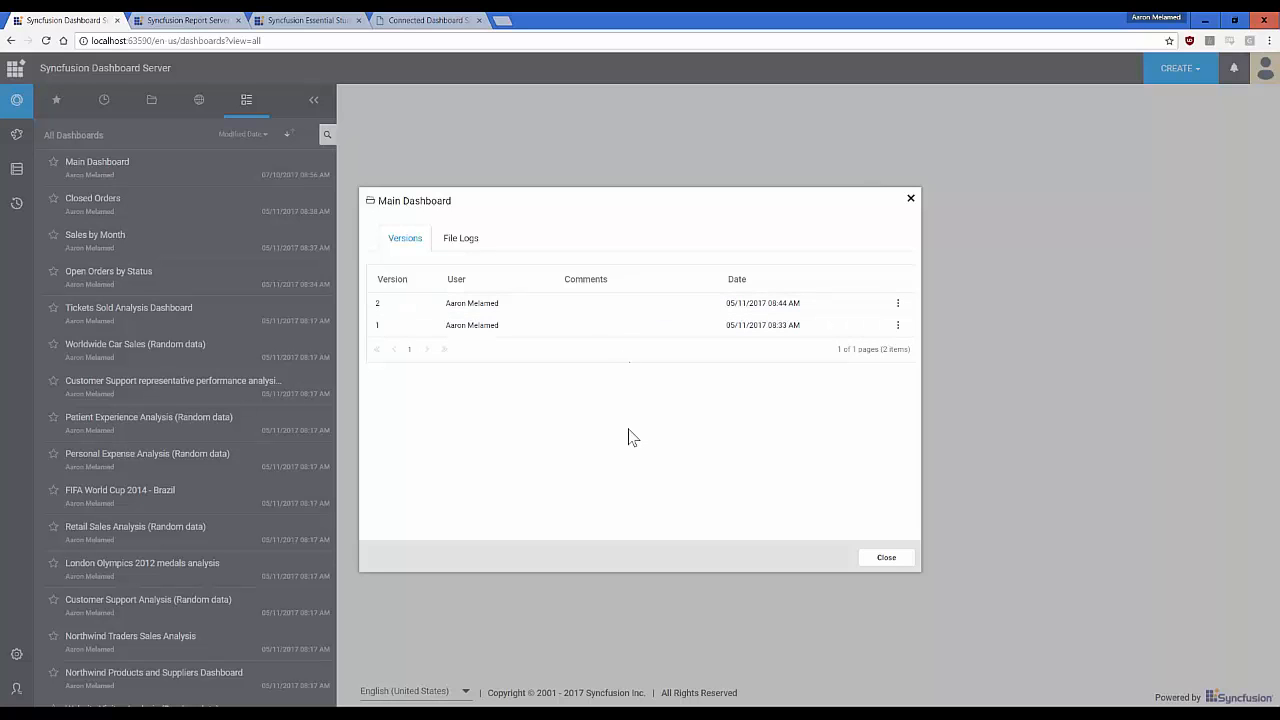
pyautogui.click(898, 327)
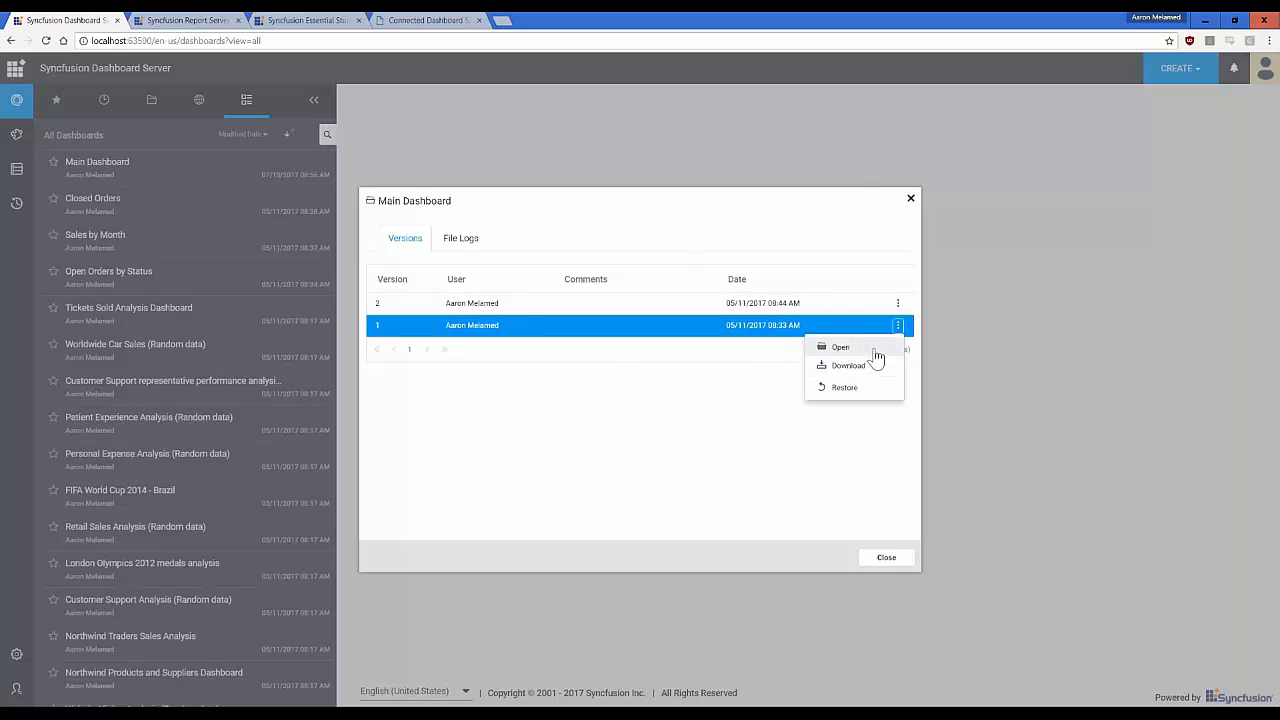
pyautogui.click(583, 410)
pyautogui.click(462, 240)
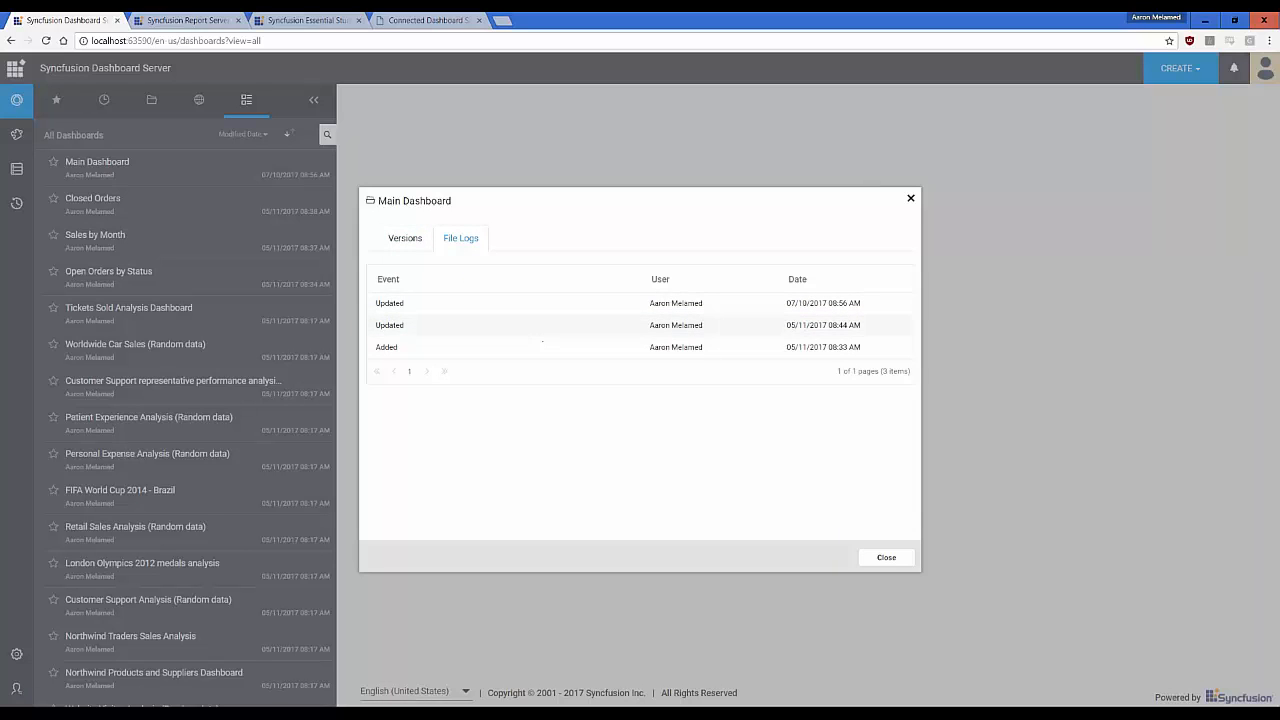
pyautogui.click(893, 558)
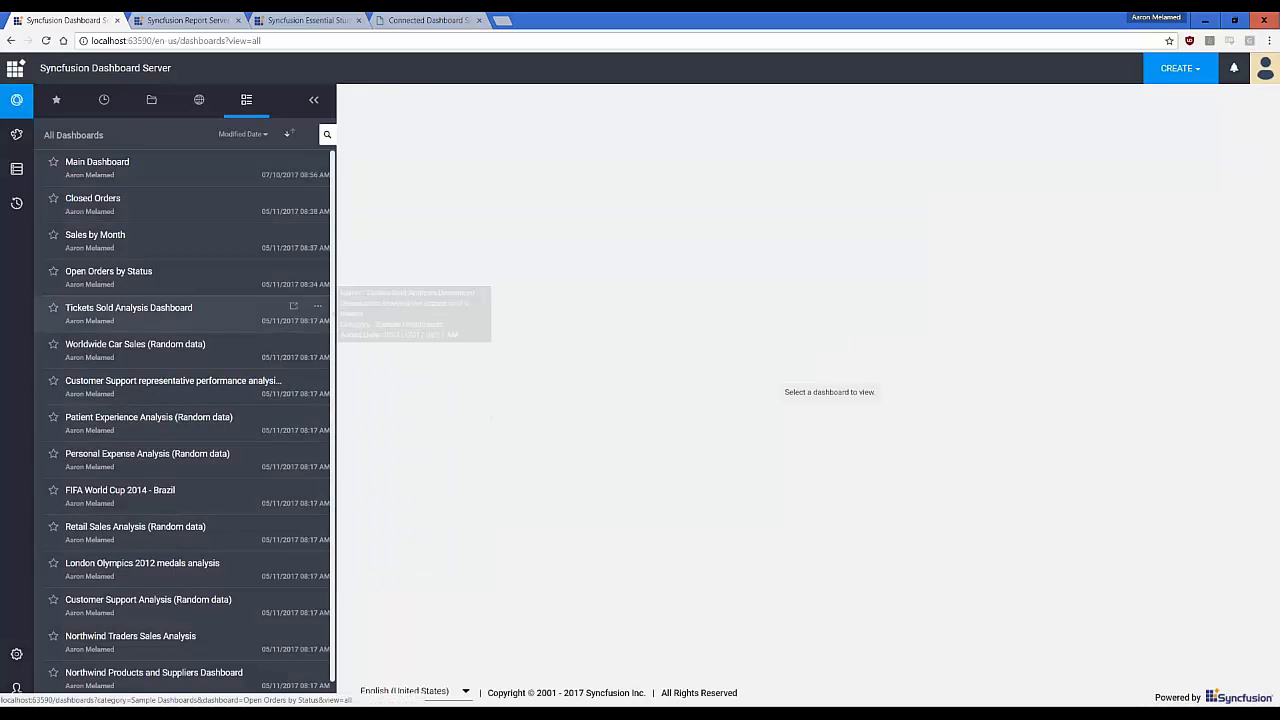
# Open the Worldwide Car Sales dashboard and filter it to manufacturer Company D and continent North America.
pyautogui.click(122, 352)
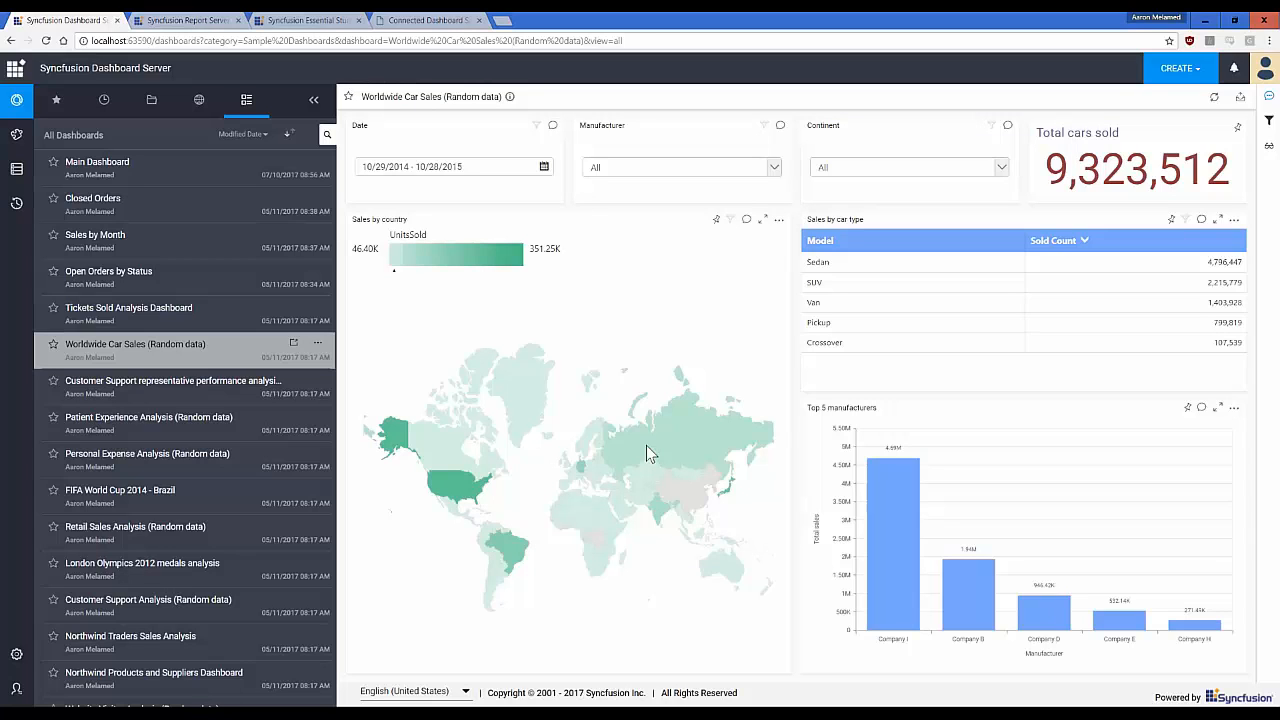
pyautogui.moveTo(665, 458)
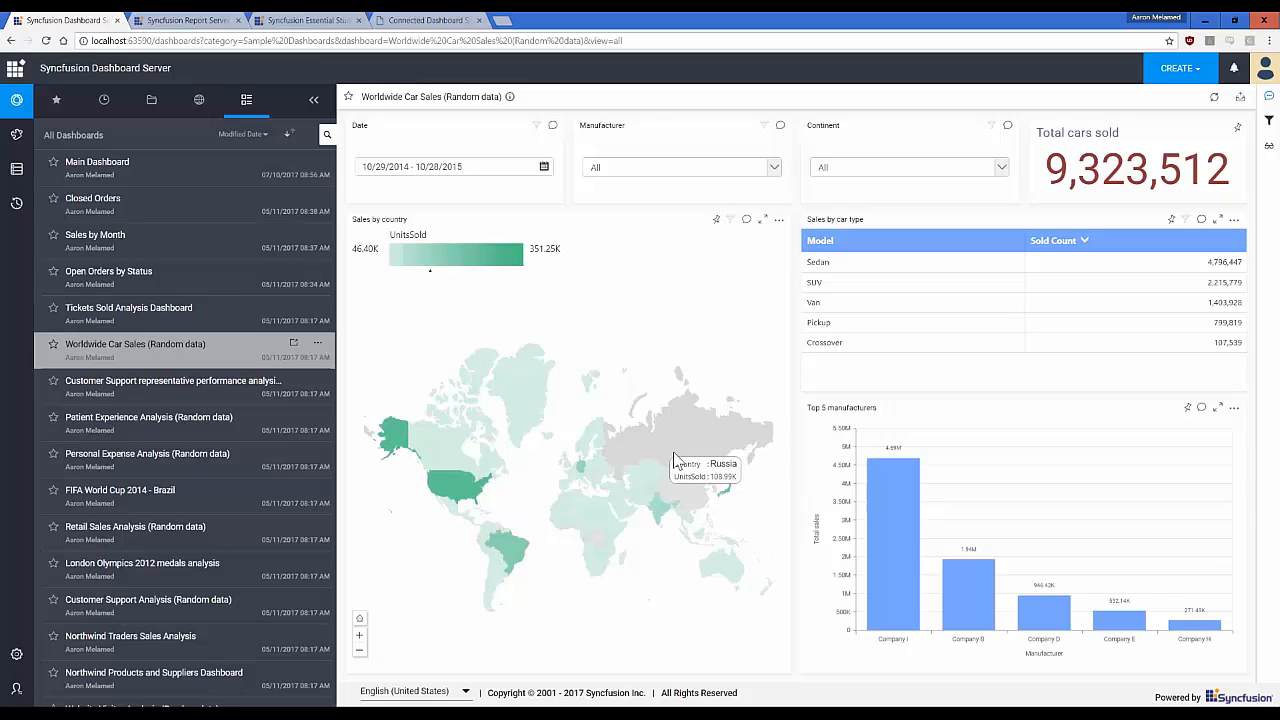
pyautogui.click(545, 168)
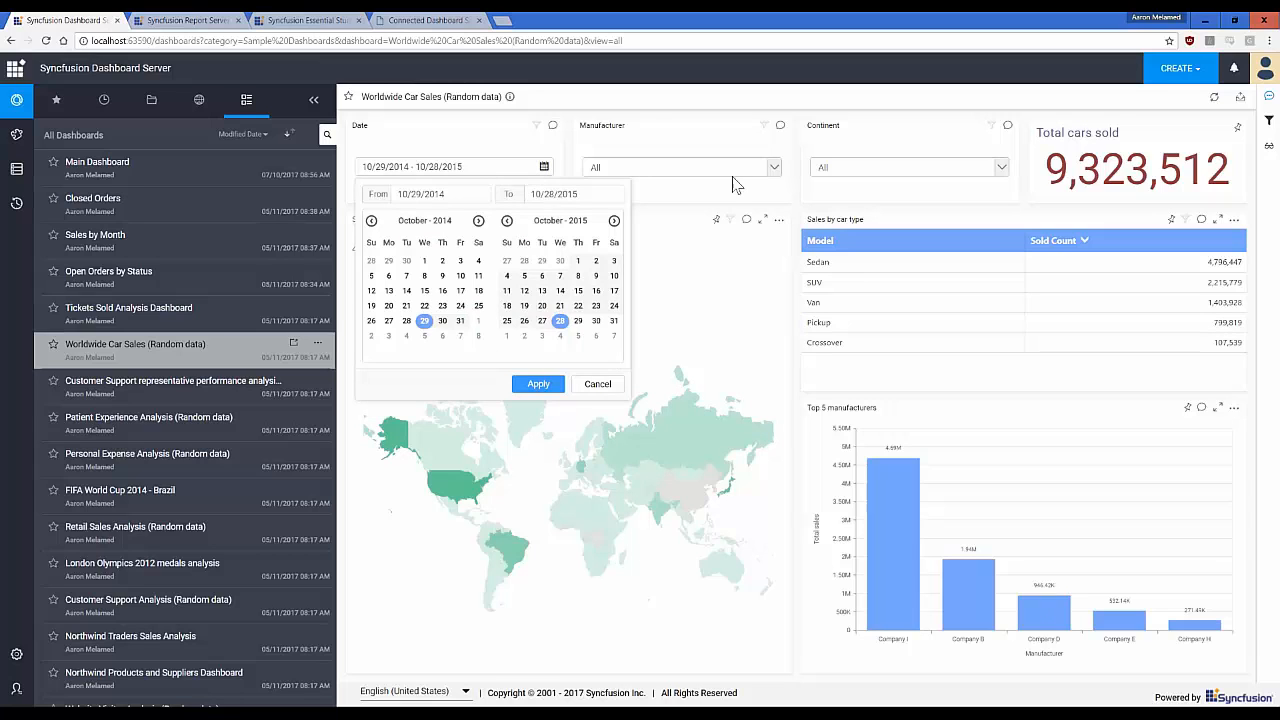
pyautogui.click(766, 172)
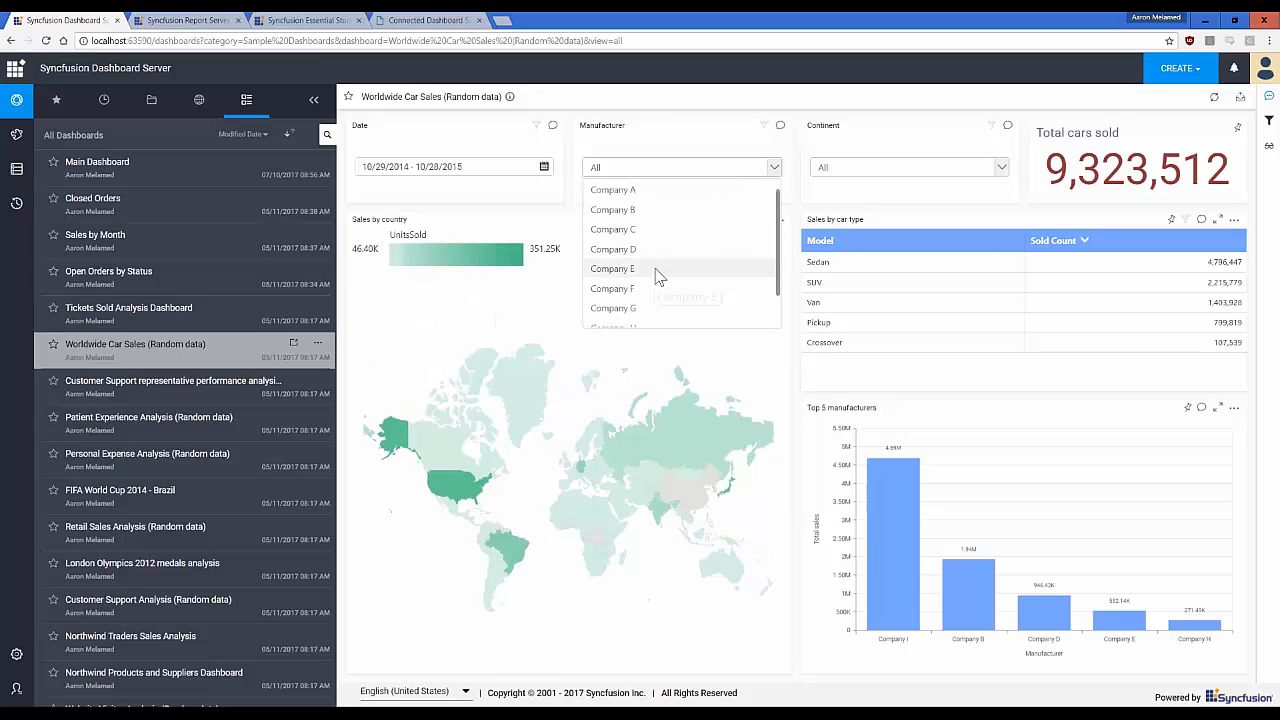
pyautogui.click(625, 249)
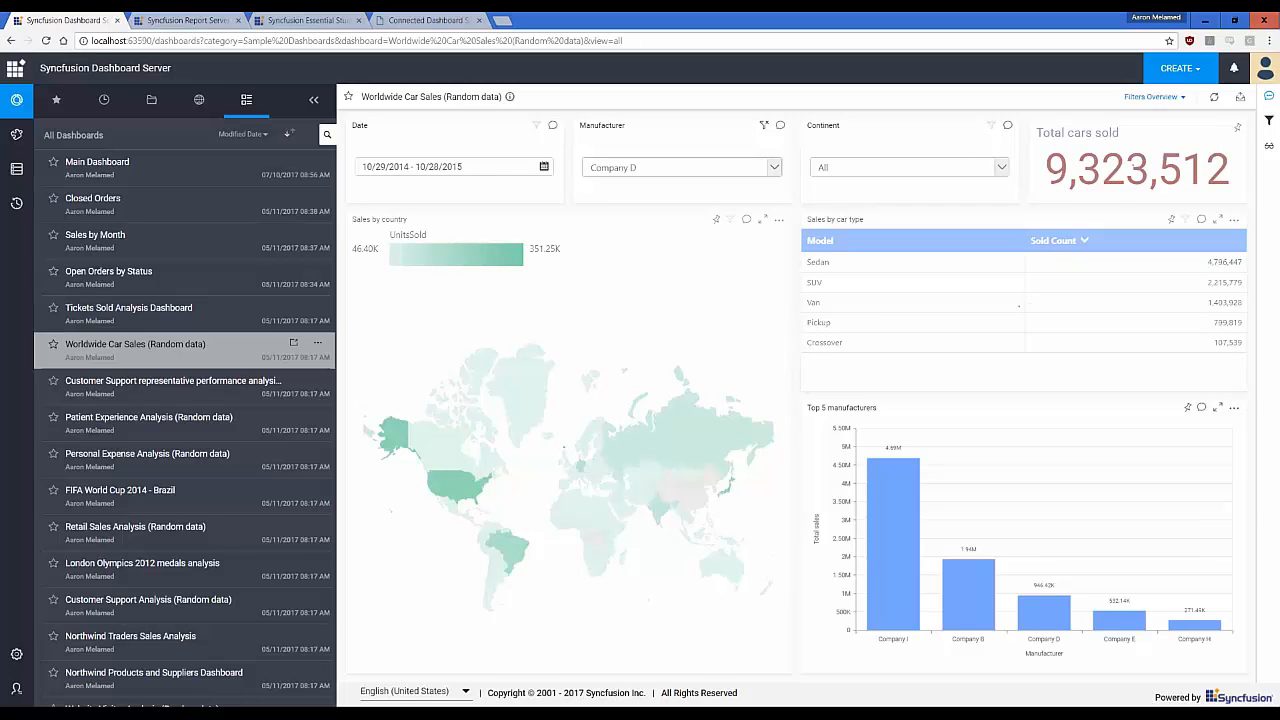
pyautogui.click(1001, 167)
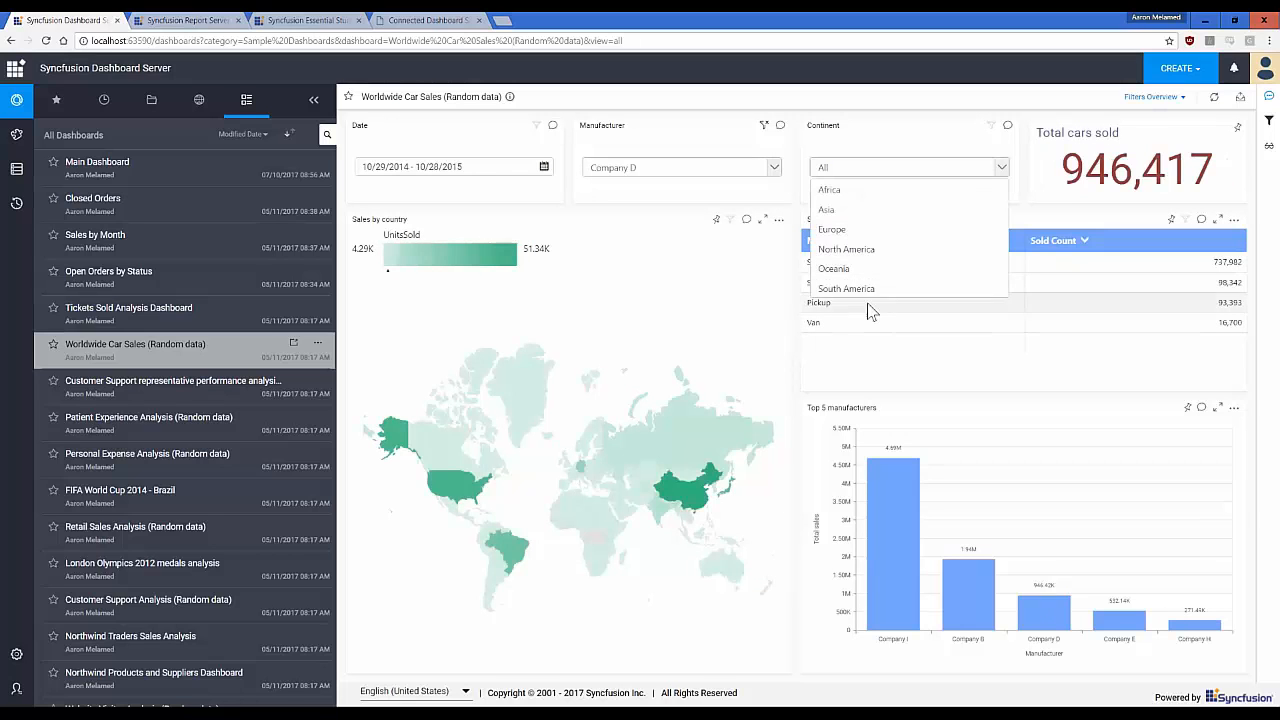
pyautogui.click(850, 249)
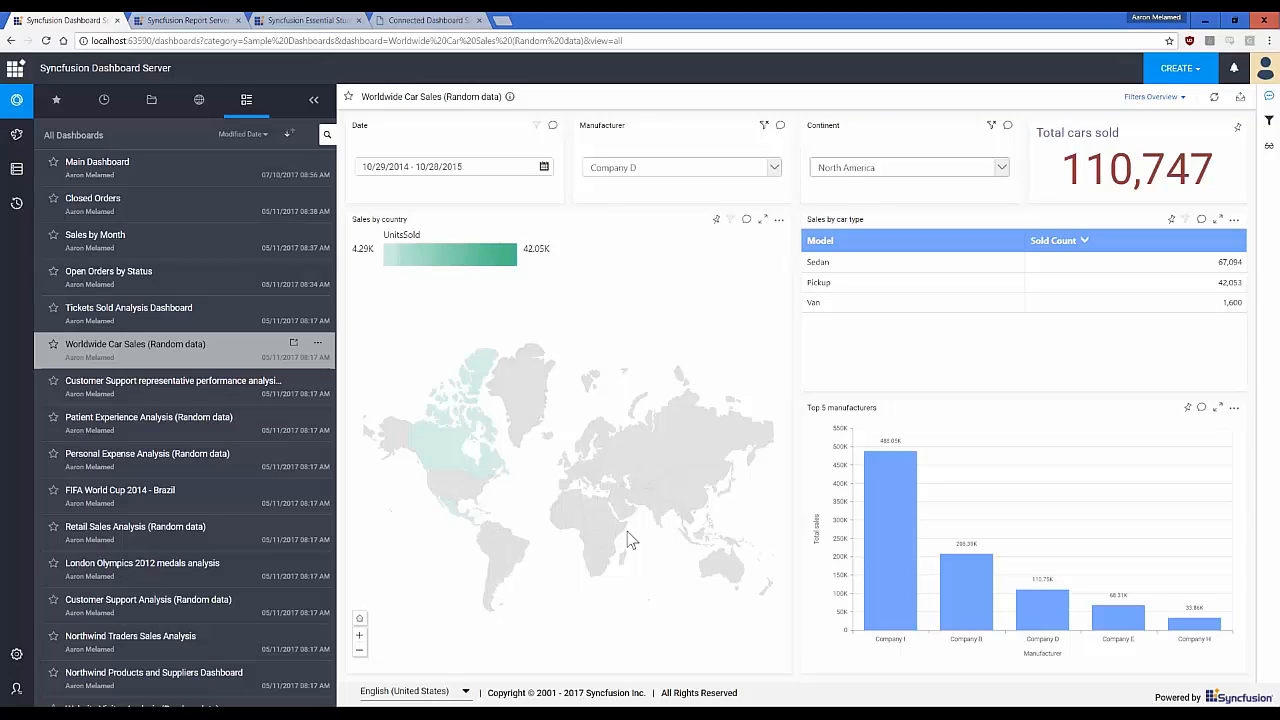
# Filter the dashboard to the United States on the Sales by country map and view the filters overview.
pyautogui.moveTo(492, 367)
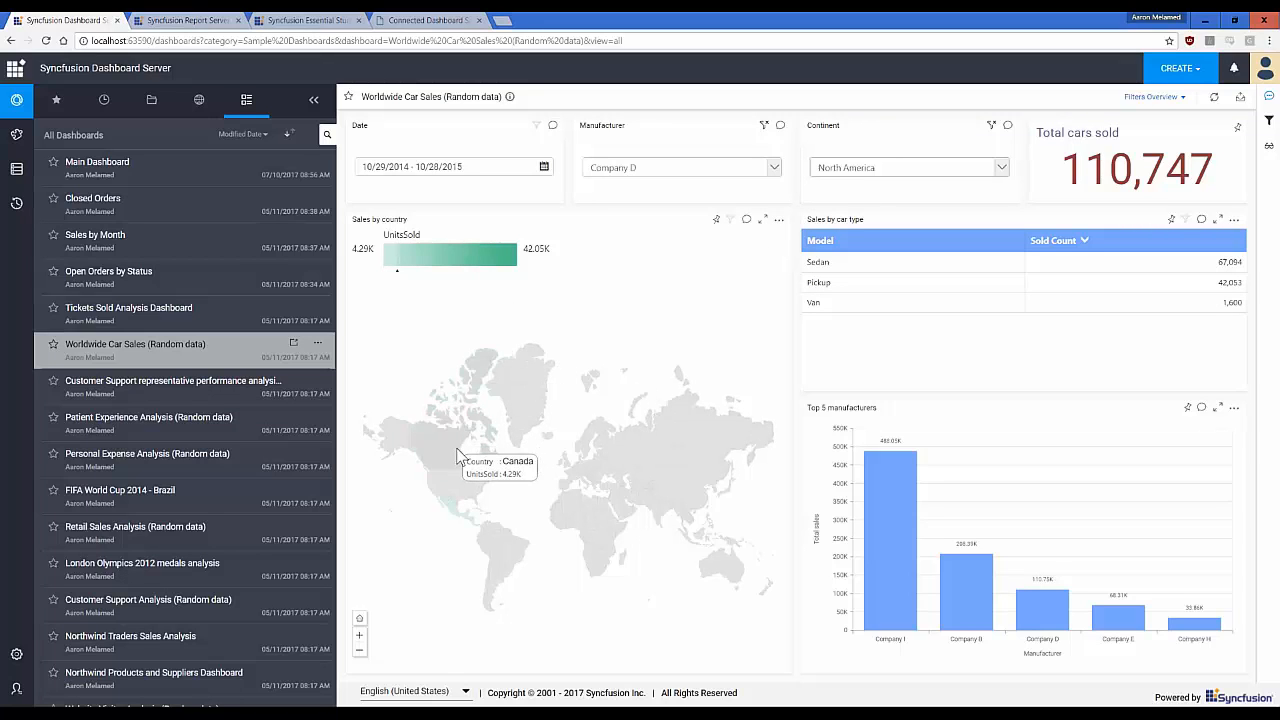
pyautogui.moveTo(456, 486)
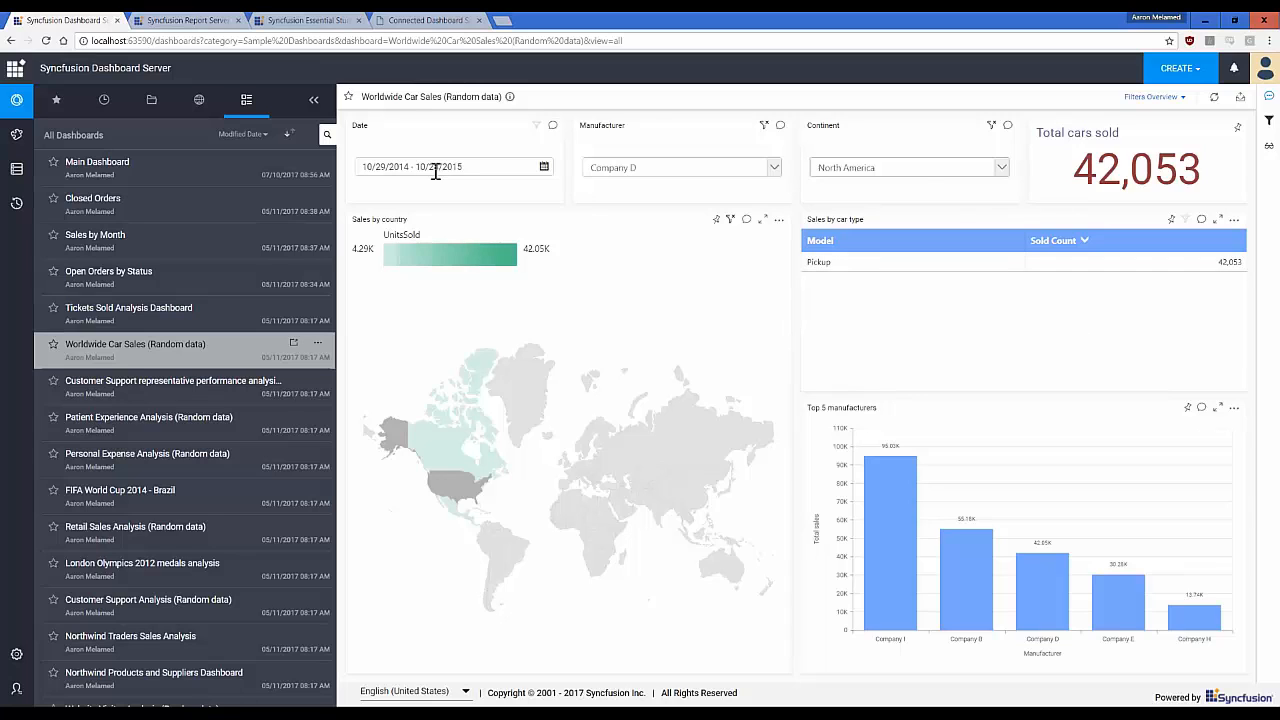
pyautogui.click(1160, 97)
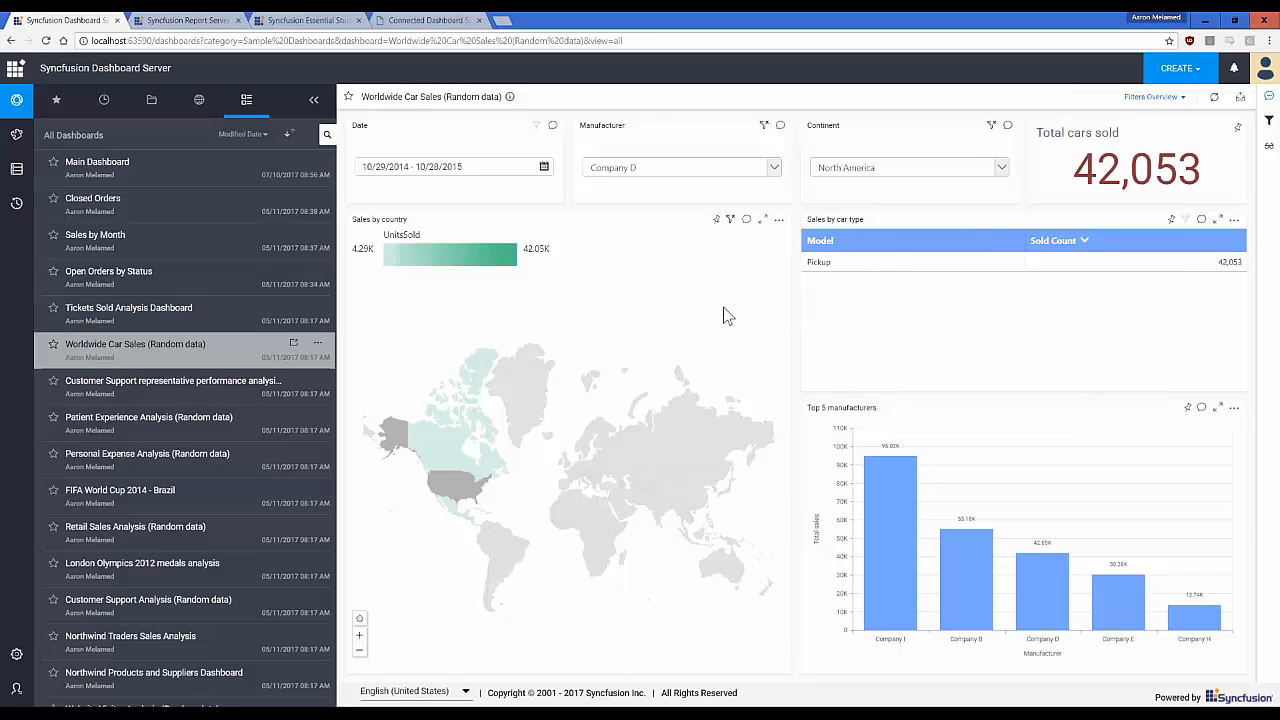
# Open Main Dashboard and examine its comments and the editor for writing a new one.
pyautogui.click(140, 165)
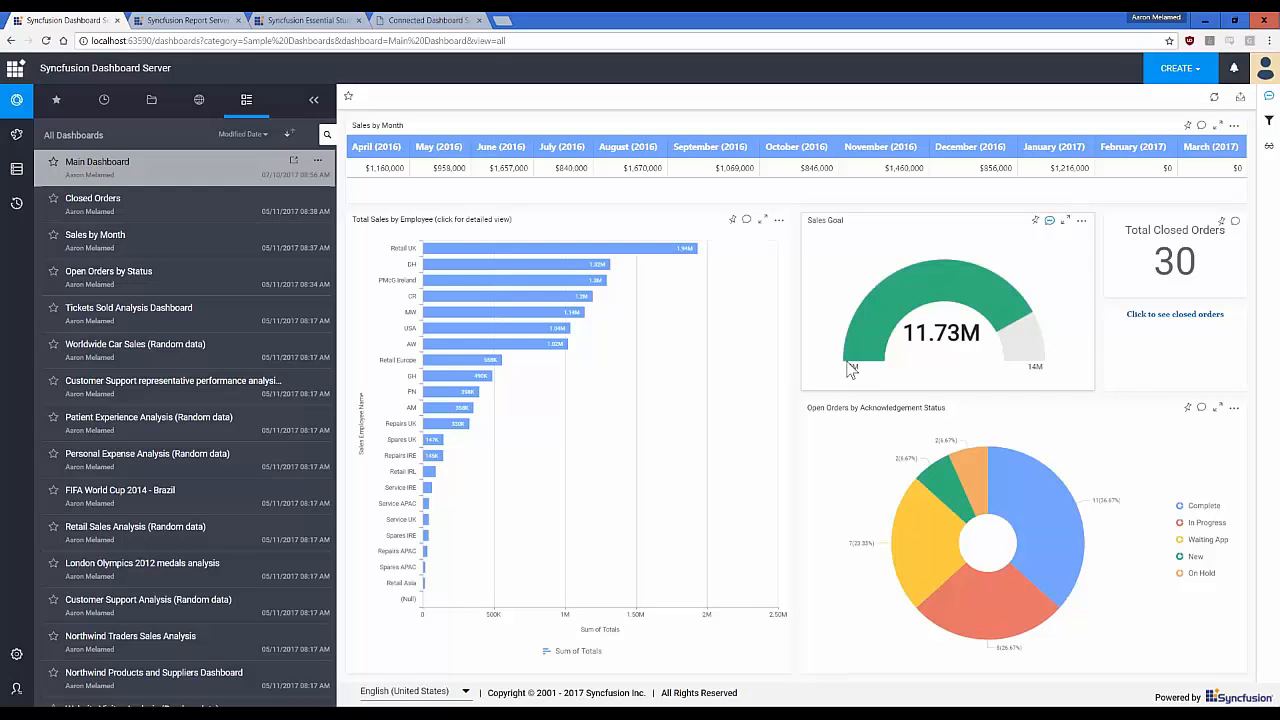
pyautogui.click(1269, 99)
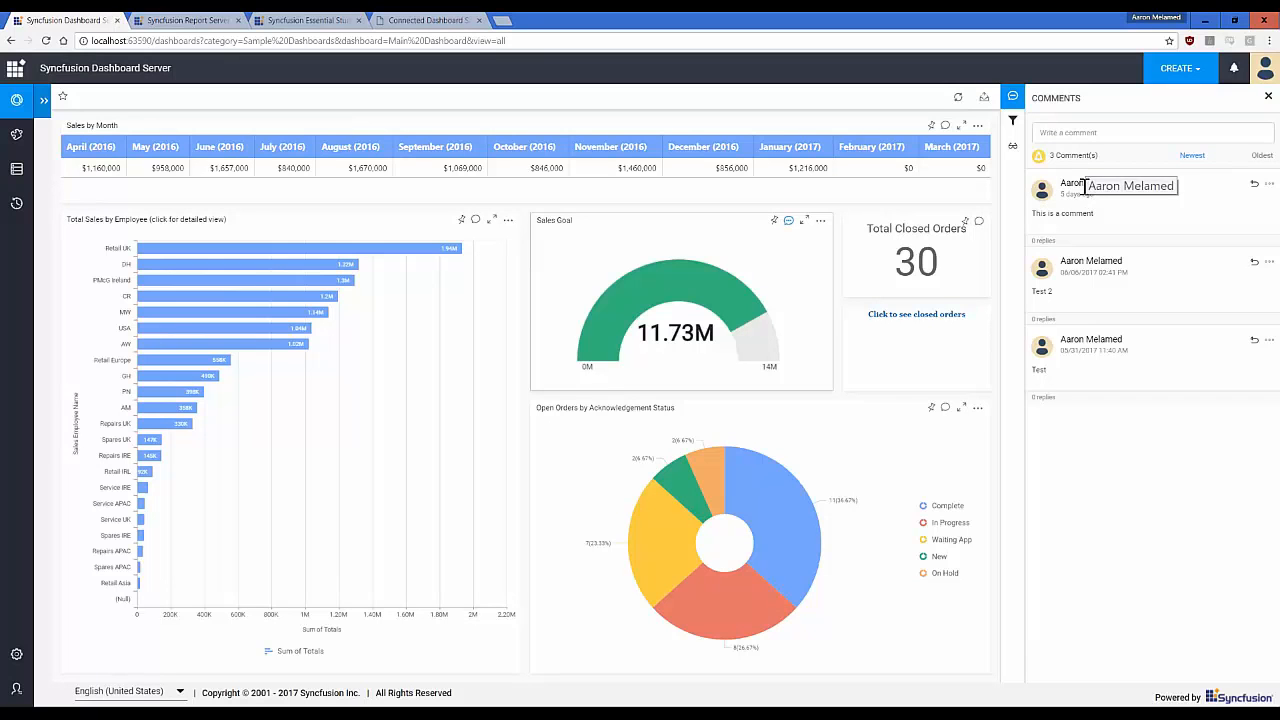
pyautogui.click(1085, 133)
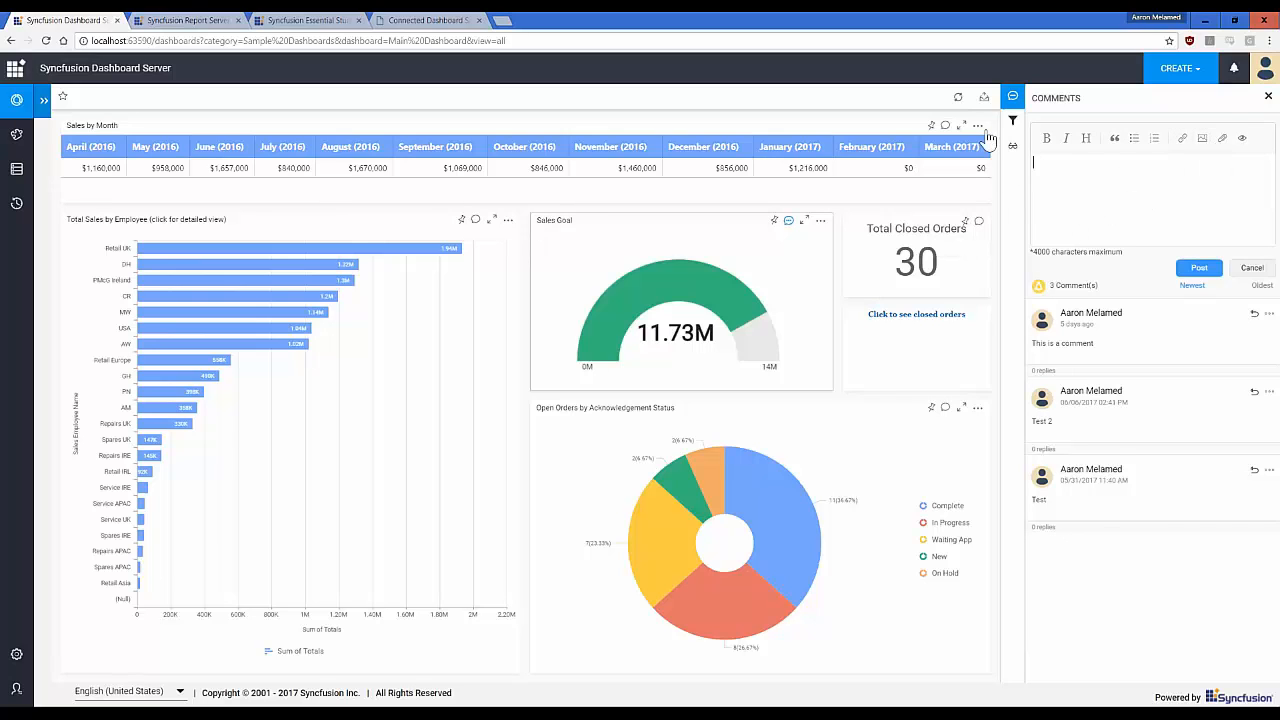
pyautogui.click(984, 99)
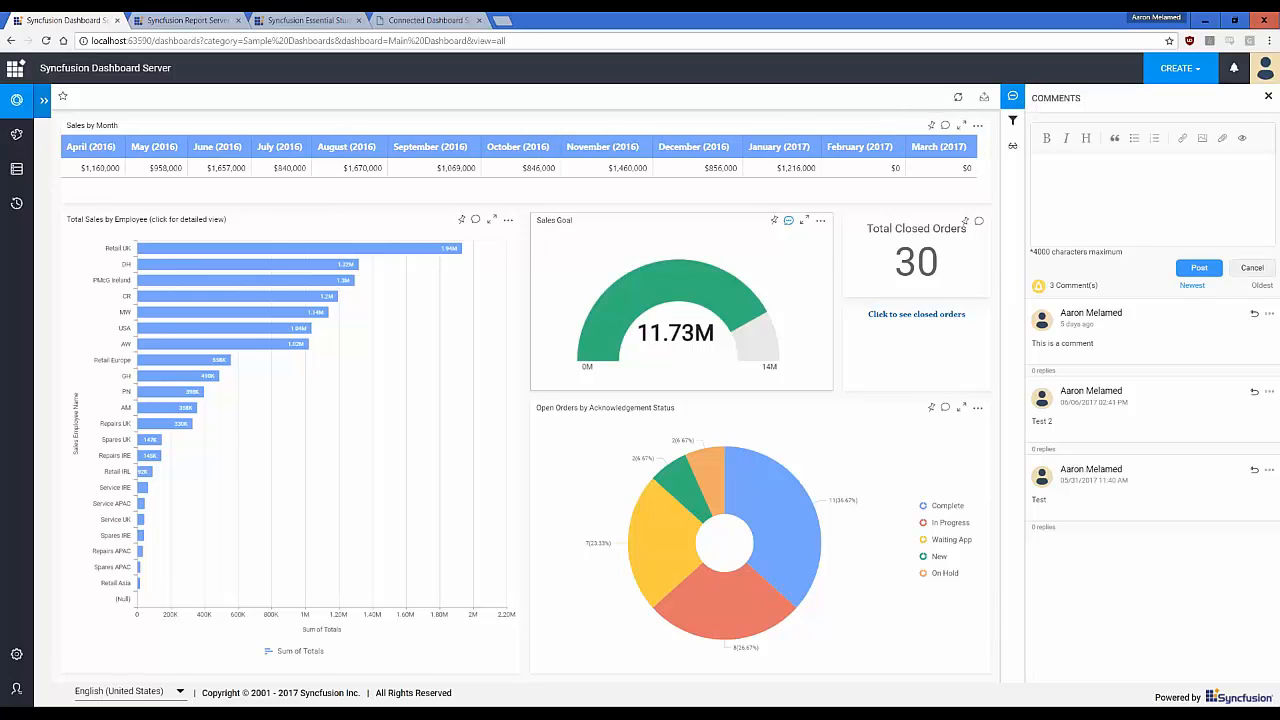
# Examine the Sales Goal widget's options and comments, cancel its new comment, and close the dashboard's comments.
pyautogui.click(820, 220)
pyautogui.moveTo(803, 245)
pyautogui.click(788, 220)
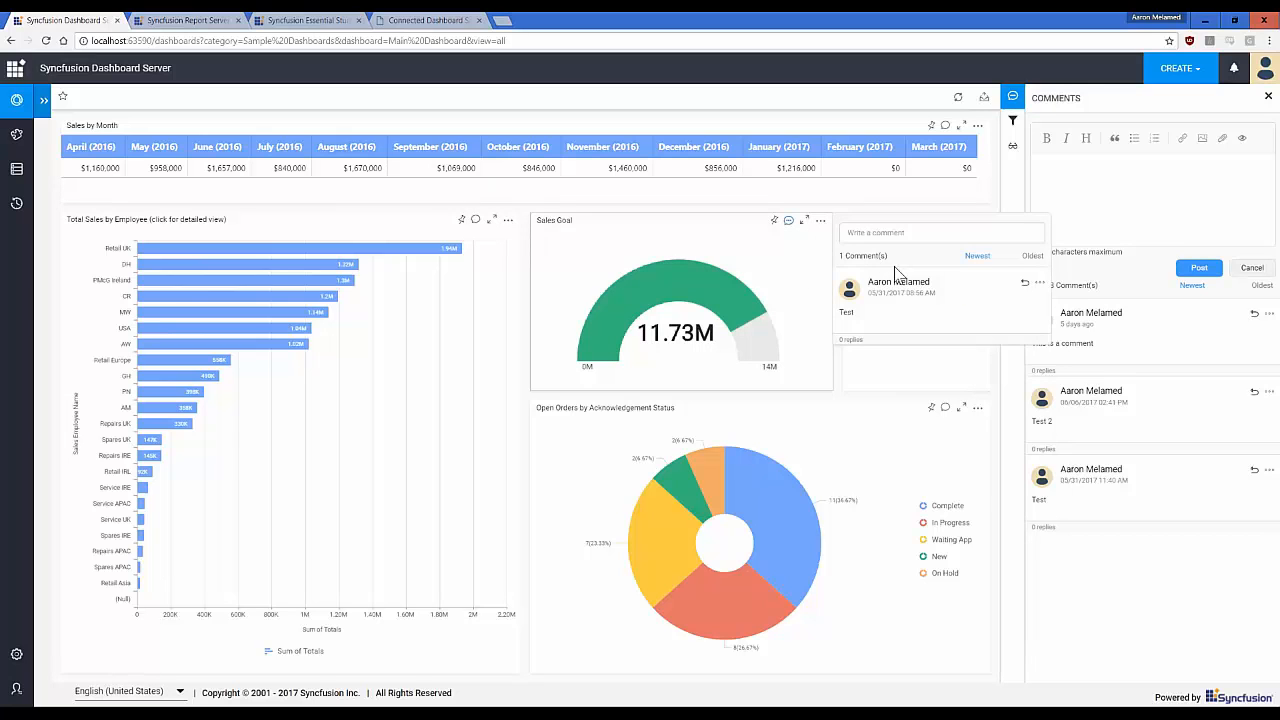
pyautogui.click(899, 238)
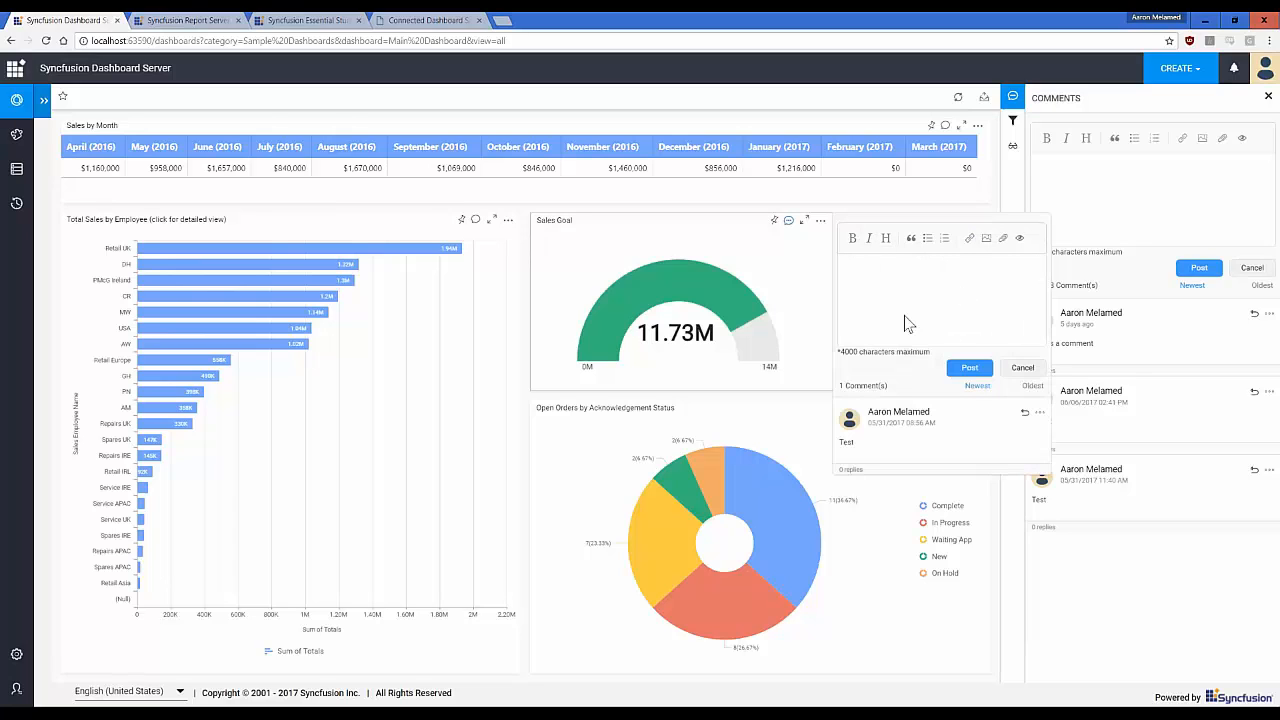
pyautogui.click(1020, 370)
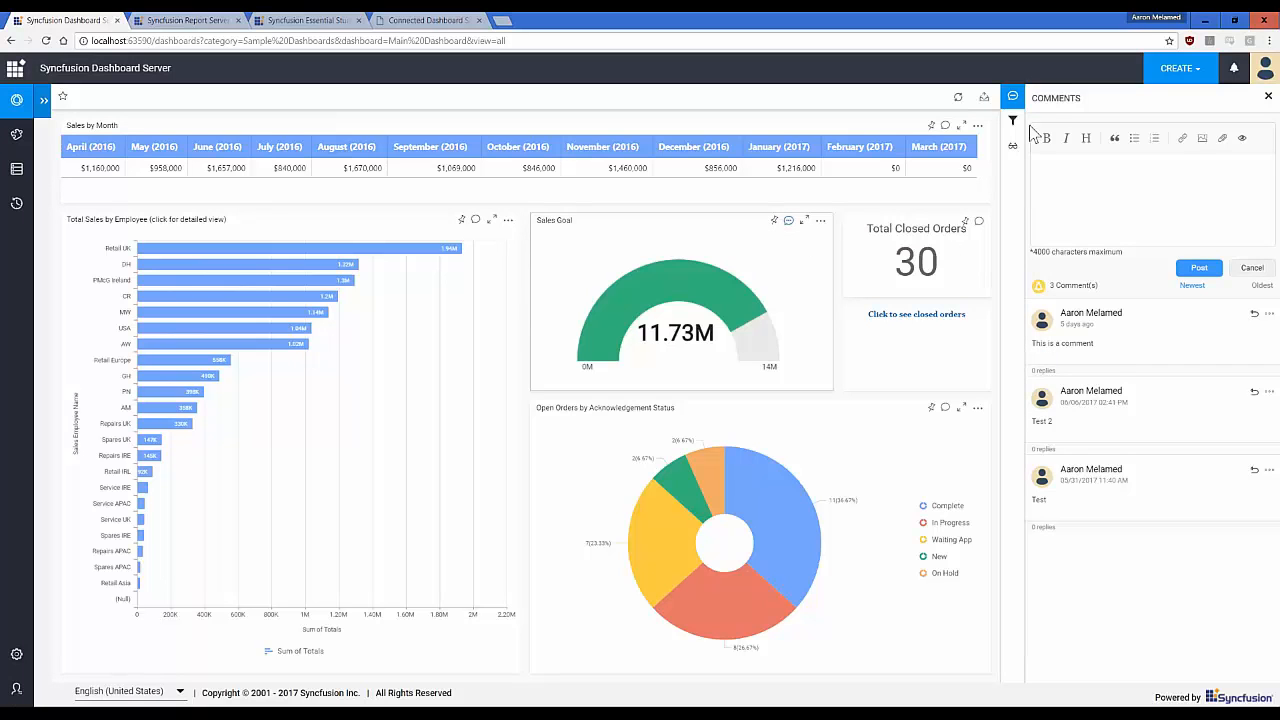
pyautogui.click(1267, 96)
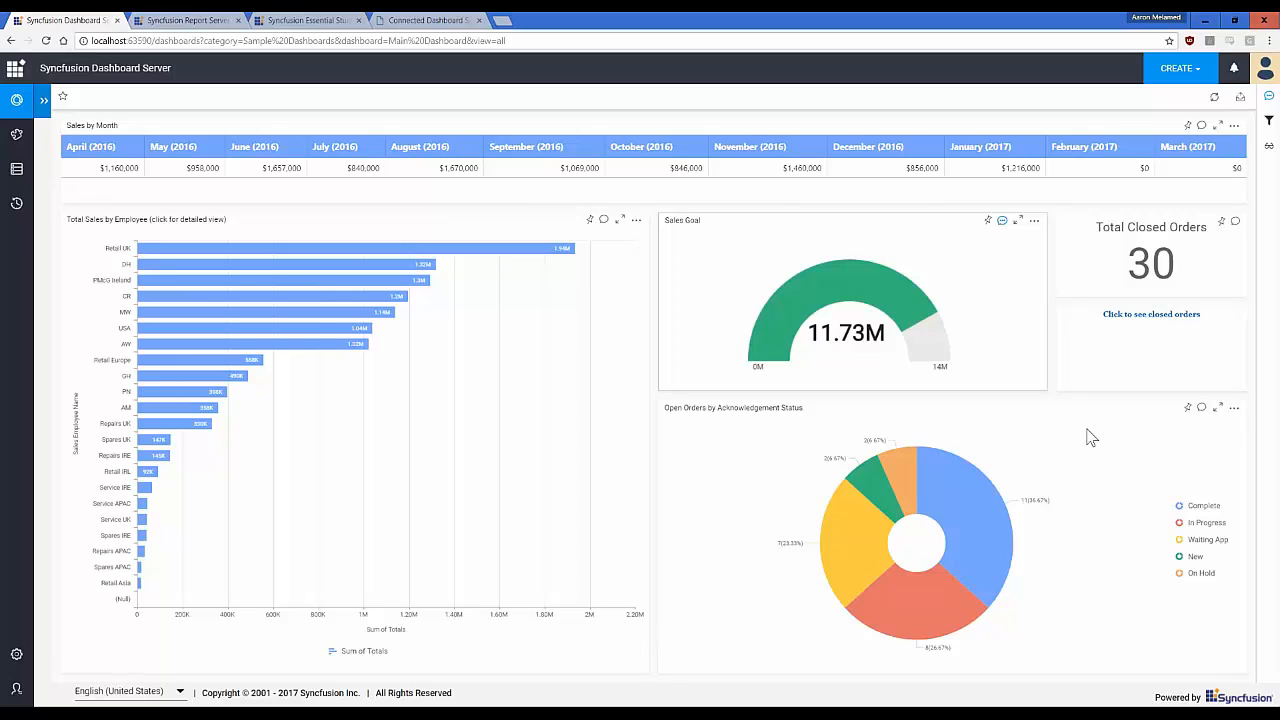
# Open the linked open orders dashboard from the In Progress pie slice and filter its acknowledgement status to Complete, then On Hold.
pyautogui.moveTo(911, 598)
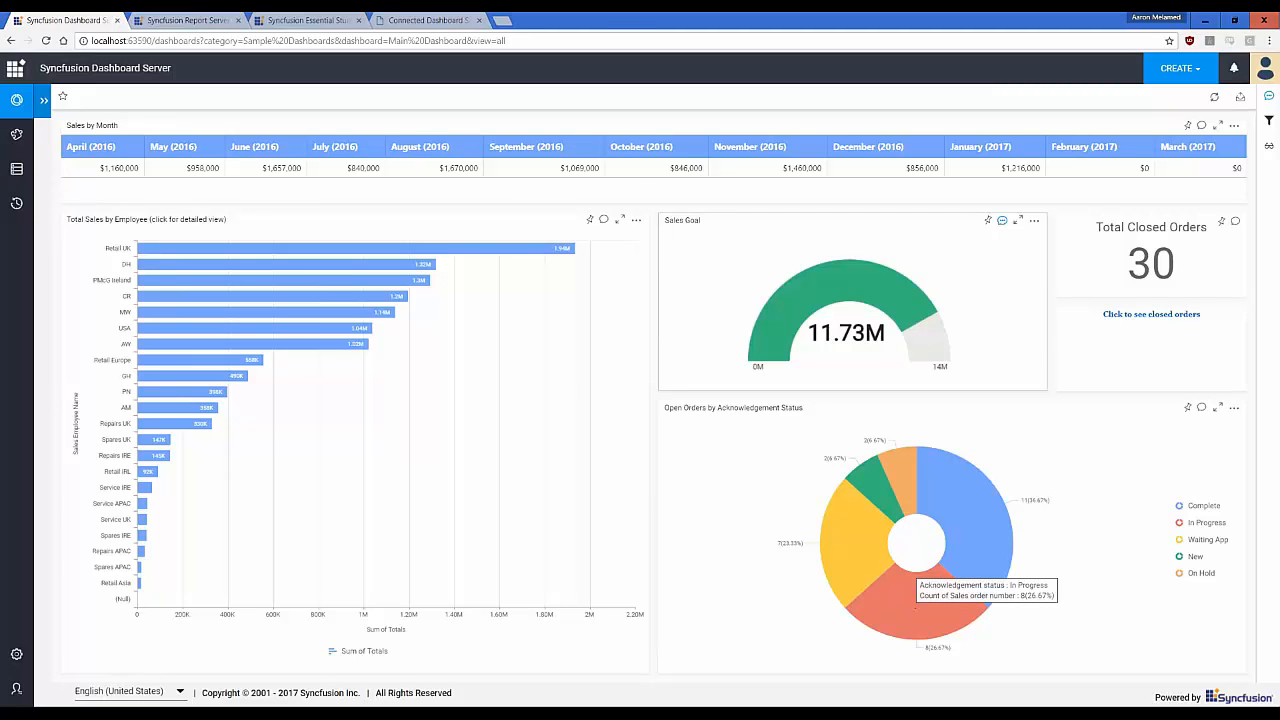
pyautogui.click(911, 598)
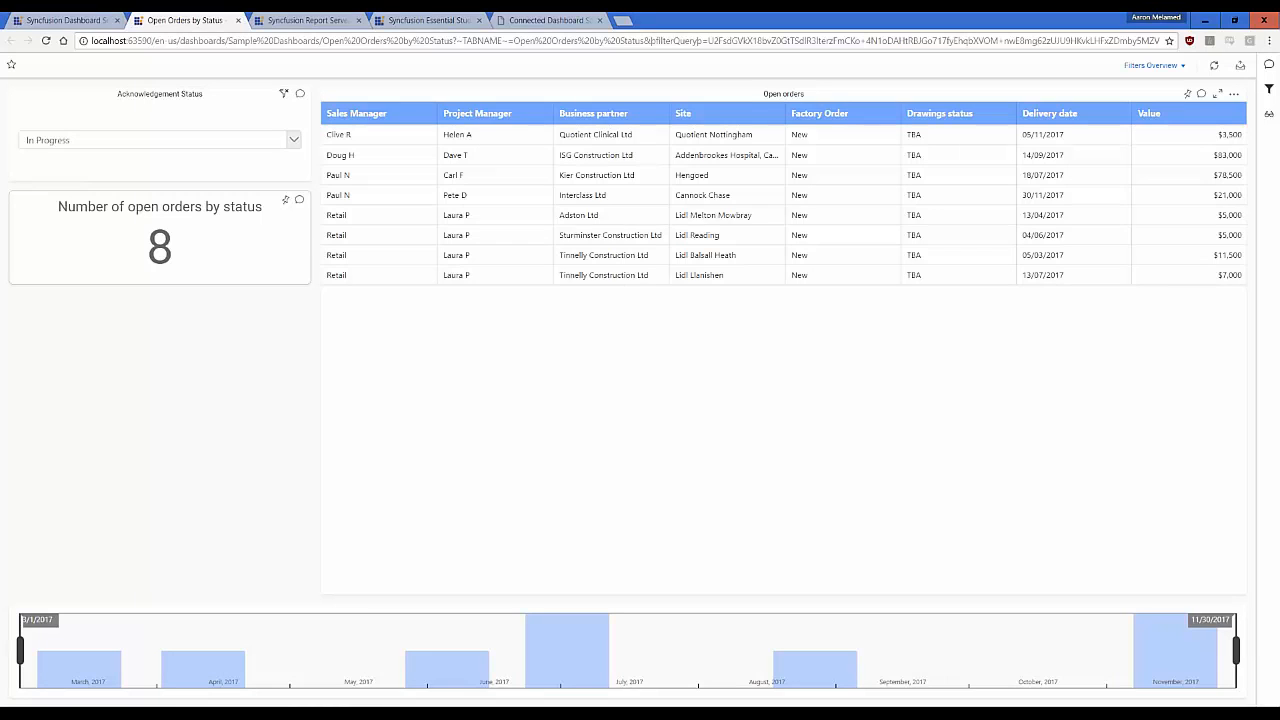
pyautogui.click(293, 143)
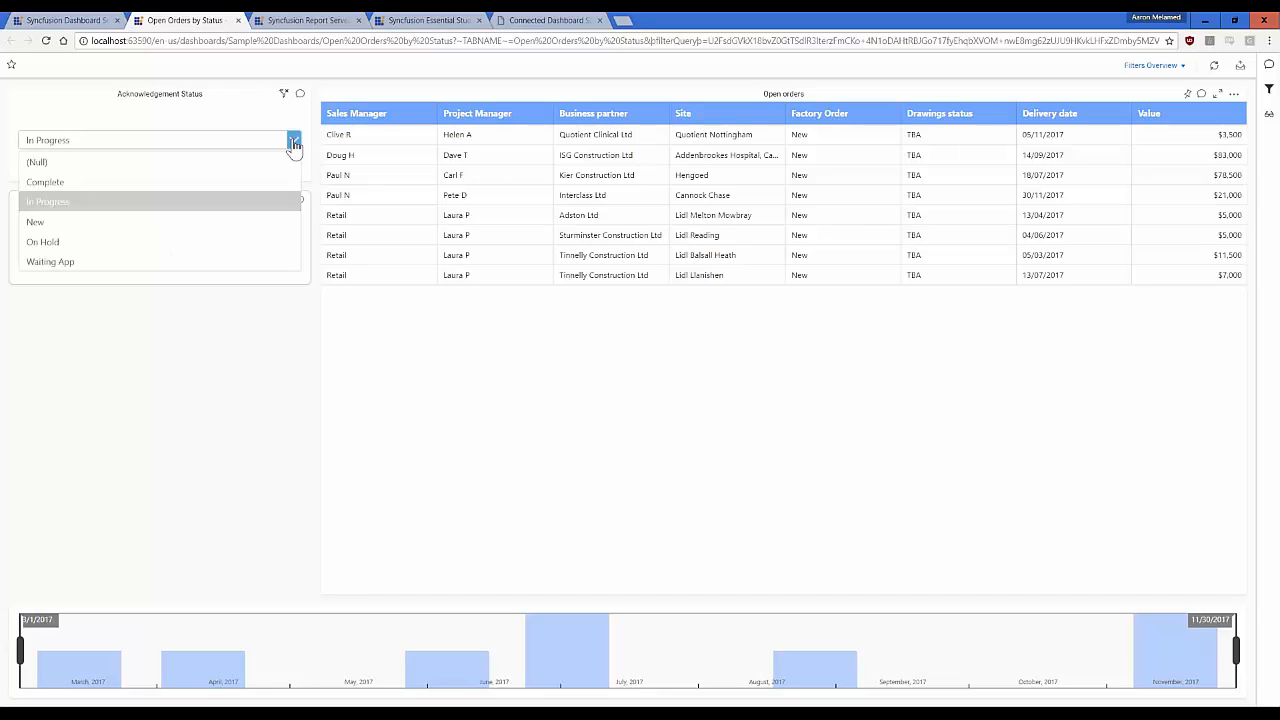
pyautogui.click(238, 188)
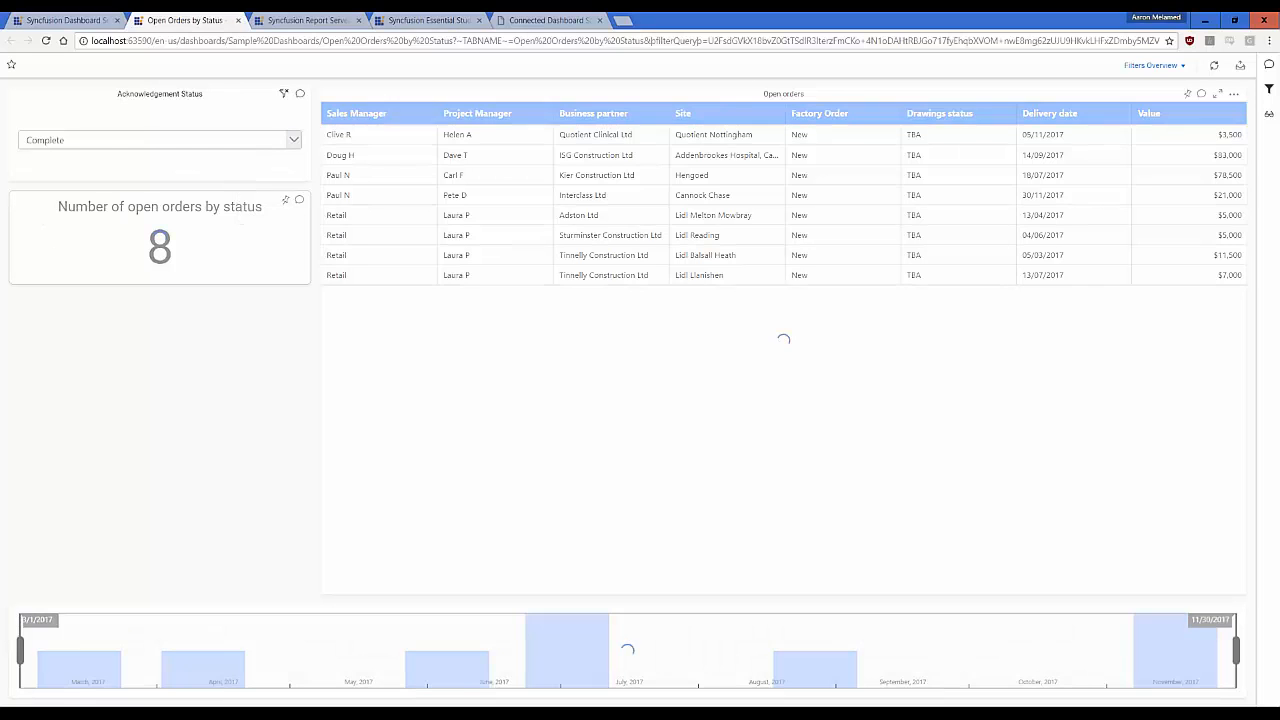
pyautogui.click(296, 142)
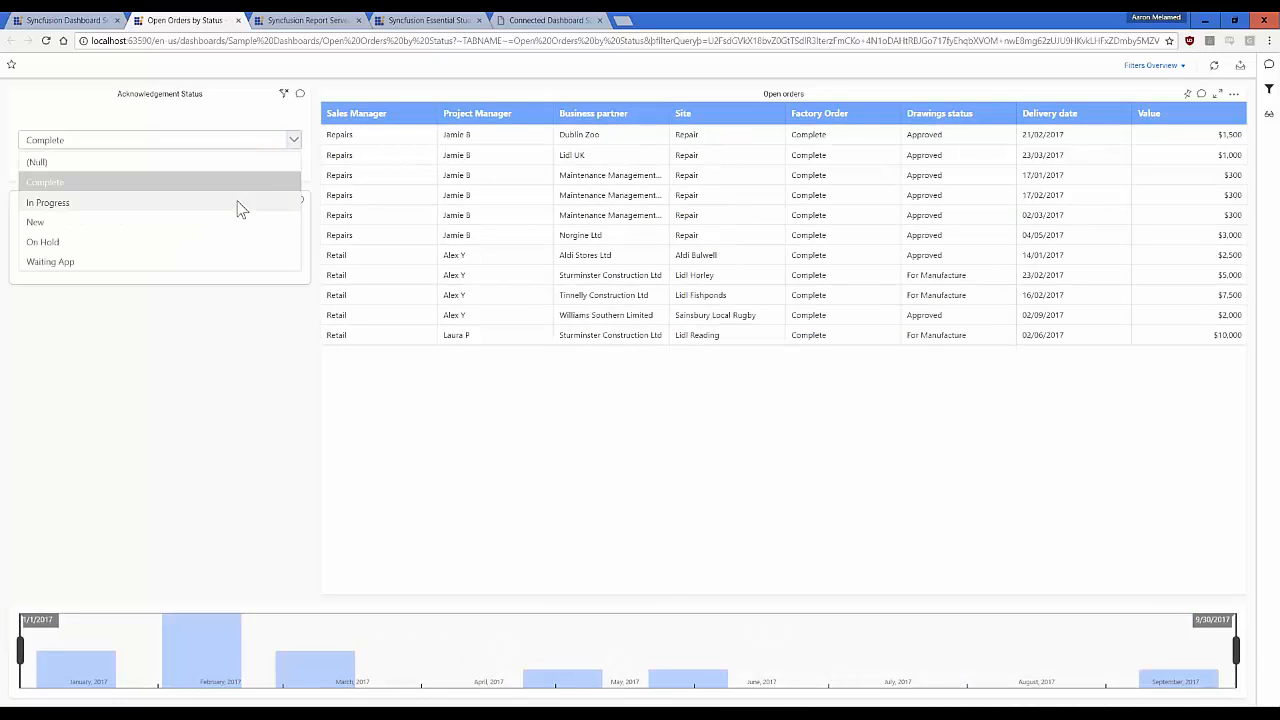
pyautogui.click(218, 272)
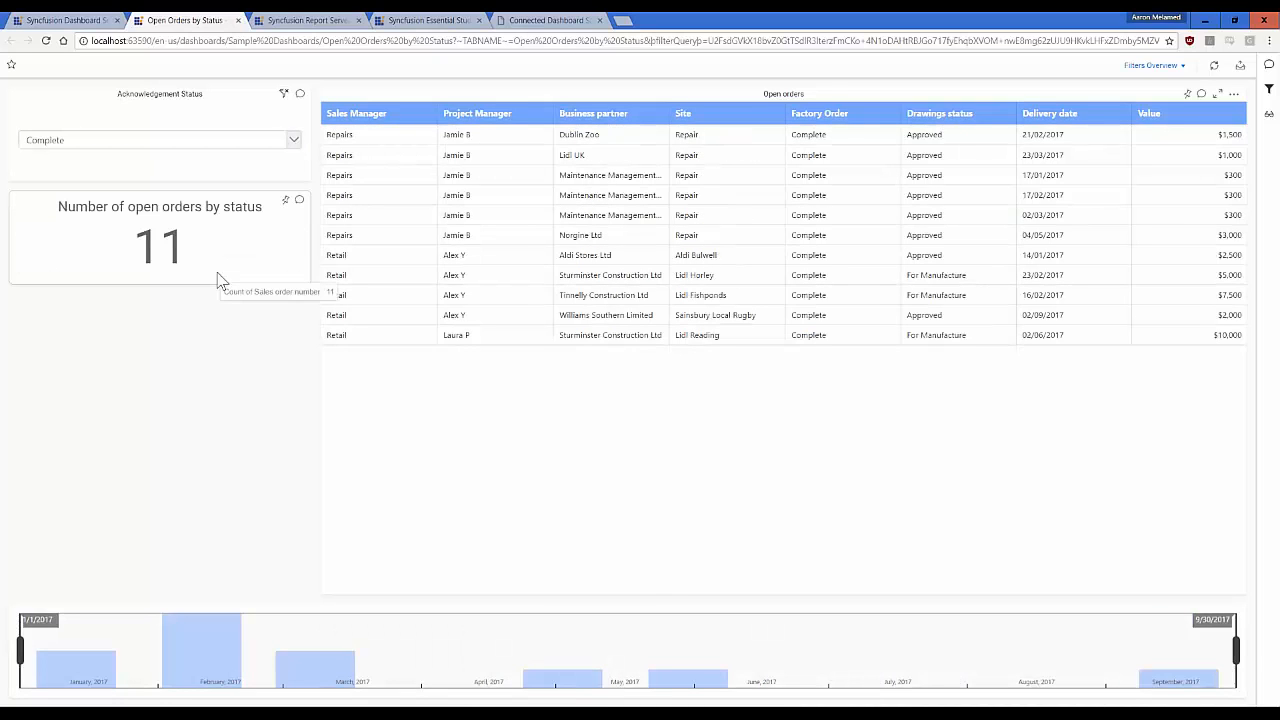
pyautogui.click(292, 140)
pyautogui.click(183, 249)
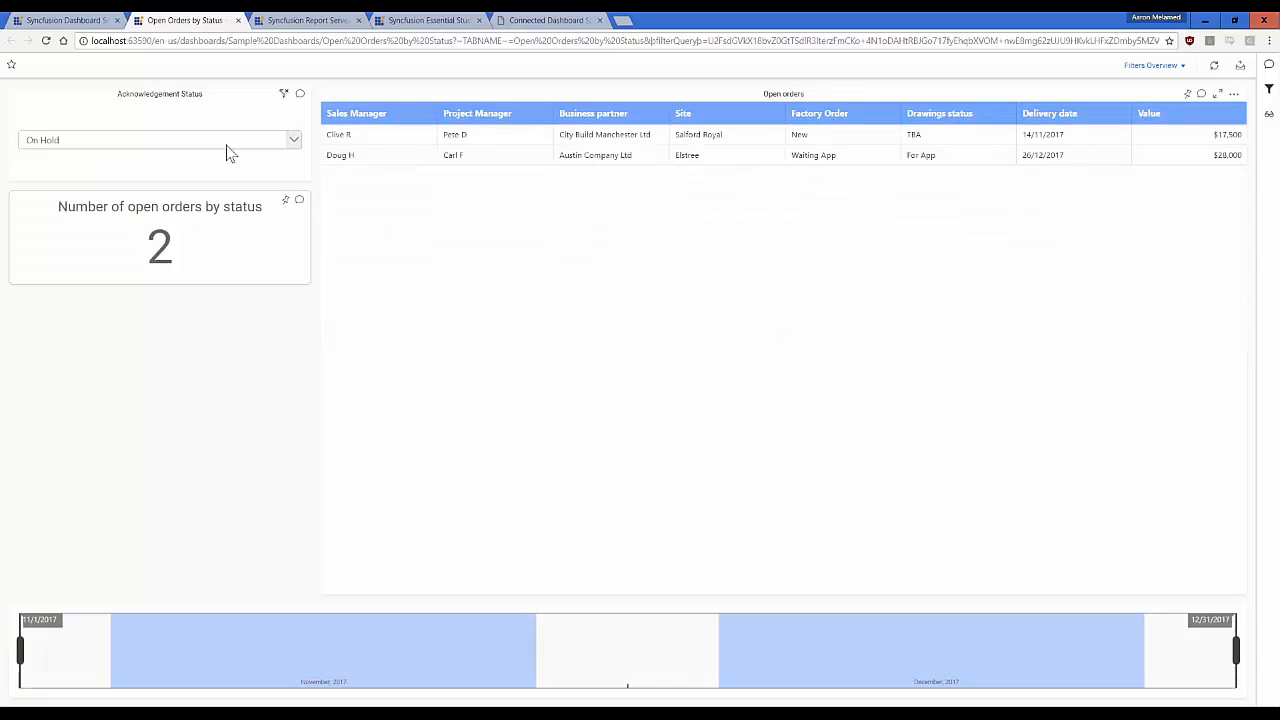
# Compare with Main Dashboard, filter open orders to Complete, then clear the master filter and close the linked dashboard.
pyautogui.click(78, 24)
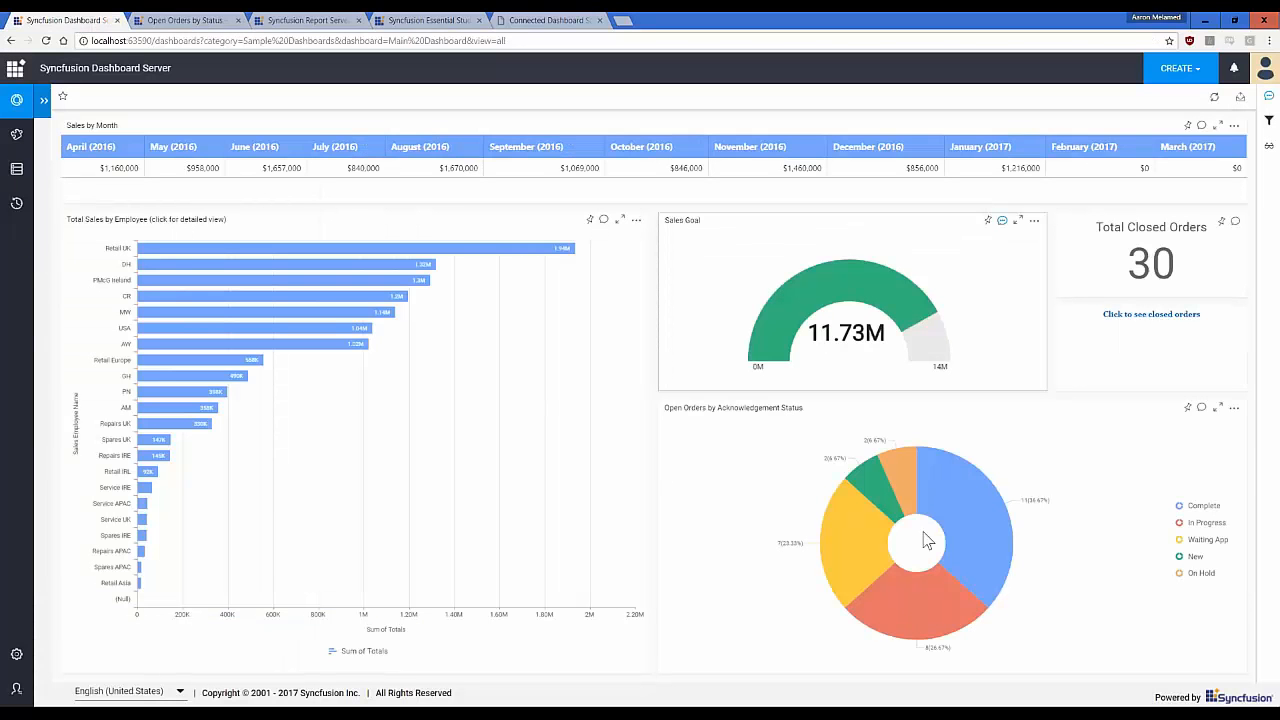
pyautogui.click(190, 21)
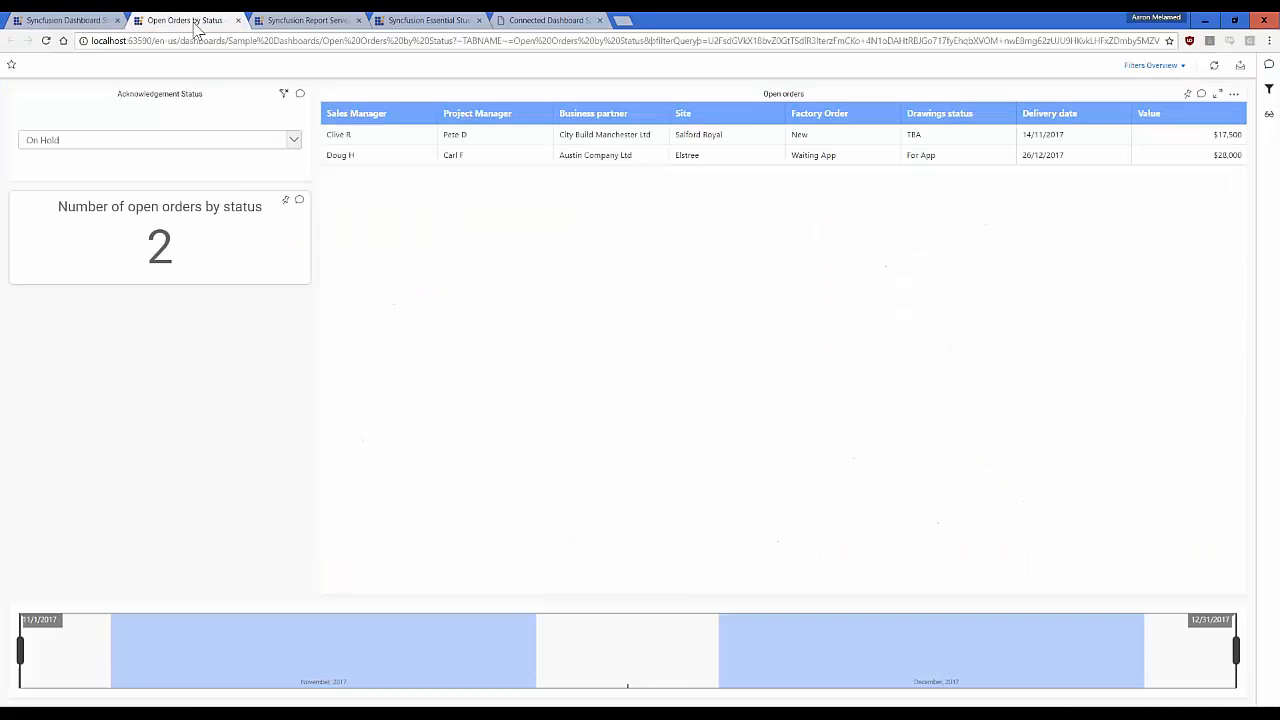
pyautogui.click(294, 139)
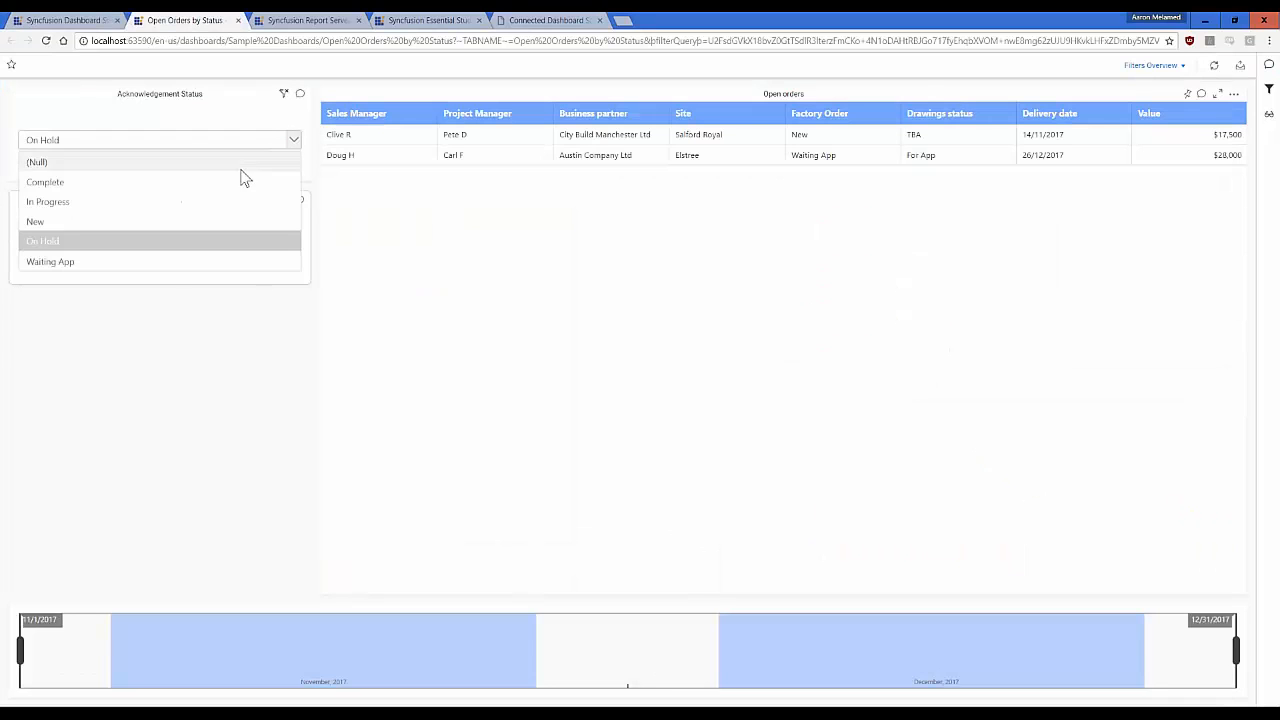
pyautogui.click(195, 196)
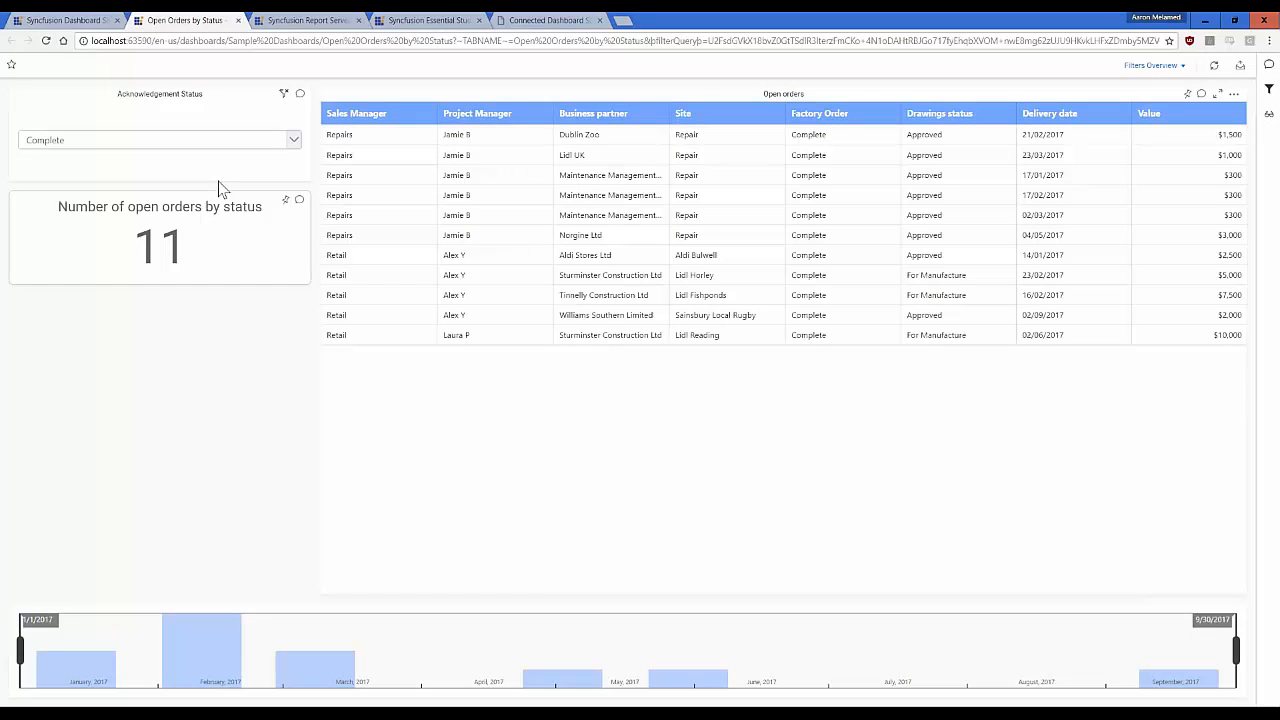
pyautogui.click(284, 93)
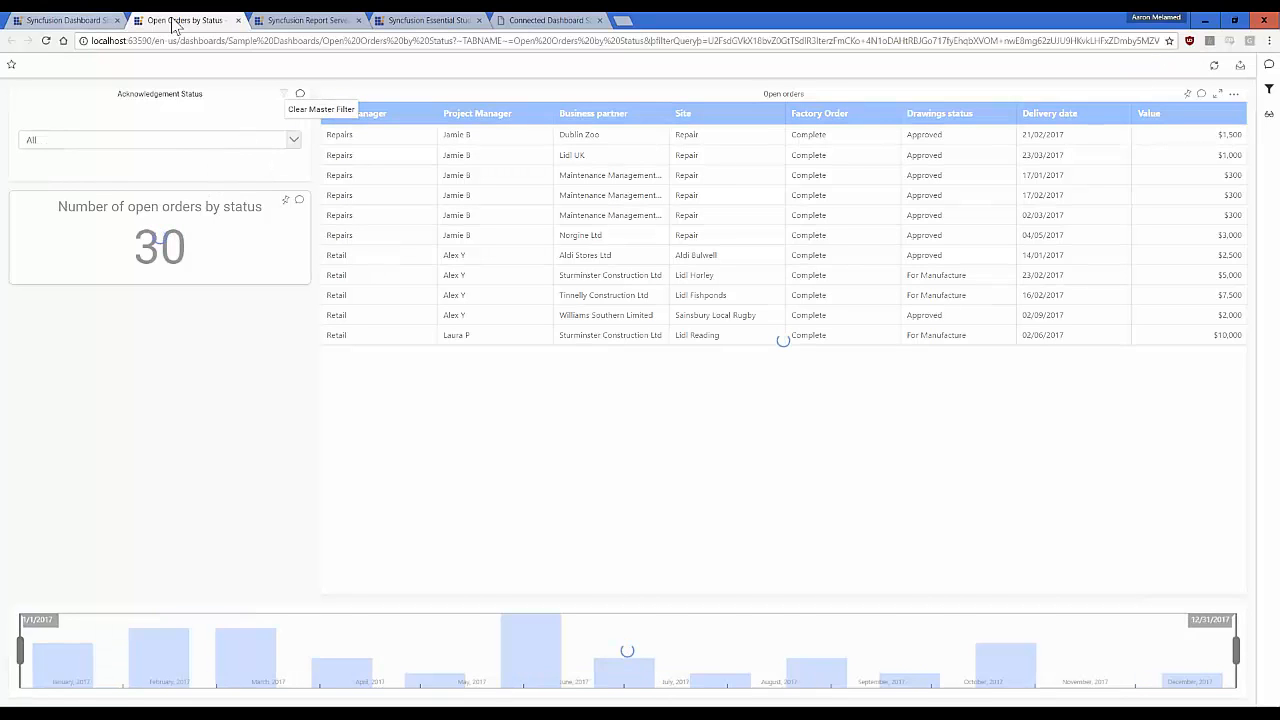
pyautogui.click(237, 20)
# Open the linked Sales by Month dashboard from the Retail UK bar, switch its sales rep to Retail IRL, and close it.
pyautogui.moveTo(964, 476)
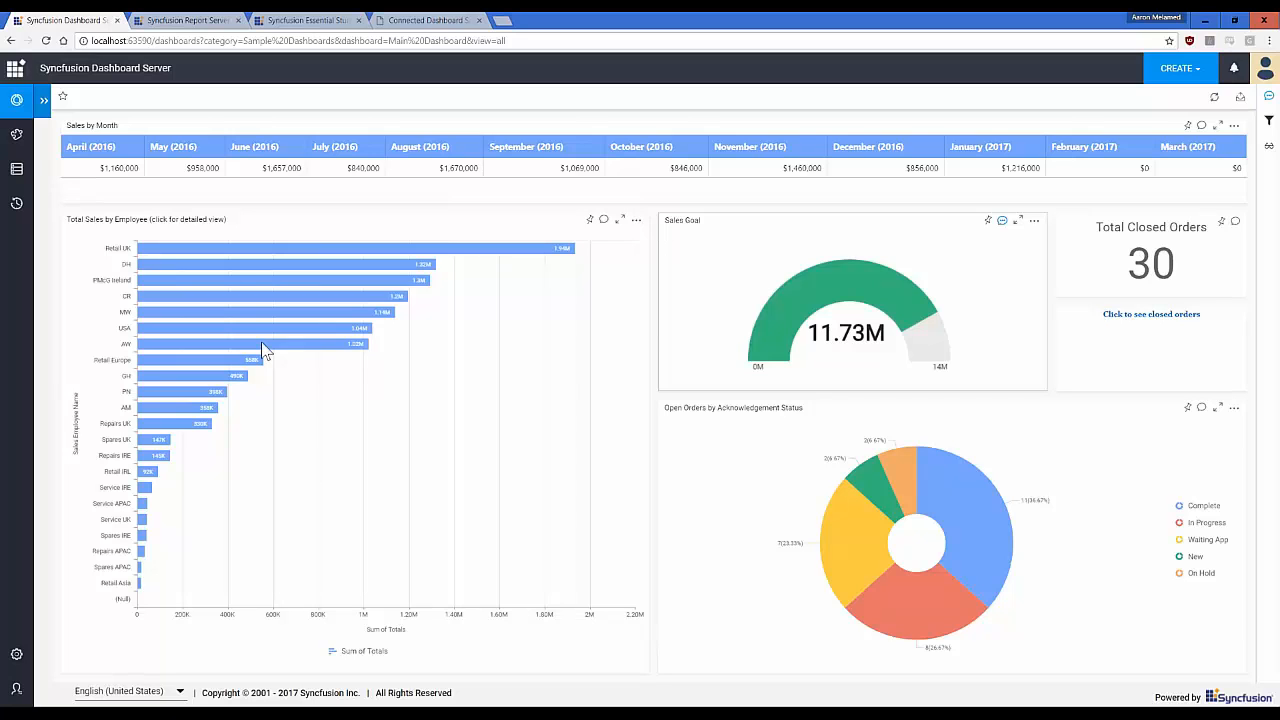
pyautogui.click(292, 252)
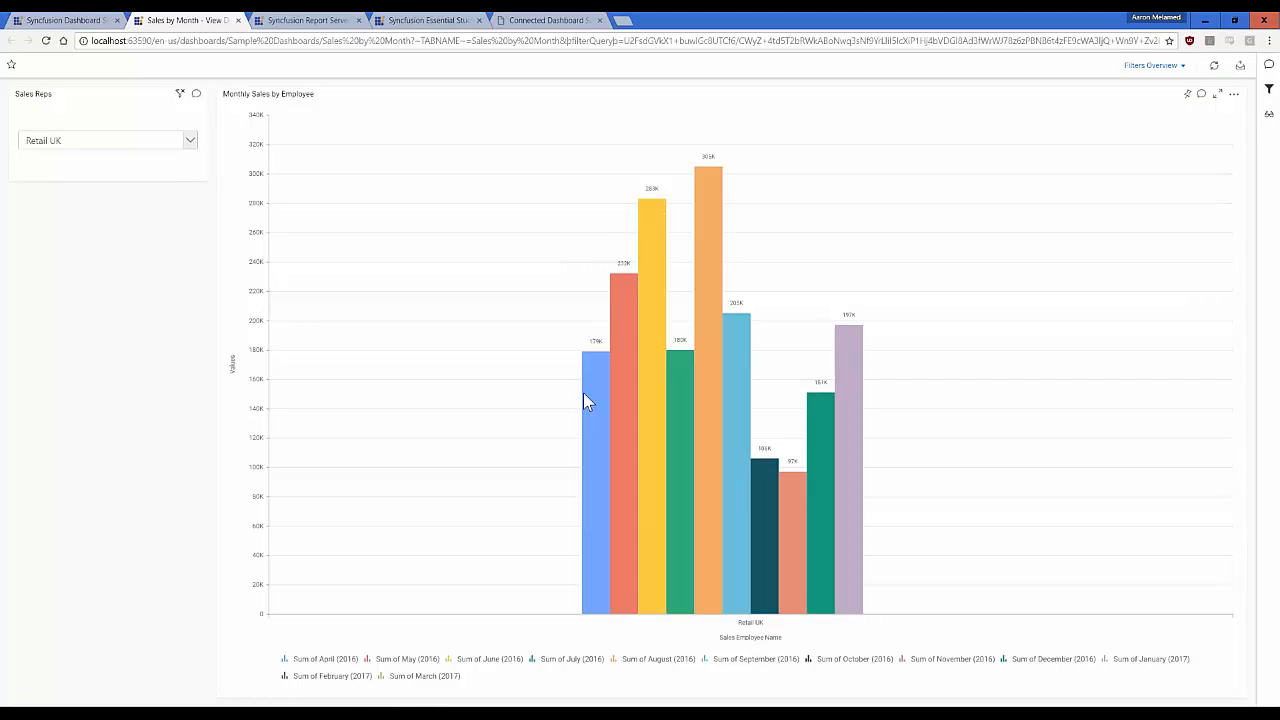
pyautogui.click(192, 146)
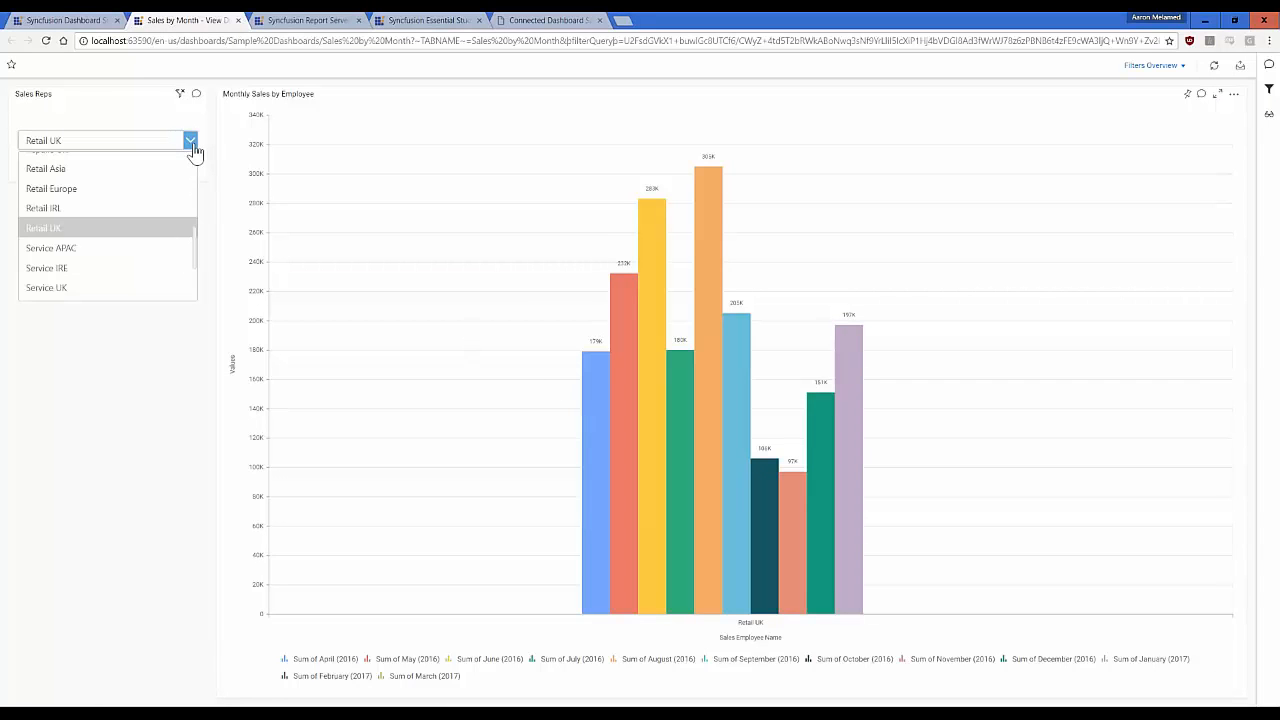
pyautogui.click(142, 210)
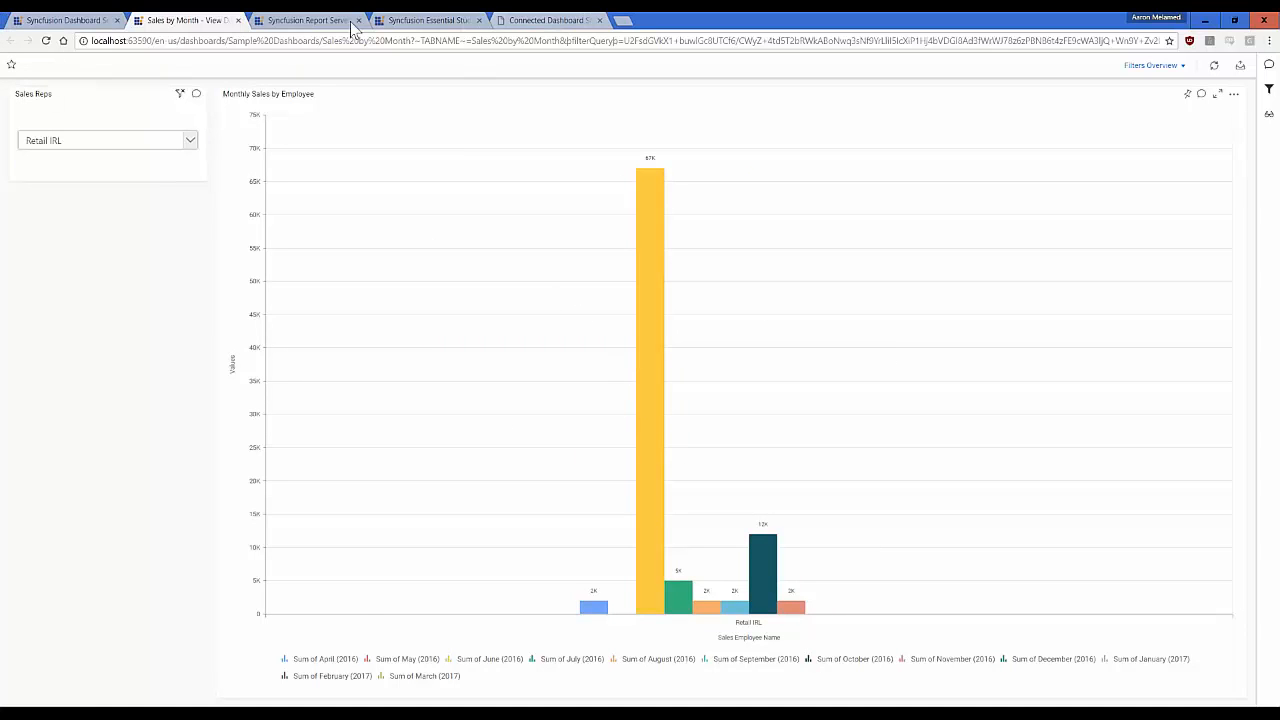
pyautogui.click(238, 20)
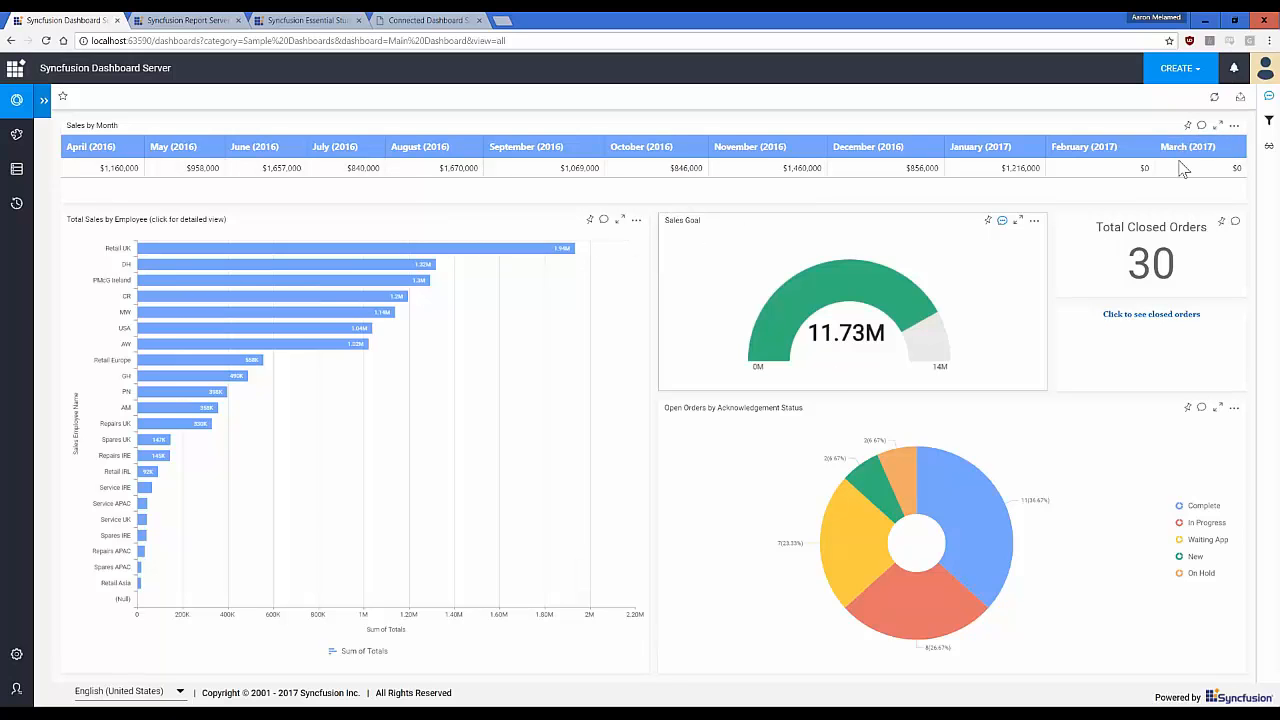
# Pin the Sales by Month widget to the existing homepage Homepage1.
pyautogui.click(1188, 127)
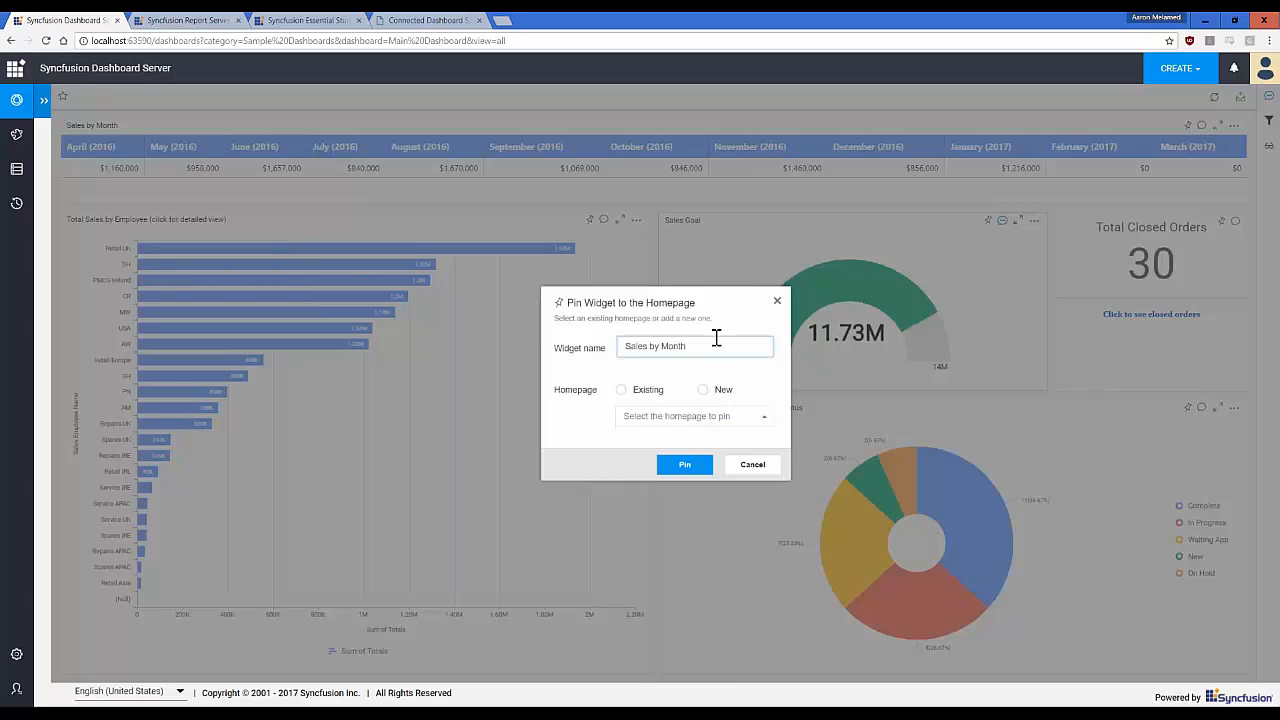
pyautogui.click(622, 391)
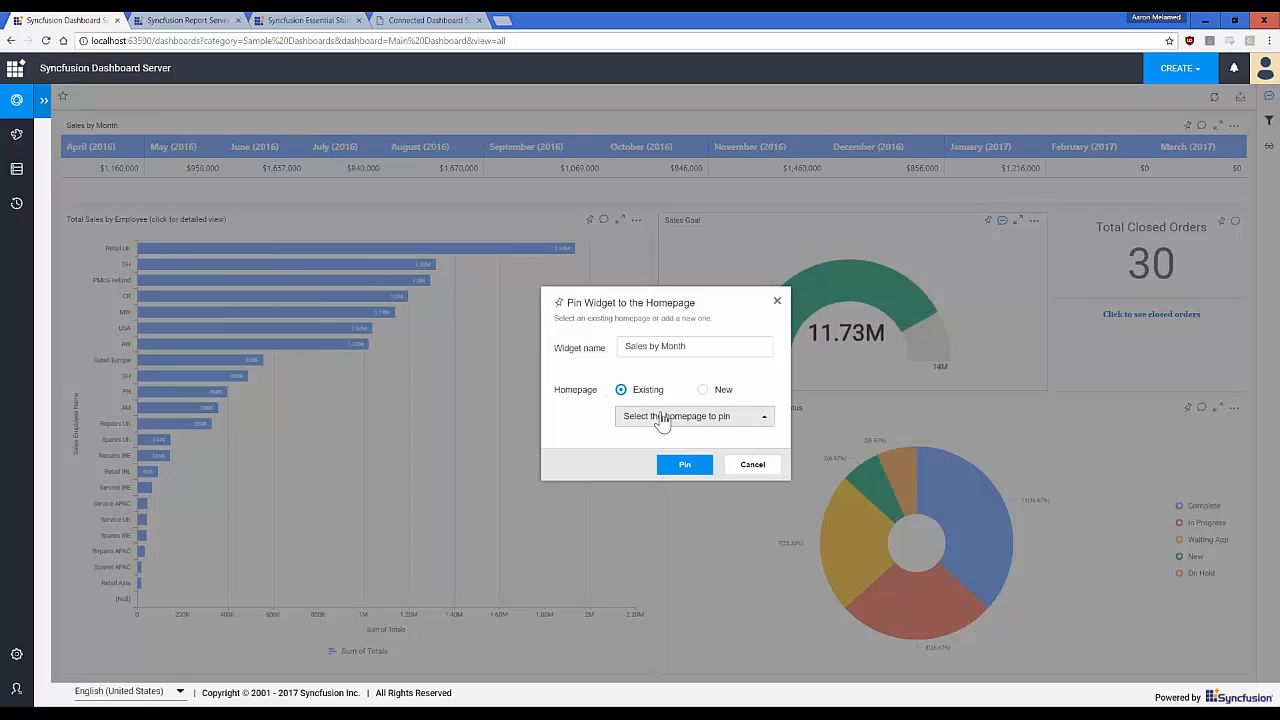
pyautogui.click(661, 418)
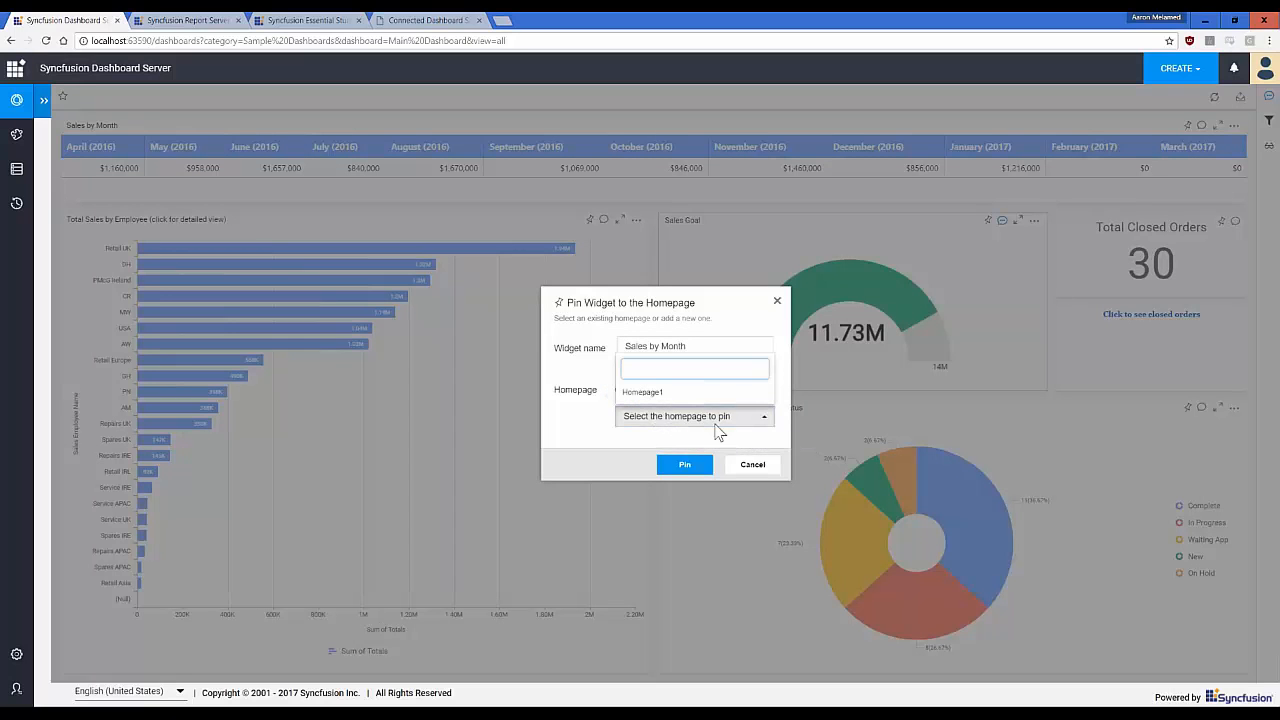
pyautogui.click(666, 394)
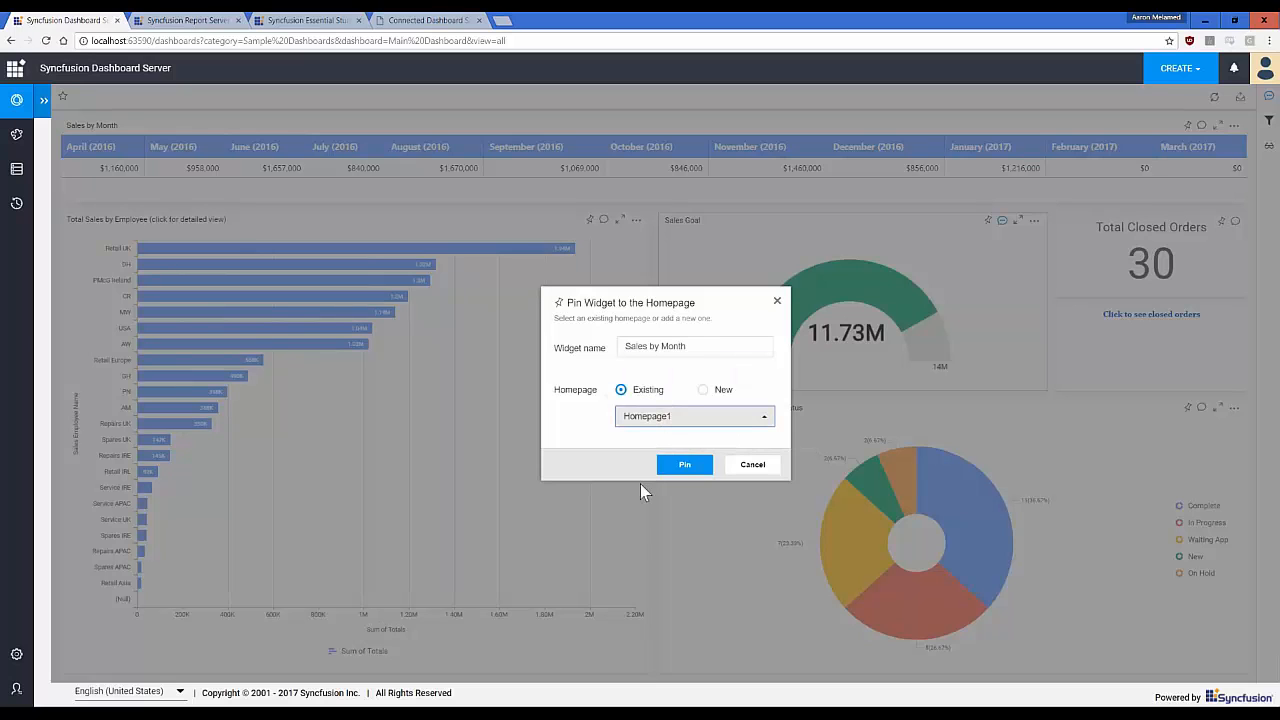
pyautogui.click(688, 465)
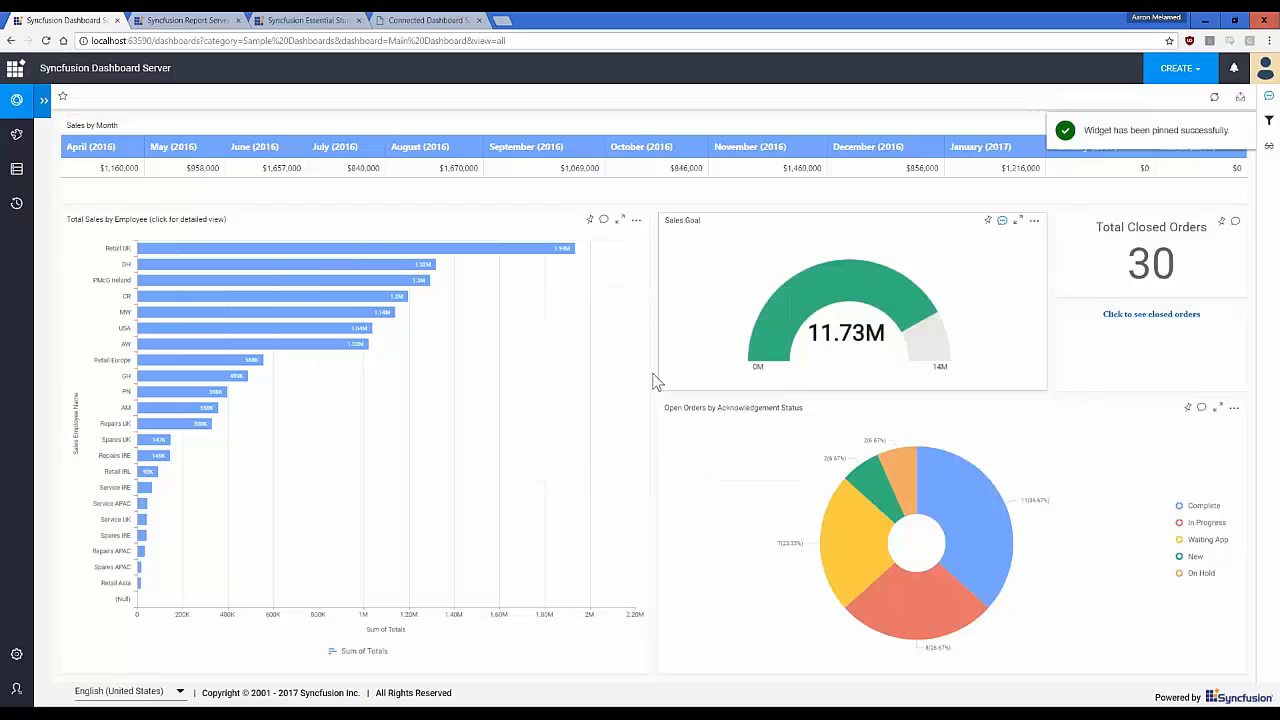
# Open Homepage1 and examine its pinned widgets, including Total sales by country.
pyautogui.click(15, 73)
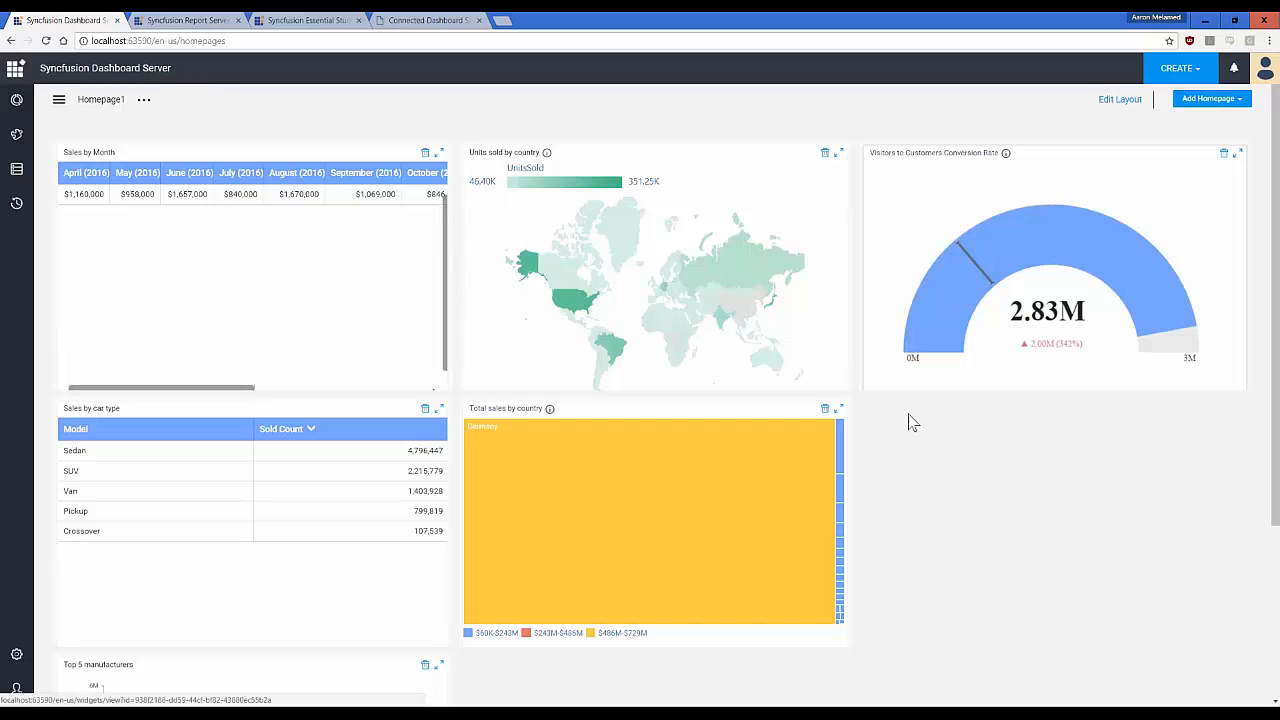
pyautogui.scroll(-2, 943, 437)
pyautogui.scroll(2, 890, 436)
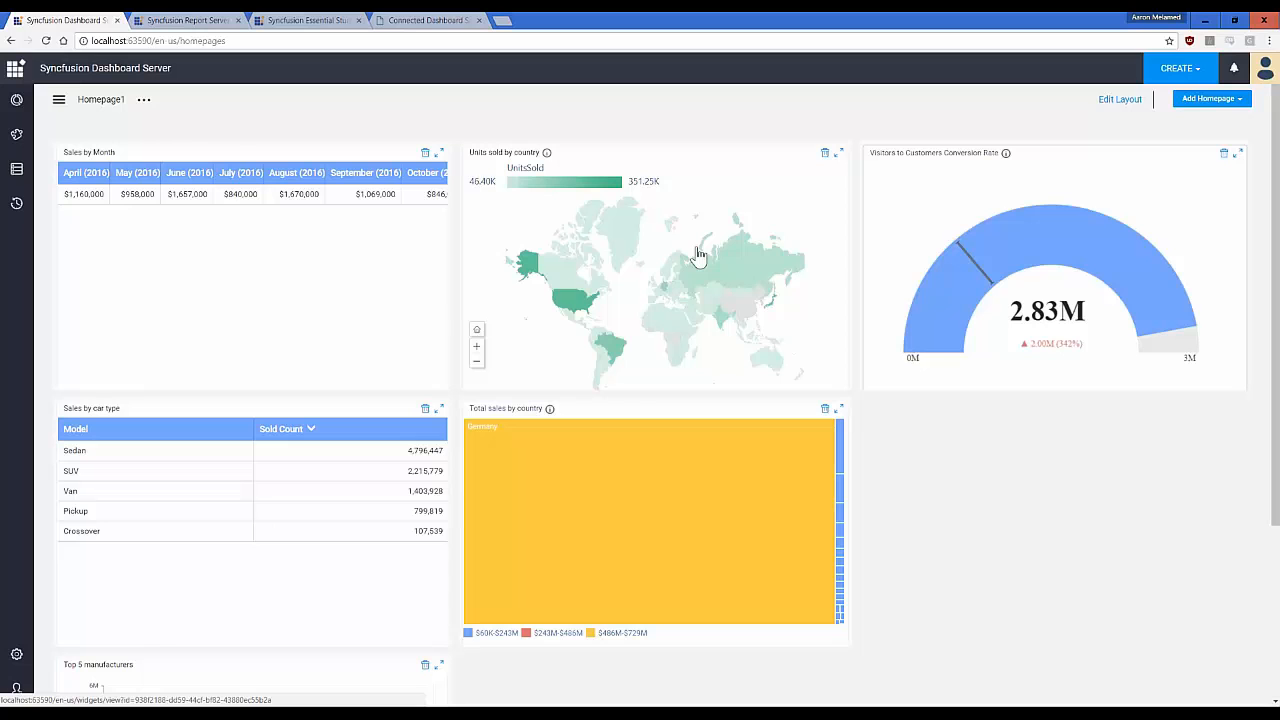
pyautogui.moveTo(674, 472)
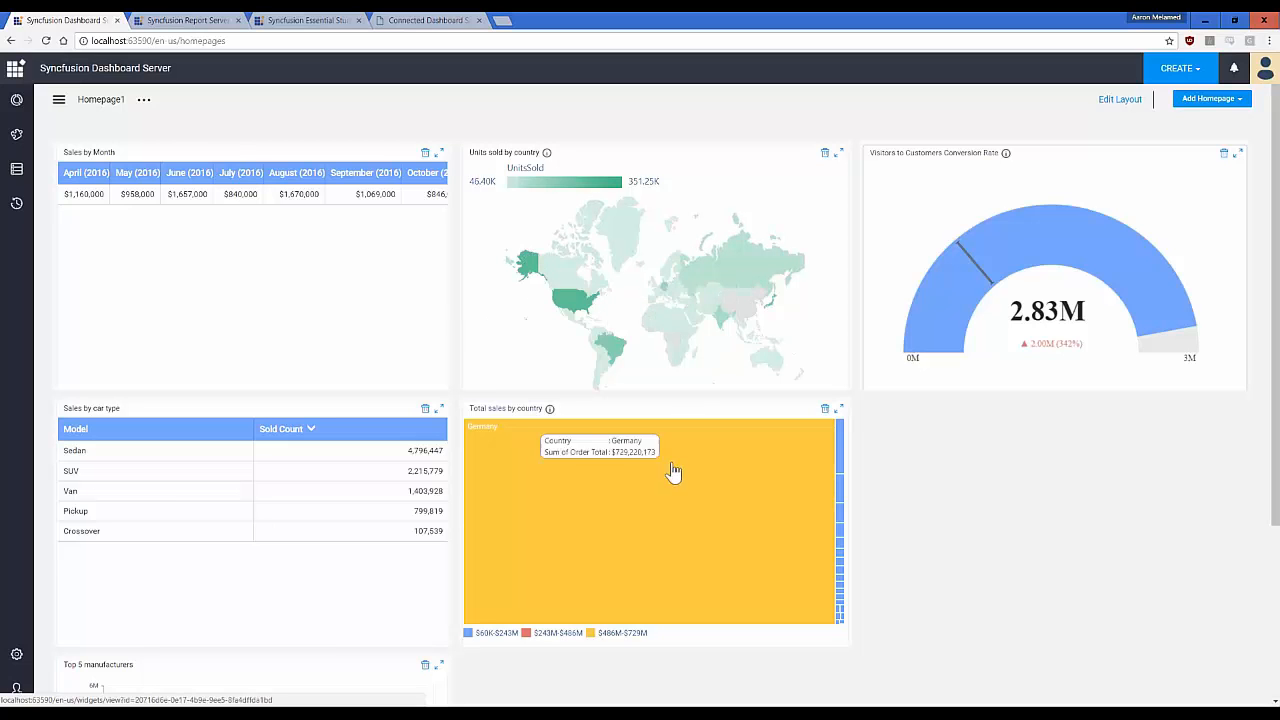
# Move the Units sold by country map to the third column and the conversion rate gauge below Total sales by country, and view the add-homepage options.
pyautogui.moveTo(705, 155); pyautogui.dragTo(1050, 437)
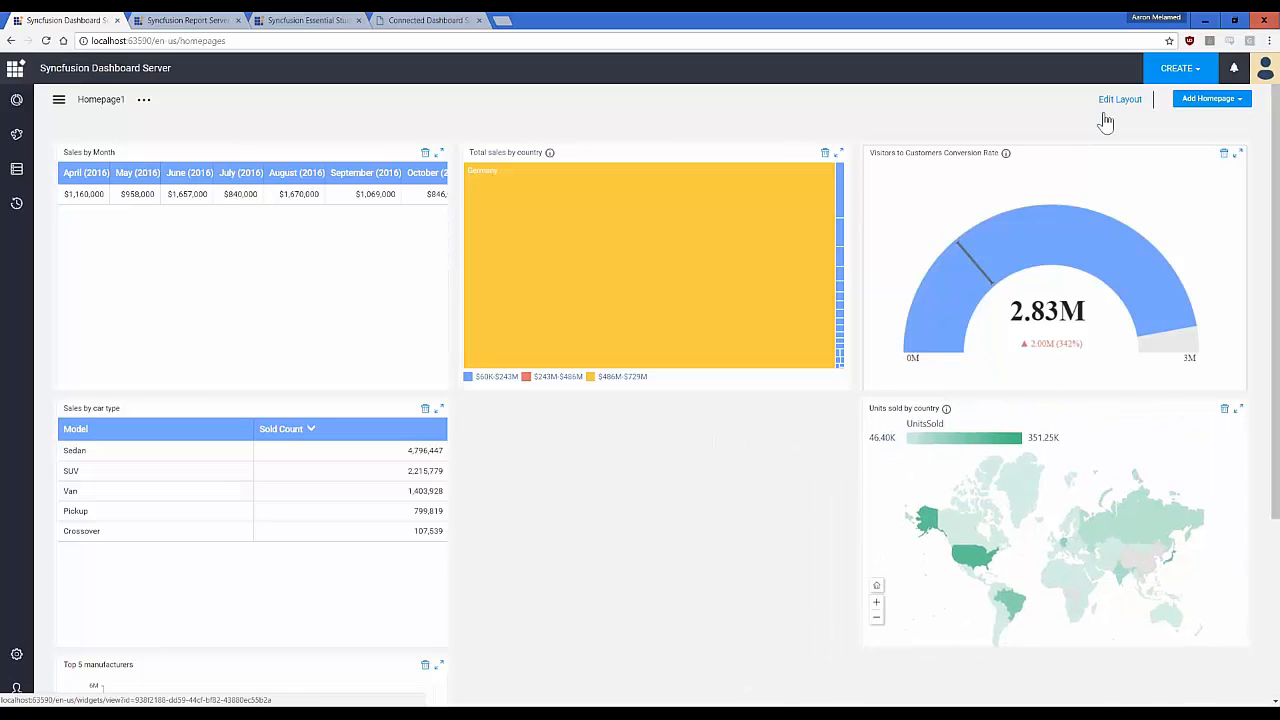
pyautogui.moveTo(1084, 147); pyautogui.dragTo(680, 420)
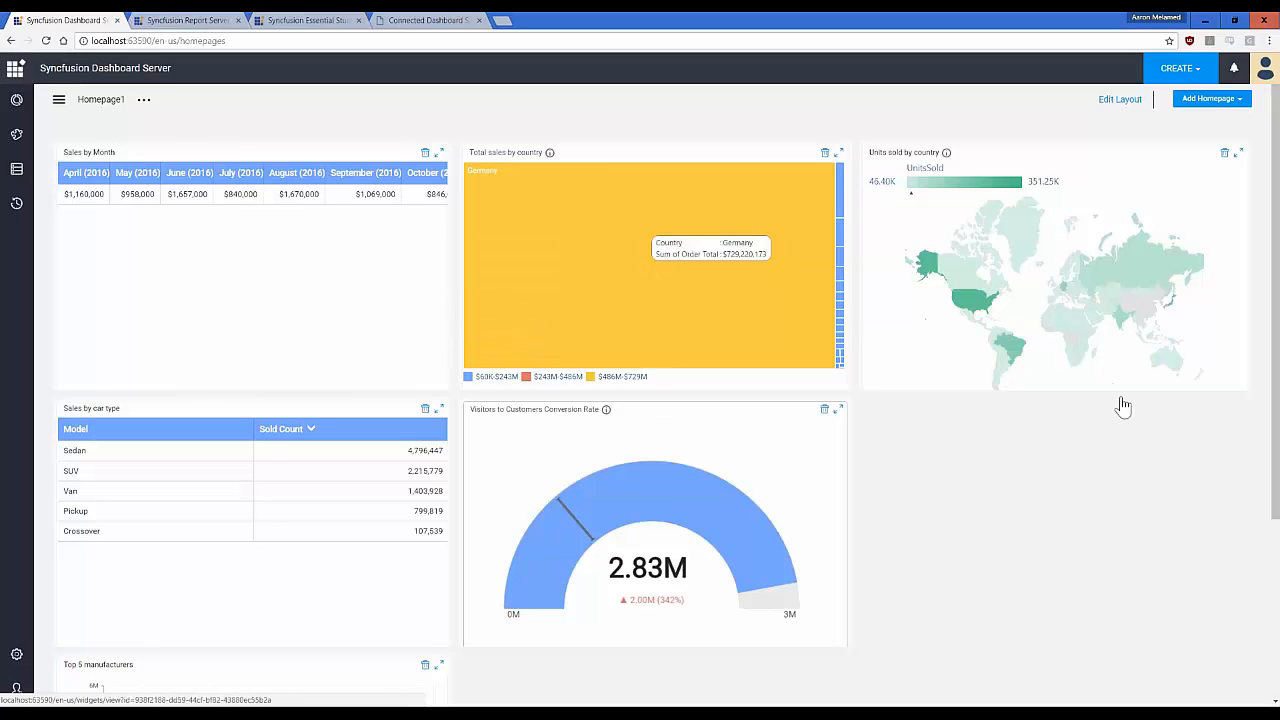
pyautogui.click(1228, 100)
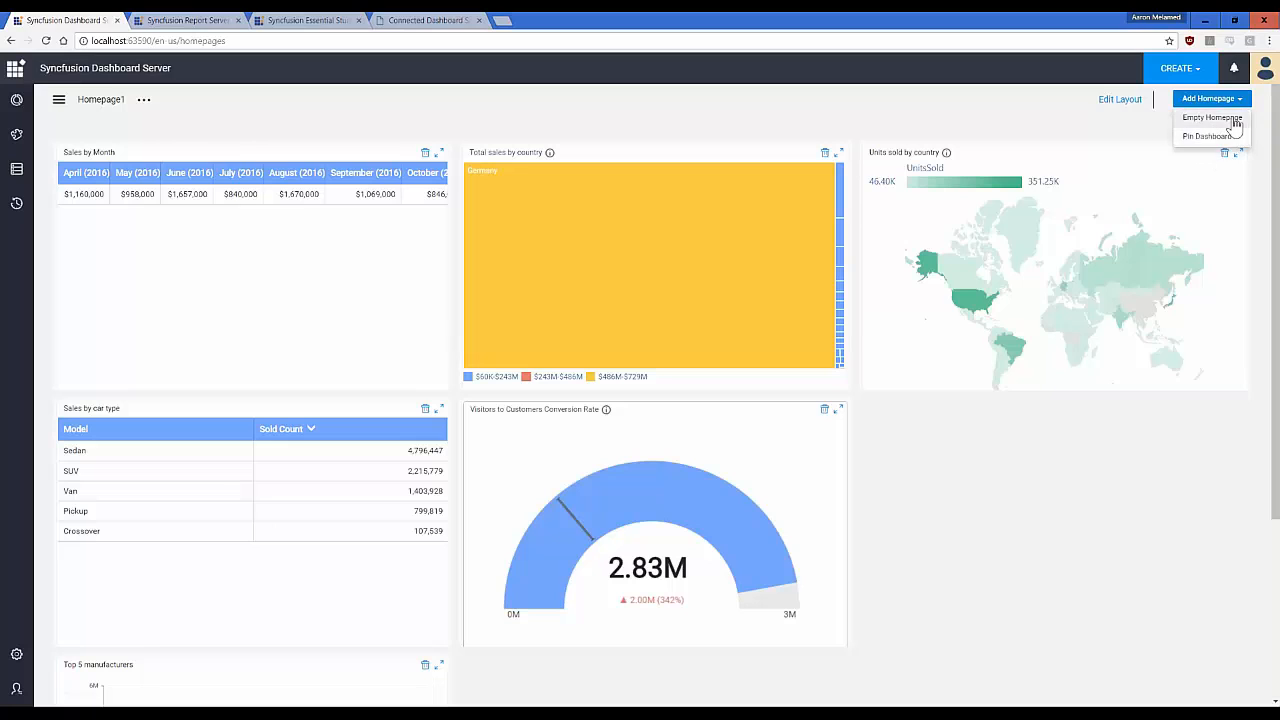
pyautogui.click(1097, 549)
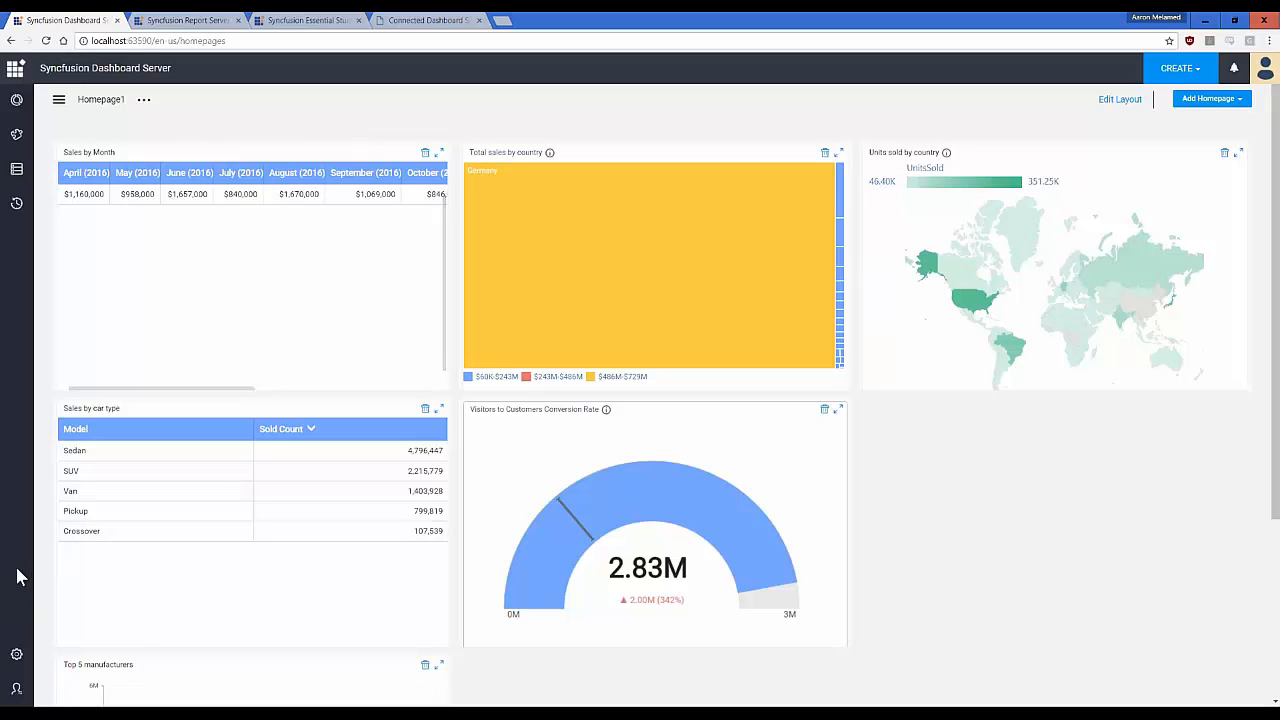
# Examine the server's email, notification and site administration settings, including the site's images and display options.
pyautogui.click(18, 658)
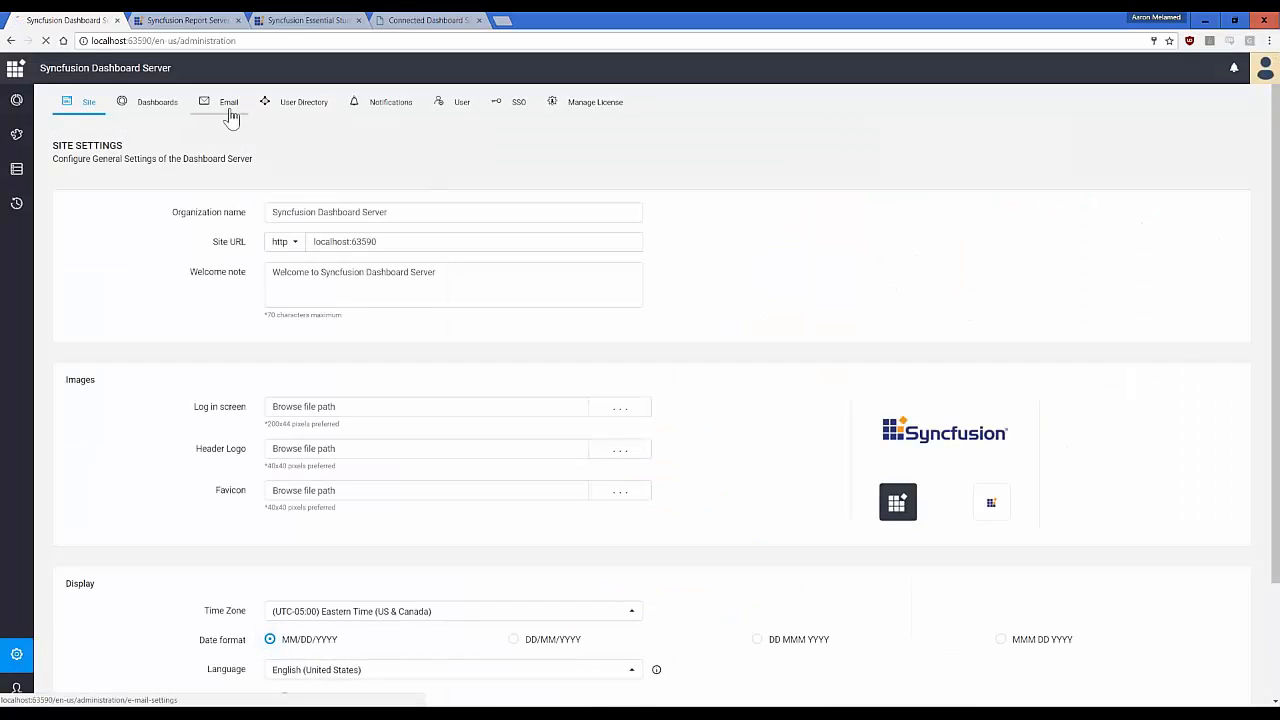
pyautogui.click(229, 110)
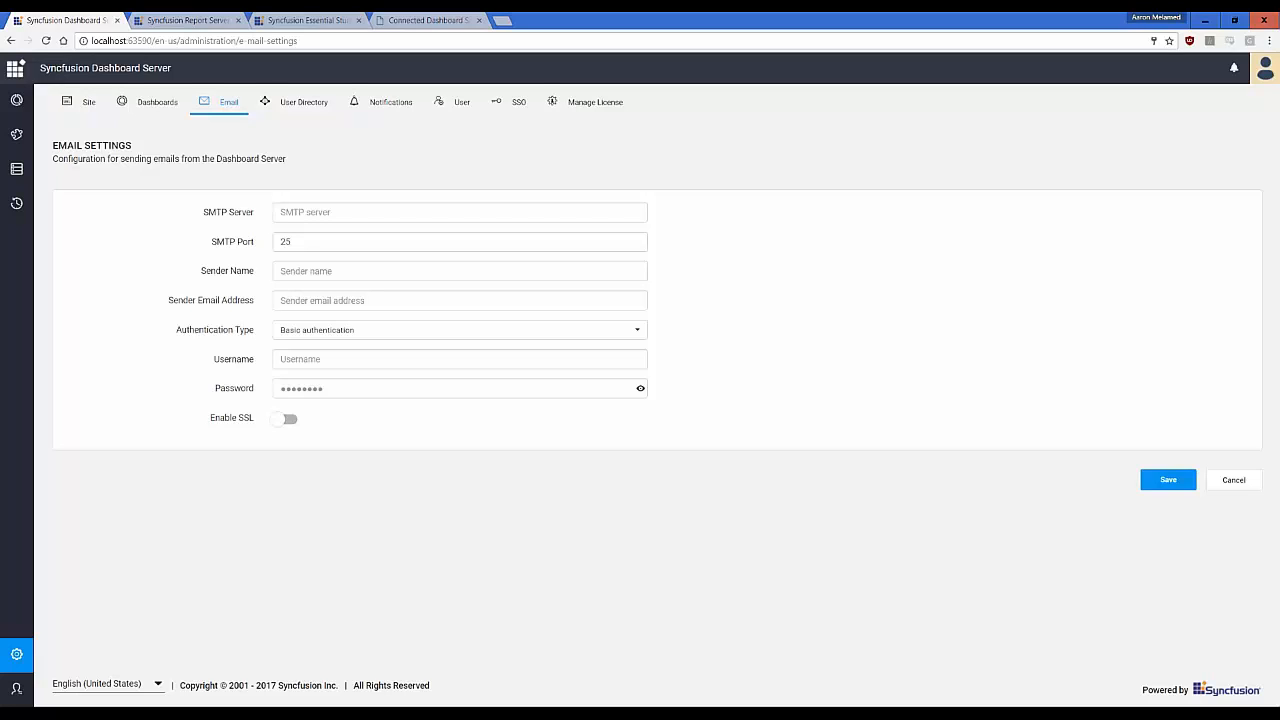
pyautogui.click(390, 106)
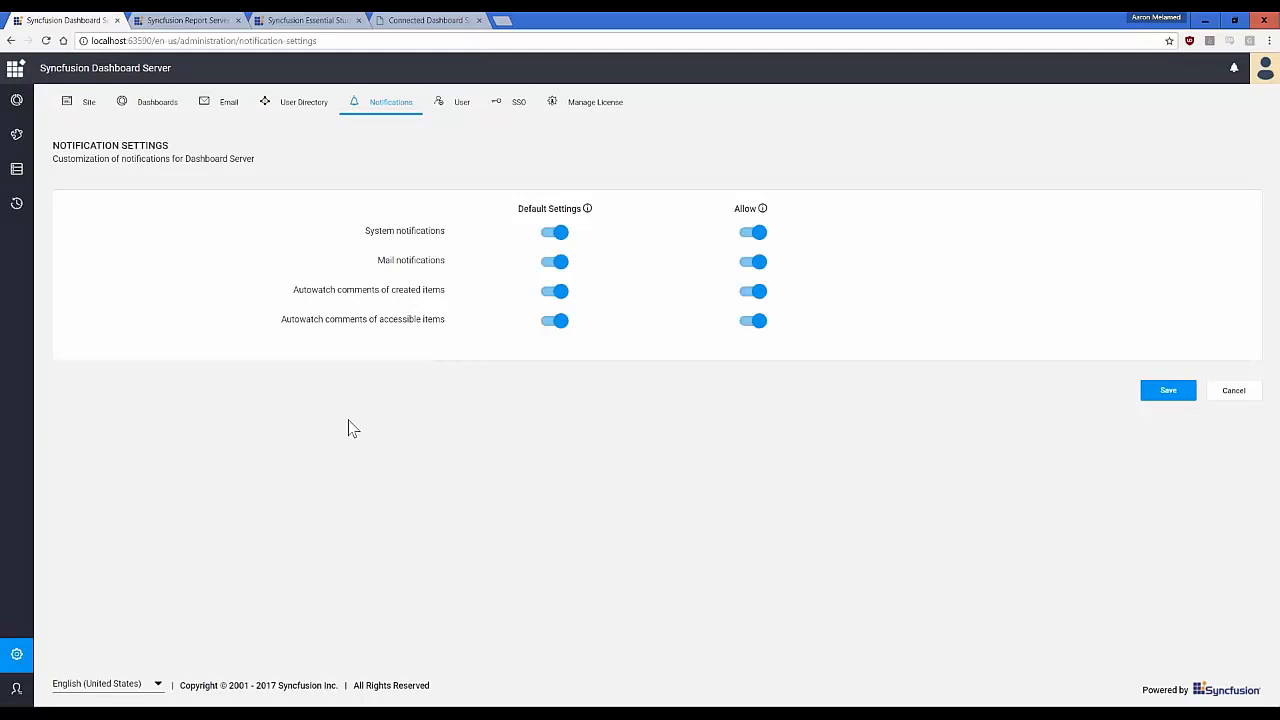
pyautogui.click(98, 108)
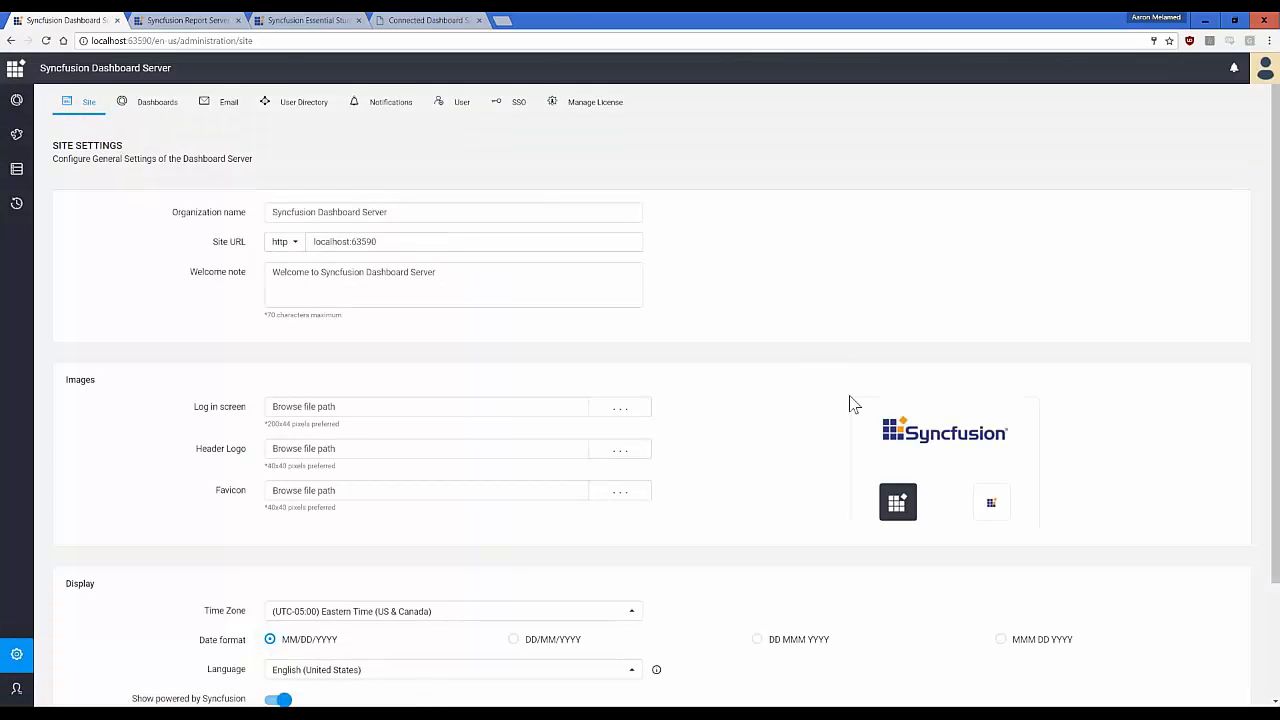
pyautogui.scroll(-2, 830, 420)
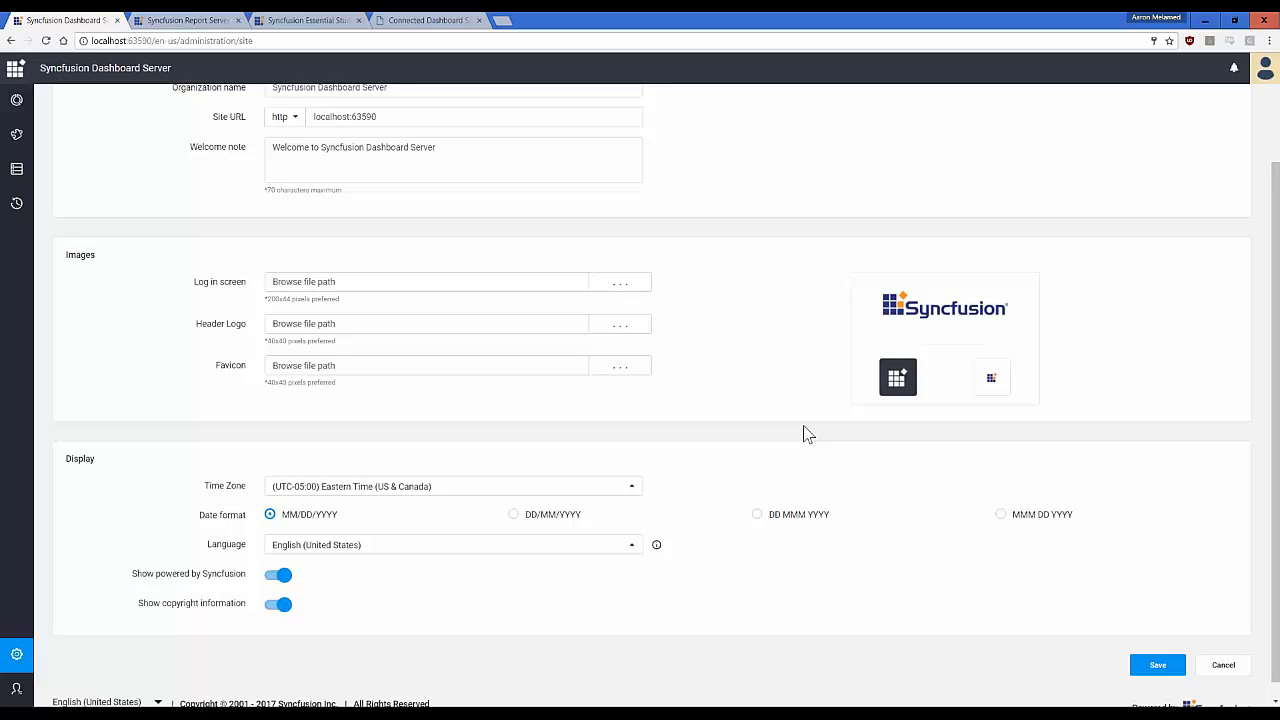
pyautogui.scroll(-1, 617, 543)
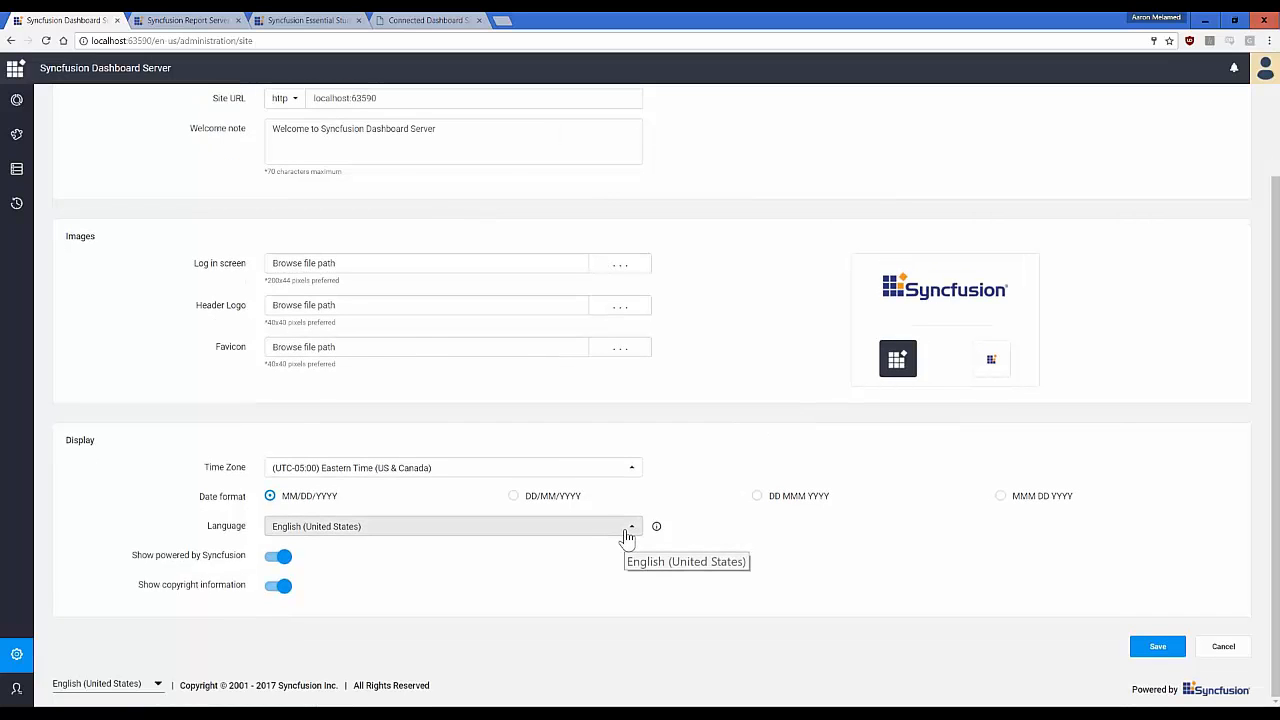
# Check the site's available display languages and the single sign-on settings, and return to the dashboard list.
pyautogui.click(627, 530)
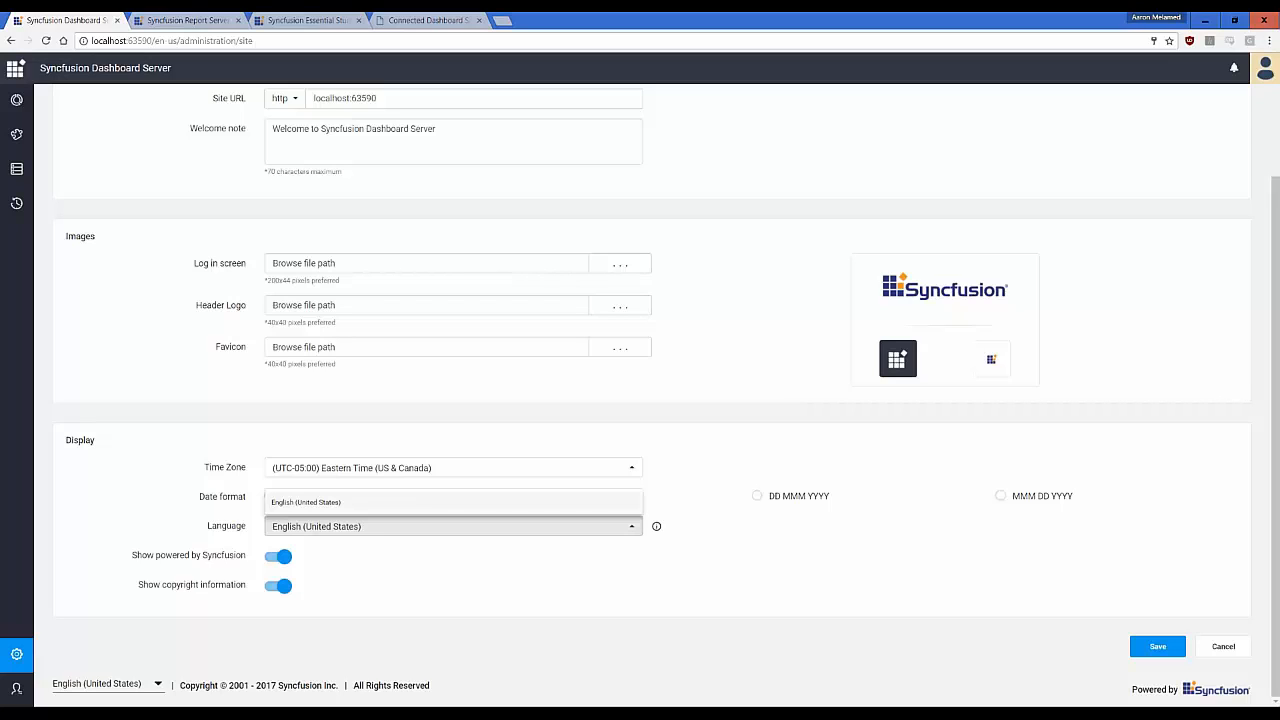
pyautogui.click(662, 512)
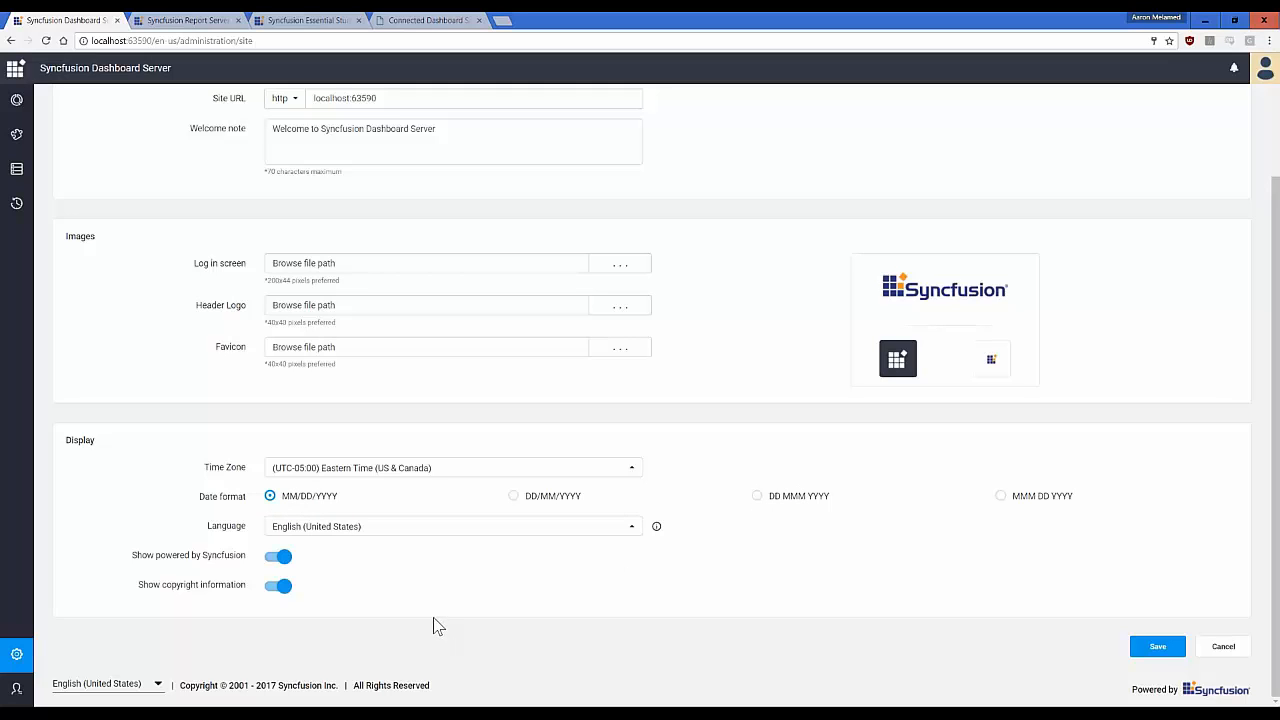
pyautogui.scroll(3, 434, 623)
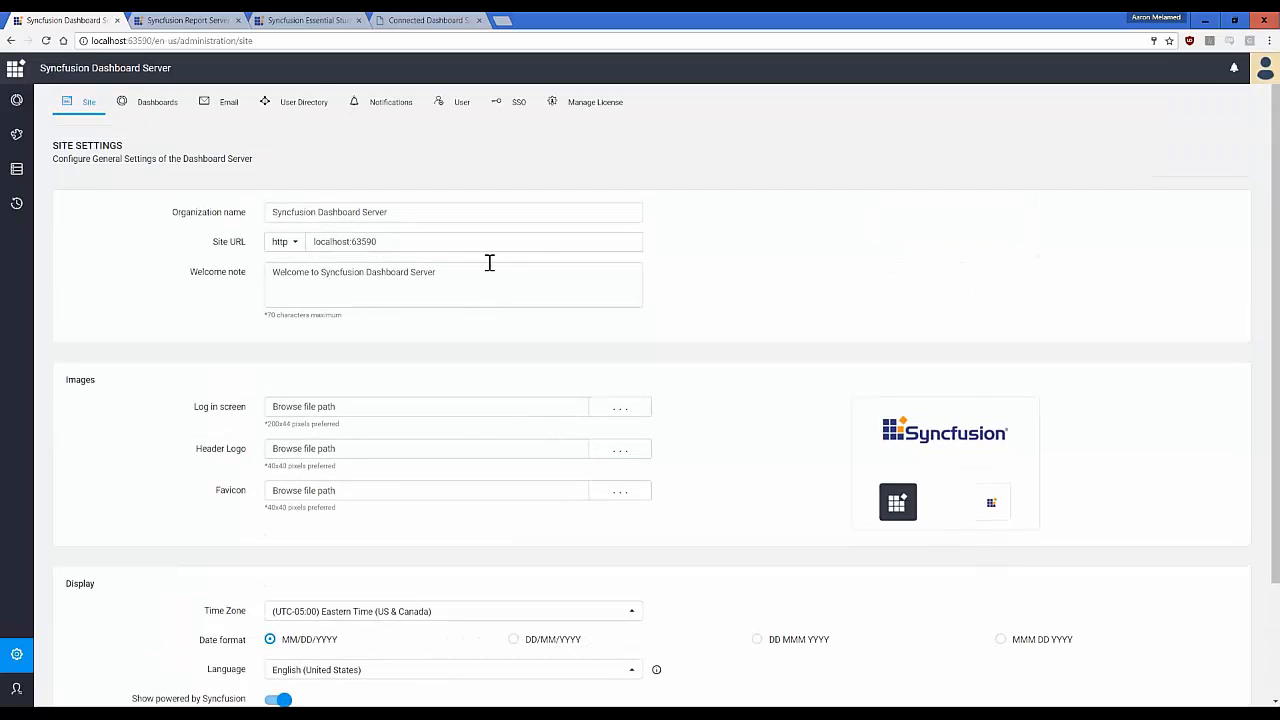
pyautogui.click(519, 104)
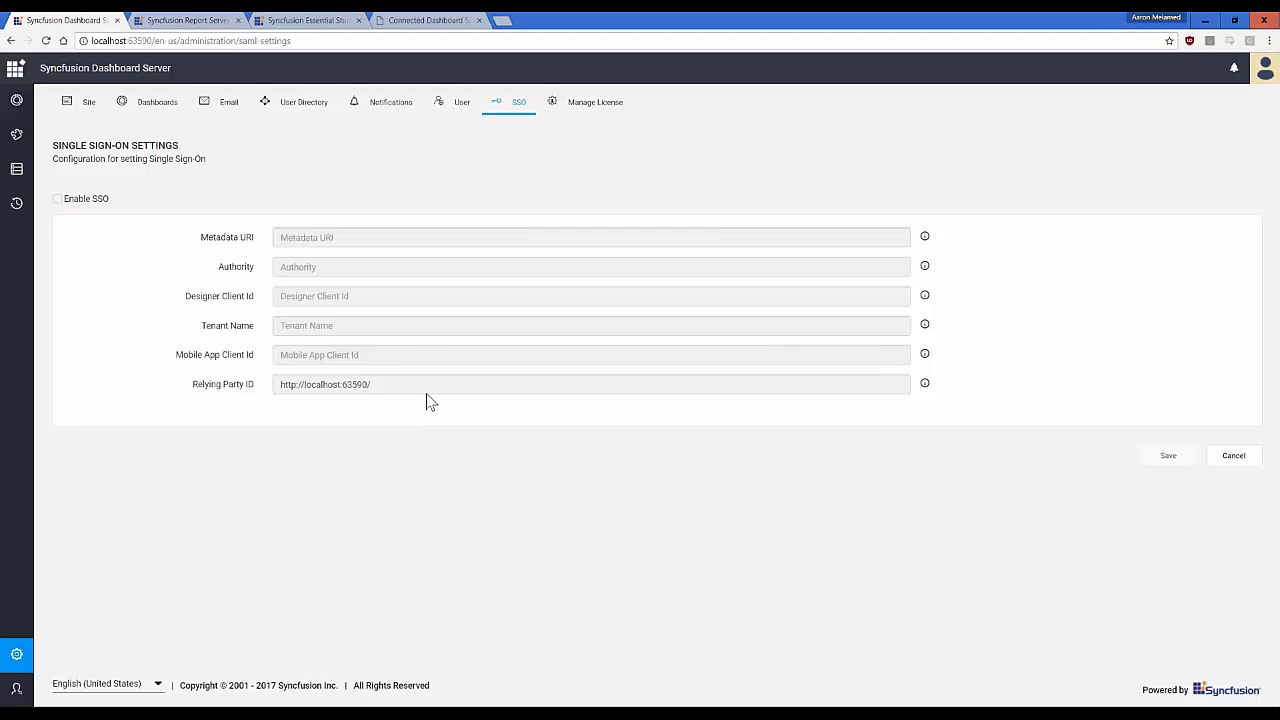
pyautogui.click(24, 115)
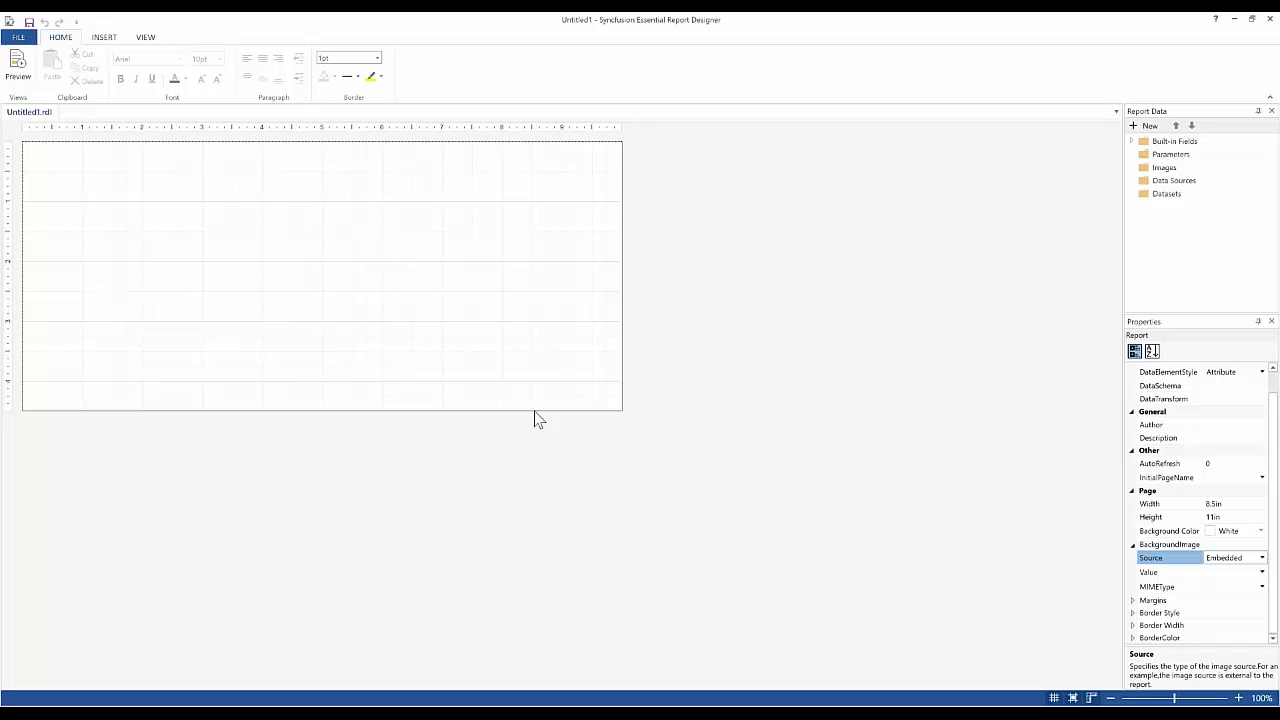
# In Report Designer, examine the connection types offered for a new embedded data source, and cancel without adding it.
pyautogui.rightClick(1152, 181)
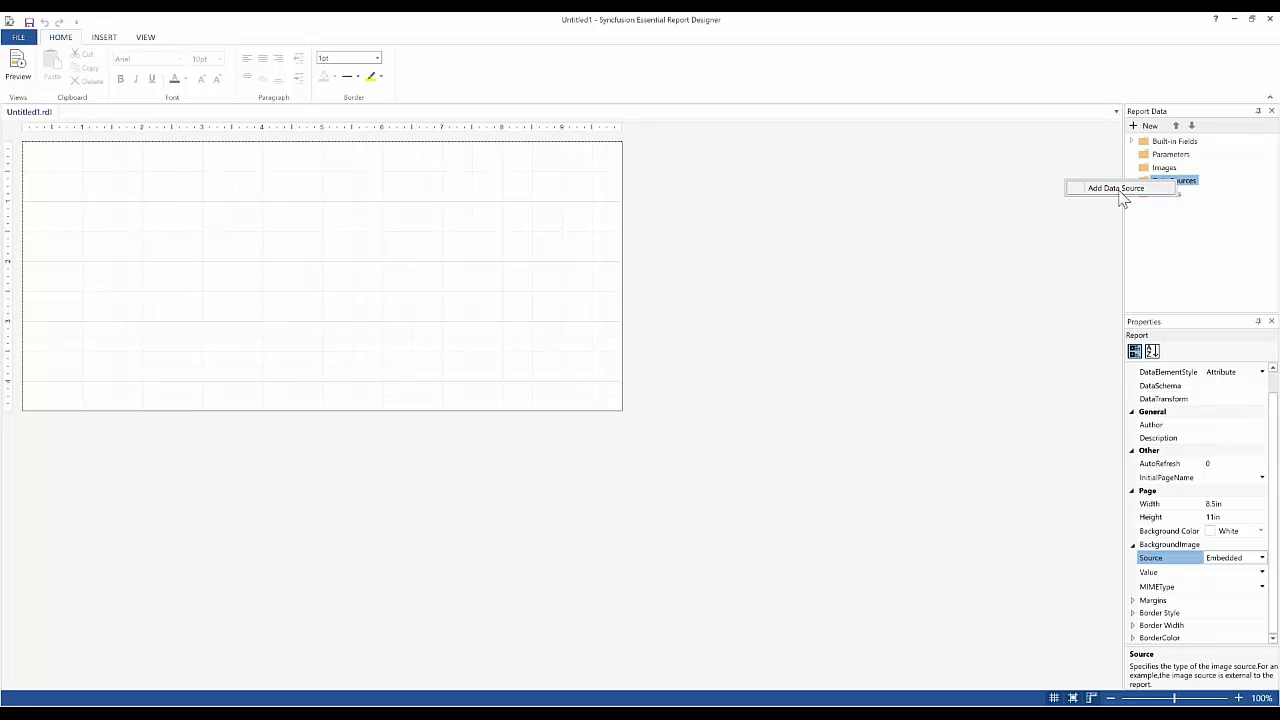
pyautogui.click(1175, 189)
pyautogui.click(1149, 127)
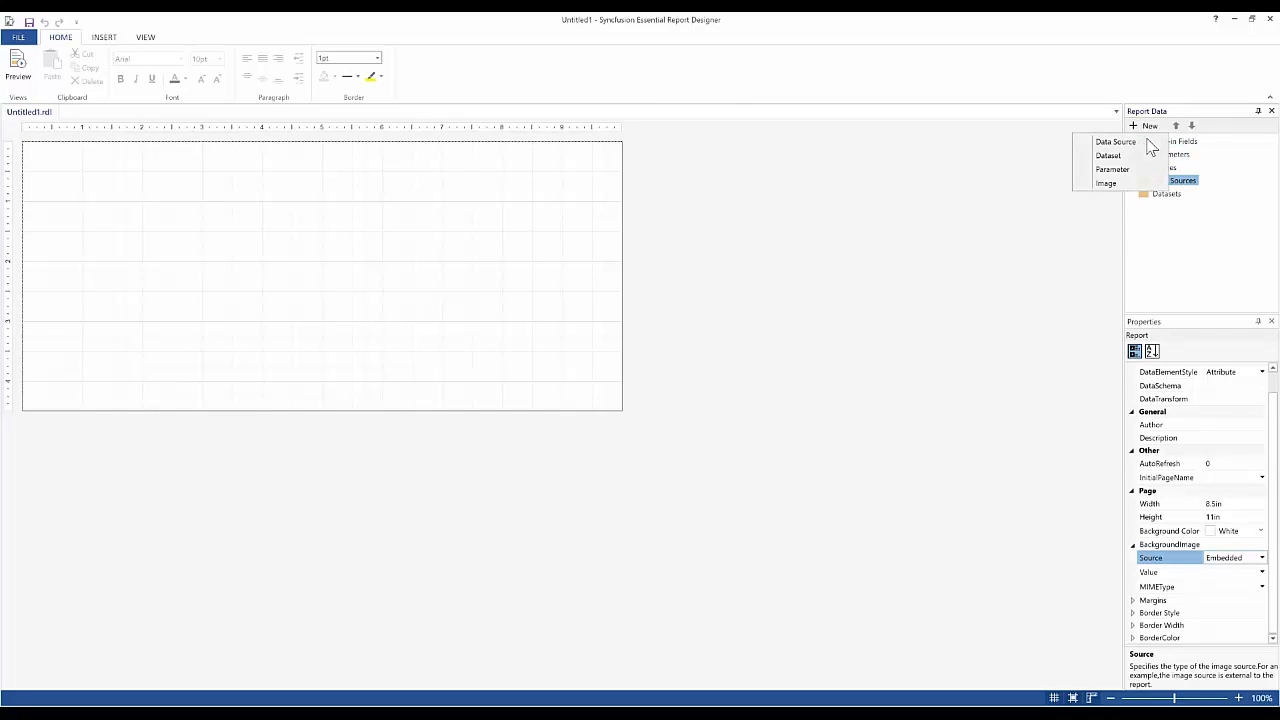
pyautogui.click(1118, 142)
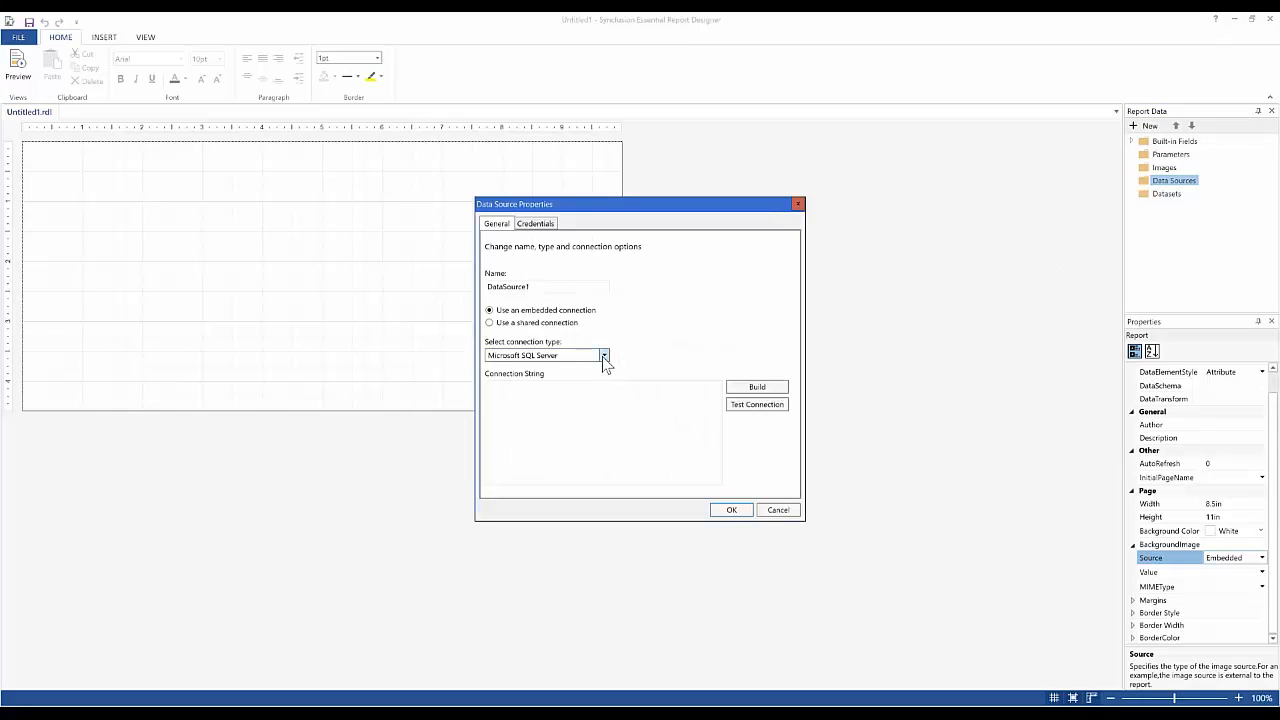
pyautogui.click(604, 358)
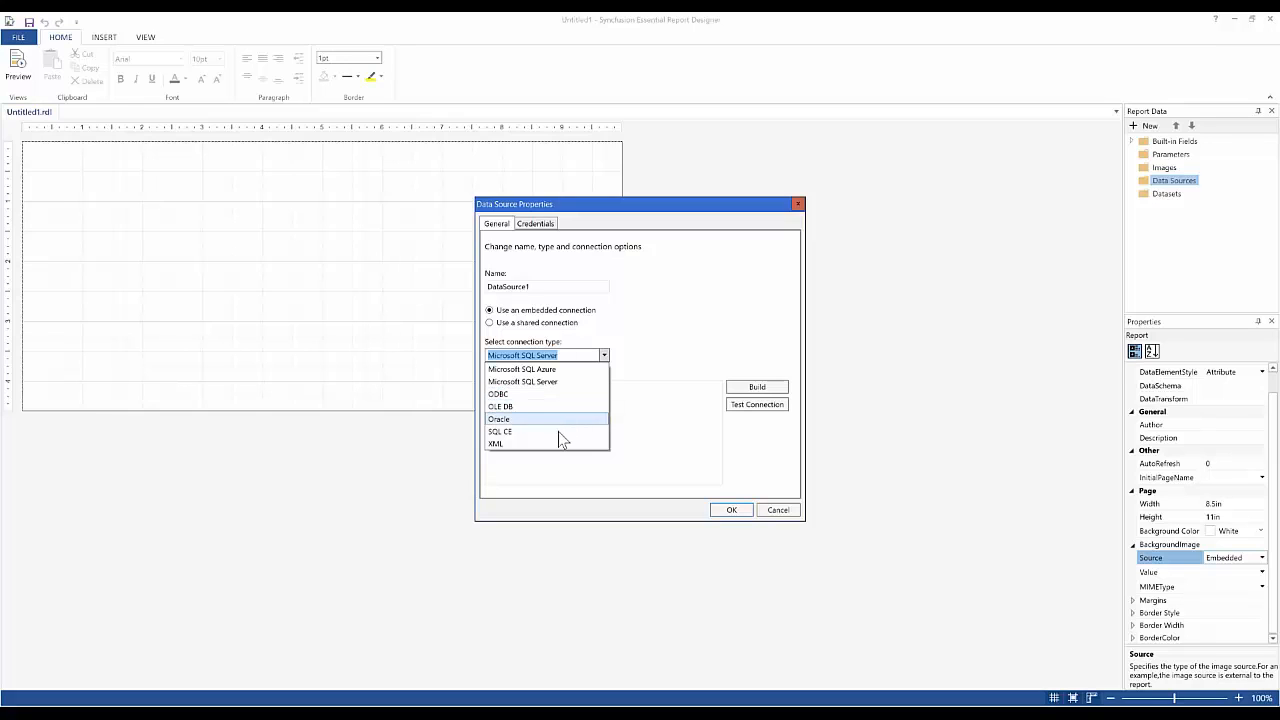
pyautogui.click(657, 308)
pyautogui.click(769, 512)
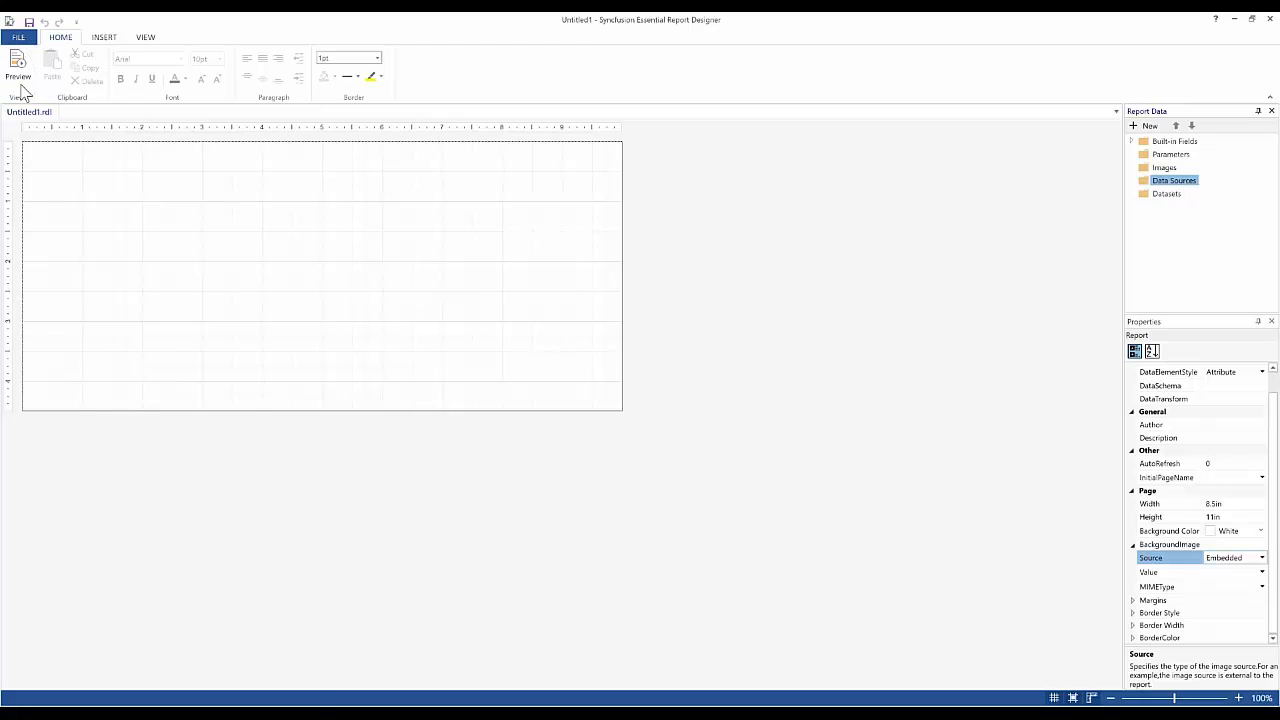
# Open the Company Sales report, preview it and return to its design view.
pyautogui.click(18, 37)
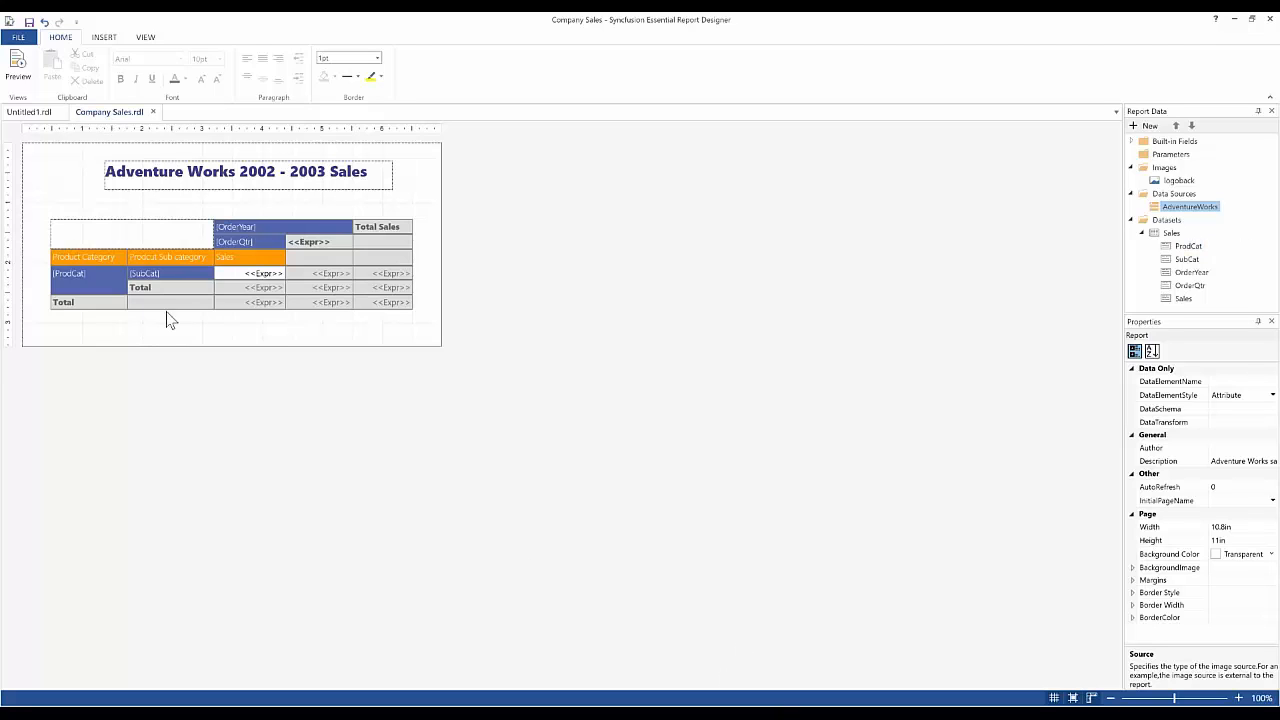
pyautogui.click(14, 72)
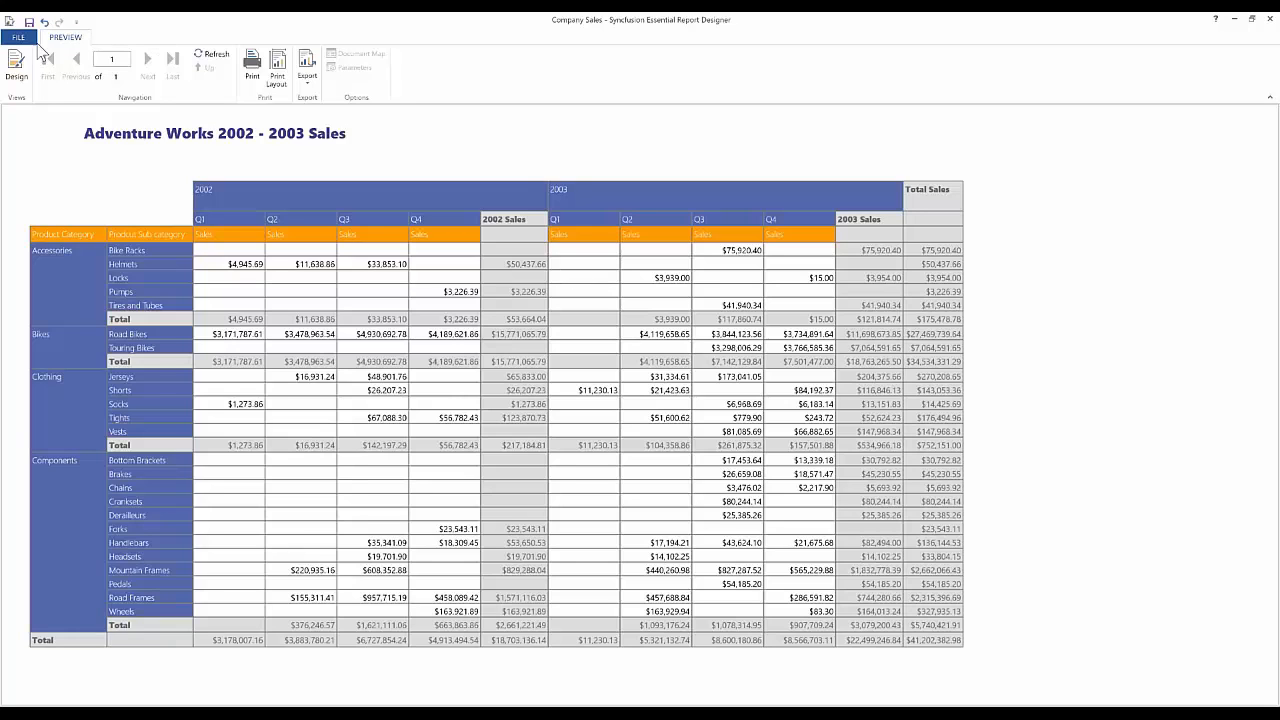
pyautogui.click(20, 68)
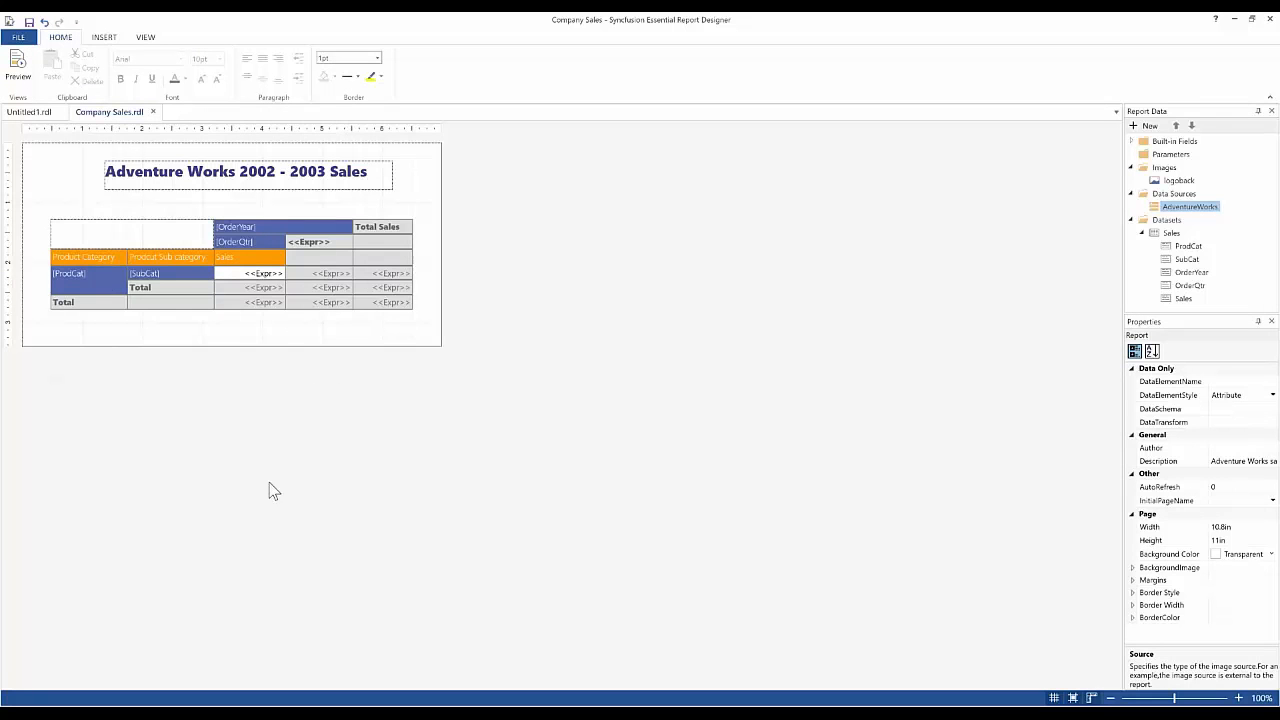
# Examine the Table Wizard's dataset and field arrangement pages for the Sales dataset, and cancel the wizard.
pyautogui.click(103, 38)
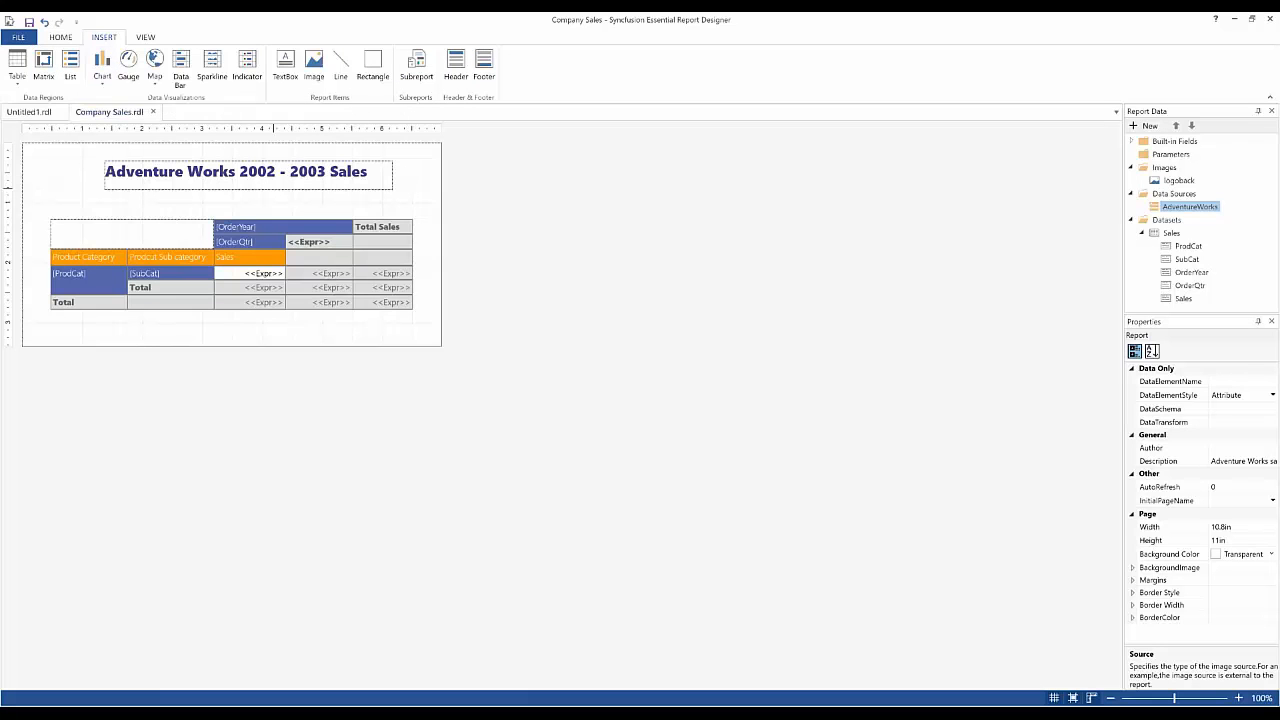
pyautogui.click(17, 80)
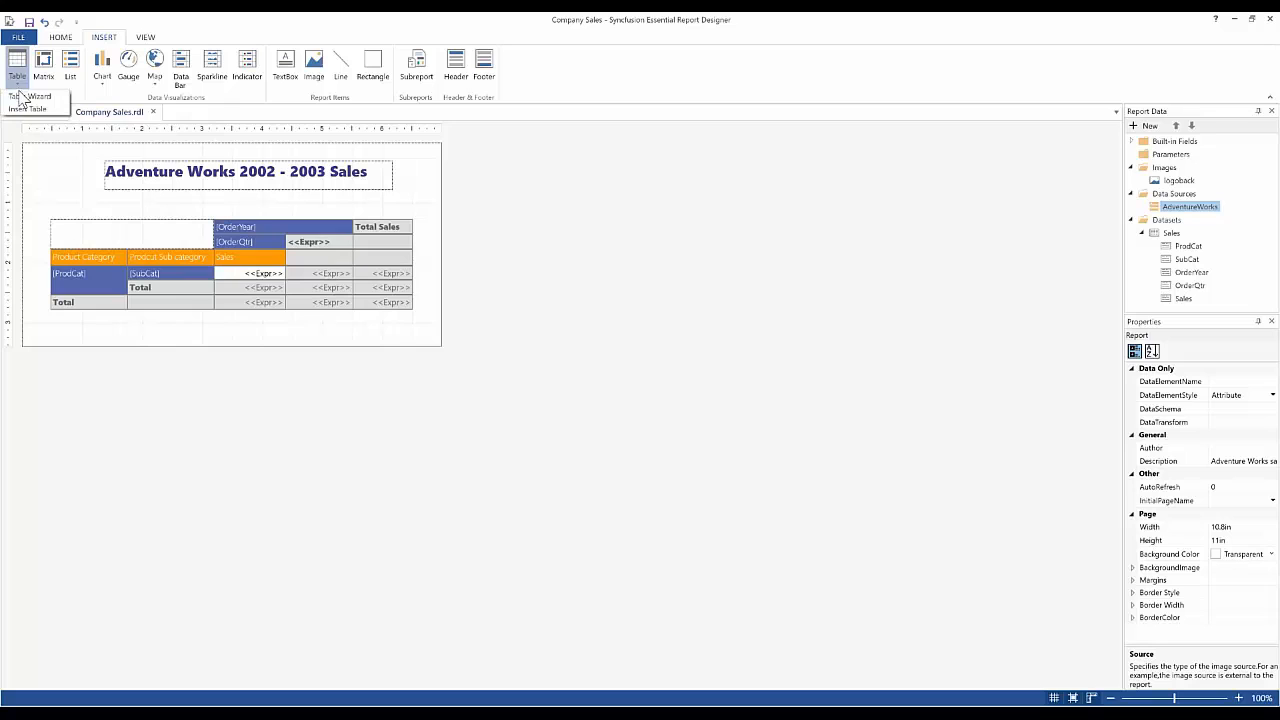
pyautogui.click(24, 97)
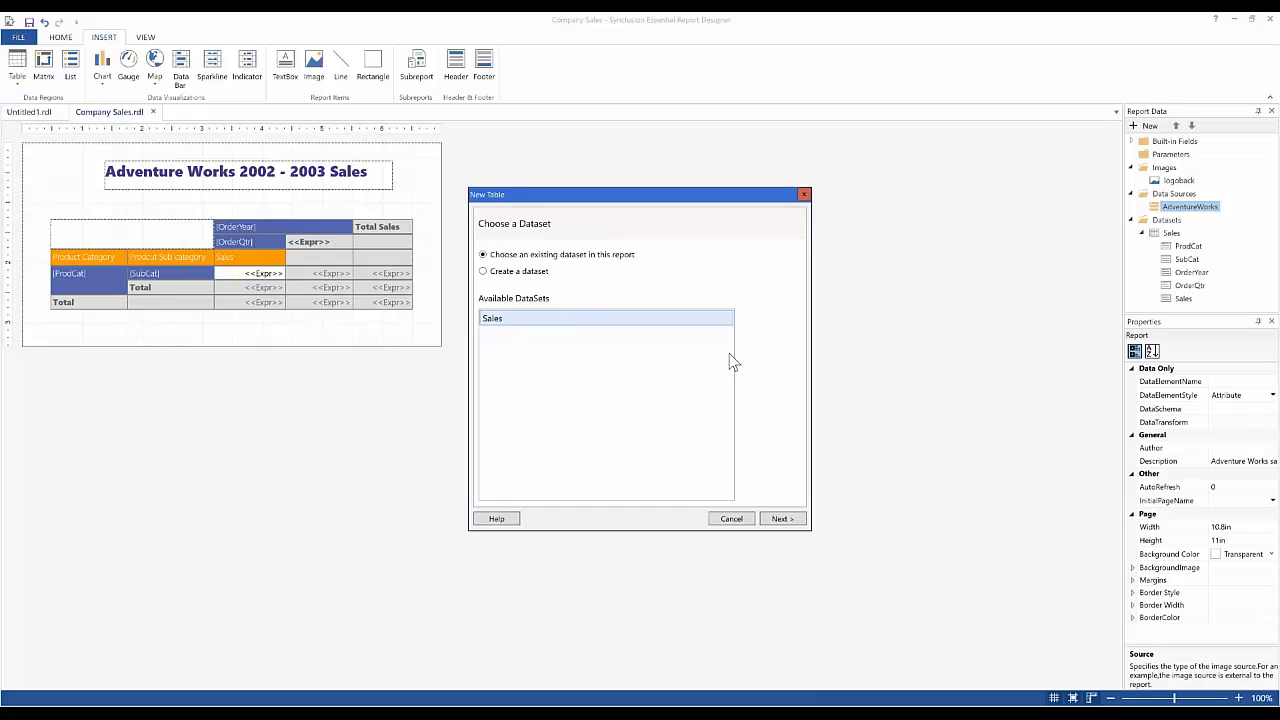
pyautogui.click(780, 519)
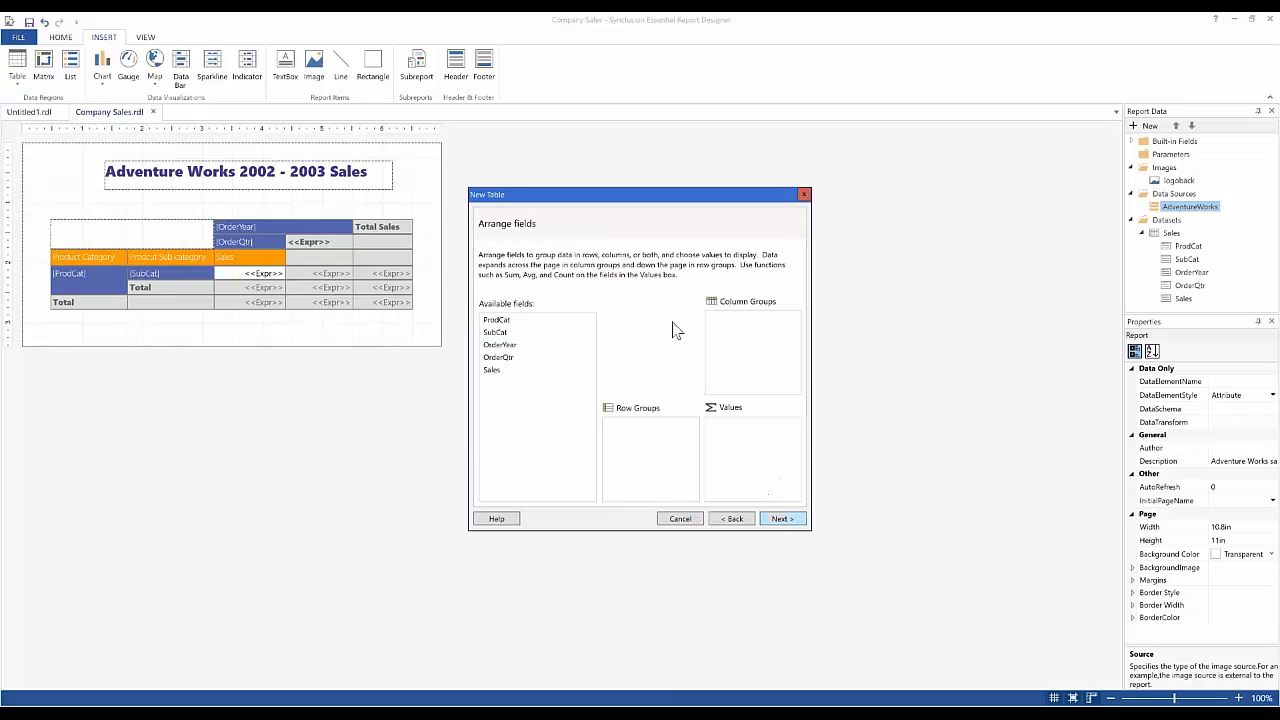
pyautogui.click(680, 518)
pyautogui.click(650, 407)
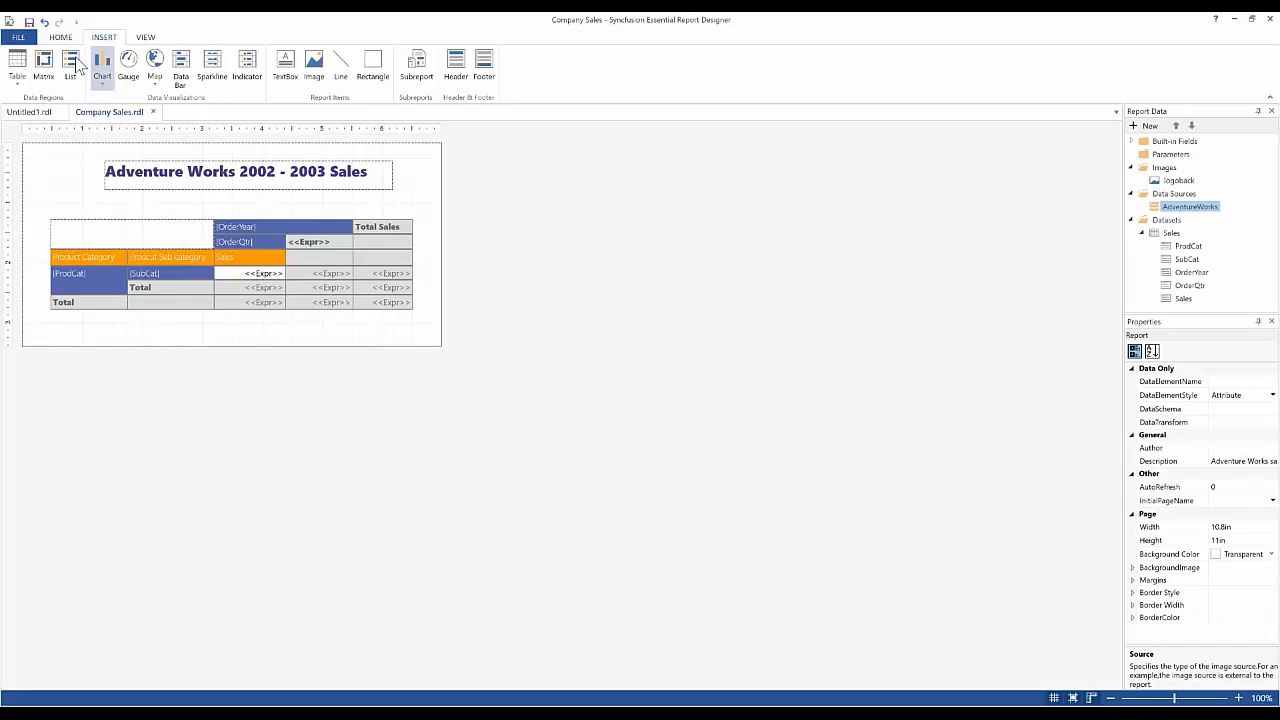
# Insert a table about 6 in wide below the sales matrix and fill its columns with ProdCat, OrderYear and Sales.
pyautogui.click(17, 74)
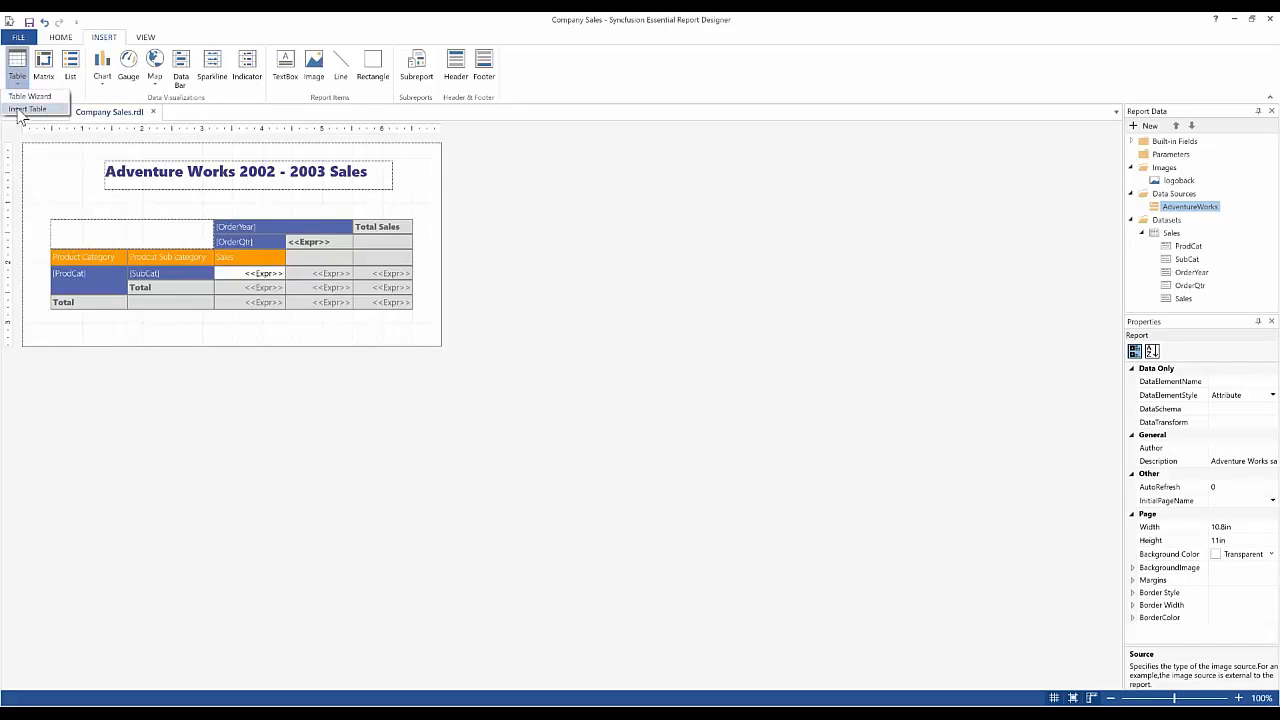
pyautogui.click(24, 109)
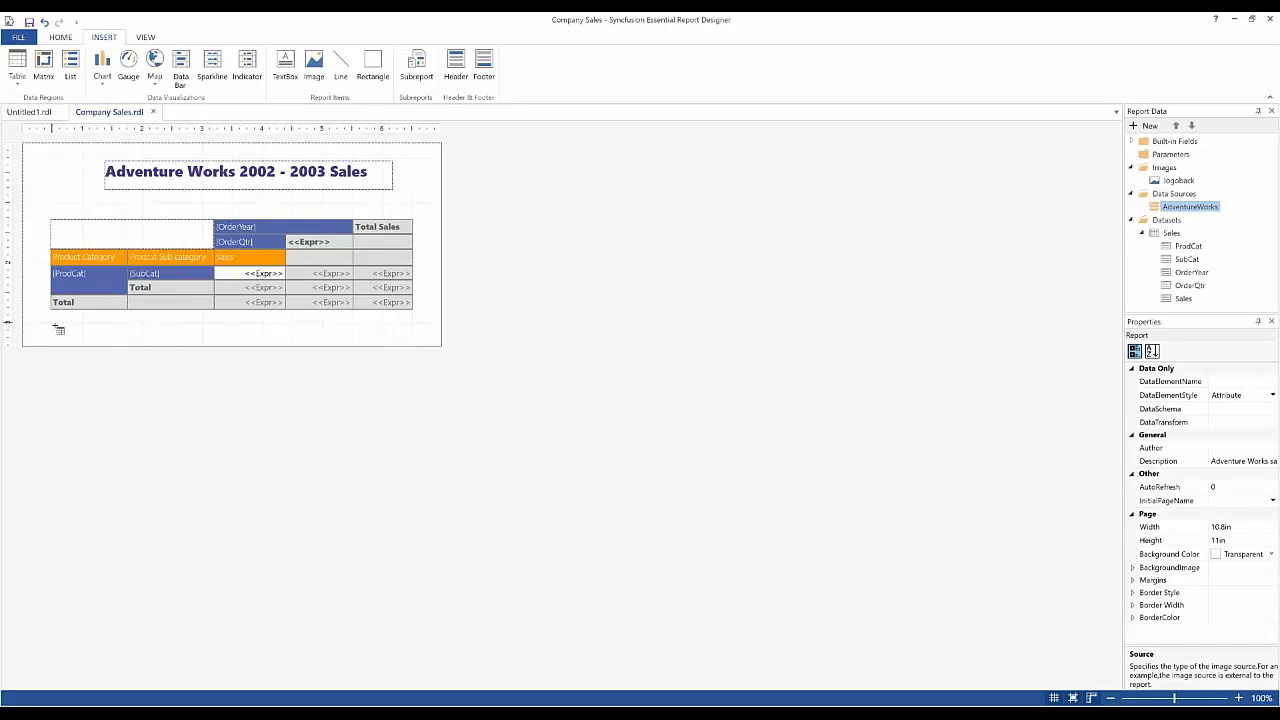
pyautogui.moveTo(53, 322); pyautogui.dragTo(412, 386)
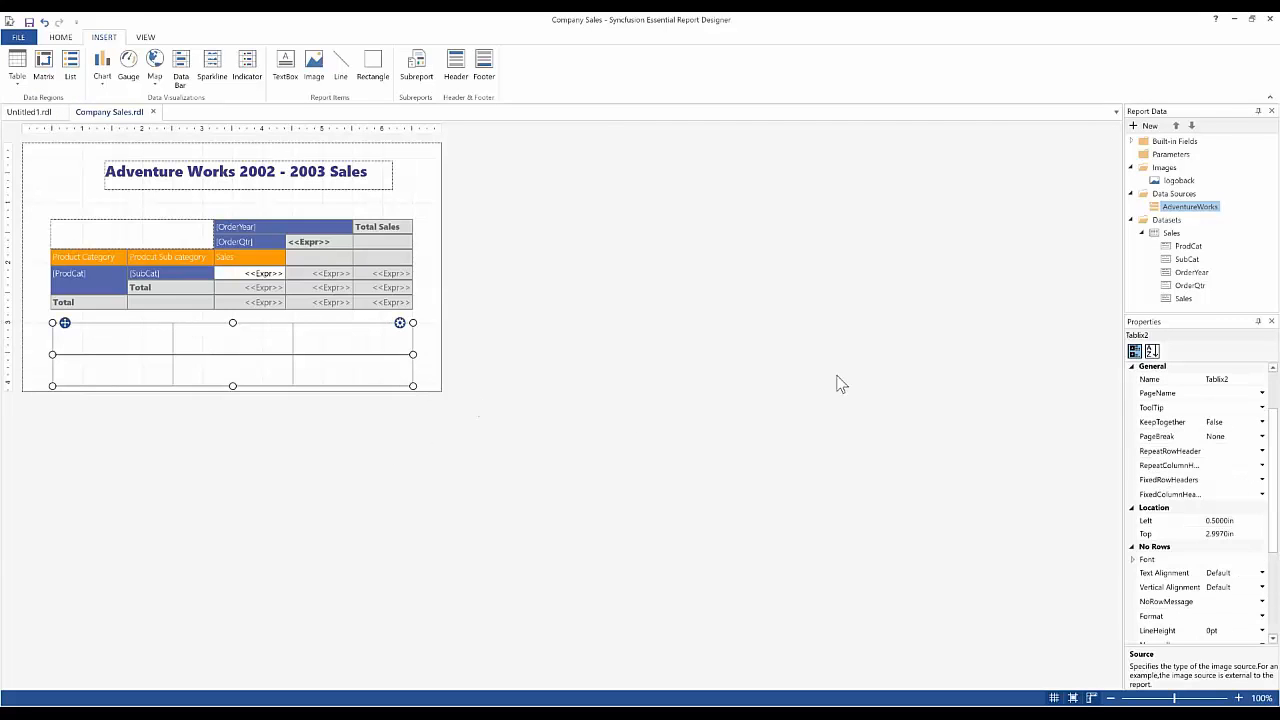
pyautogui.click(1188, 247)
pyautogui.moveTo(1190, 257); pyautogui.dragTo(131, 350)
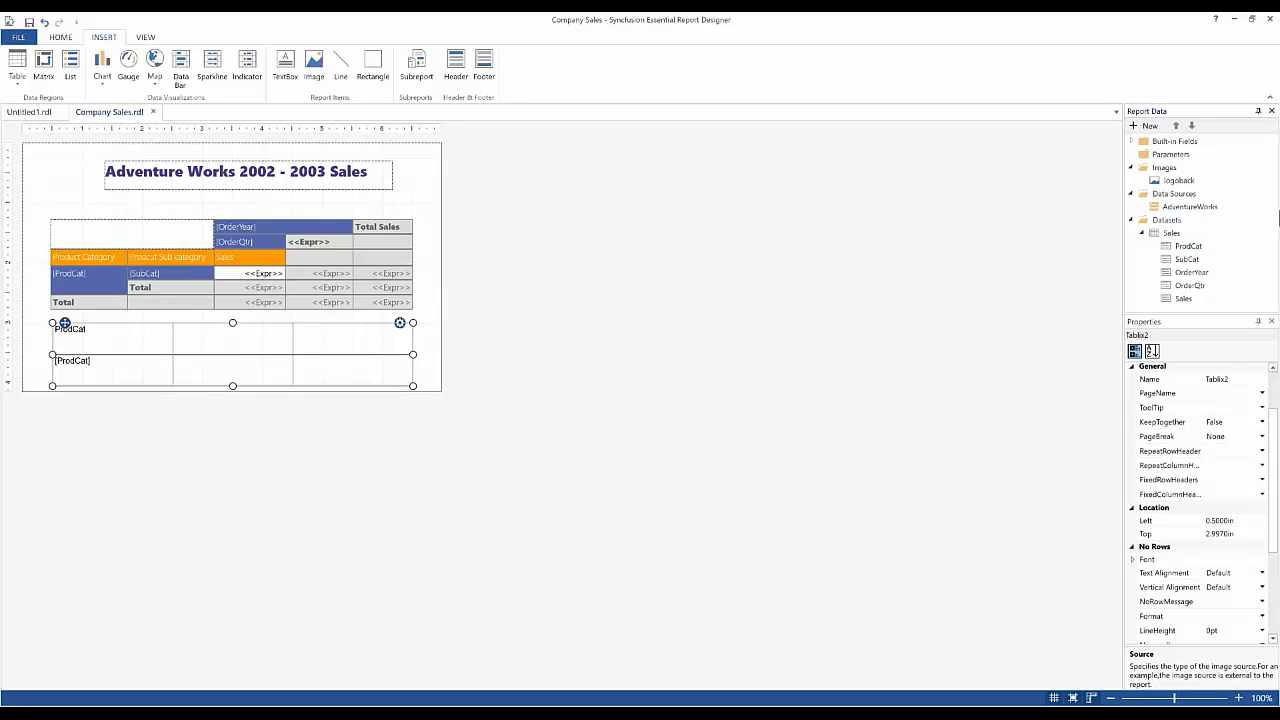
pyautogui.moveTo(1191, 272); pyautogui.dragTo(238, 350)
pyautogui.moveTo(1188, 302); pyautogui.dragTo(344, 334)
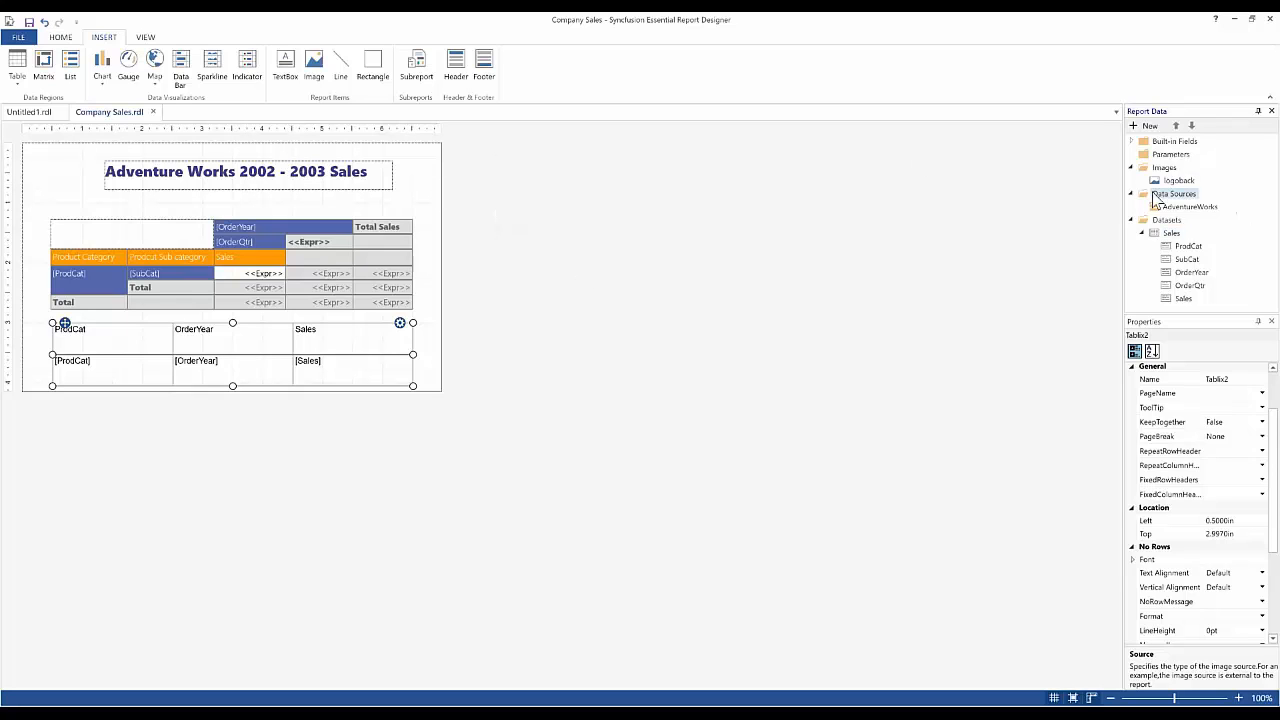
# Add the embedded logoback image named Logo, sized about 2.07 by 1.09 in, just right of the report title.
pyautogui.click(1176, 181)
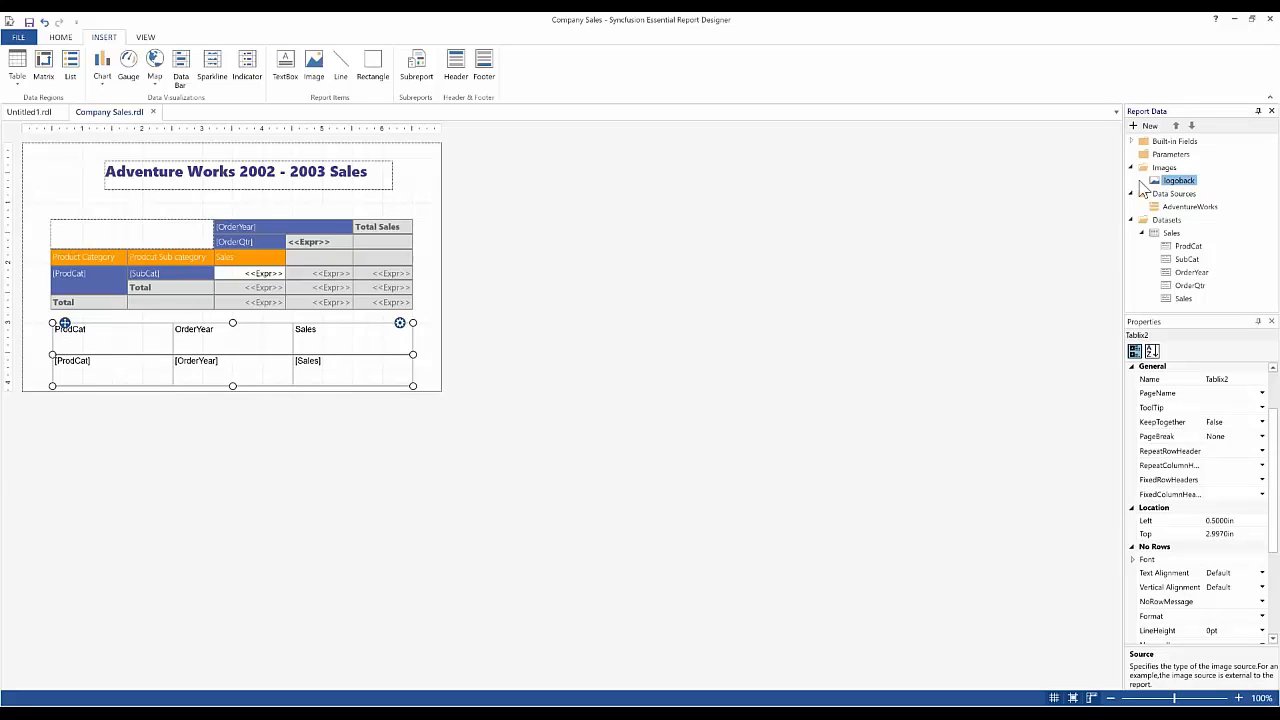
pyautogui.moveTo(1183, 183); pyautogui.dragTo(416, 175)
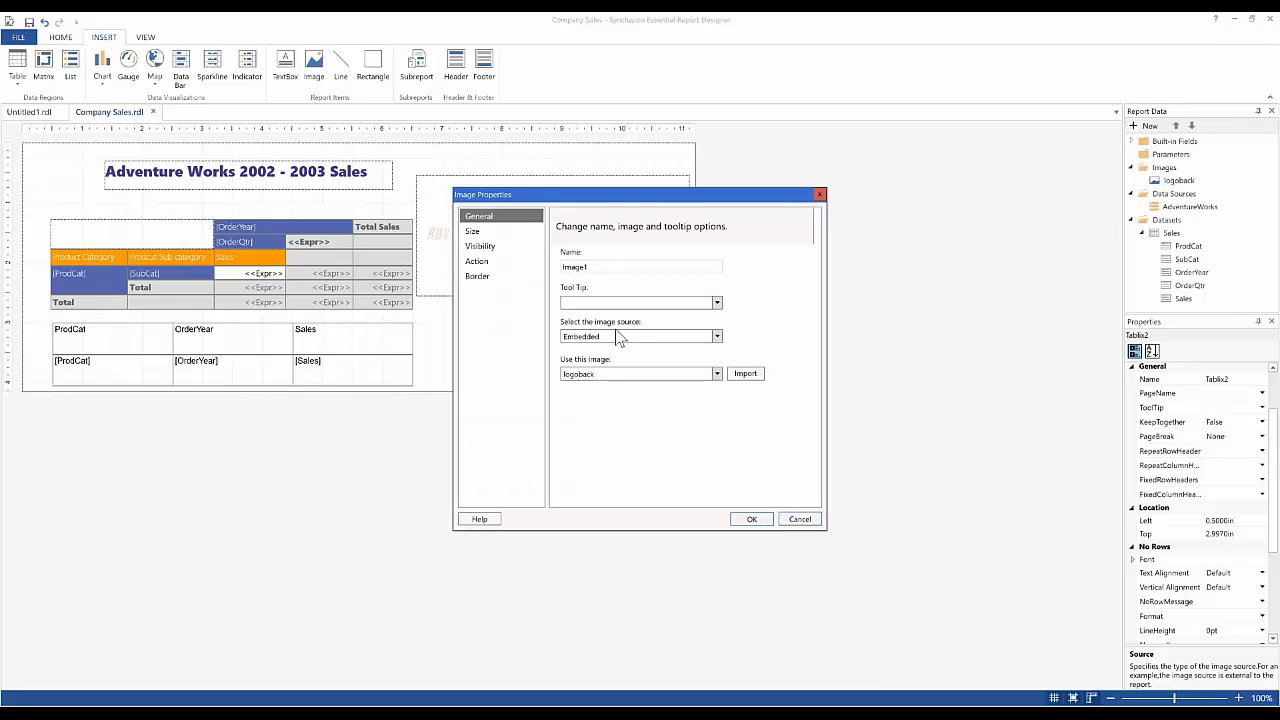
pyautogui.doubleClick(606, 266)
pyautogui.write('Logo')
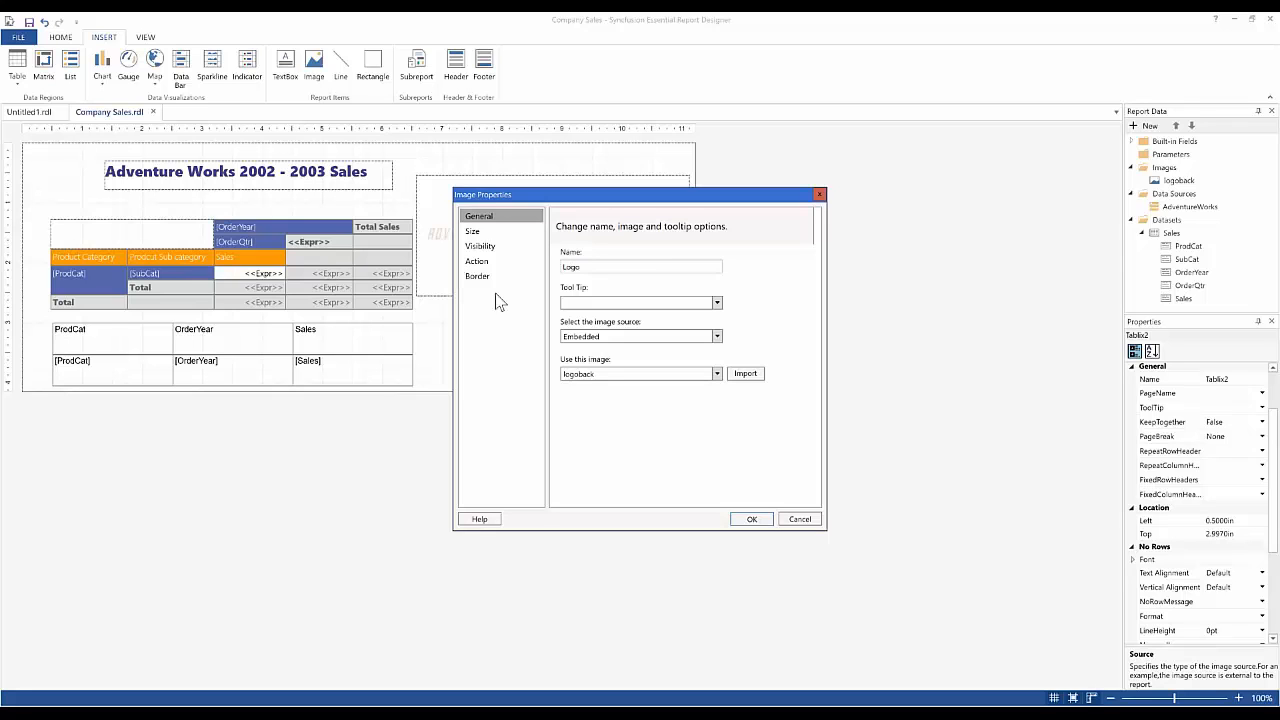
pyautogui.click(751, 518)
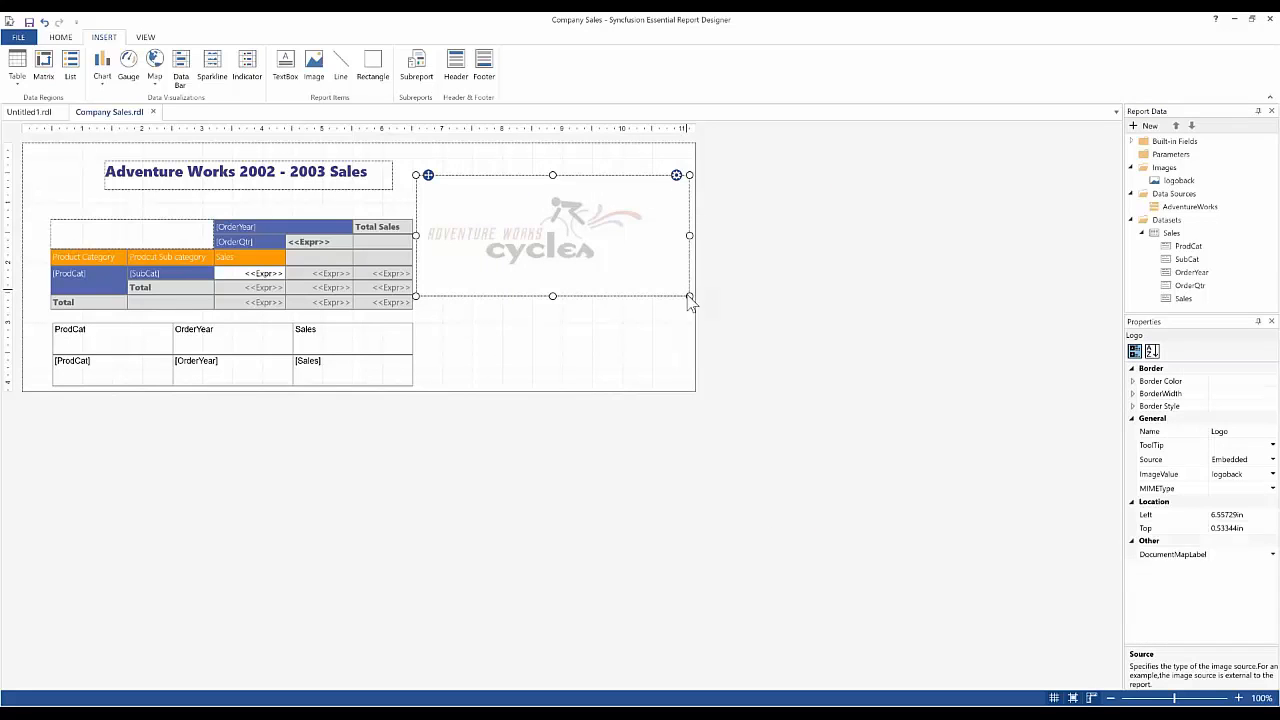
pyautogui.moveTo(689, 296); pyautogui.dragTo(540, 240)
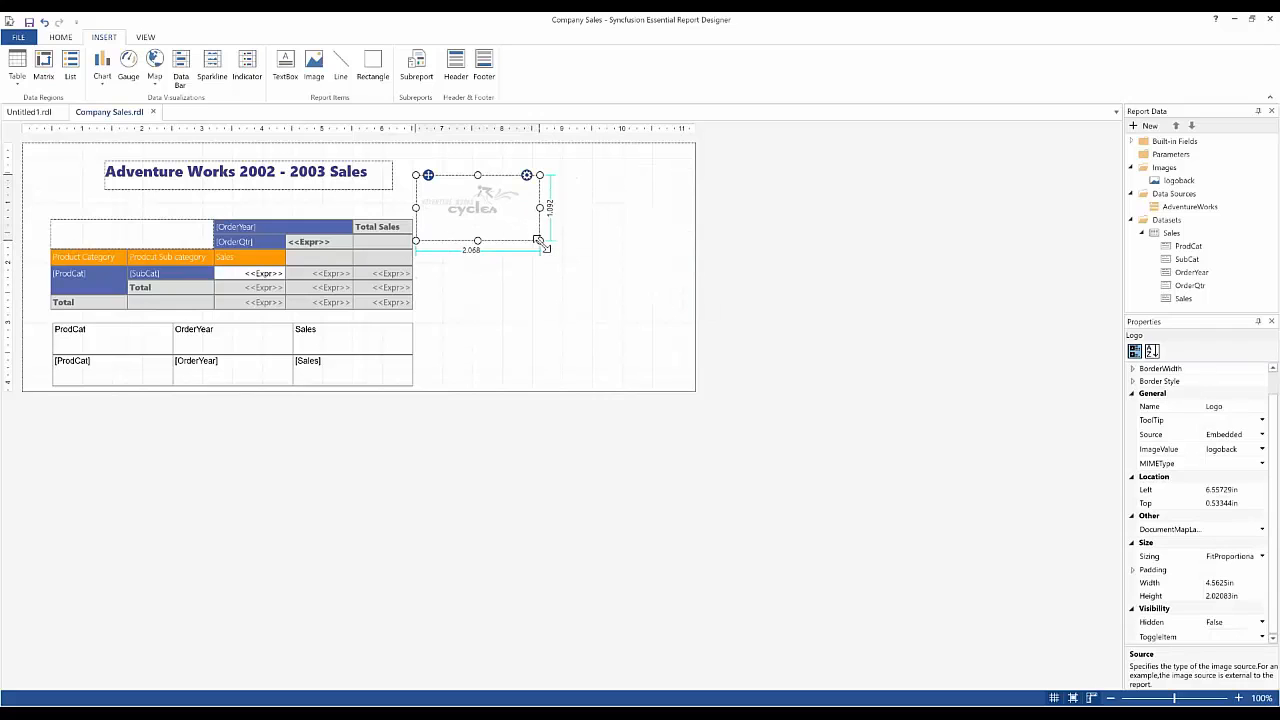
pyautogui.moveTo(428, 175); pyautogui.dragTo(409, 148)
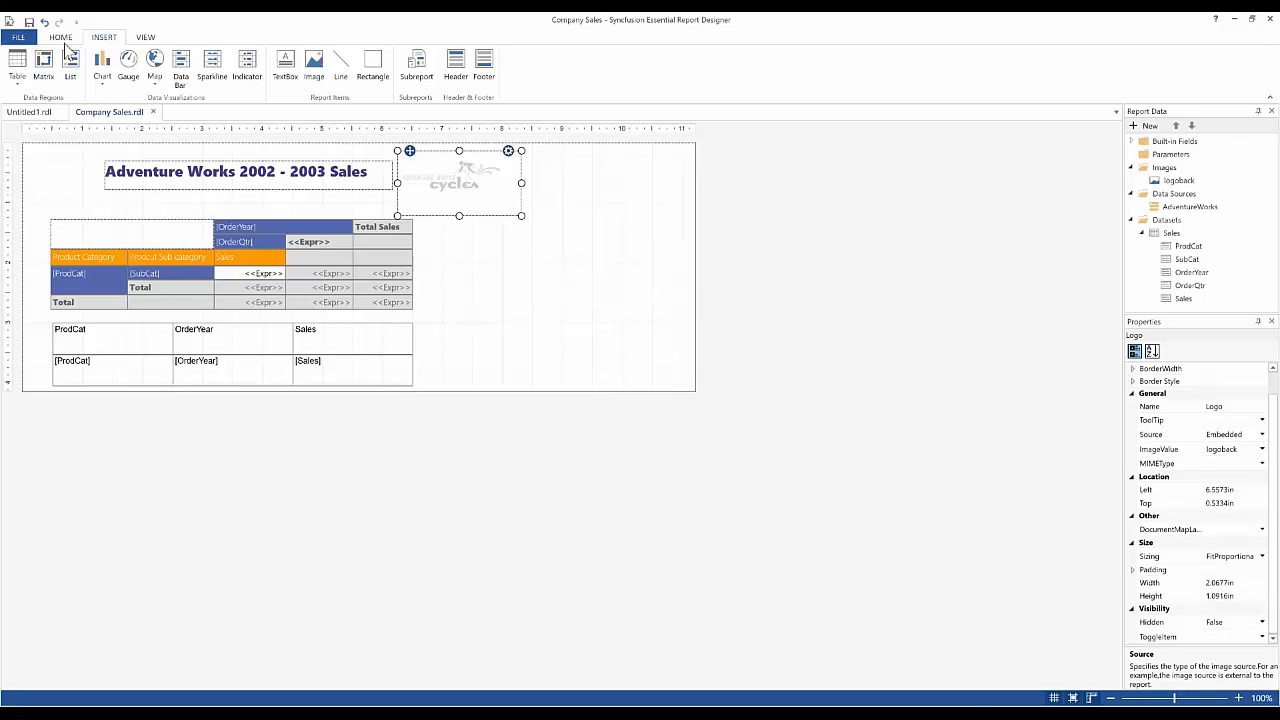
# Preview the Company Sales report to check the logo and the new table, and return to the design view.
pyautogui.click(62, 38)
pyautogui.click(18, 72)
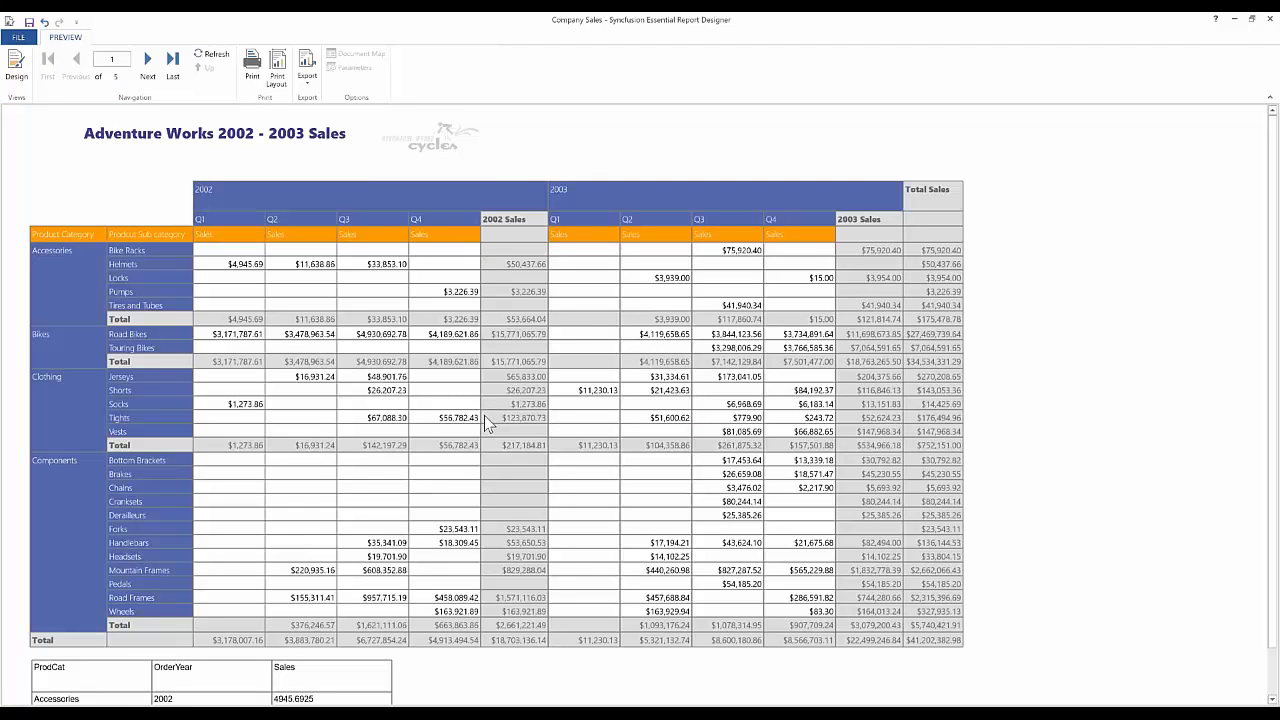
pyautogui.scroll(-1, 487, 422)
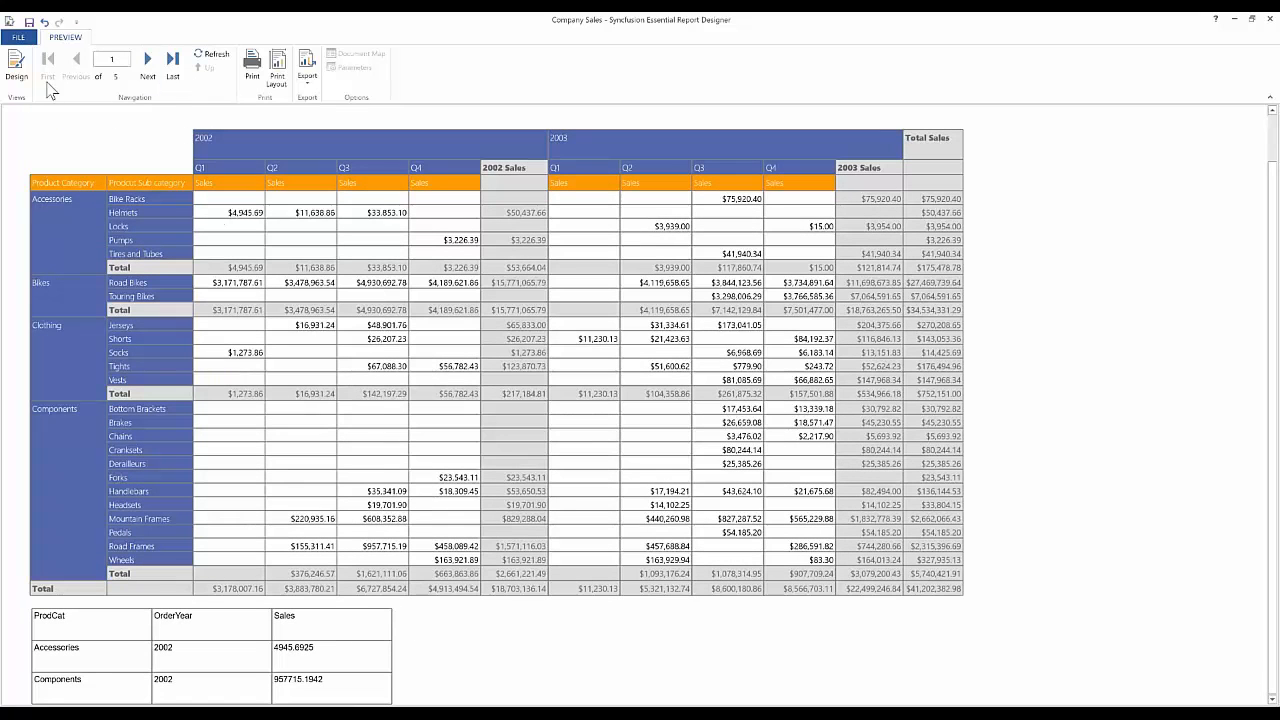
pyautogui.click(17, 68)
pyautogui.click(263, 334)
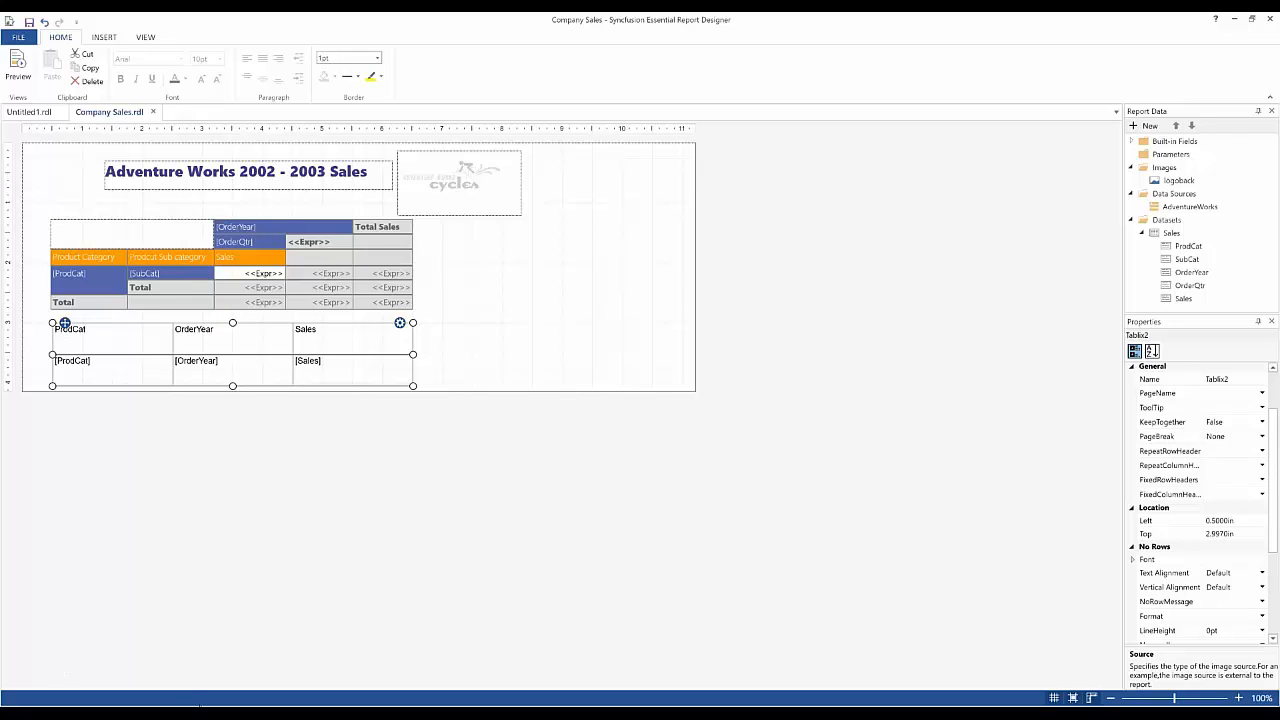
# Switch to the browser and open Syncfusion Report Server.
pyautogui.moveTo(199, 706)
pyautogui.click(205, 660)
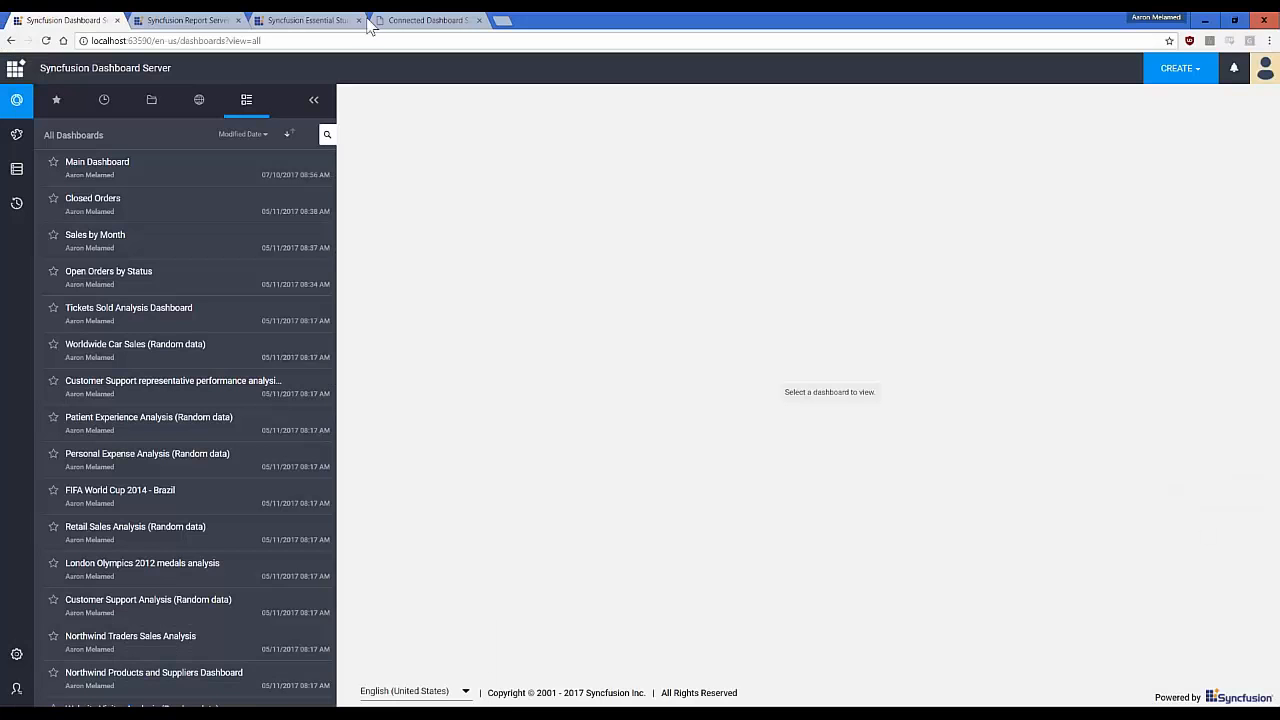
pyautogui.click(185, 22)
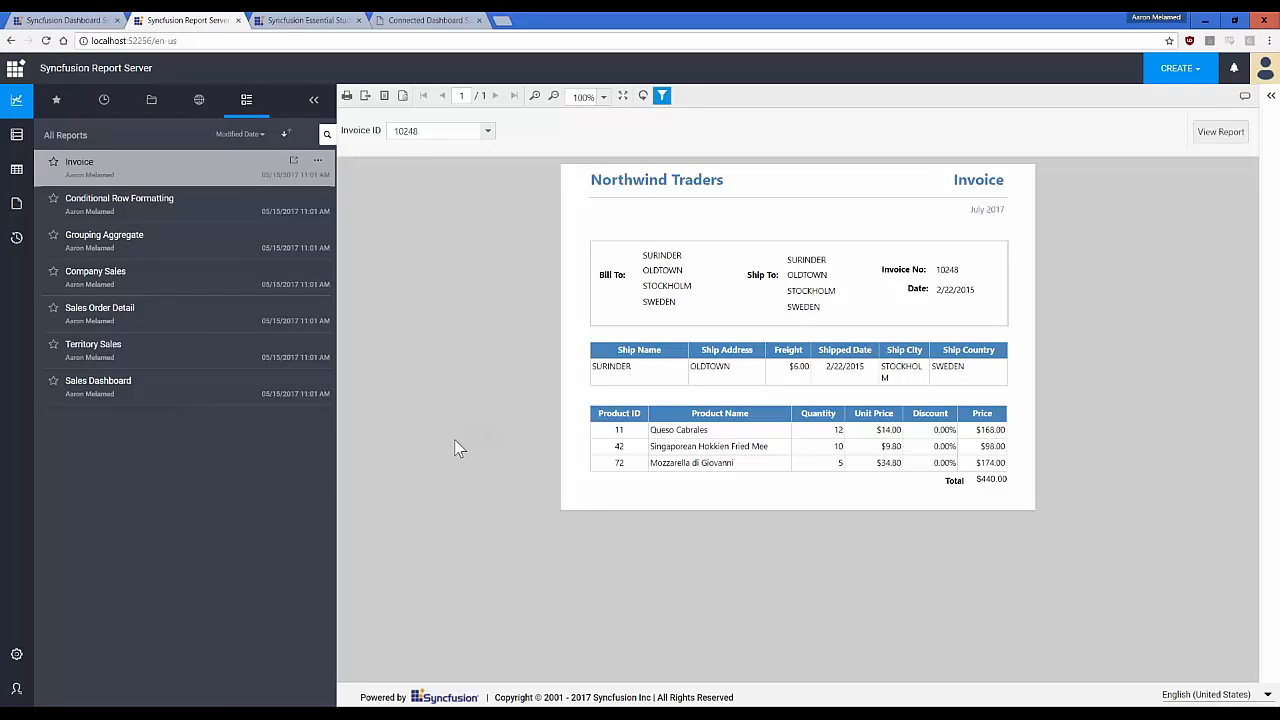
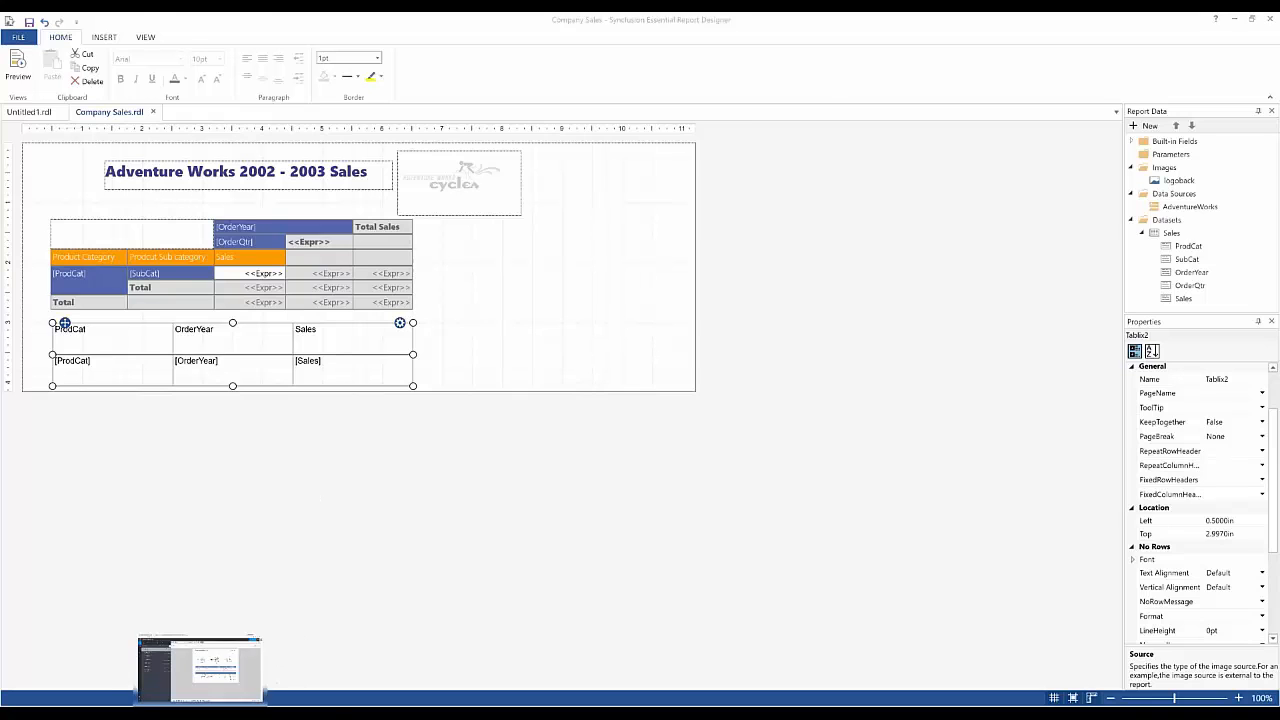
# Switch to Syncfusion Report Server in the browser and review the actions available for the Invoice report.
pyautogui.click(200, 670)
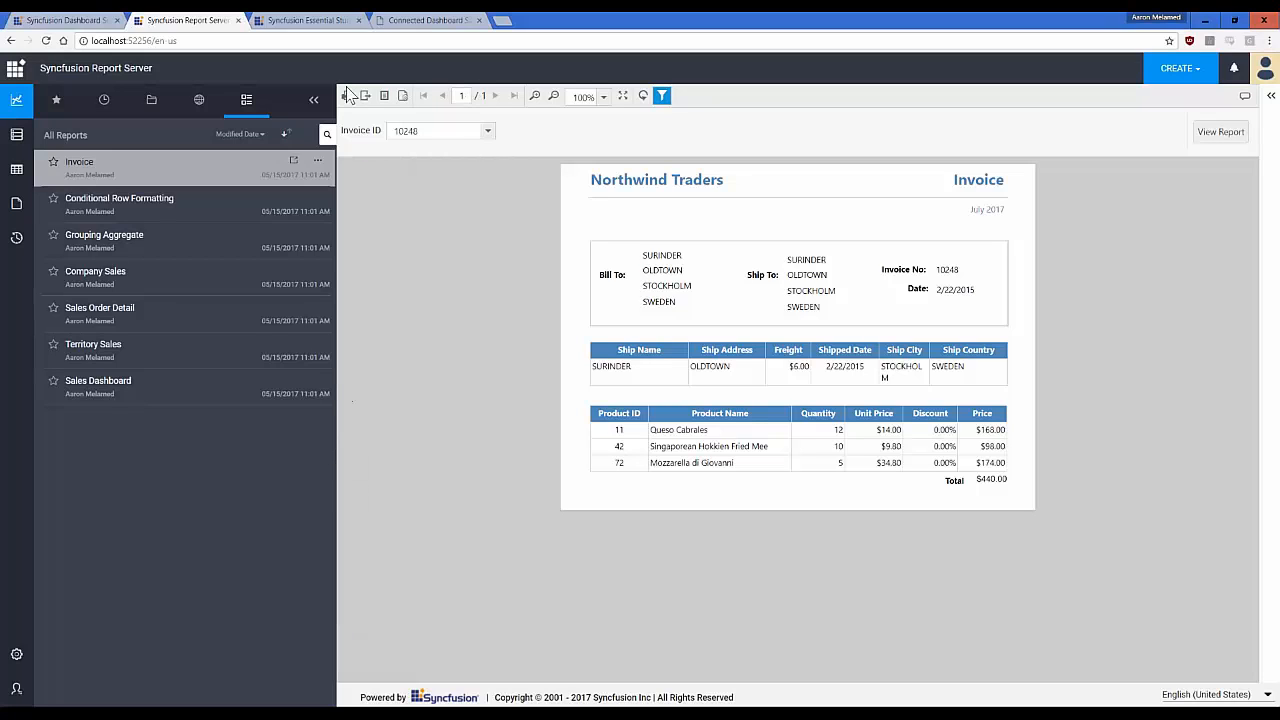
pyautogui.click(318, 161)
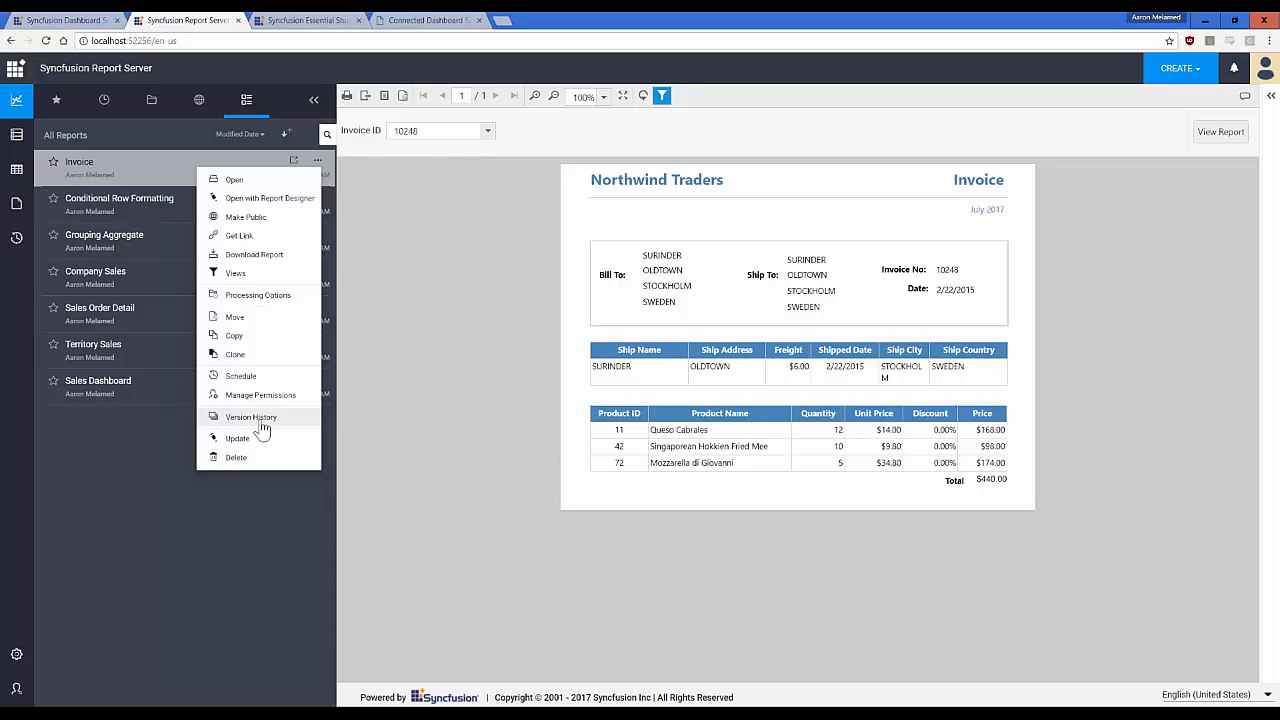
pyautogui.moveTo(295, 285)
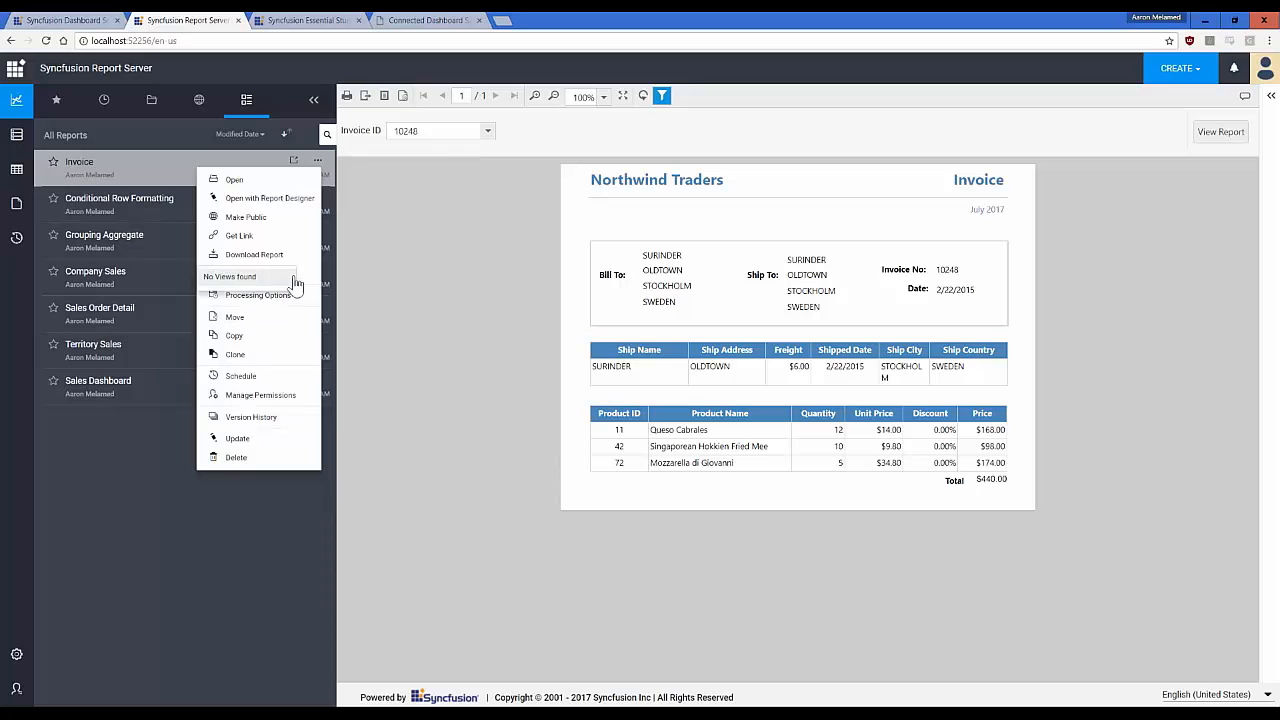
pyautogui.click(521, 476)
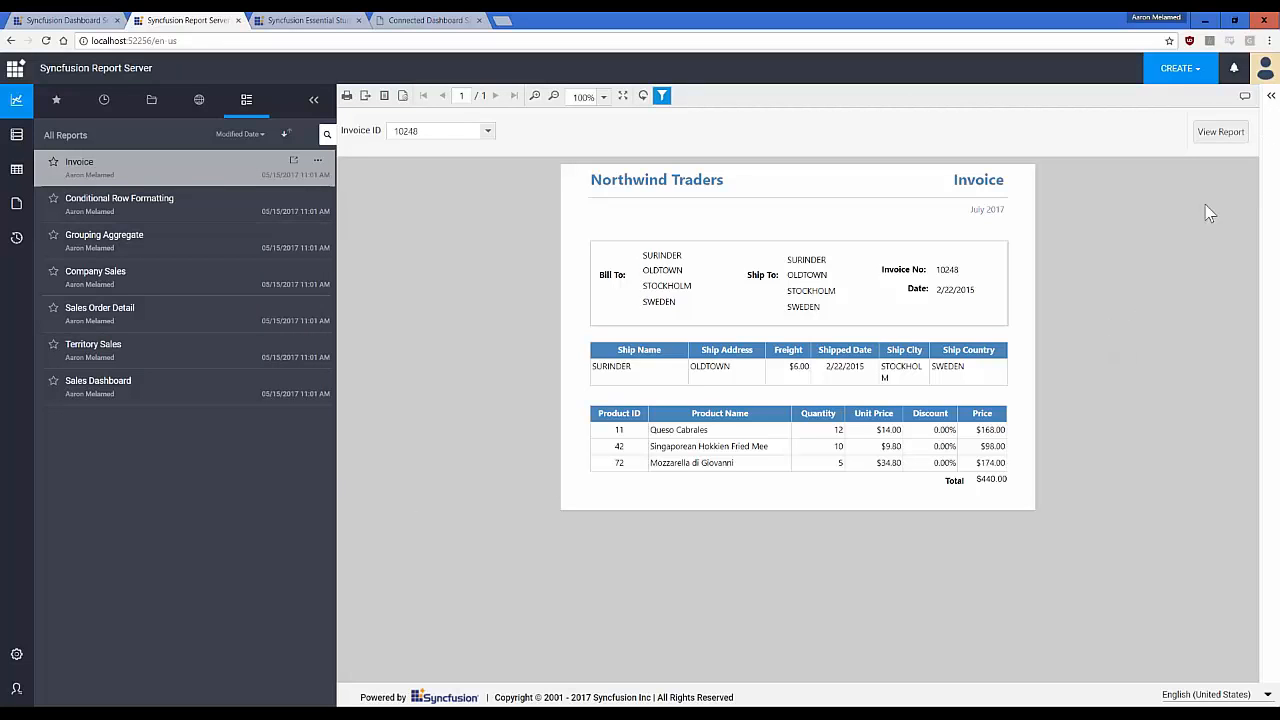
# Run the Invoice report for a different invoice ID and check the filters applied to the current view.
pyautogui.click(487, 131)
pyautogui.click(1217, 133)
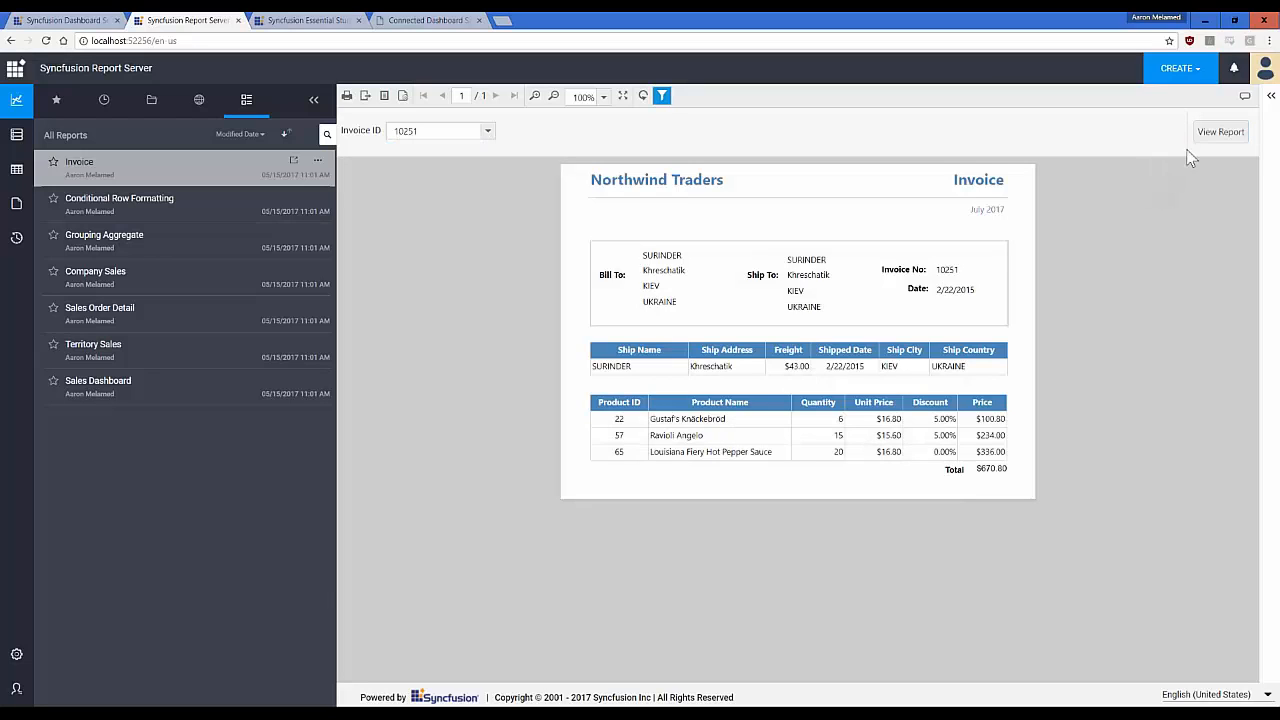
pyautogui.click(1271, 95)
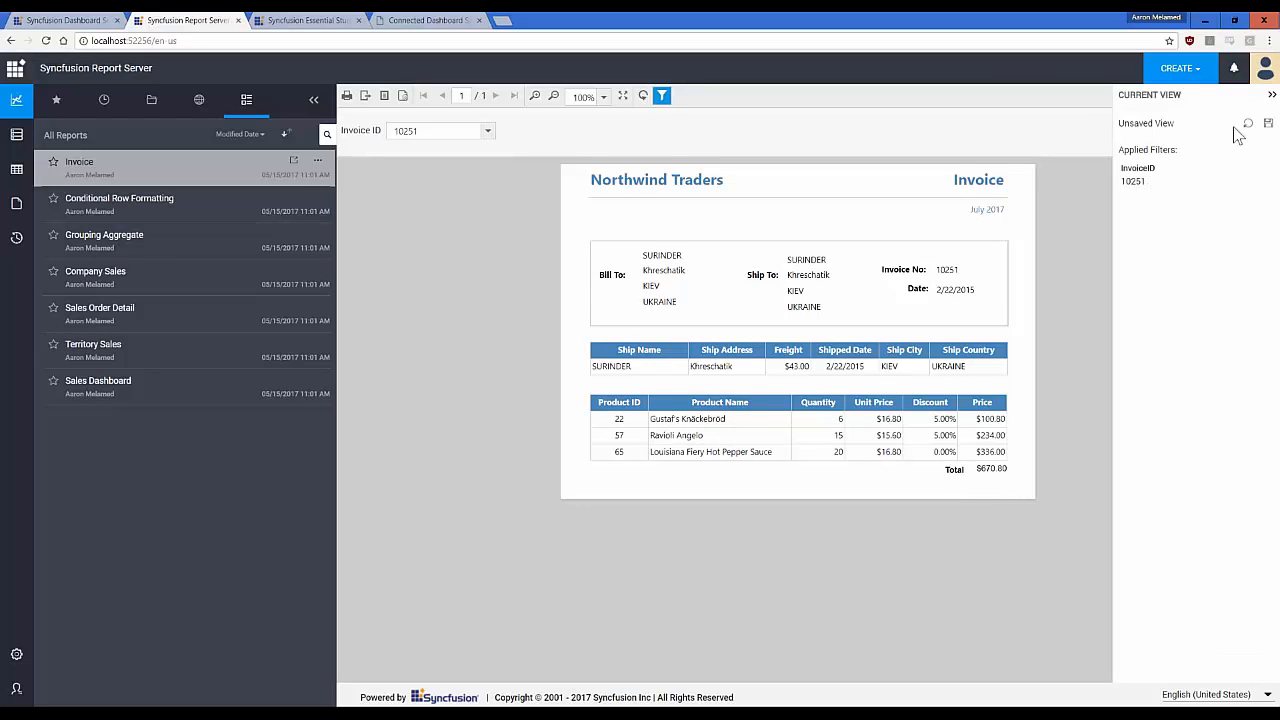
pyautogui.click(1016, 128)
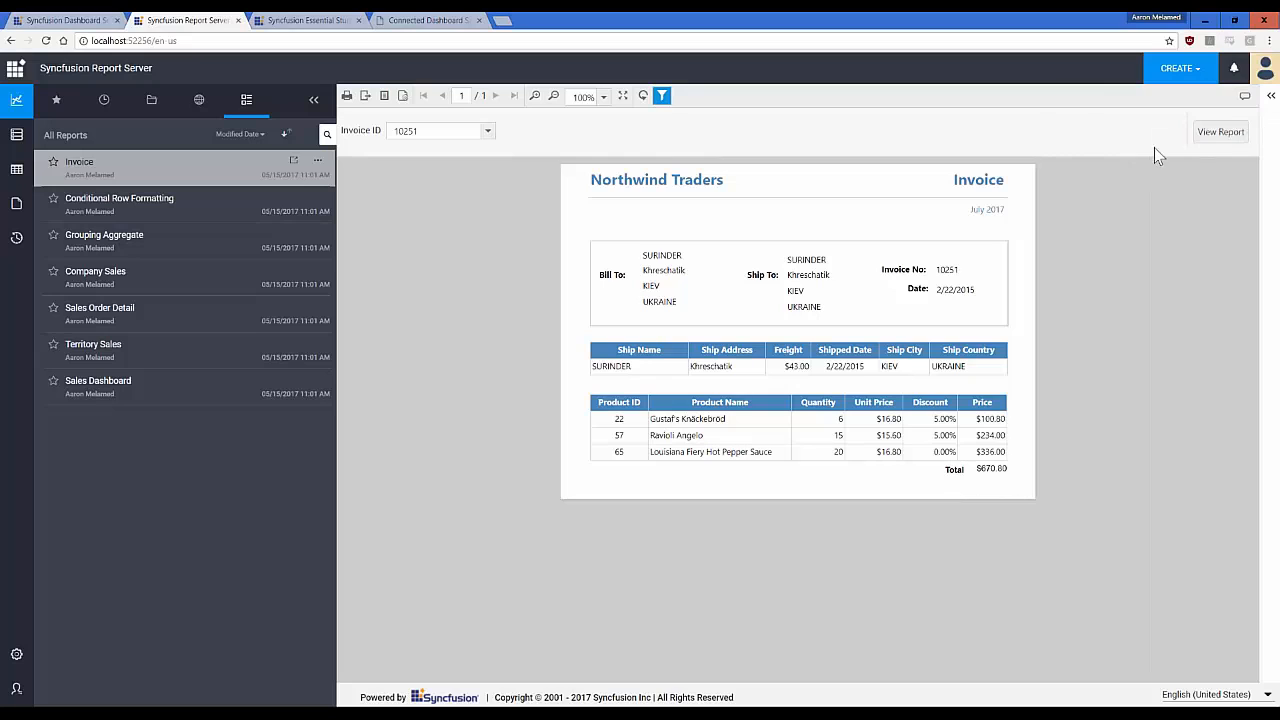
# Review the Invoice report's commenting area and its available export formats.
pyautogui.click(1245, 96)
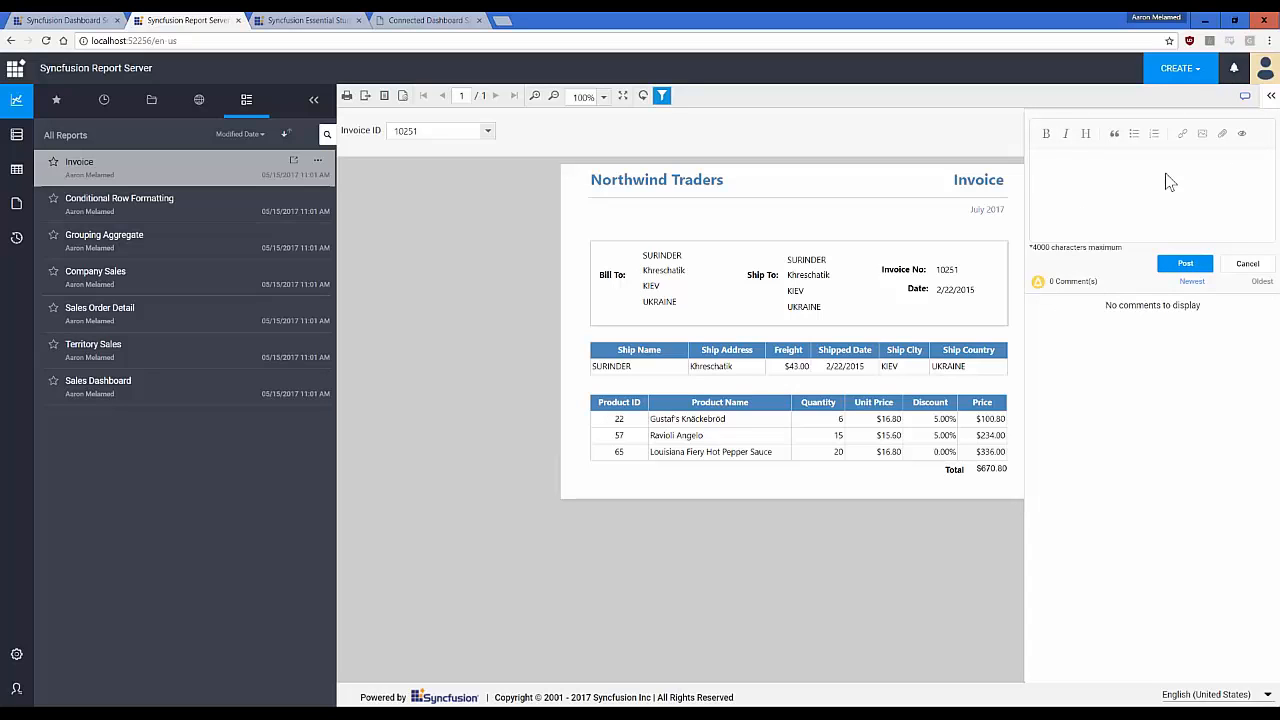
pyautogui.click(947, 142)
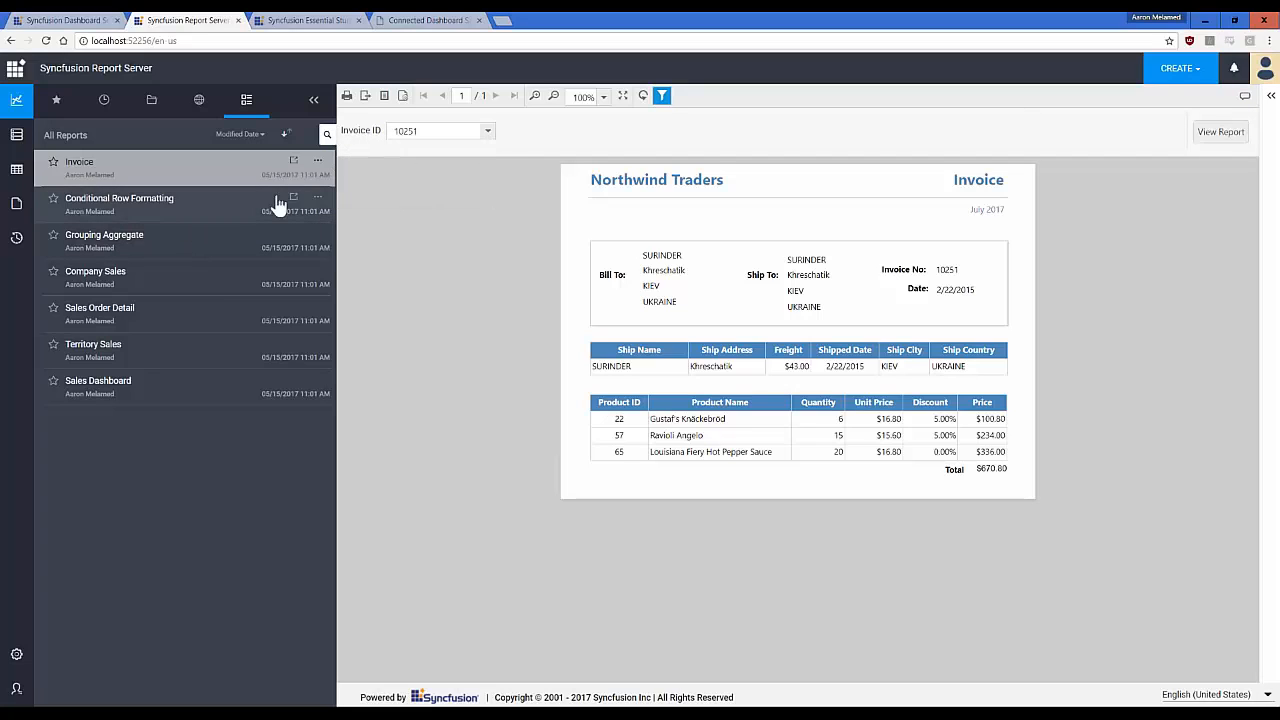
pyautogui.click(366, 97)
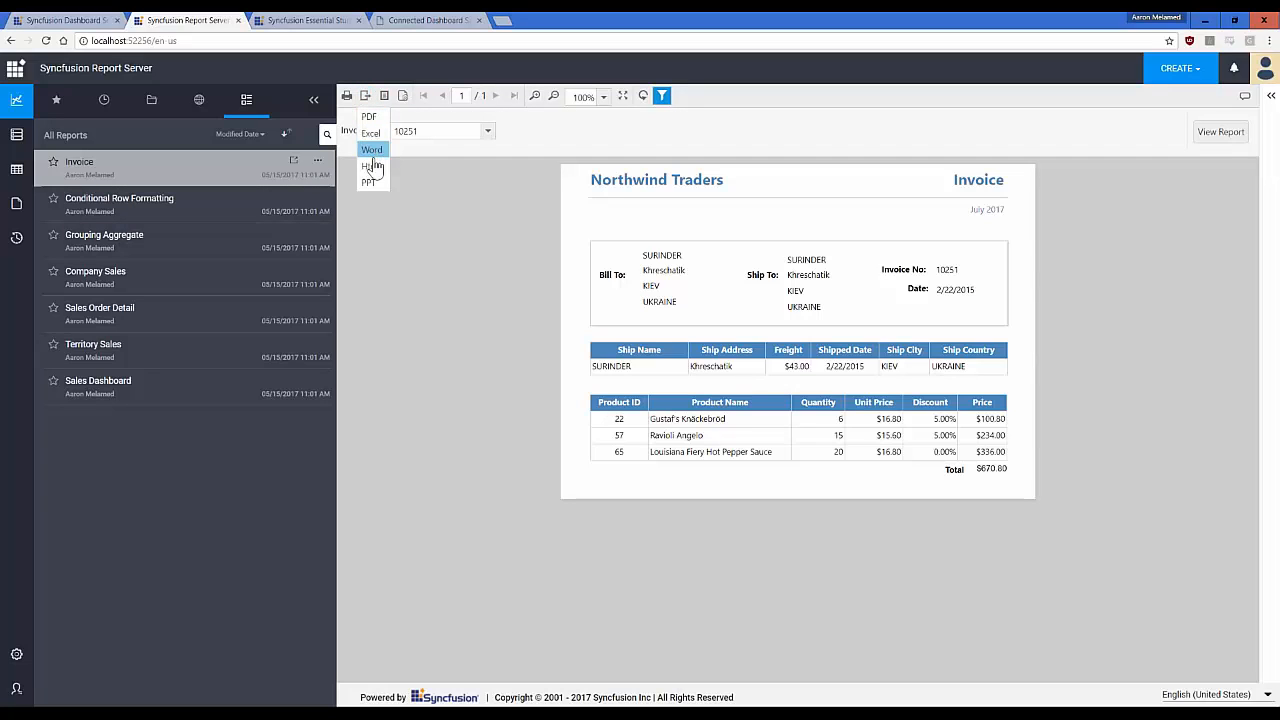
pyautogui.click(374, 244)
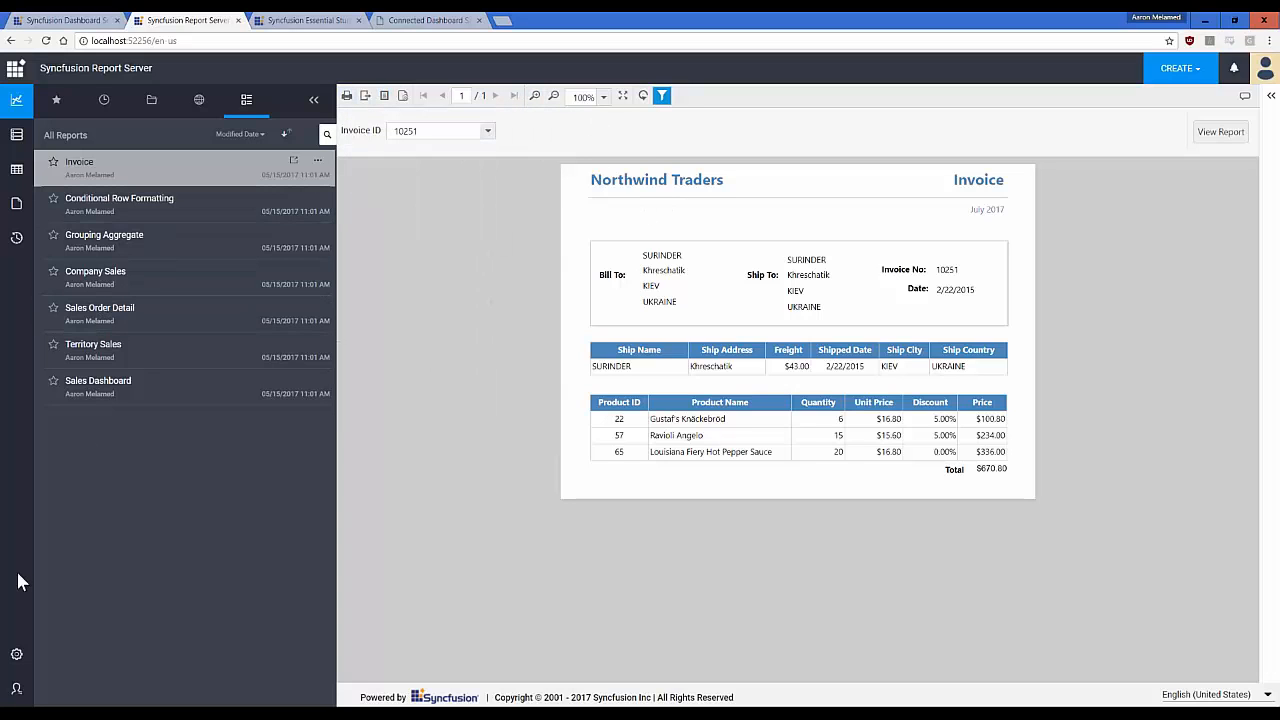
# Review the Report Server administration settings for Site, Active Directory and Email.
pyautogui.click(24, 660)
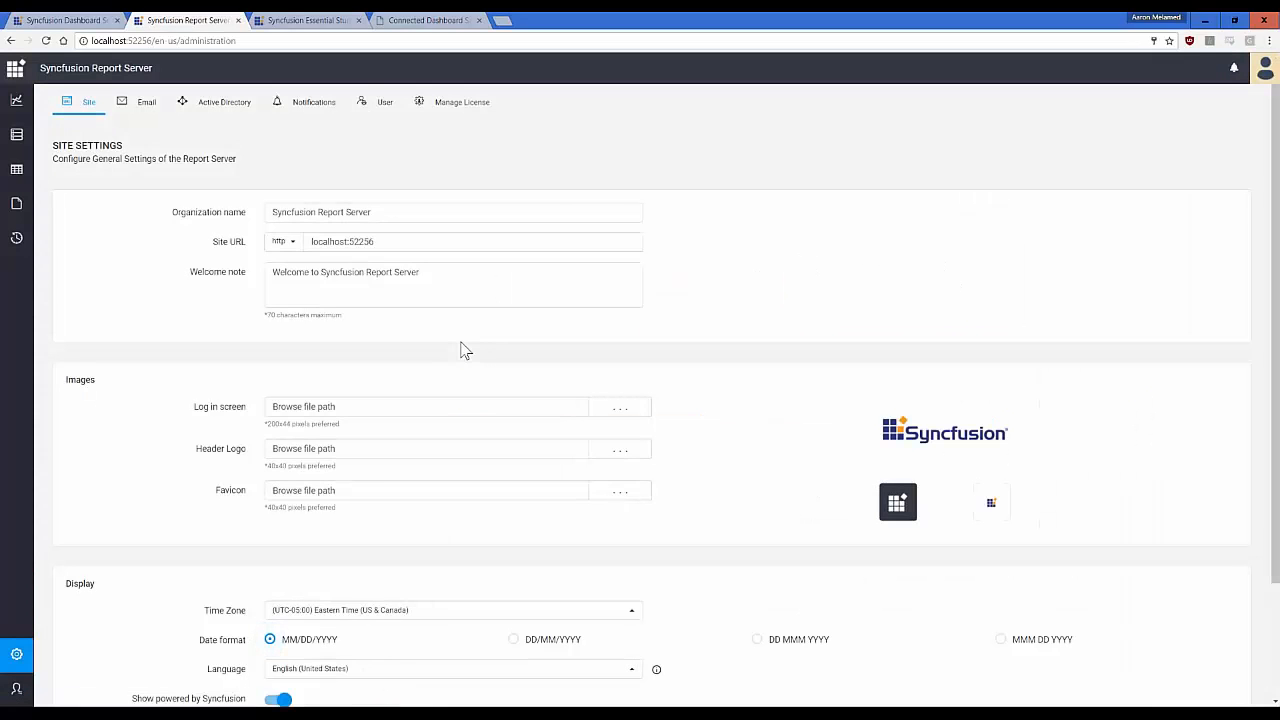
pyautogui.scroll(-3, 390, 506)
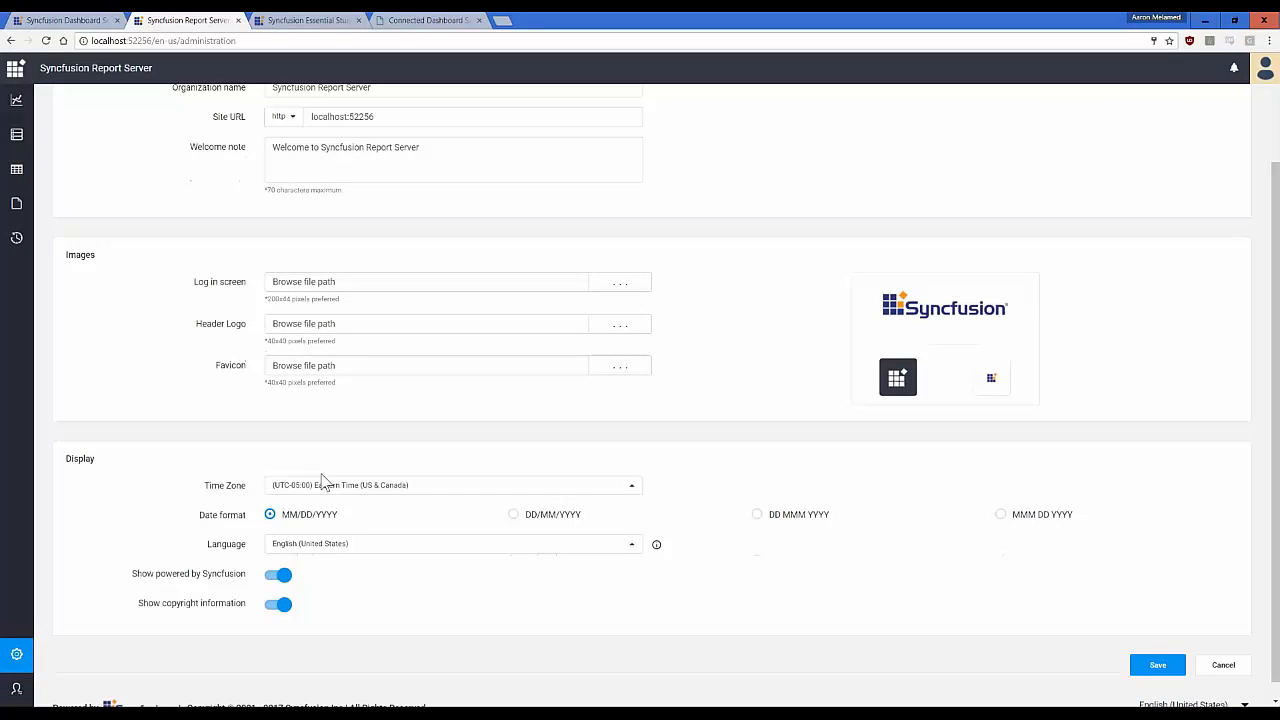
pyautogui.scroll(3, 320, 480)
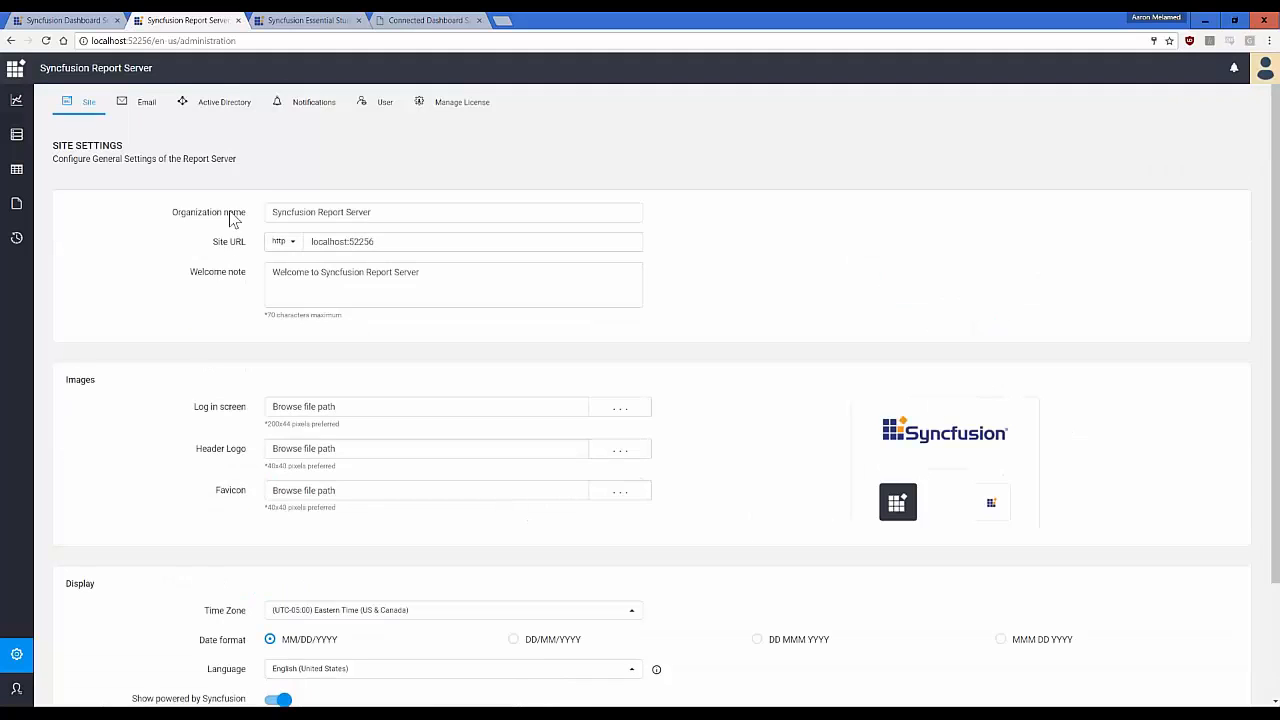
pyautogui.click(218, 101)
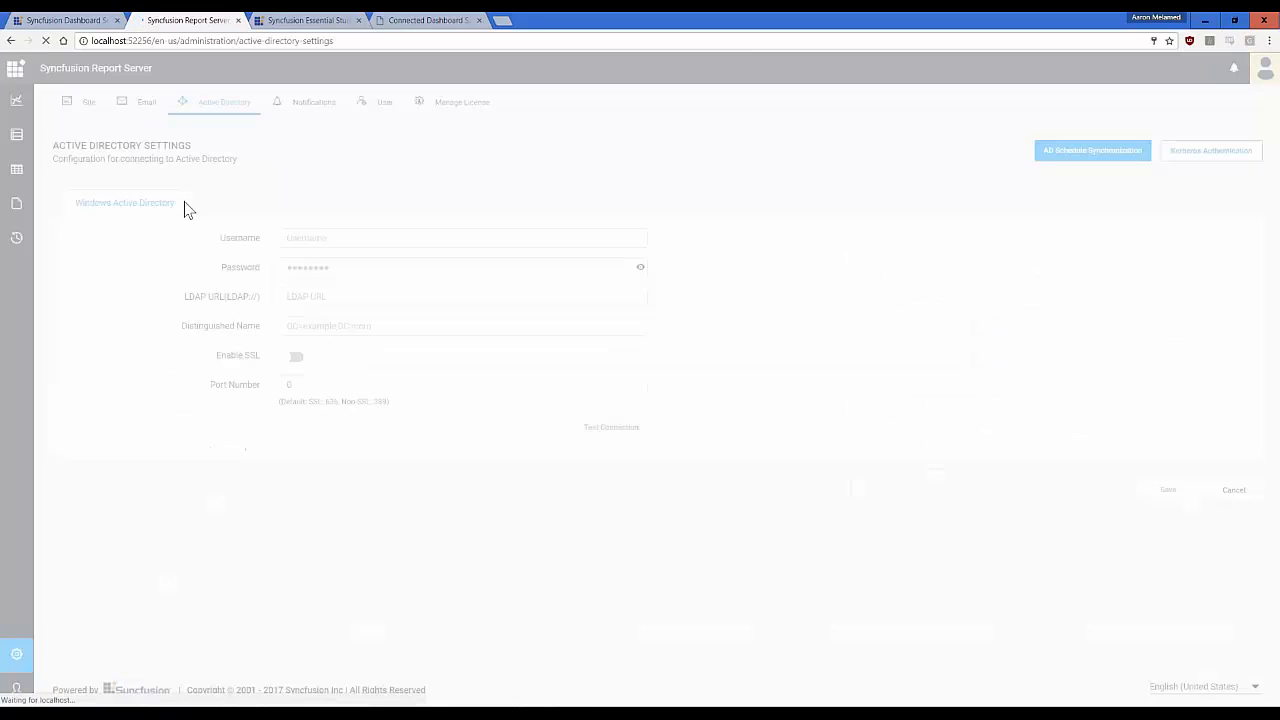
pyautogui.click(150, 104)
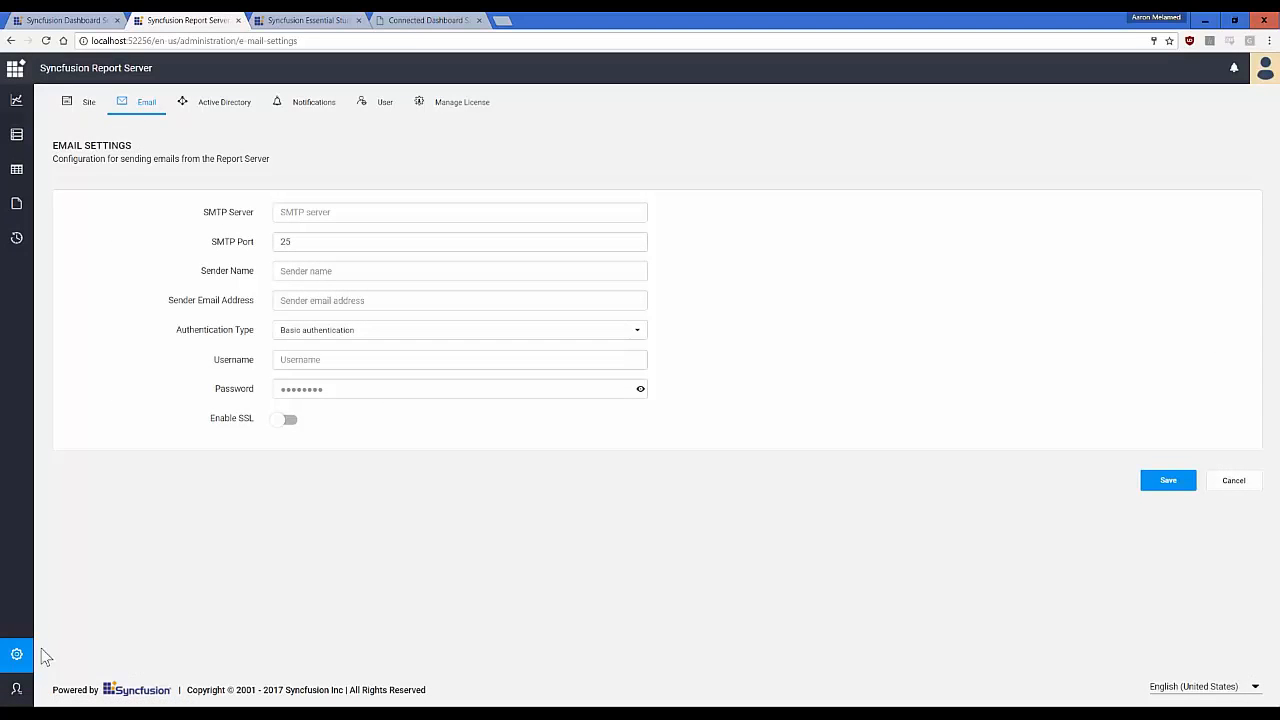
# Return to the list of all reports and view the Grouping Aggregate report.
pyautogui.click(13, 107)
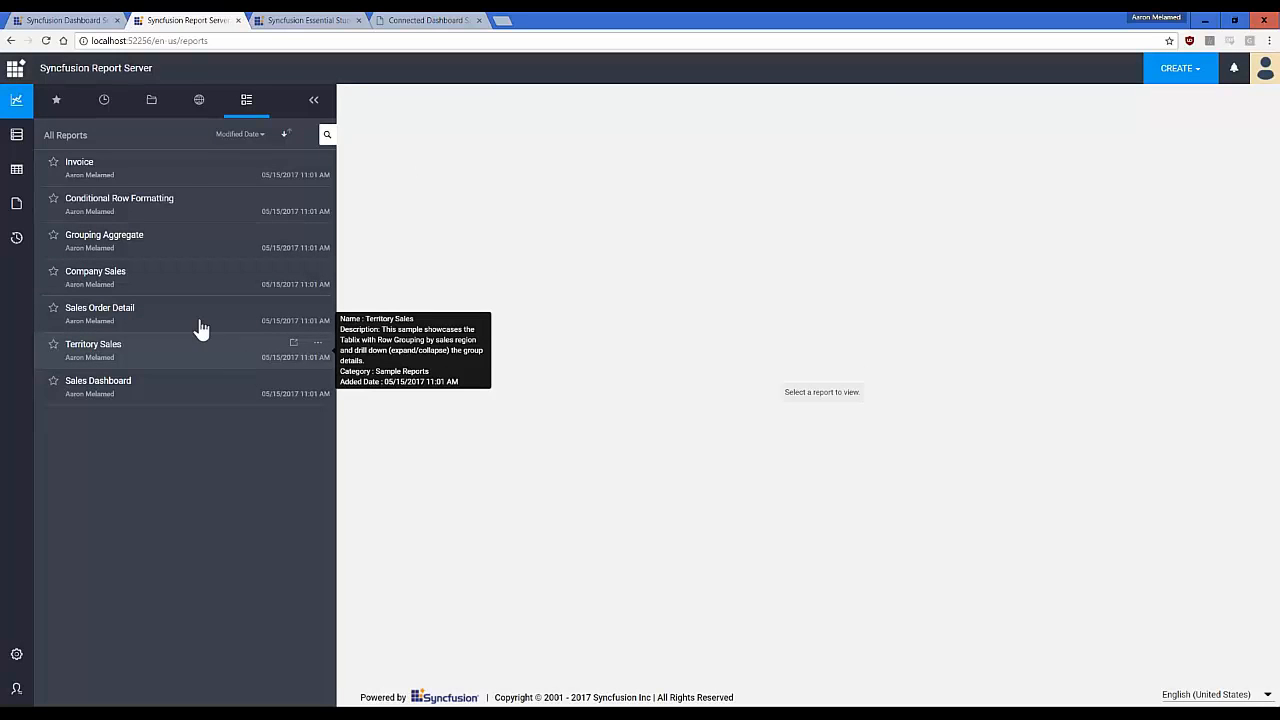
pyautogui.click(115, 236)
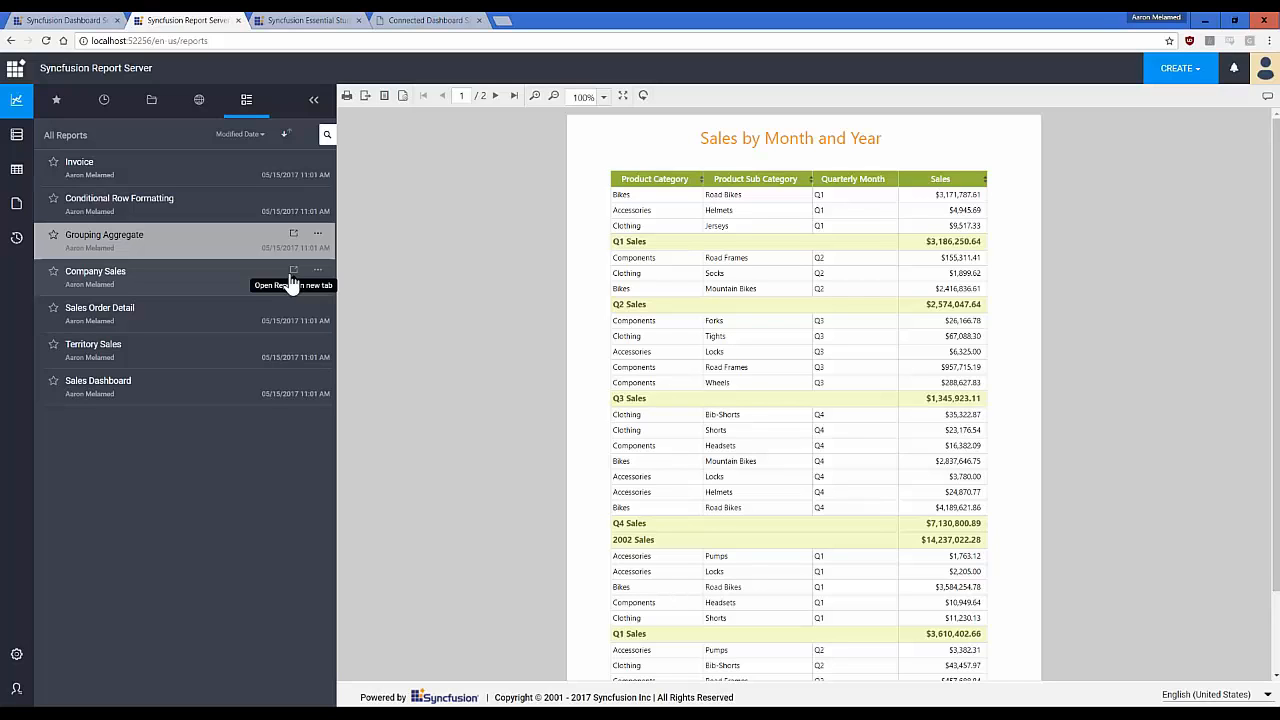
# Open the Dashboard Platform online documentation and list the Getting Started topics of the Dashboard Platform SDK.
pyautogui.click(330, 20)
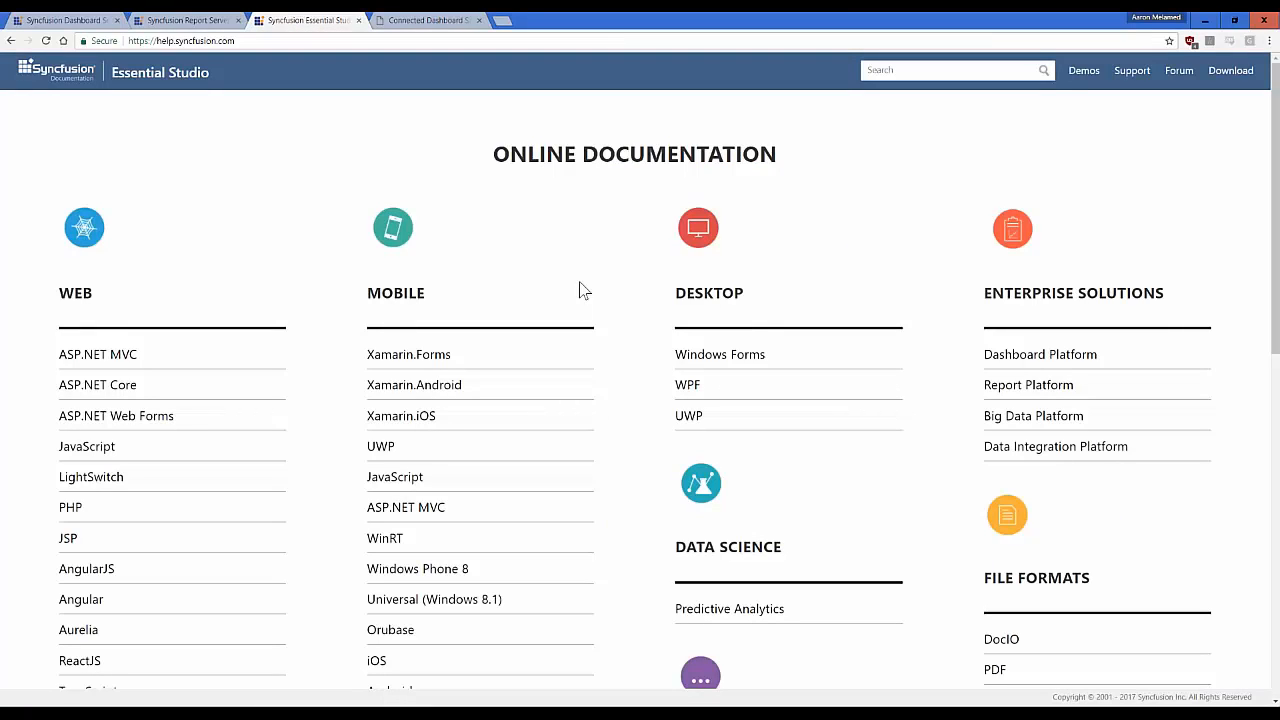
pyautogui.click(1015, 354)
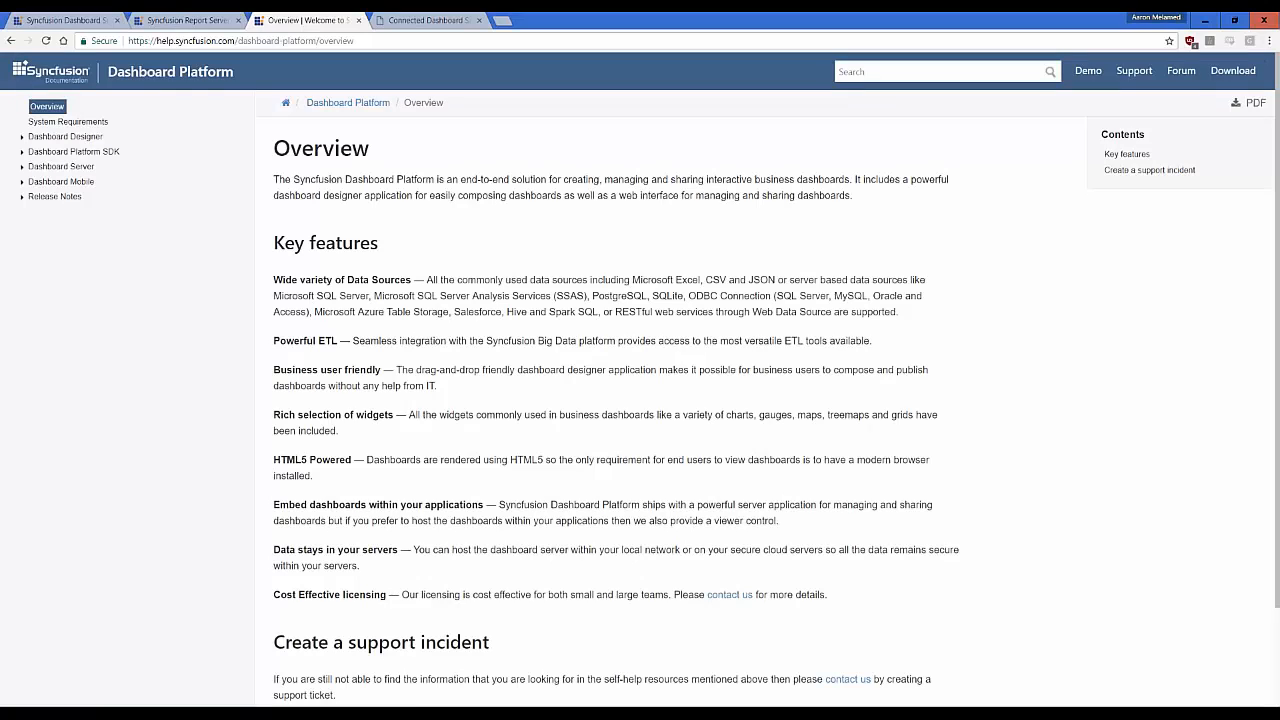
pyautogui.click(25, 152)
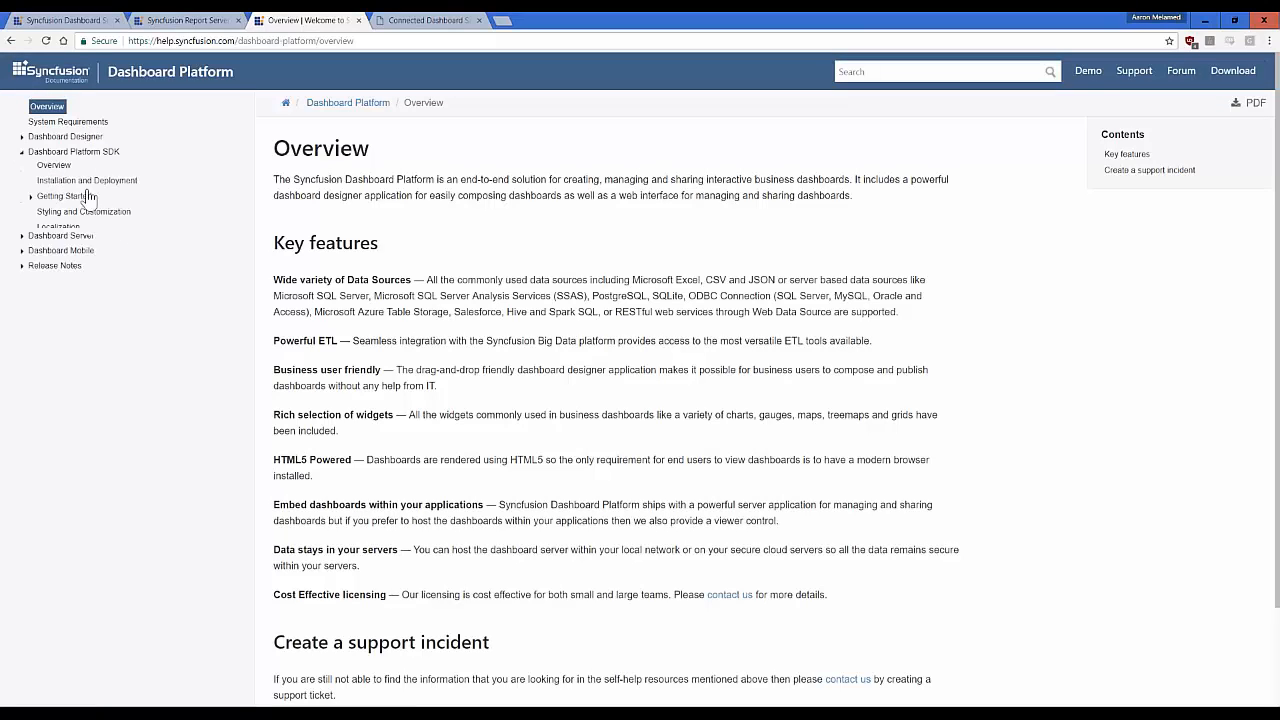
pyautogui.click(35, 198)
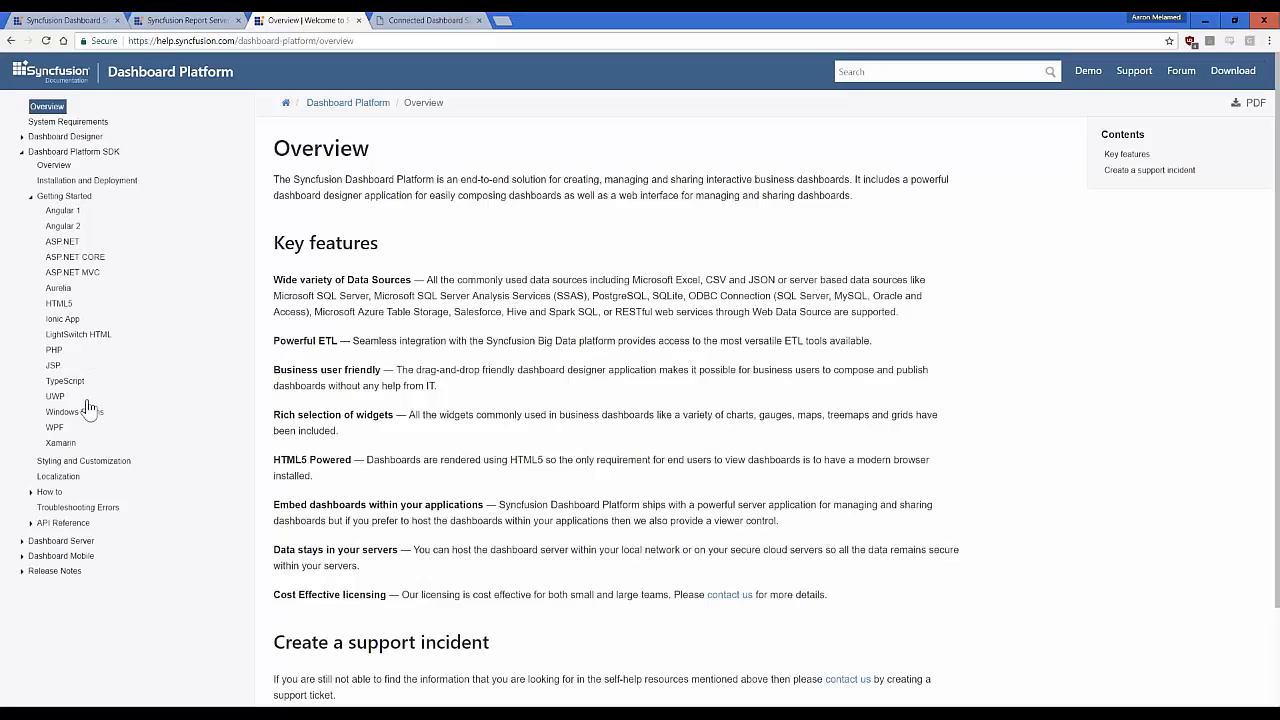
# Read the ASP.NET MVC getting started guide through its references and DashboardViewer model class code.
pyautogui.click(72, 274)
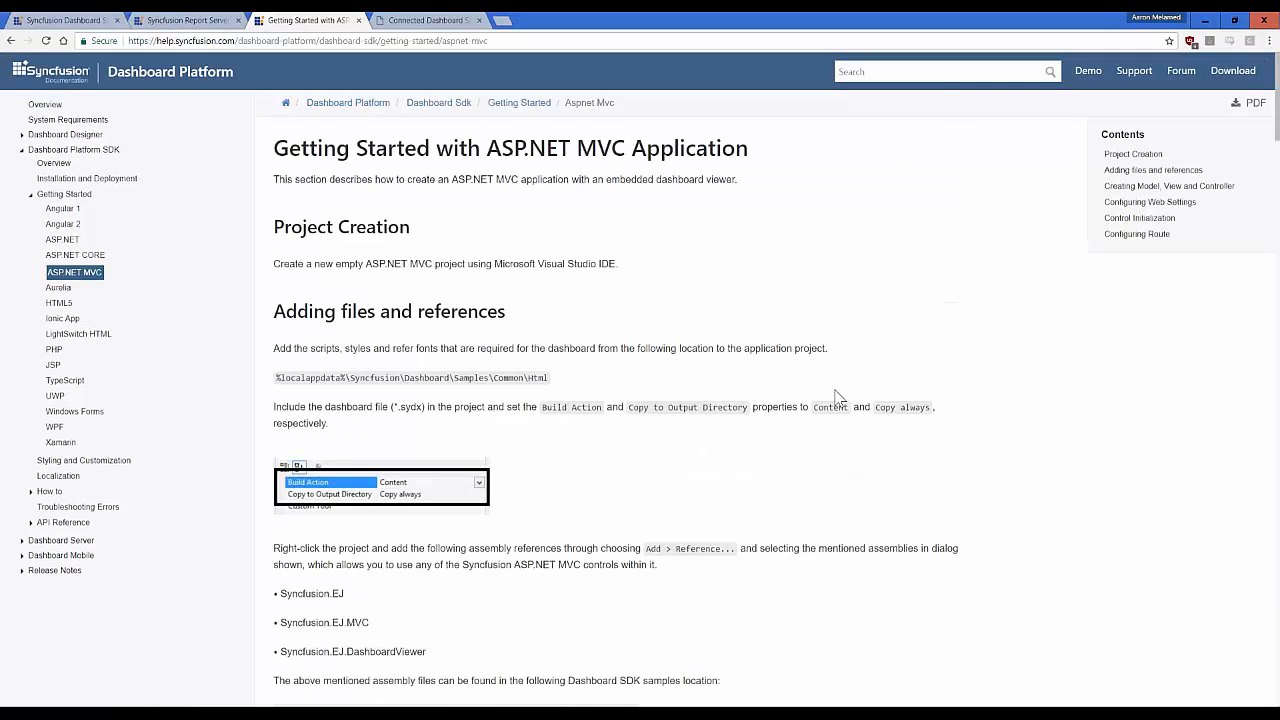
pyautogui.scroll(-5, 838, 397)
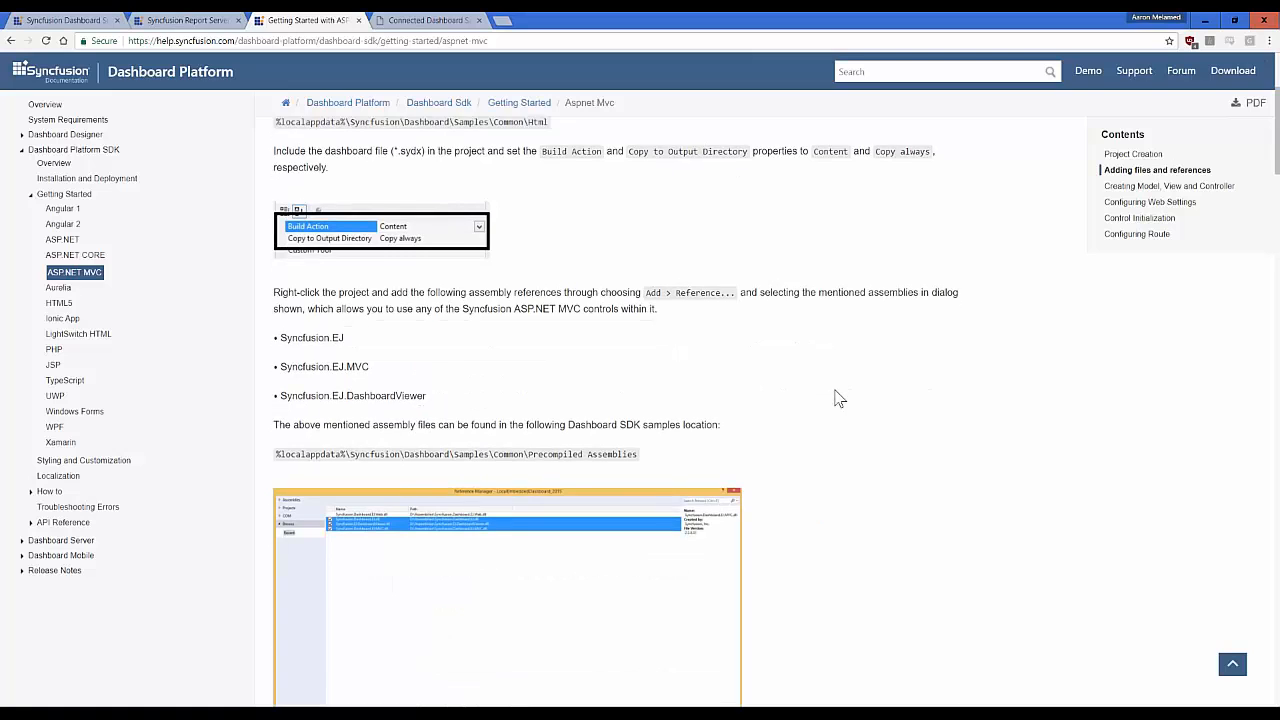
pyautogui.scroll(-6, 838, 397)
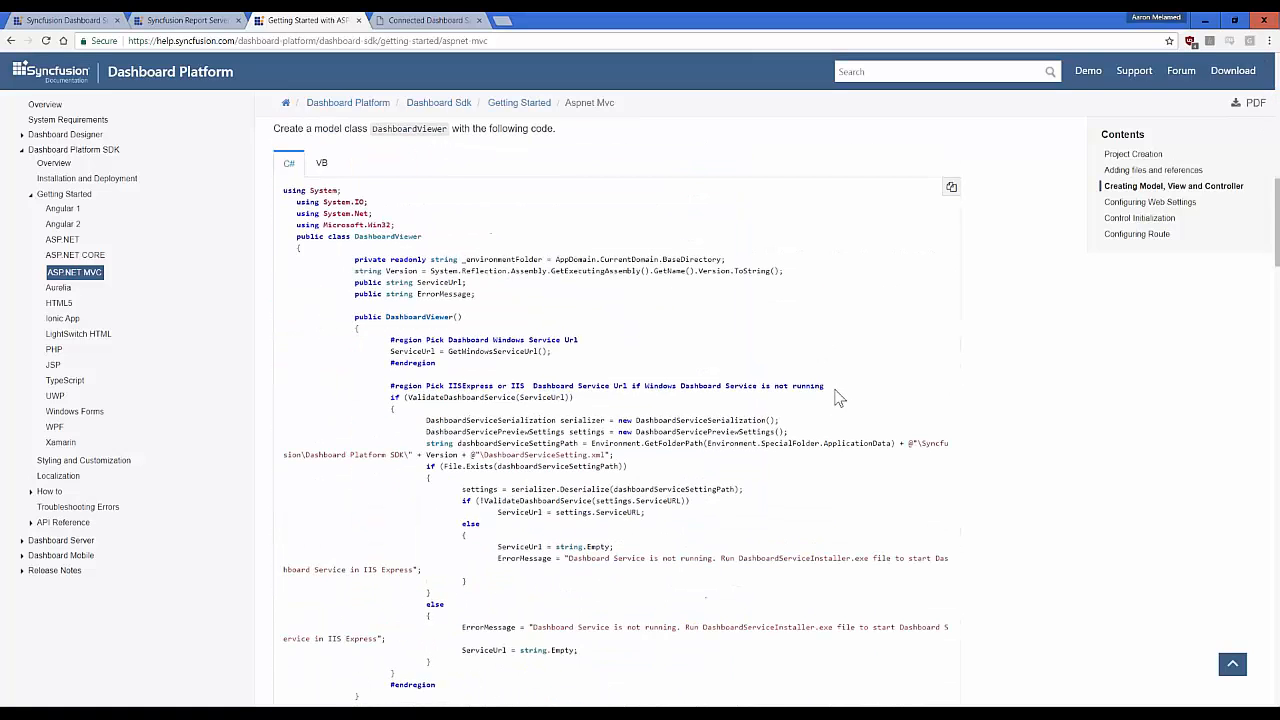
pyautogui.scroll(-1, 838, 397)
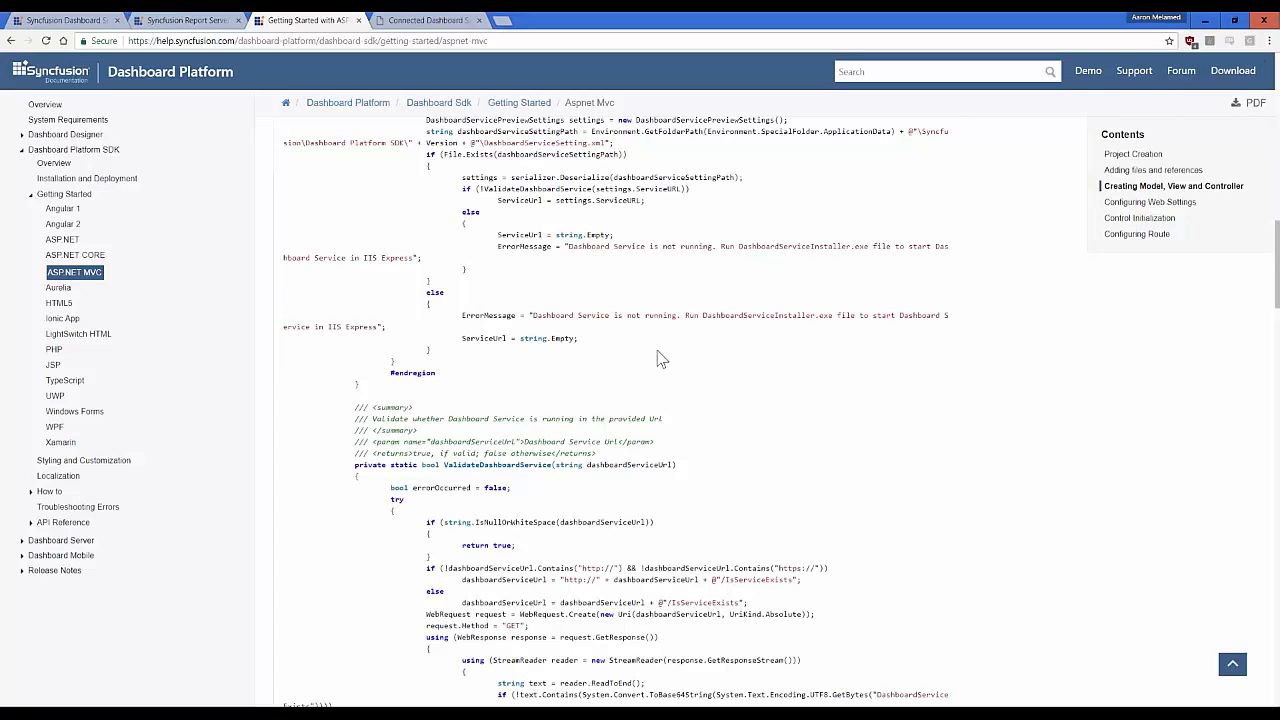
# Examine the SDK's Styling and Customization page for the custom theme settings and the customized viewer example.
pyautogui.click(118, 462)
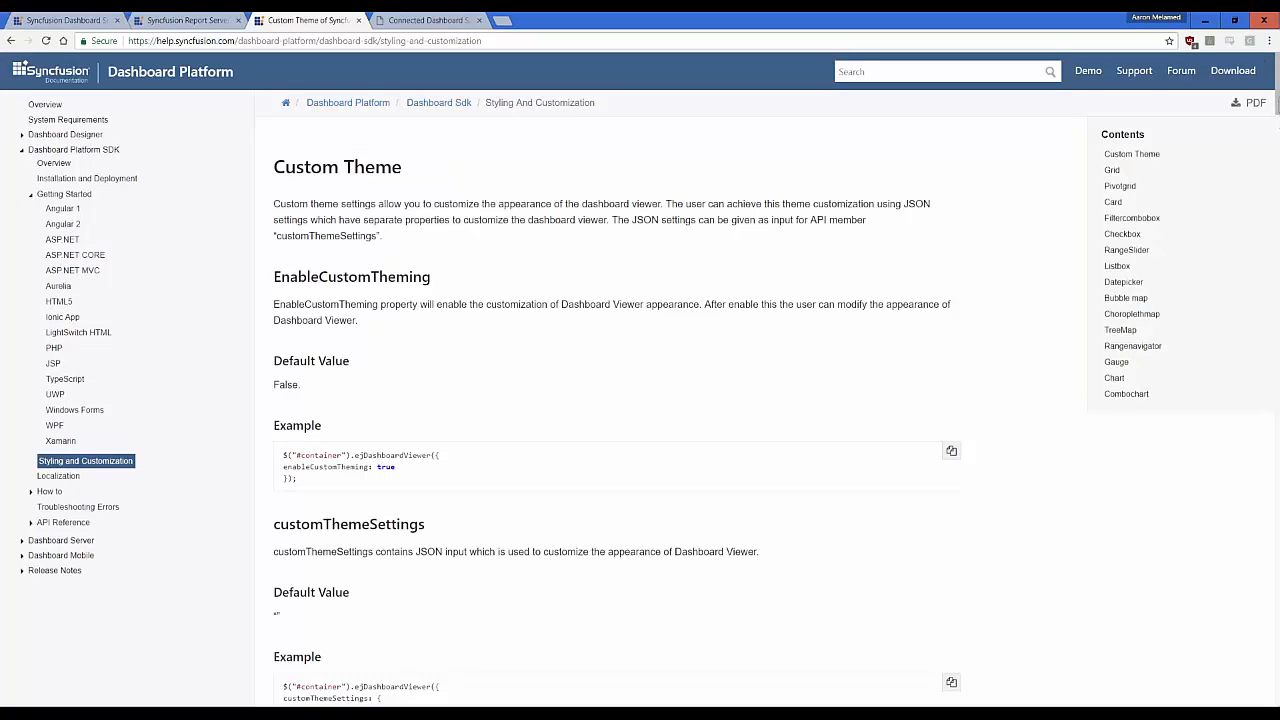
pyautogui.scroll(-20, 670, 400)
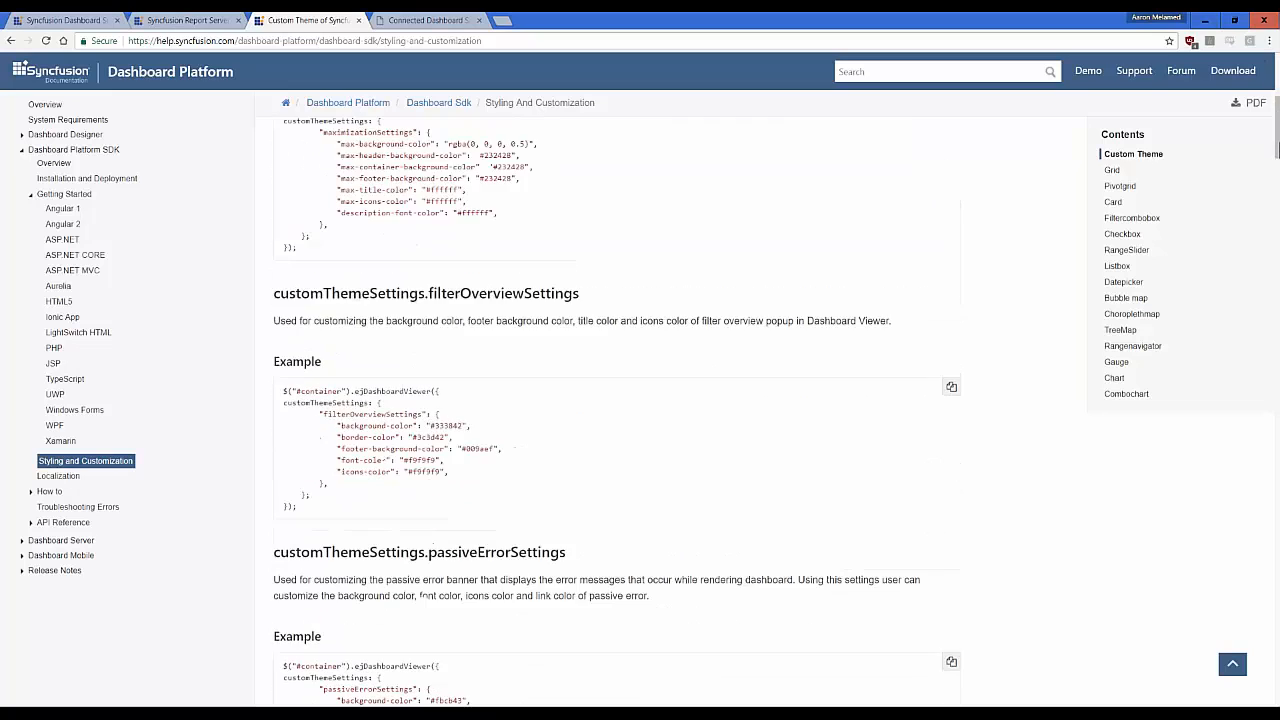
pyautogui.scroll(5, 670, 400)
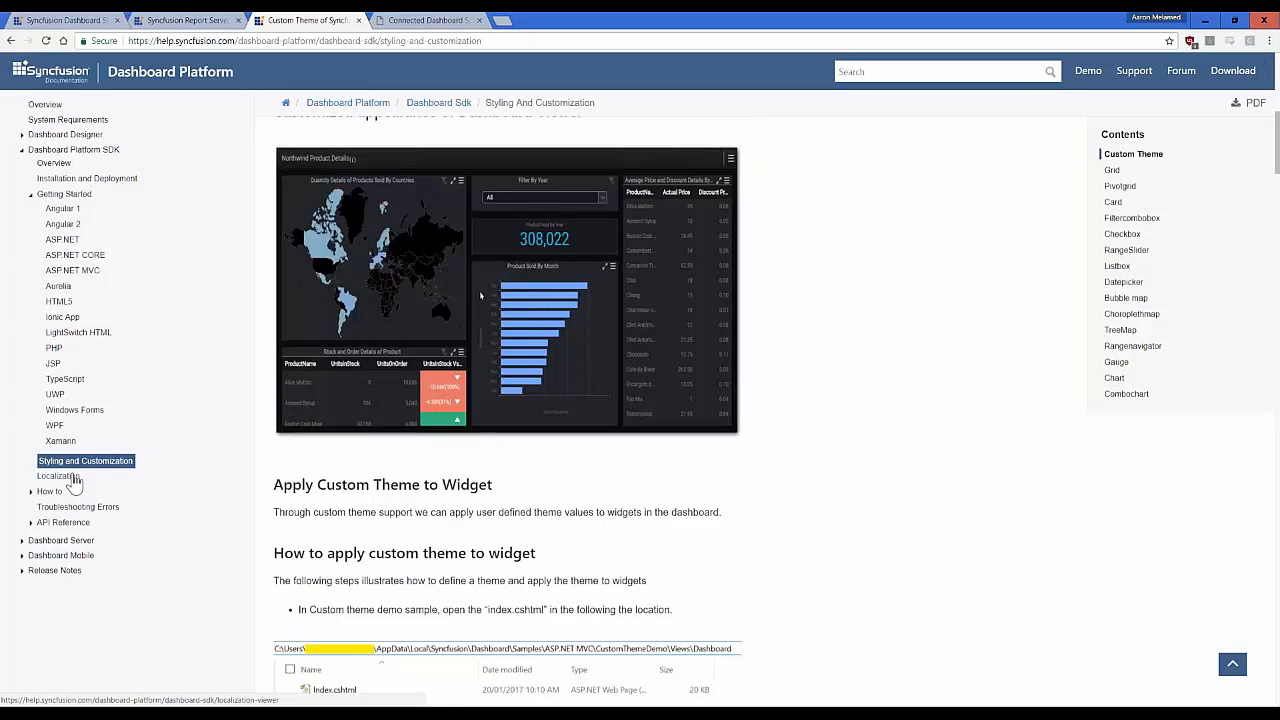
# Read the Dashboard Mobile Getting Started page on configuring the app and logging in.
pyautogui.click(86, 558)
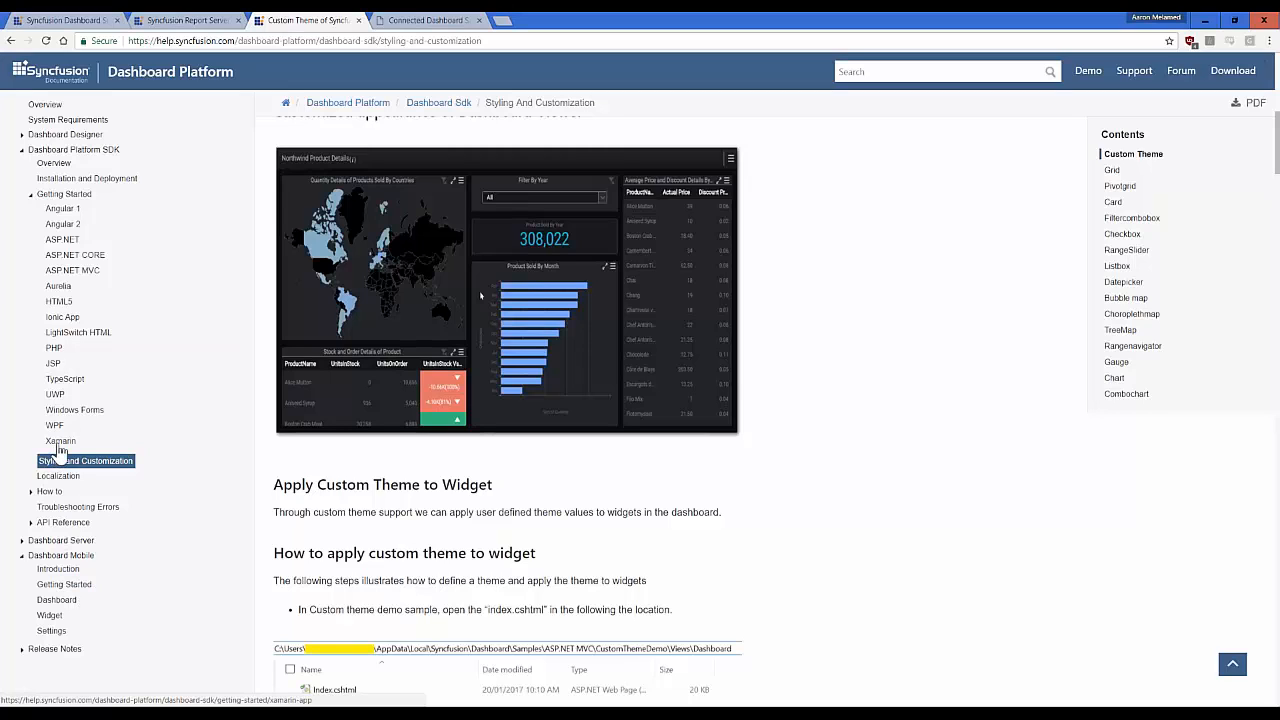
pyautogui.click(66, 585)
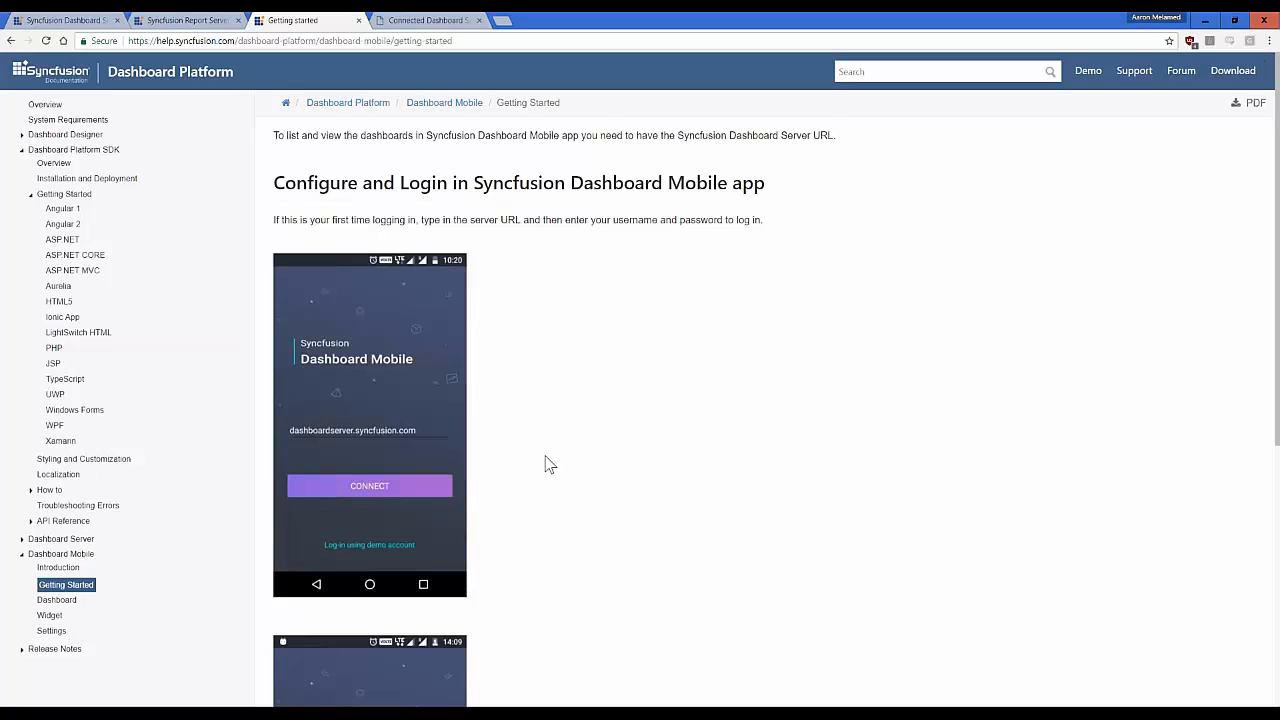
pyautogui.scroll(-4, 545, 463)
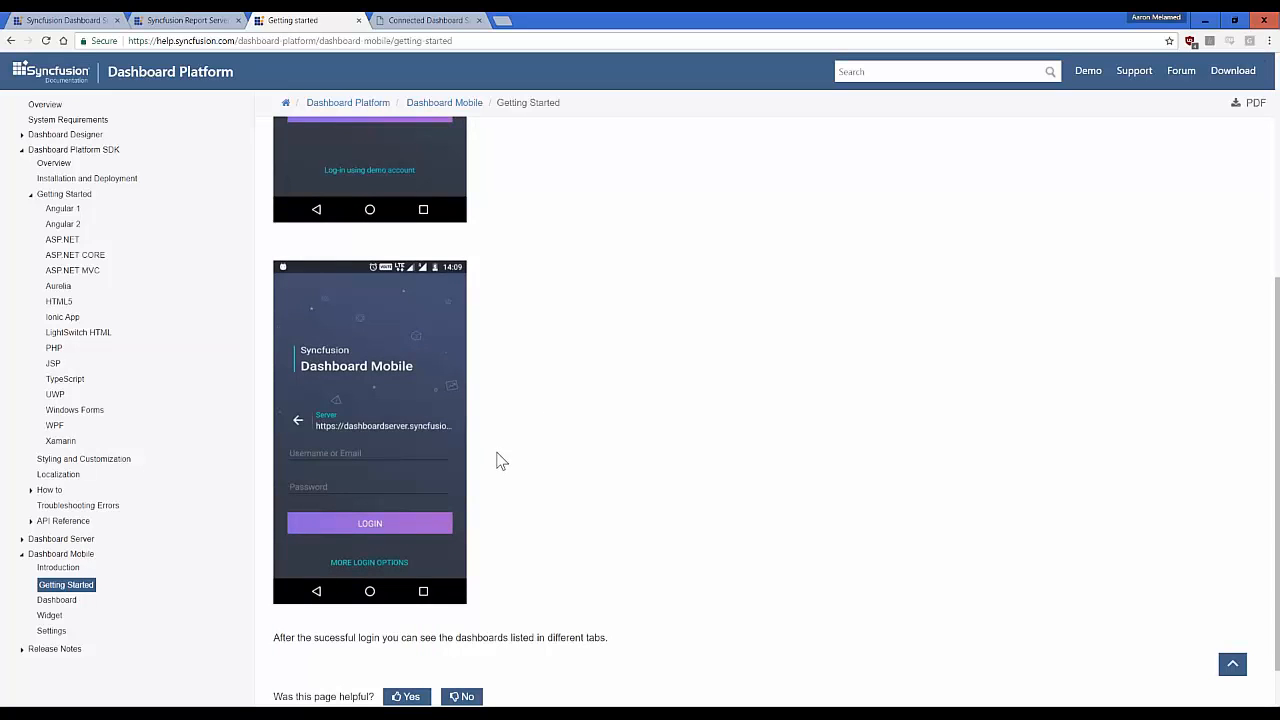
pyautogui.scroll(-1, 508, 463)
# Read the Dashboard Mobile documentation page on listing and viewing dashboards.
pyautogui.click(187, 606)
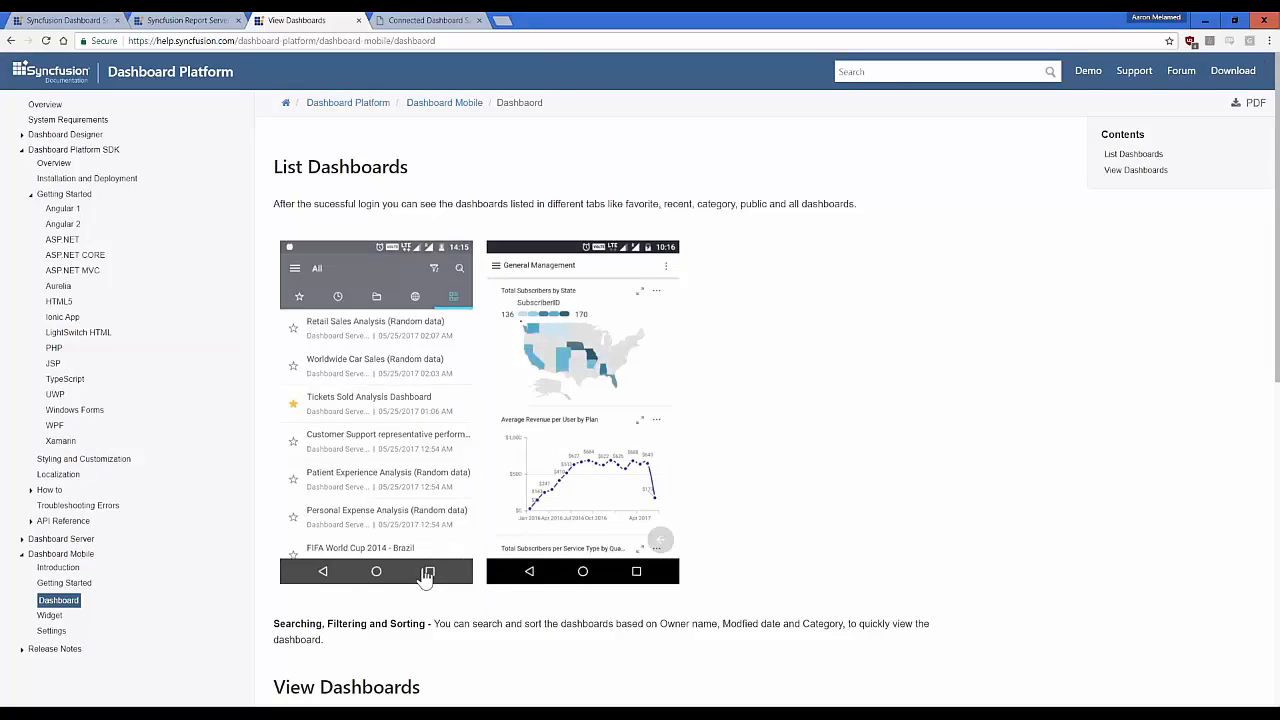
pyautogui.scroll(-1, 471, 565)
pyautogui.scroll(-1, 471, 565)
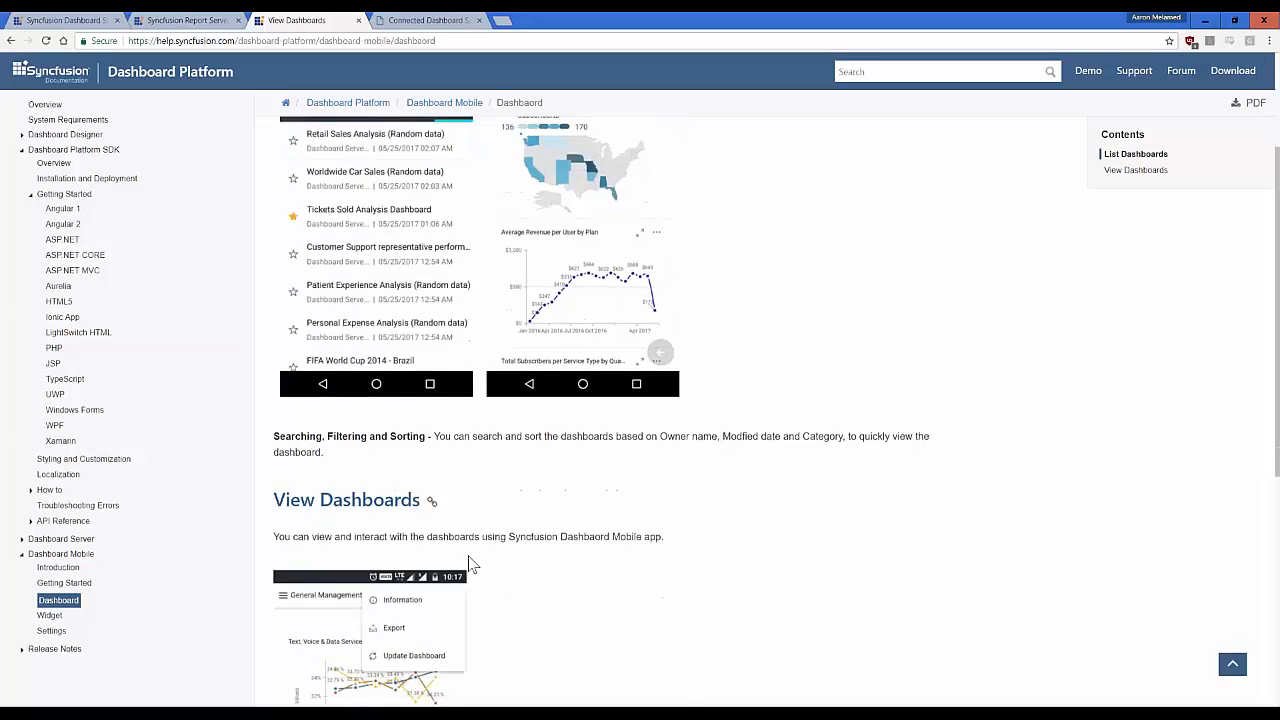
pyautogui.scroll(-1, 475, 565)
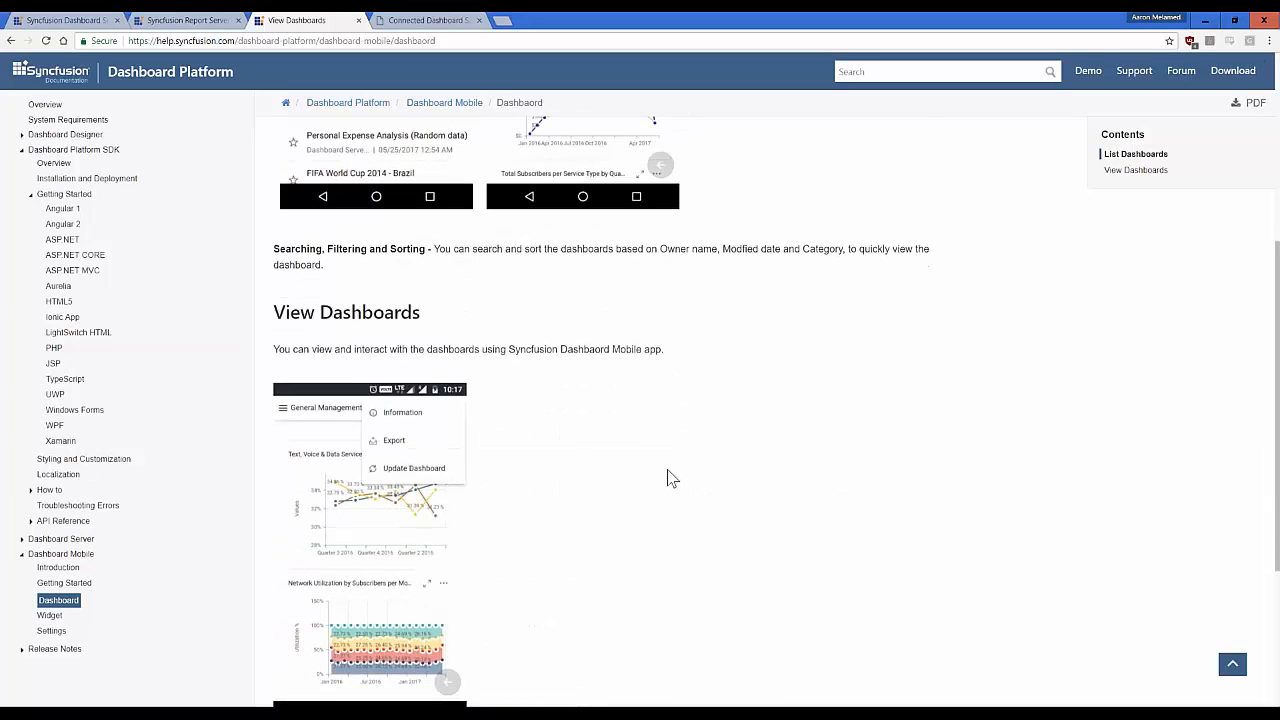
# Read the rest of the mobile View Dashboards section, then open the Report Platform overview from the online documentation home page.
pyautogui.scroll(-2, 667, 475)
pyautogui.scroll(-1, 670, 487)
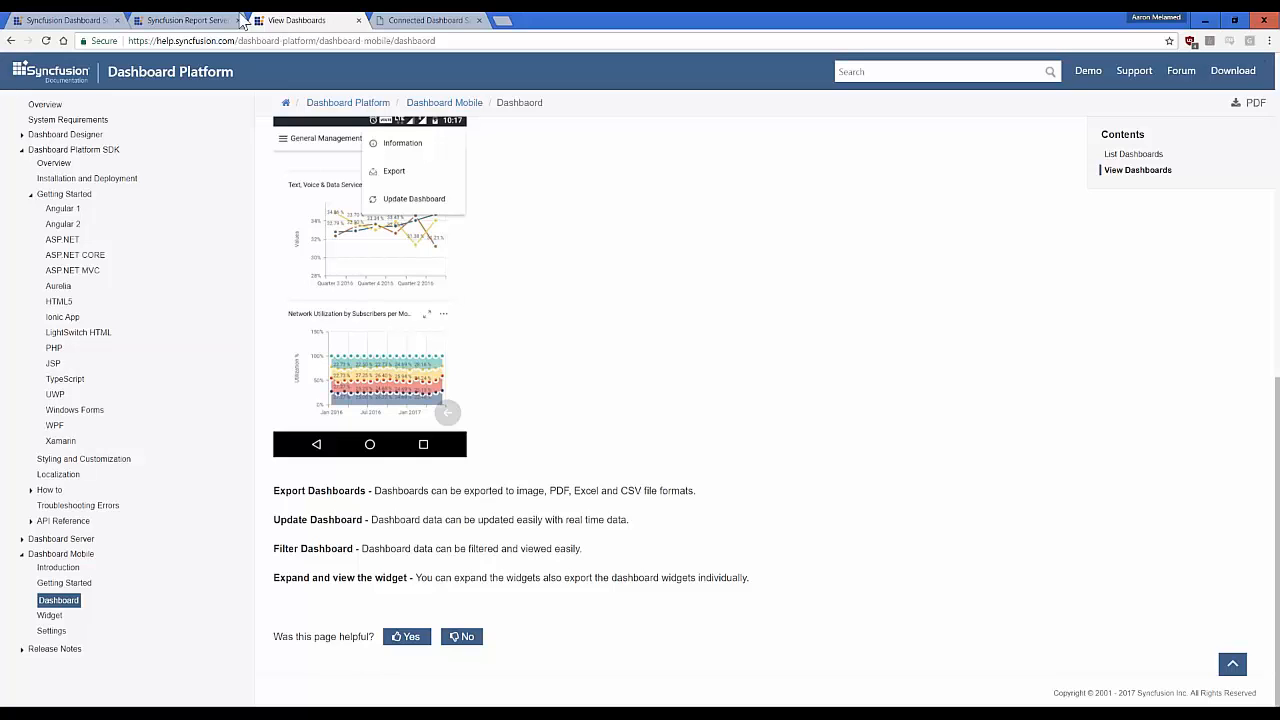
pyautogui.click(68, 80)
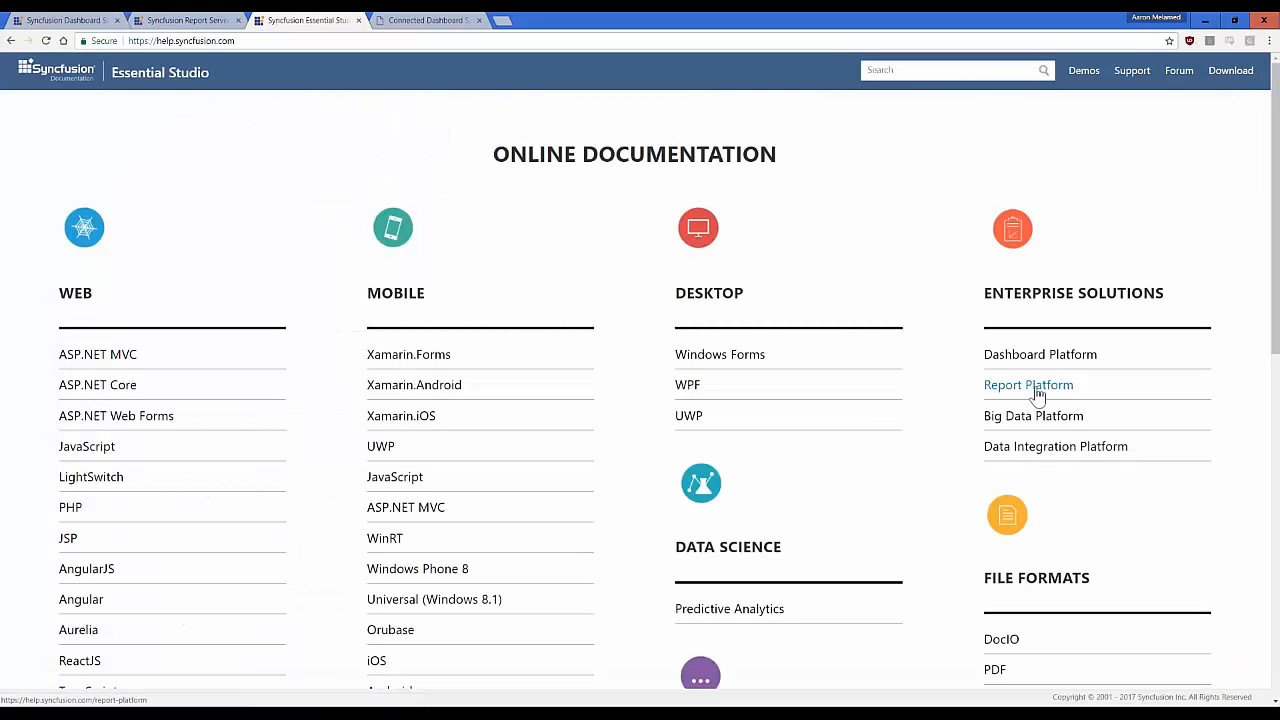
pyautogui.click(1036, 393)
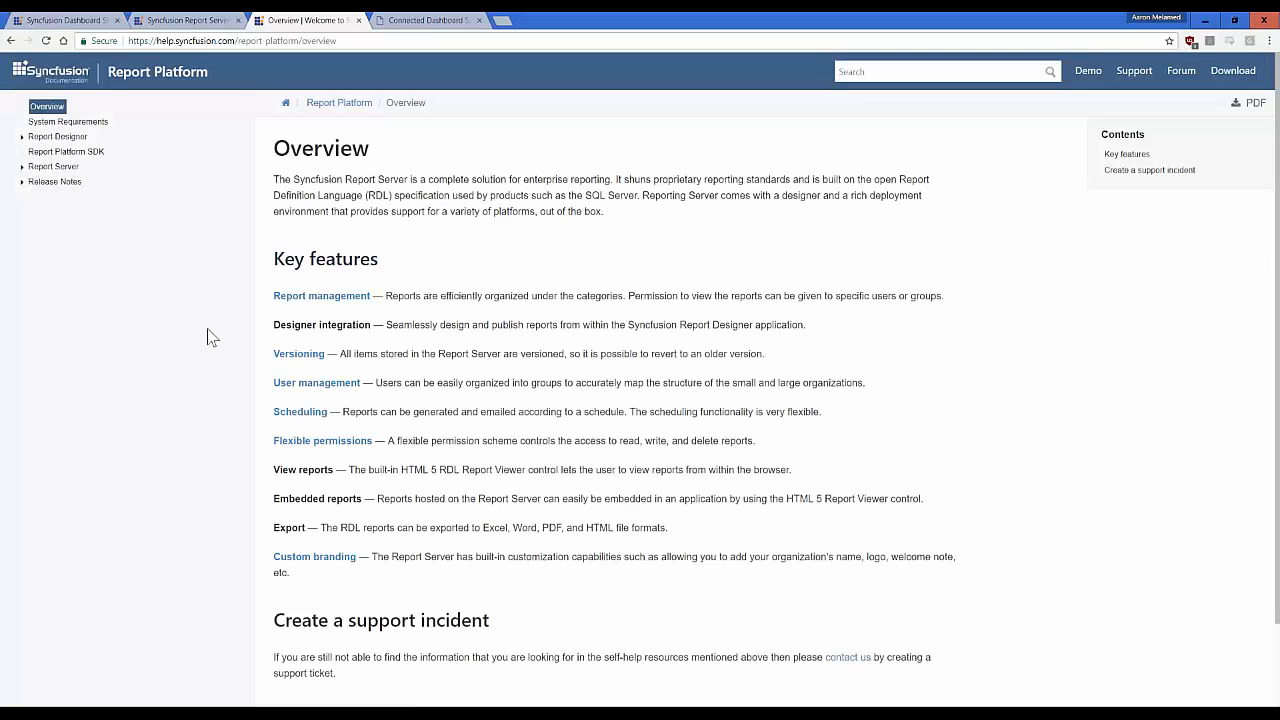
# Examine the Report Platform SDK's ReportViewer guide for ASP.NET MVC, covering project creation, references, and scripts and styles.
pyautogui.click(31, 197)
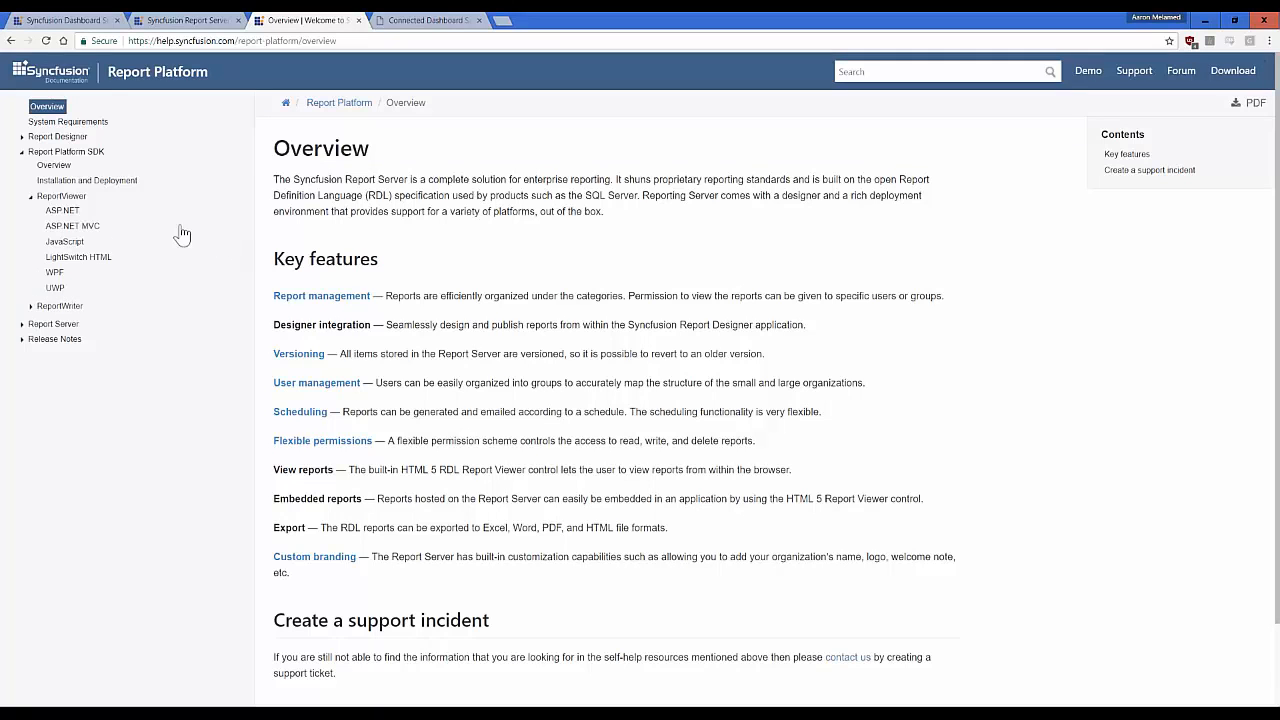
pyautogui.click(75, 226)
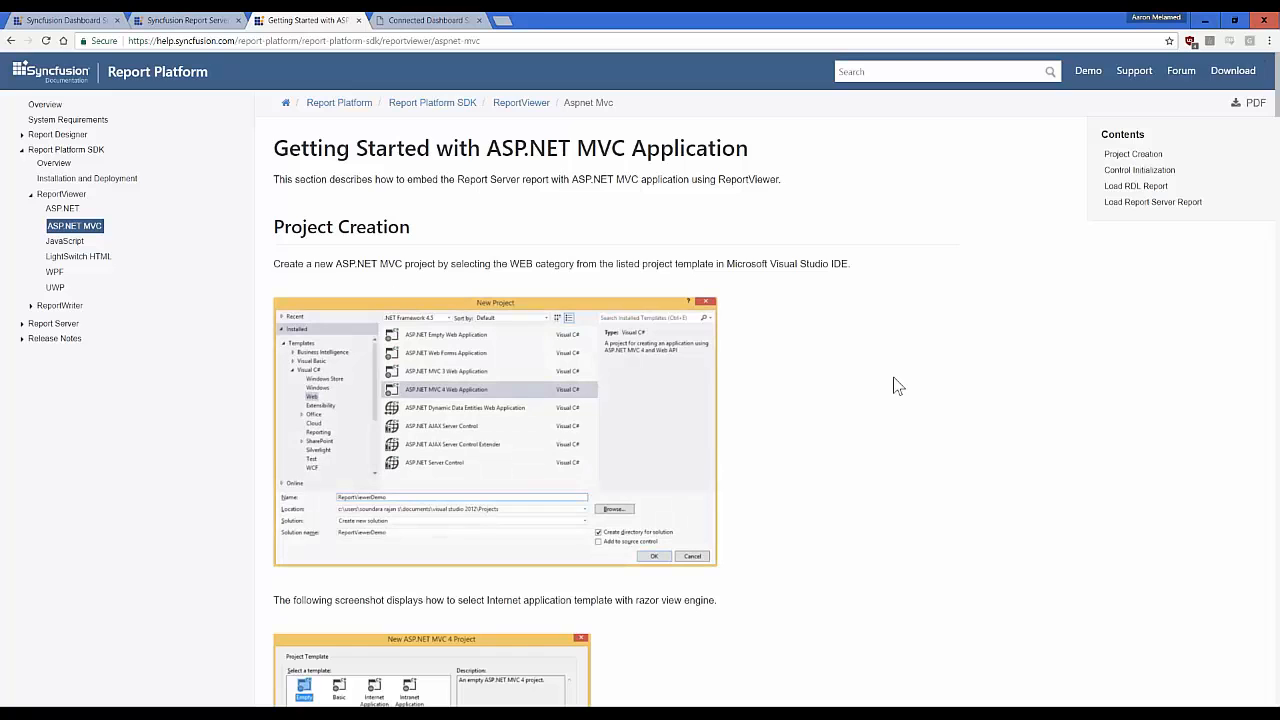
pyautogui.scroll(-5, 880, 380)
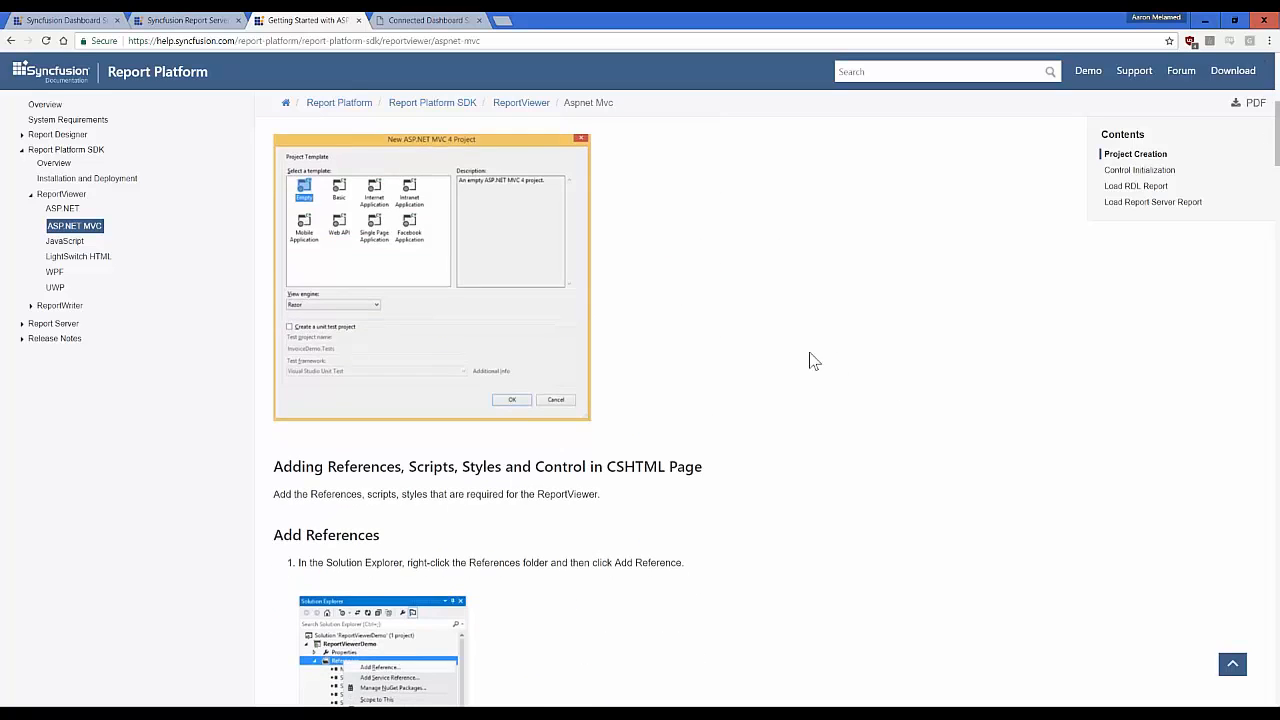
pyautogui.scroll(-8, 812, 361)
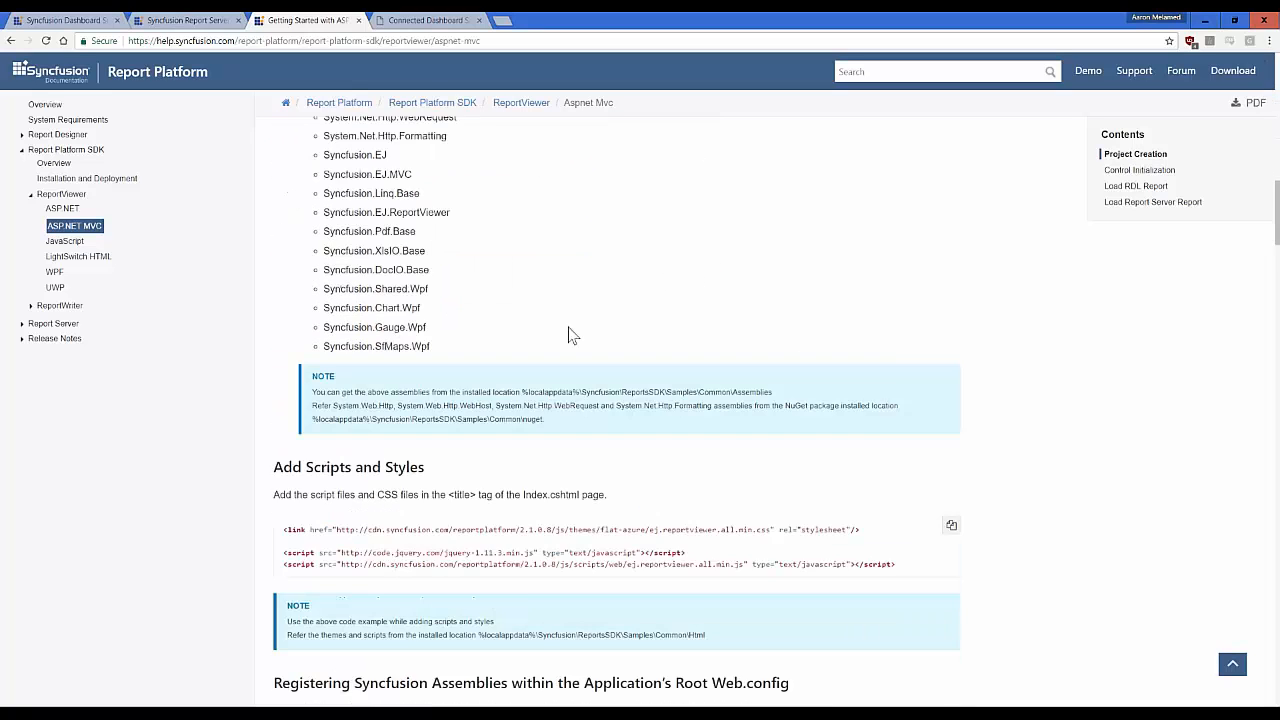
pyautogui.scroll(-3, 570, 335)
pyautogui.scroll(3, 449, 318)
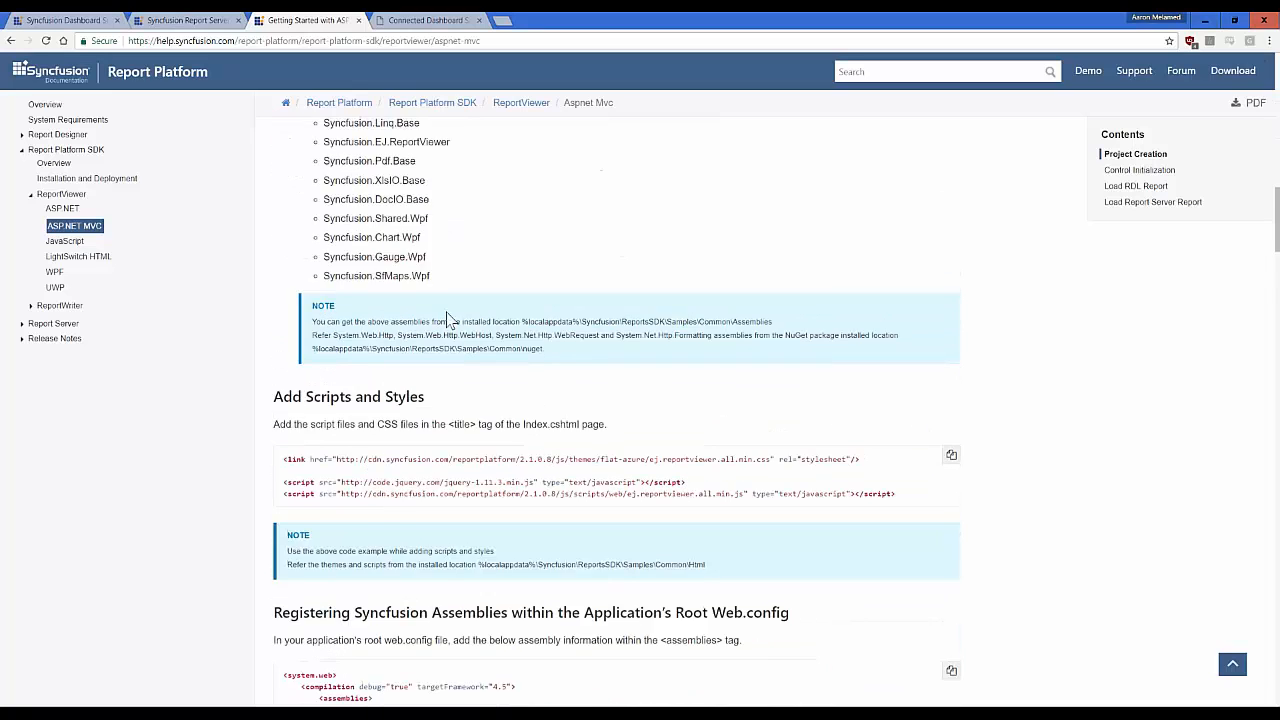
pyautogui.scroll(7, 449, 318)
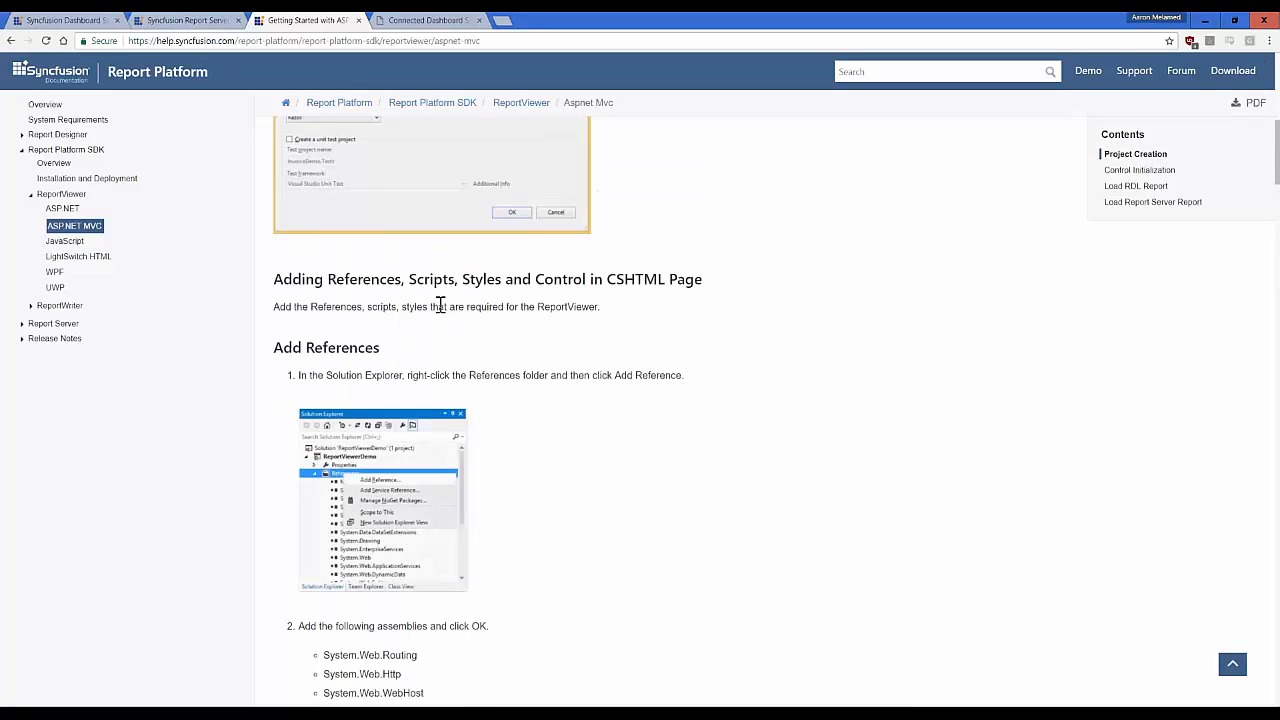